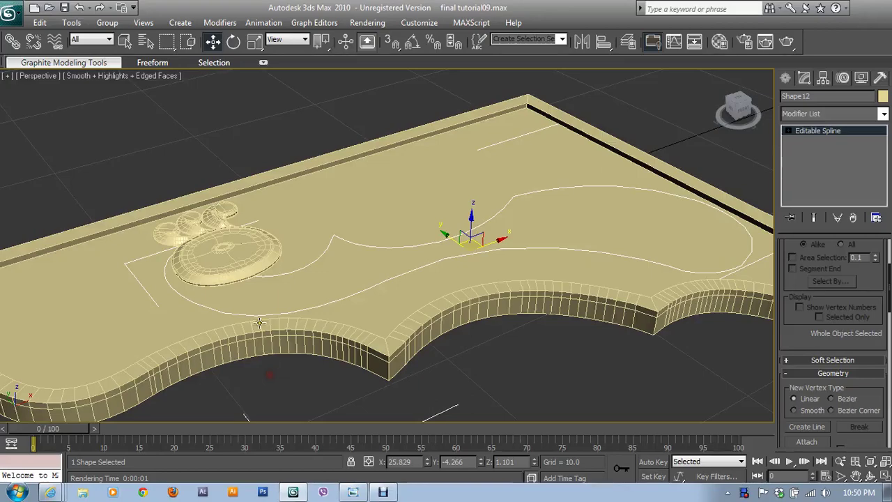
Add an Extrude modifier with Amount 0.1 to the Shape12 groove outline.
mouse_move(550, 248)
alt+middle_down()
mouse_move(473, 300)
mouse_move(489, 285)
alt+middle_up()
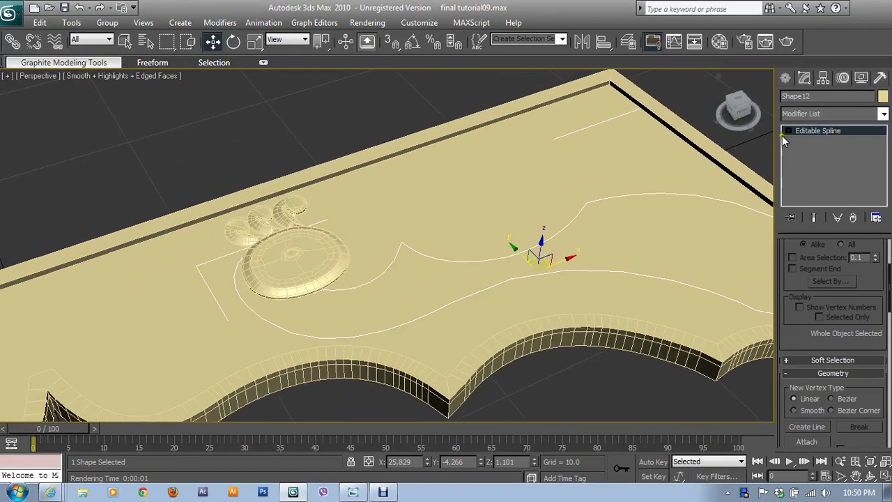
click(814, 113)
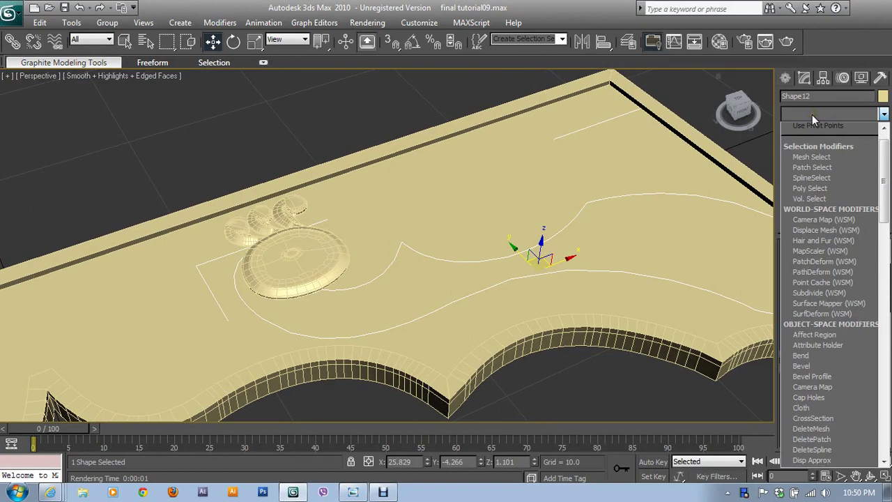
scroll(811, 114, down, 10)
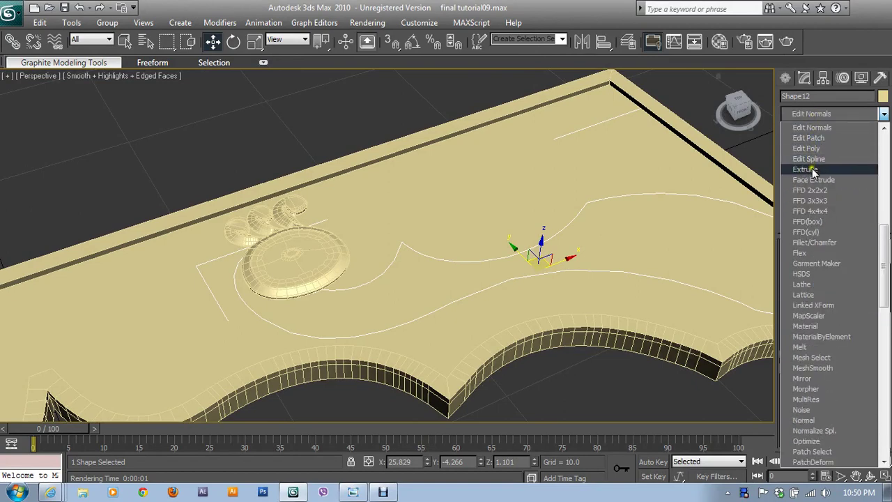
click(808, 169)
mouse_move(382, 309)
alt+middle_down()
mouse_move(365, 321)
mouse_move(374, 319)
mouse_move(366, 348)
mouse_move(353, 279)
alt+middle_up()
Convert the extruded Shape12 strip to an Editable Poly.
right_click(372, 267)
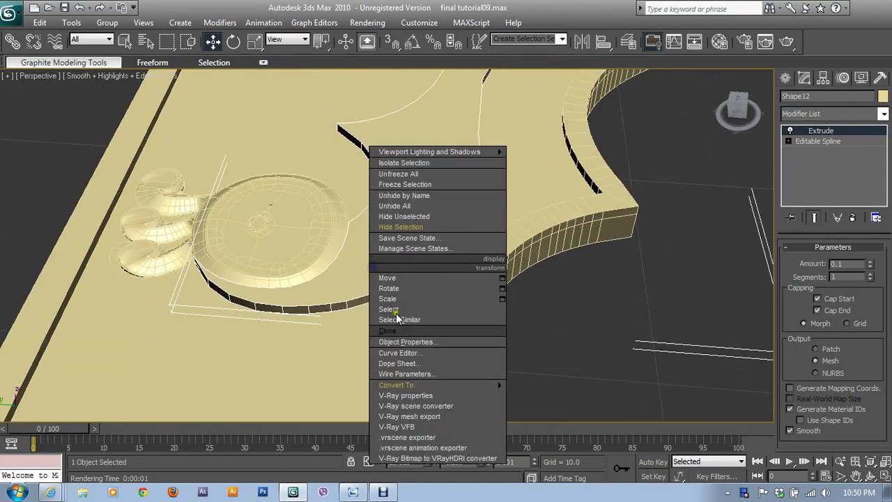
click(536, 393)
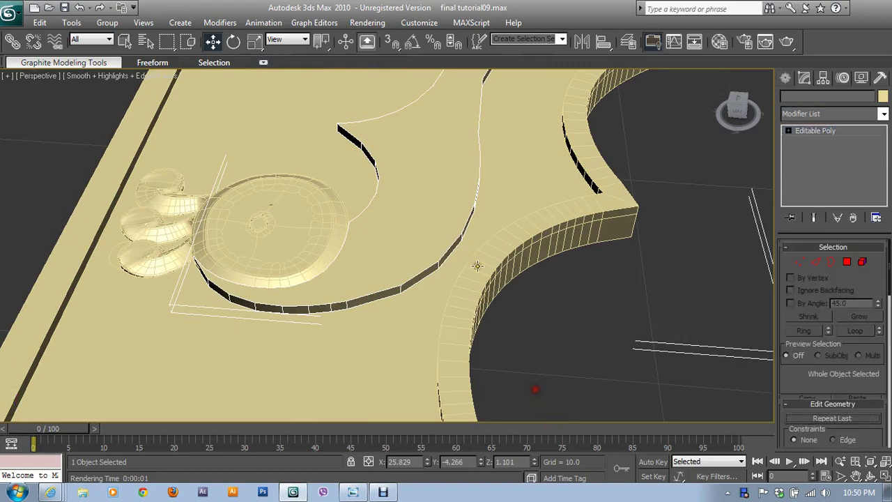
mouse_move(395, 254)
alt+middle_down()
mouse_move(308, 269)
mouse_move(380, 246)
mouse_move(262, 255)
alt+middle_up()
scroll(342, 244, up, 1)
scroll(369, 272, up, 2)
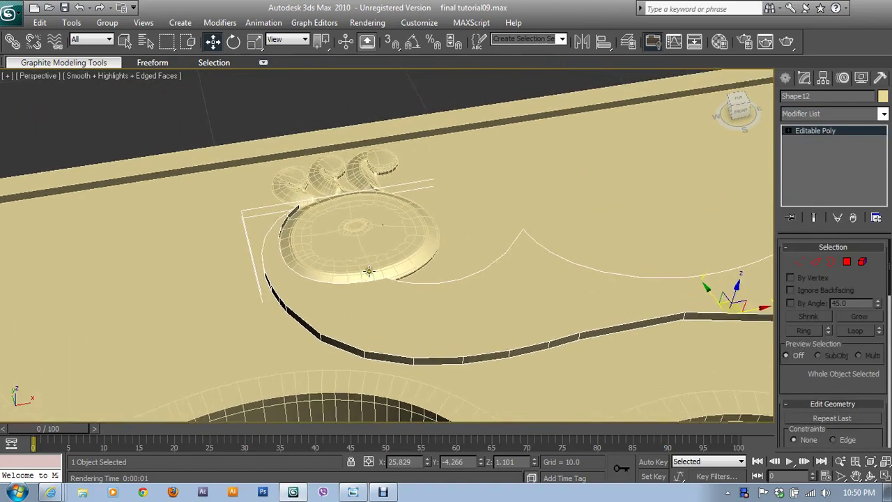
scroll(364, 266, up, 2)
mouse_move(320, 247)
alt+middle_down()
mouse_move(362, 258)
mouse_move(349, 280)
alt+middle_up()
Inspect the strip's vertices in Vertex mode in maximized Top and Perspective views.
click(807, 263)
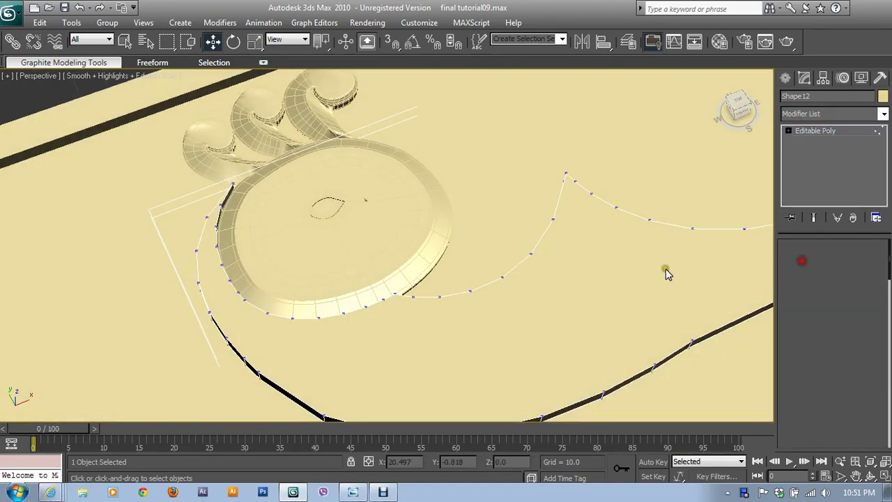
key(alt+w)
key(alt+w)
scroll(355, 255, up, 1)
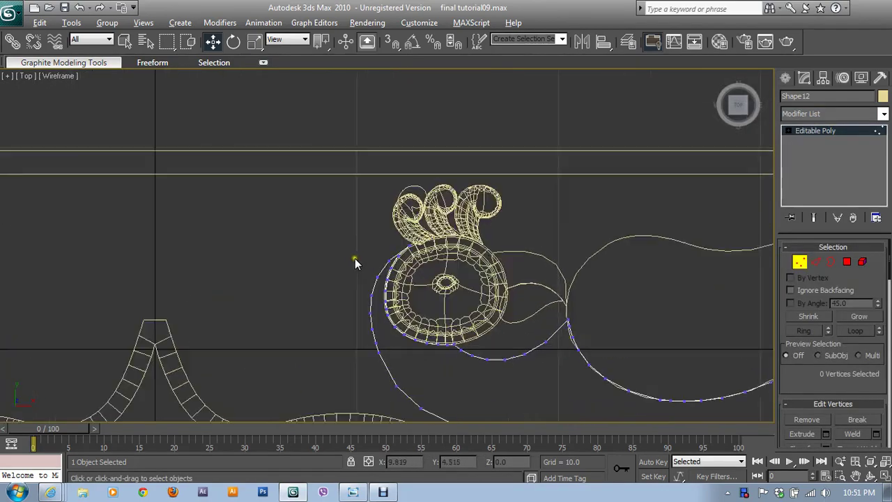
scroll(355, 258, up, 2)
scroll(421, 288, up, 2)
scroll(466, 299, up, 2)
scroll(386, 192, up, 1)
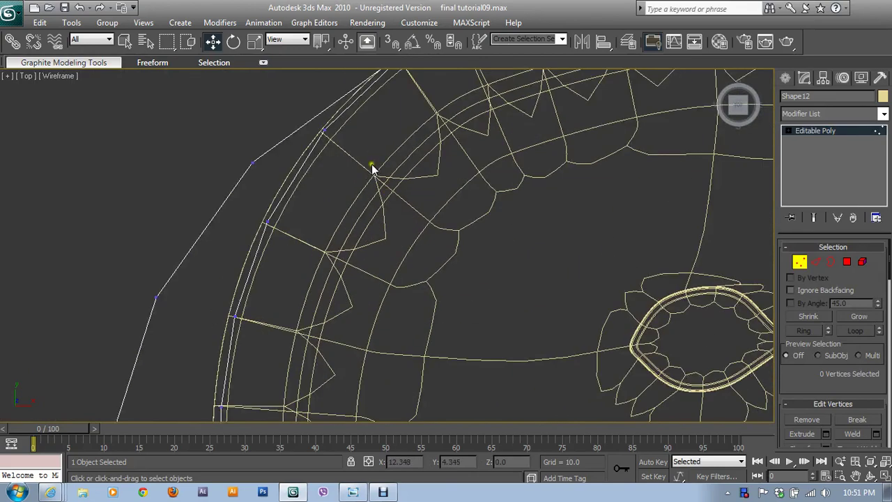
scroll(370, 169, up, 2)
scroll(367, 259, up, 1)
scroll(326, 183, up, 1)
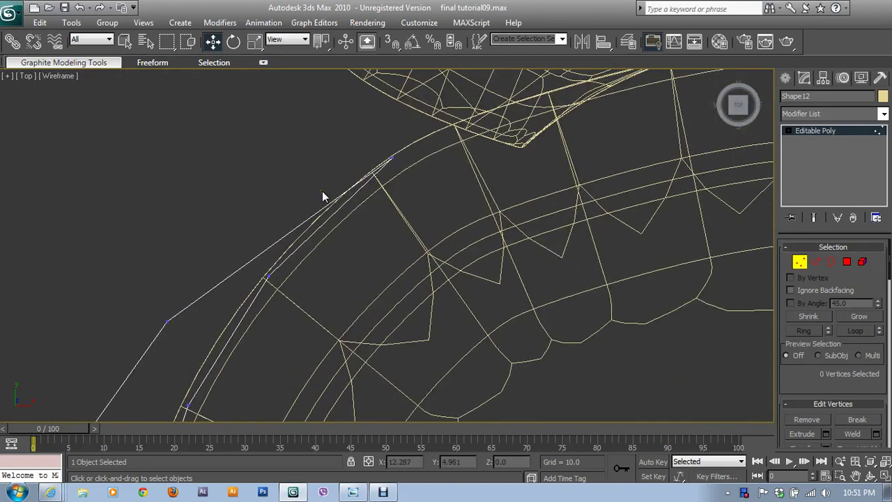
key(alt+w)
click(471, 359)
key(alt+w)
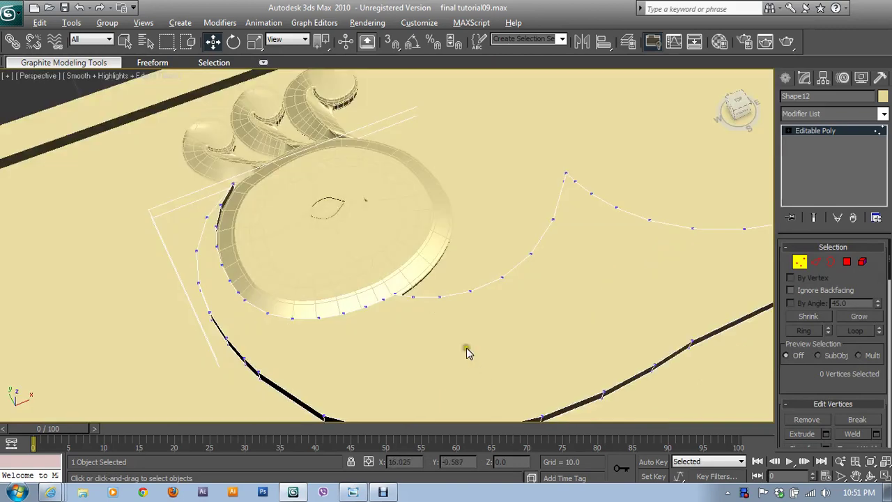
scroll(398, 253, up, 2)
scroll(418, 239, up, 2)
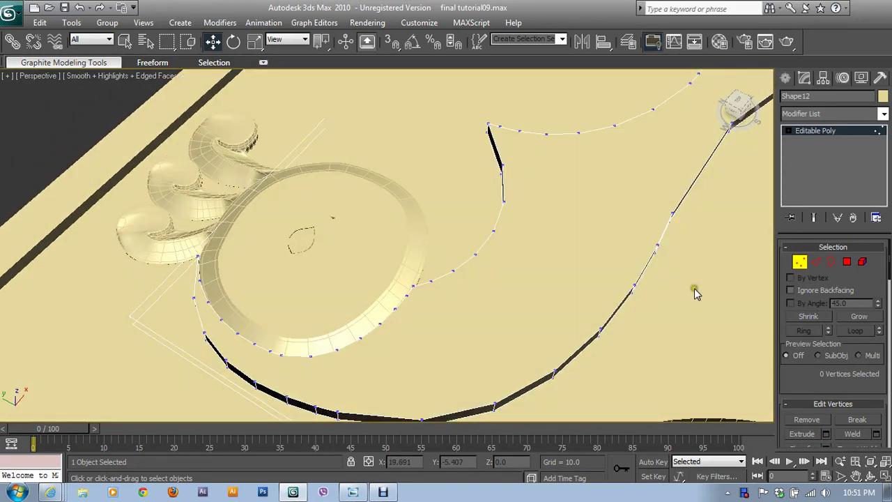
Leave Vertex mode and select the upper and middle spiral curls.
click(799, 262)
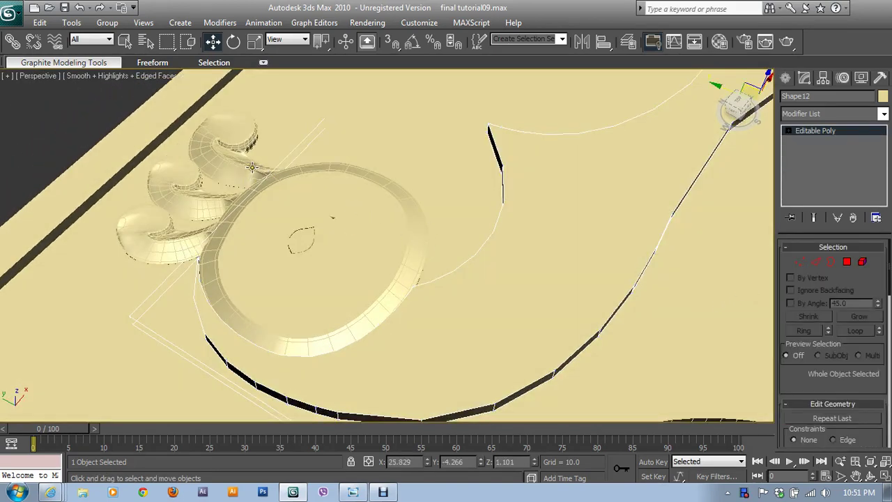
click(230, 140)
ctrl+click(180, 207)
Group all three spiral curls as Group01 and hide the group.
ctrl+click(154, 247)
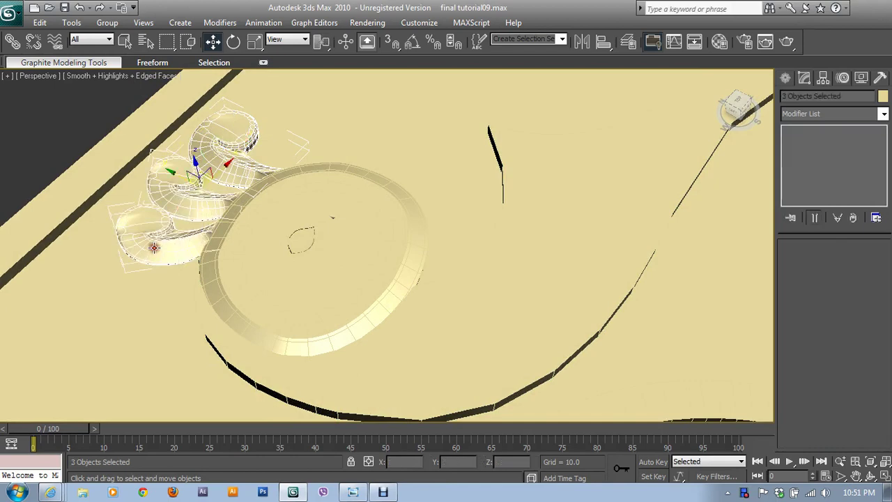
click(106, 22)
click(118, 32)
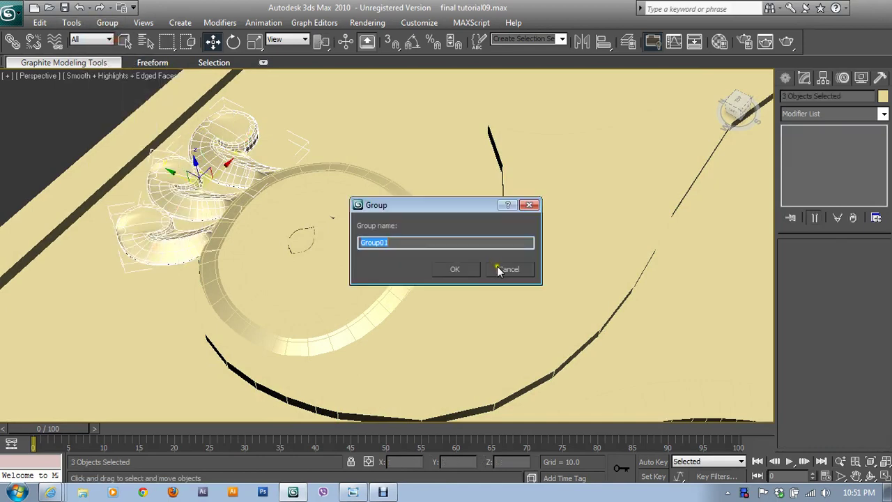
click(463, 266)
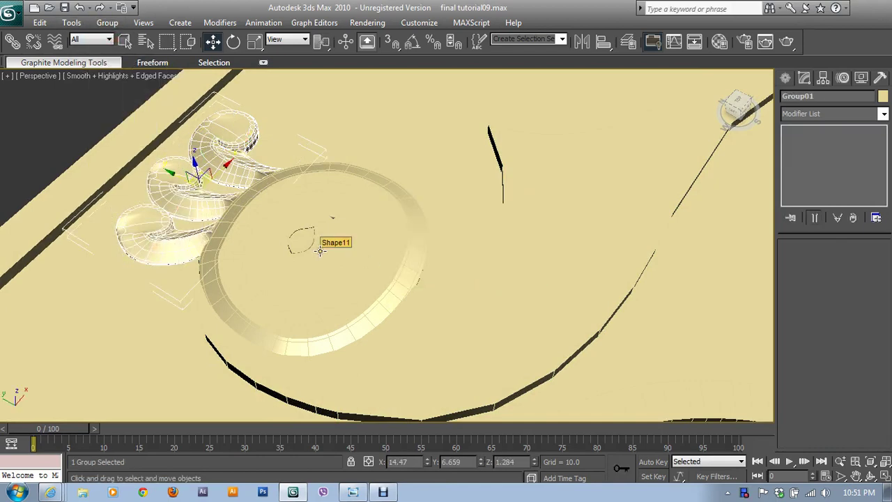
right_click(232, 186)
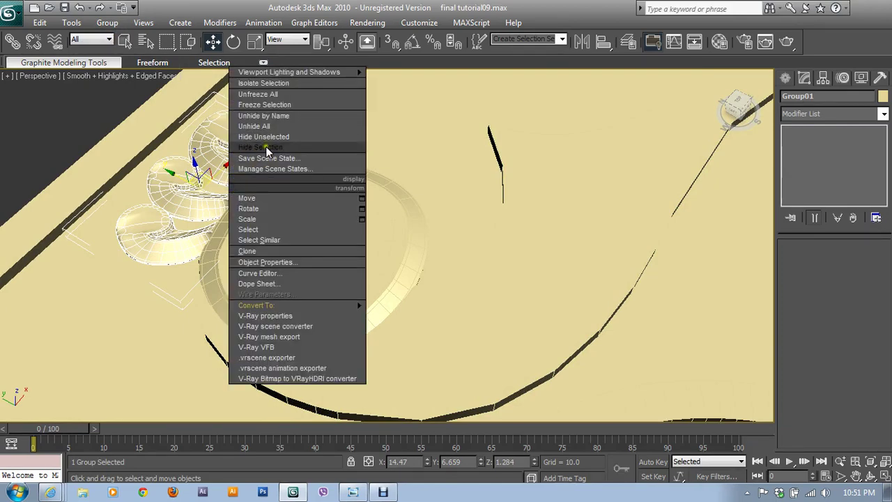
click(267, 148)
Hide the Shape11 ring so the groove strip stands clear.
click(332, 242)
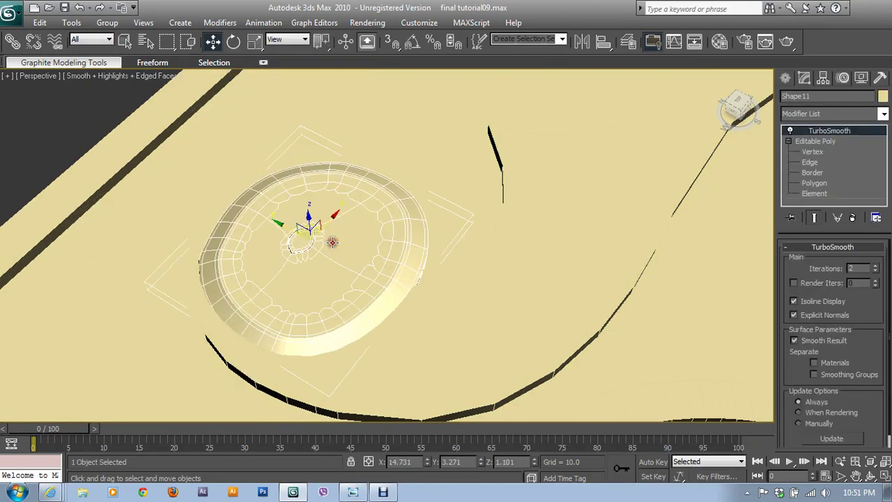
click(402, 148)
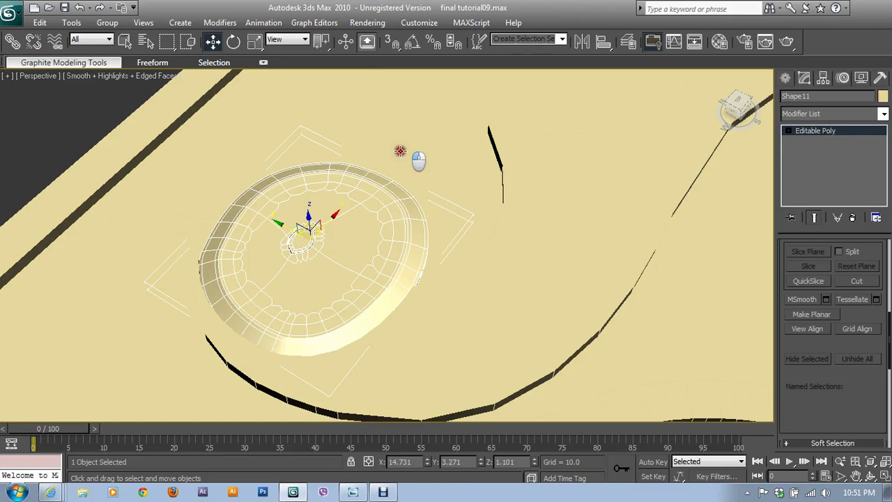
key(shift+z)
click(356, 235)
right_click(354, 235)
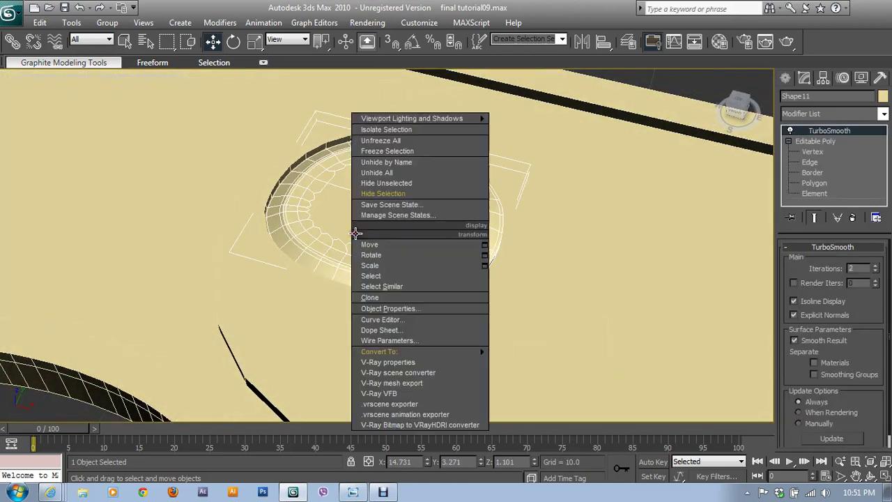
click(376, 194)
key(shift+z)
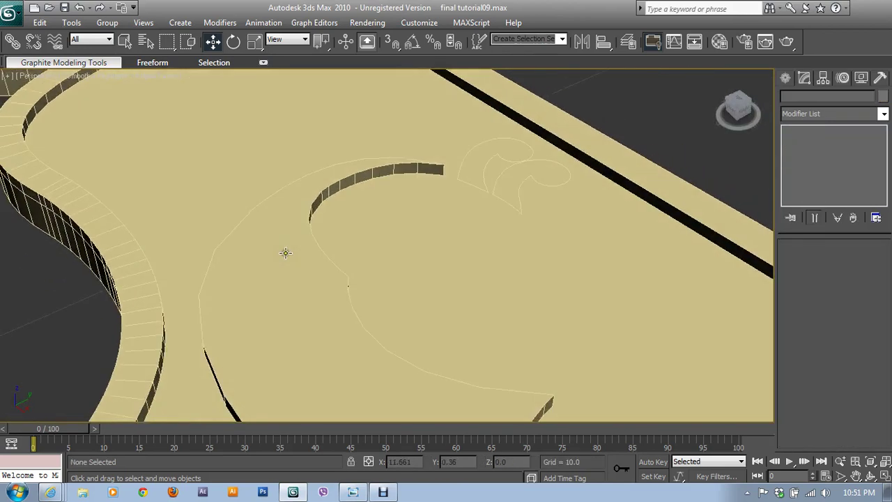
click(328, 290)
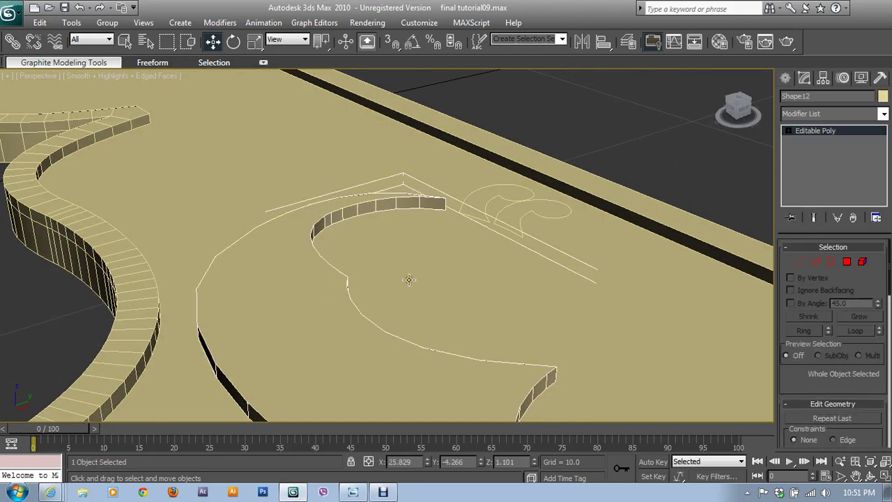
click(485, 208)
click(485, 209)
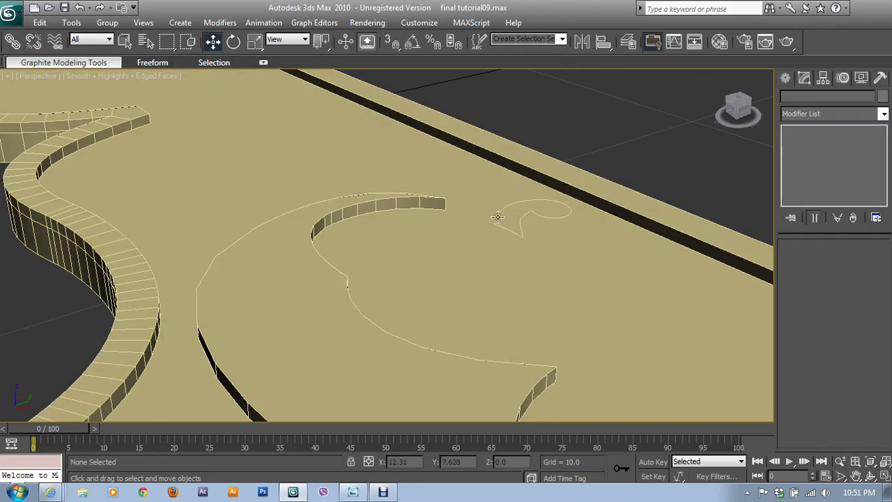
click(495, 211)
click(494, 210)
click(331, 319)
mouse_move(330, 318)
alt+middle_down()
mouse_move(337, 330)
mouse_move(378, 325)
mouse_move(316, 295)
mouse_move(335, 279)
mouse_move(378, 176)
alt+middle_up()
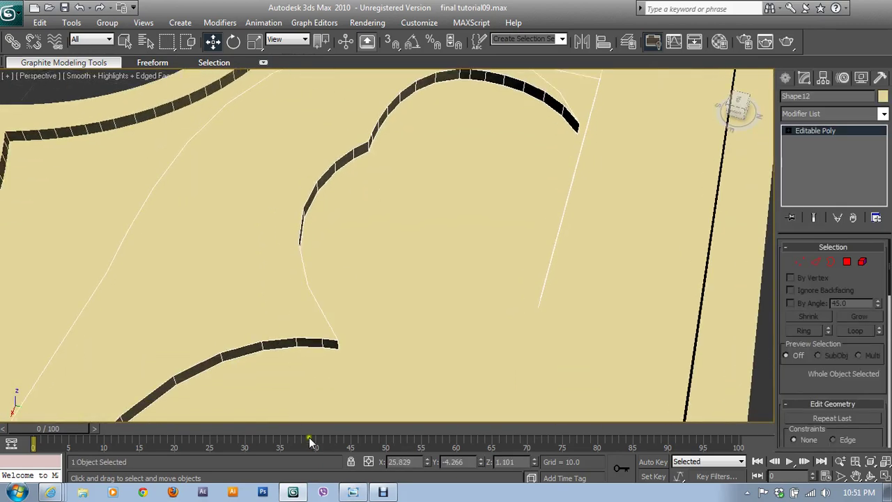
click(383, 486)
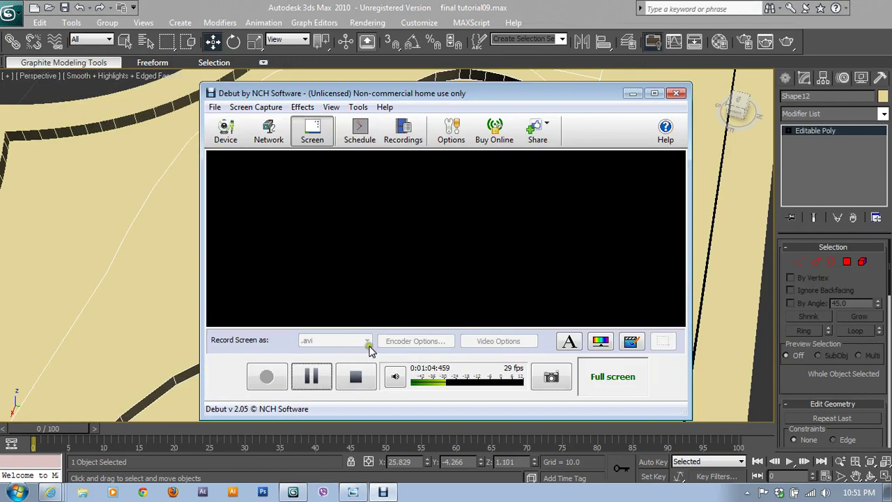
click(383, 492)
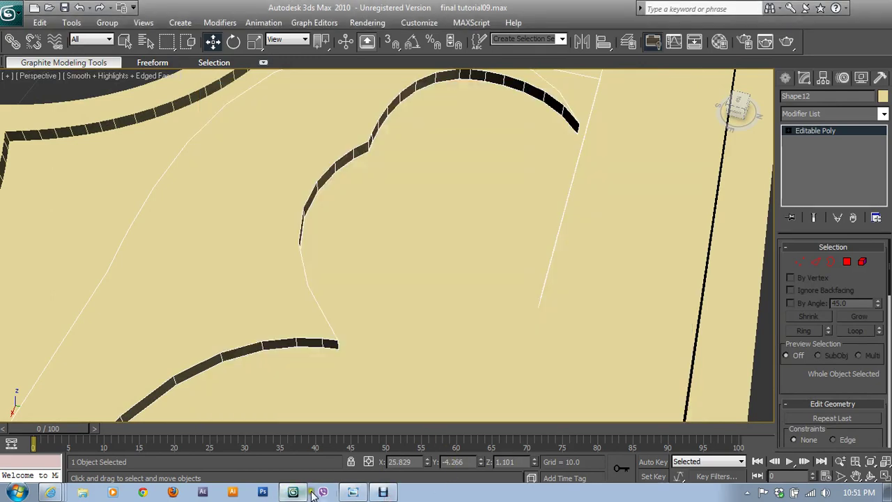
click(356, 492)
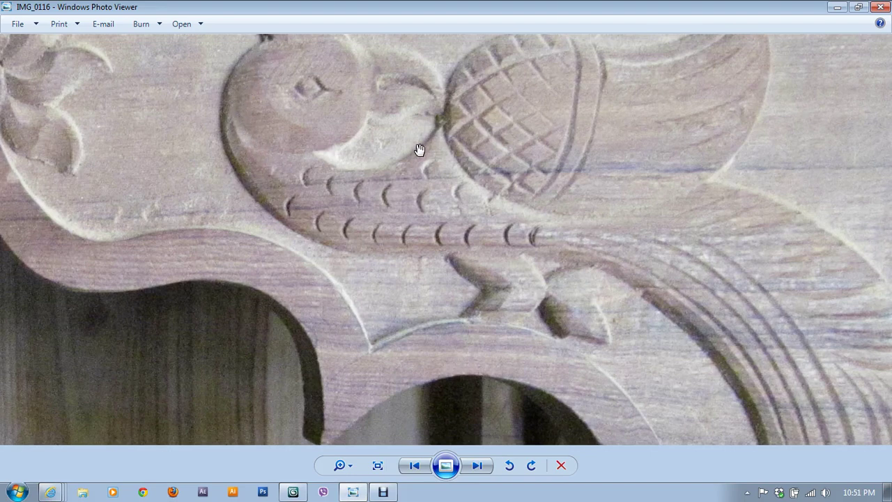
Minimize the IMG_0116 bird reference photo to return to 3ds Max.
click(837, 7)
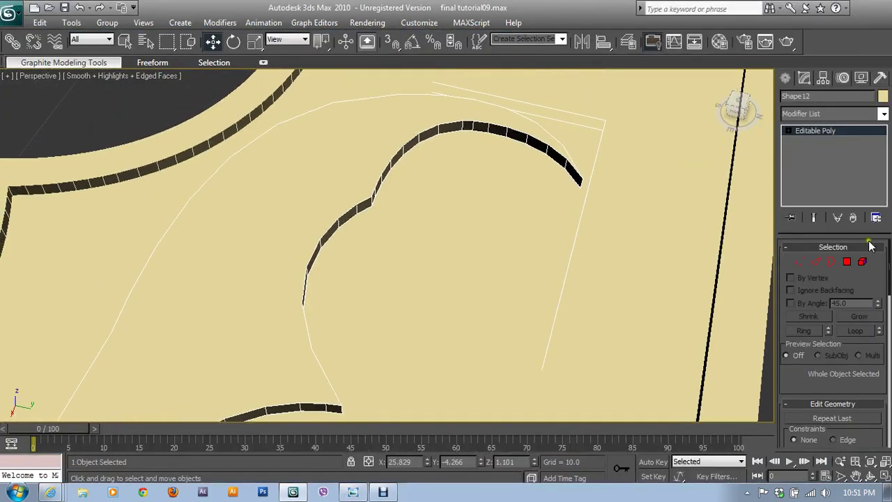
In Vertex mode, start a Cut at the lower-left corner vertex along the inner bottom curve.
click(799, 261)
mouse_move(681, 227)
alt+middle_down()
mouse_move(520, 218)
mouse_move(701, 219)
mouse_move(707, 232)
mouse_move(633, 185)
mouse_move(529, 223)
mouse_move(599, 200)
mouse_move(579, 243)
alt+middle_up()
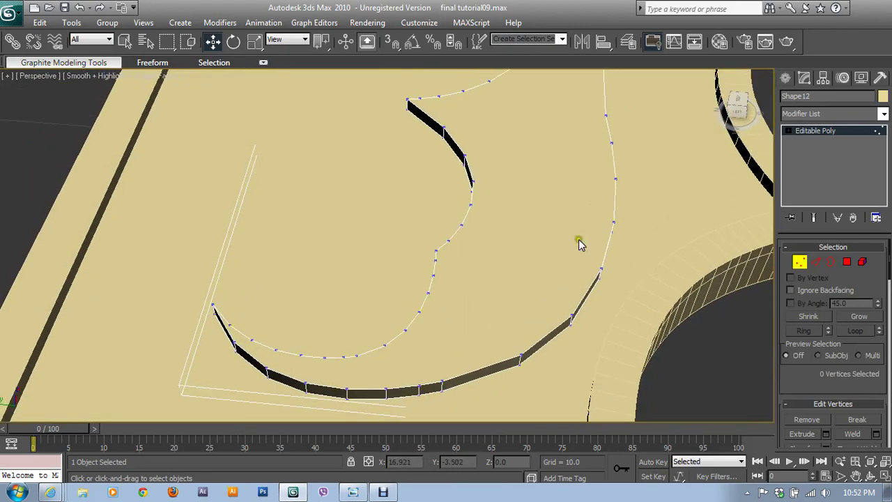
drag(829, 382, 829, 310)
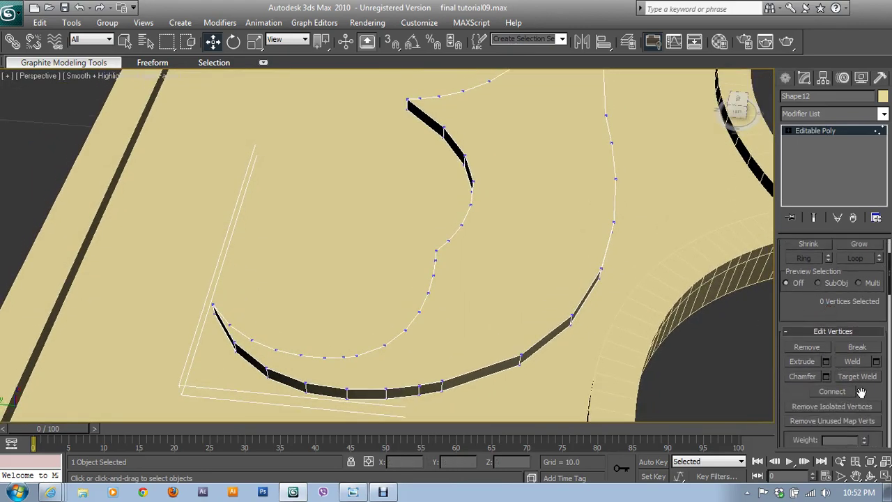
scroll(861, 393, down, 3)
scroll(863, 345, down, 3)
scroll(856, 395, down, 3)
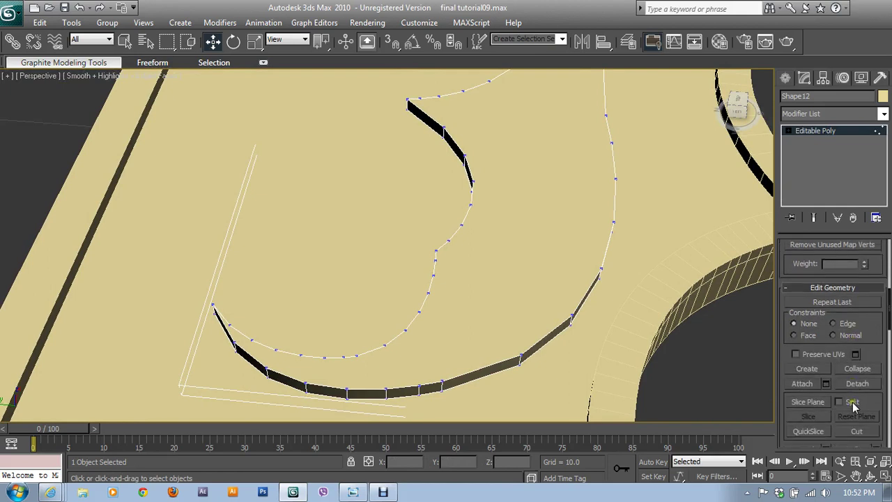
click(857, 431)
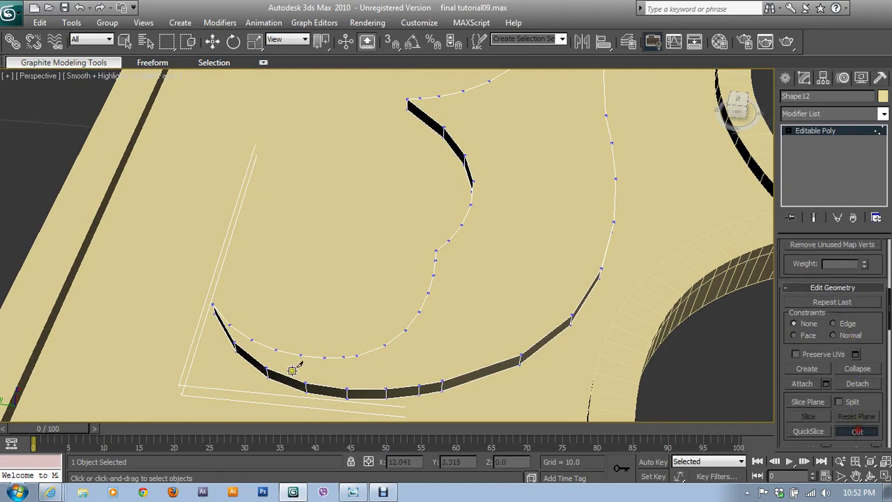
click(216, 305)
click(228, 326)
click(250, 348)
click(275, 360)
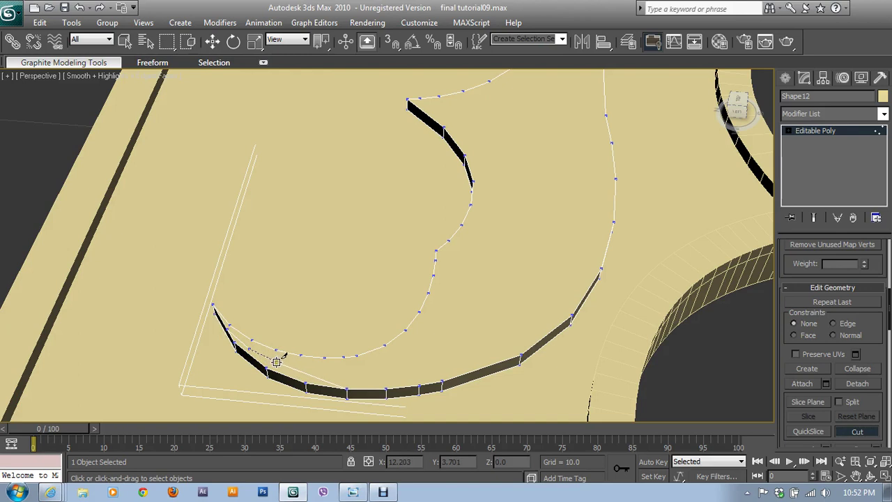
click(294, 367)
click(318, 369)
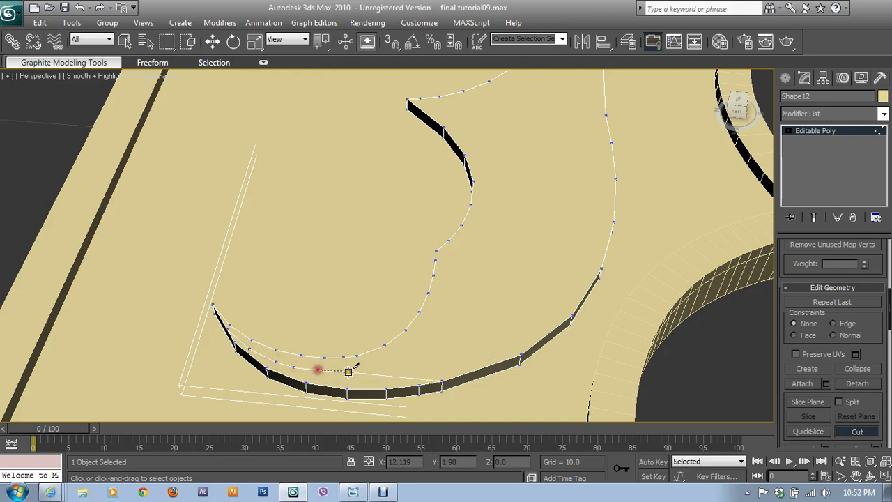
click(351, 370)
click(384, 366)
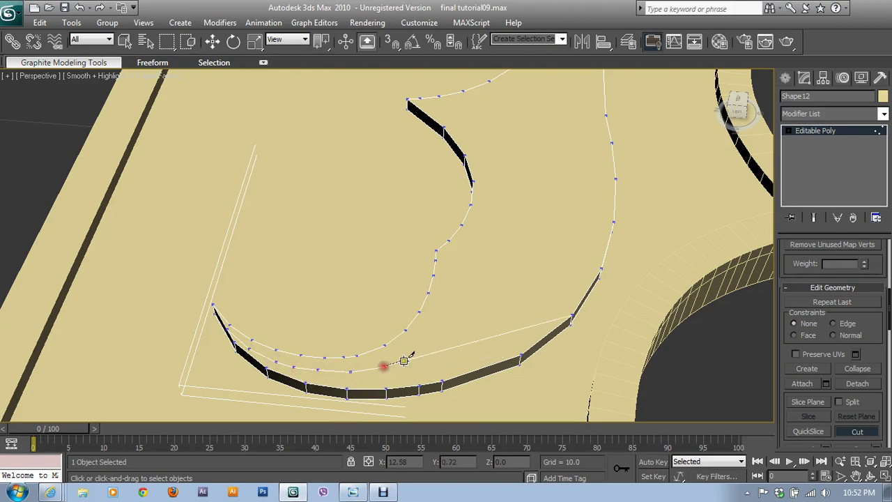
Continue the cut up the right side and upper curve to end on the top edge.
click(413, 354)
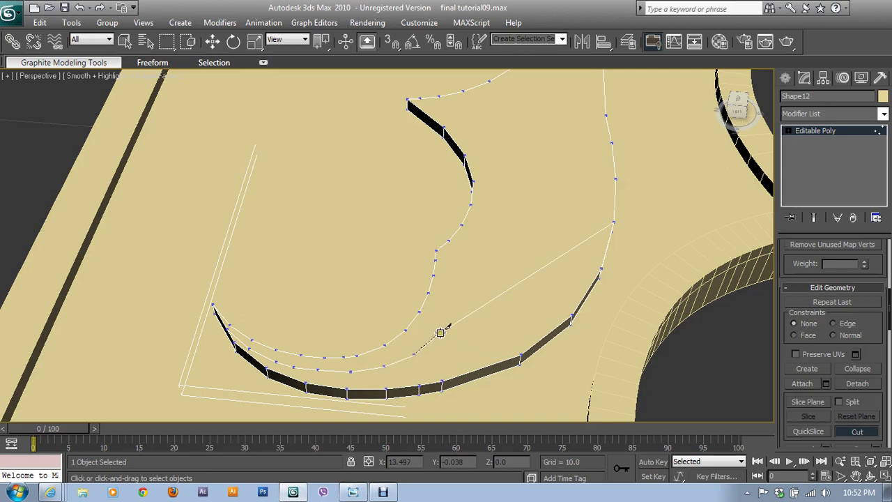
click(439, 332)
click(447, 316)
click(457, 298)
click(458, 279)
click(450, 252)
click(471, 240)
click(484, 220)
click(493, 196)
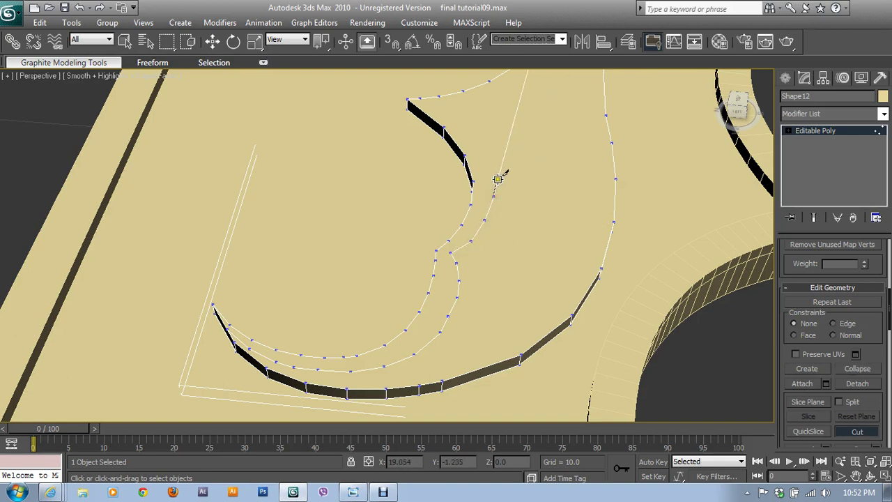
click(497, 178)
click(493, 159)
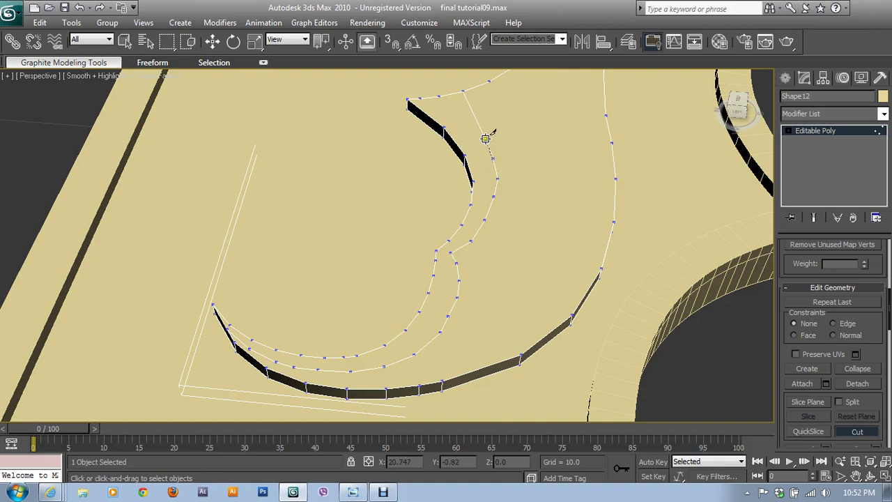
click(483, 136)
click(468, 120)
click(441, 104)
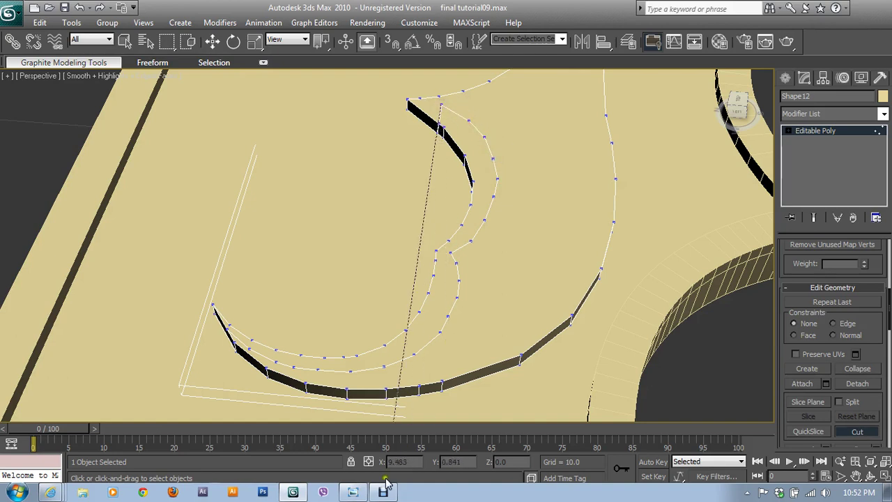
click(351, 492)
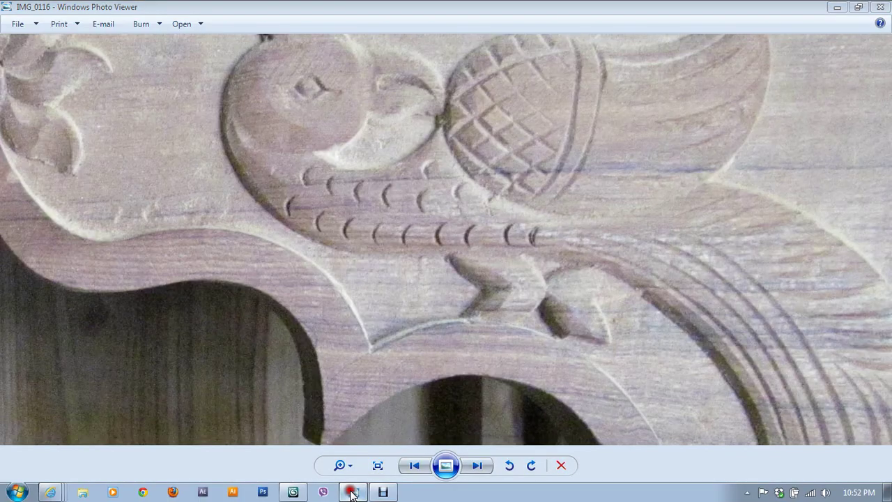
click(352, 491)
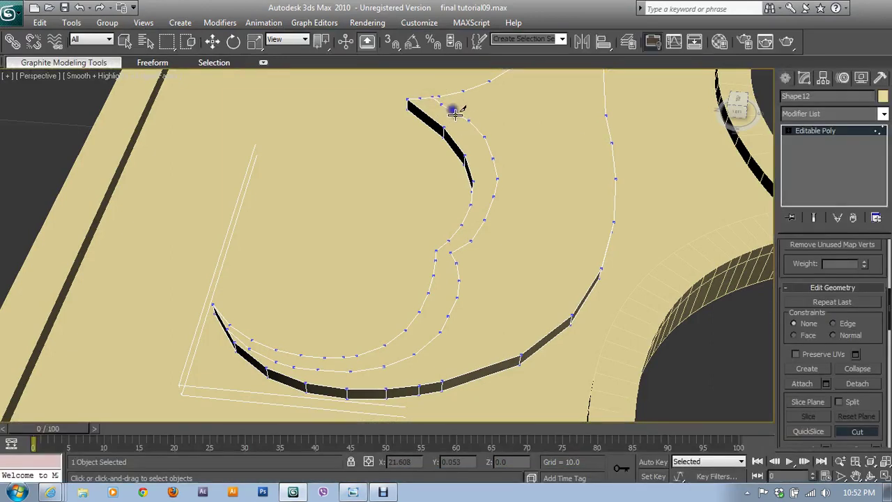
Exit Cut and orbit the Perspective view to see the cut walls from the other side.
right_click(471, 224)
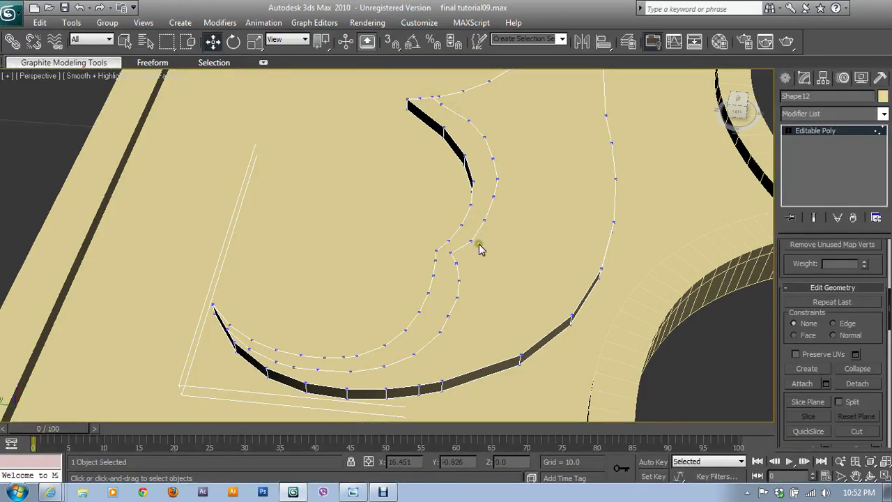
mouse_move(464, 255)
alt+middle_down()
mouse_move(574, 235)
mouse_move(578, 250)
alt+middle_up()
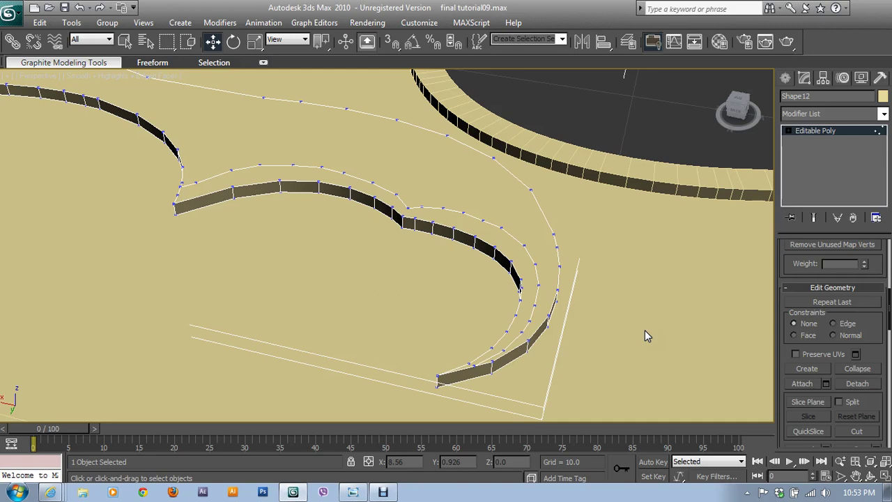
In a maximized Top view, move vertices down along the middle inner curve.
key(alt+w)
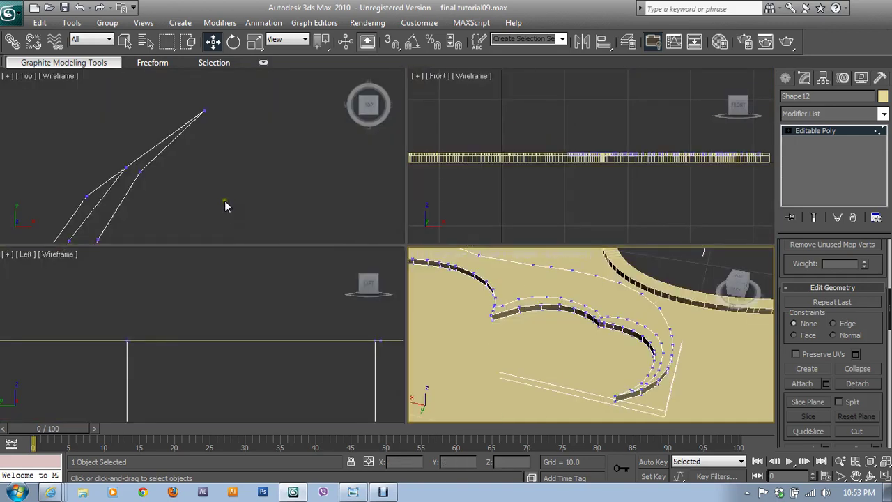
right_click(224, 200)
key(alt+w)
mouse_move(332, 271)
middle_down()
mouse_move(532, 130)
mouse_move(500, 226)
mouse_move(442, 238)
middle_up()
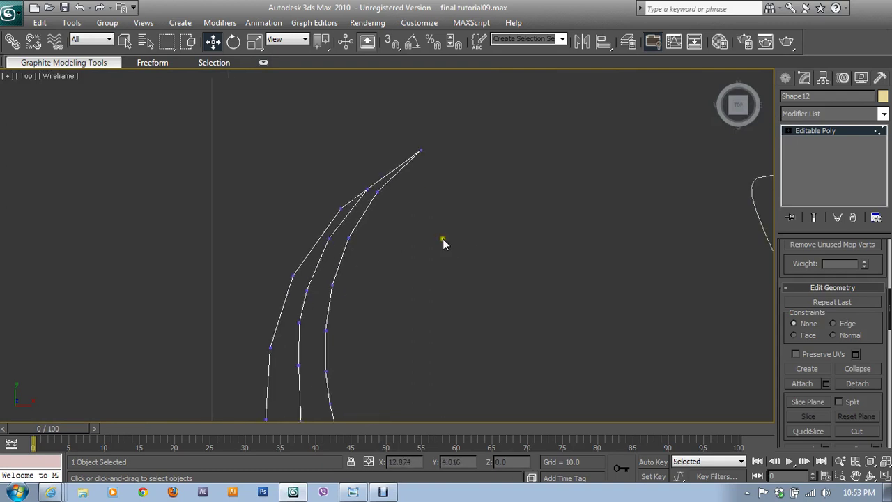
click(328, 240)
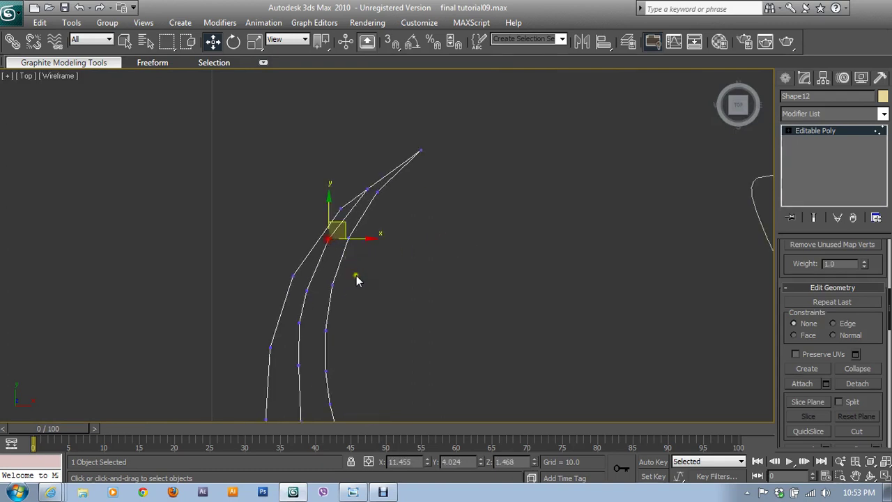
mouse_move(355, 276)
middle_down()
mouse_move(416, 220)
mouse_move(398, 209)
mouse_move(399, 149)
middle_up()
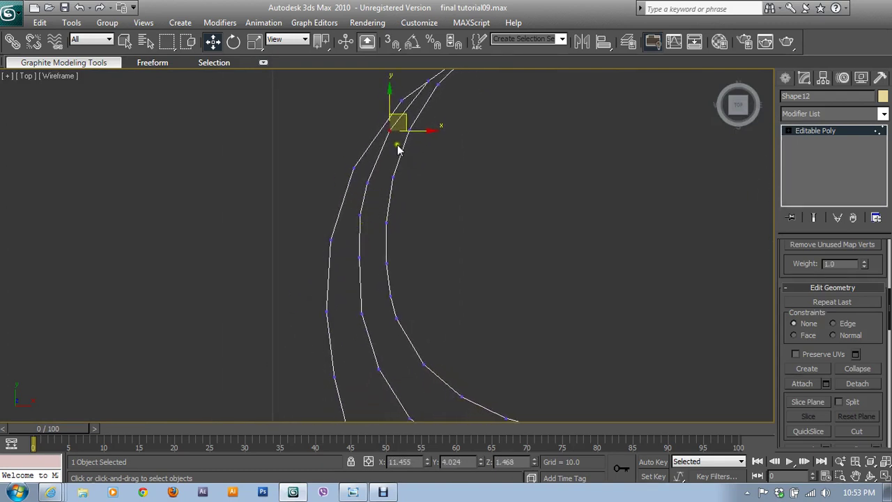
drag(402, 124, 402, 117)
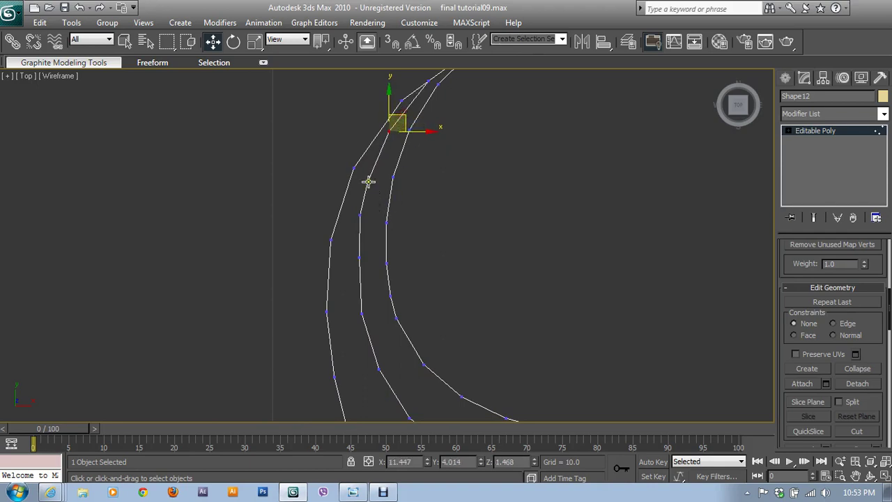
mouse_move(369, 182)
mouse_down()
mouse_move(355, 229)
mouse_move(358, 221)
mouse_up()
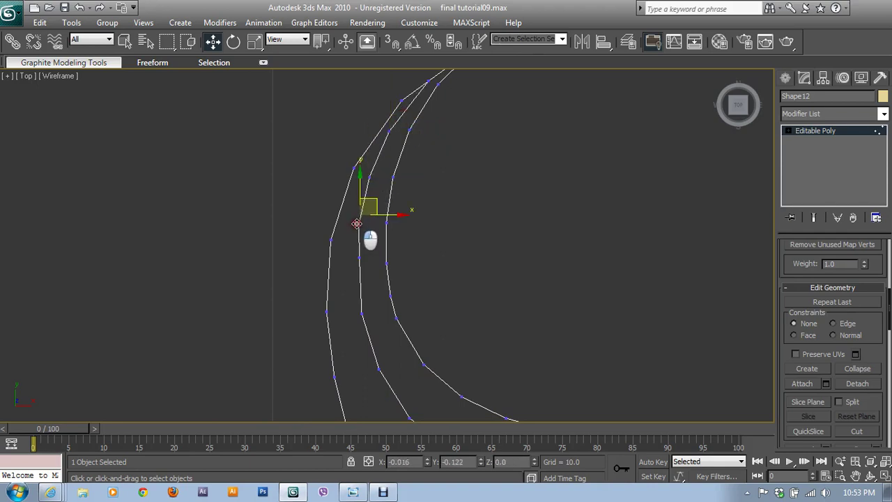
drag(361, 256, 367, 277)
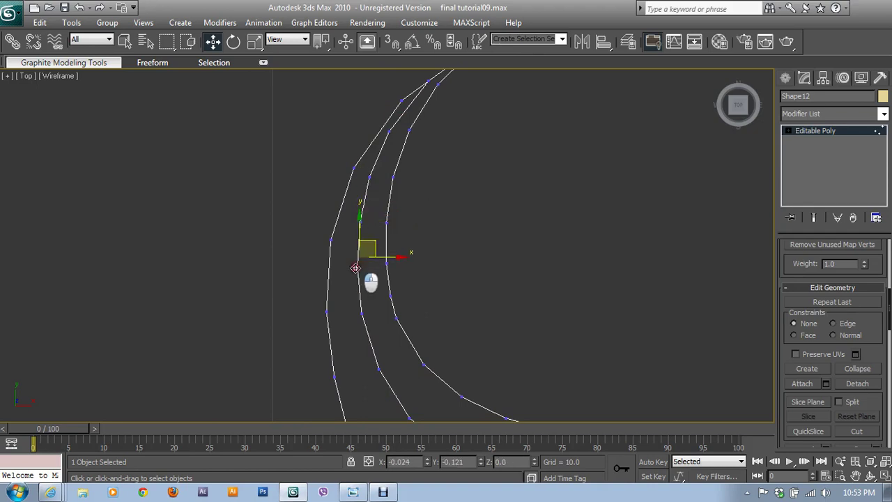
drag(360, 314, 370, 319)
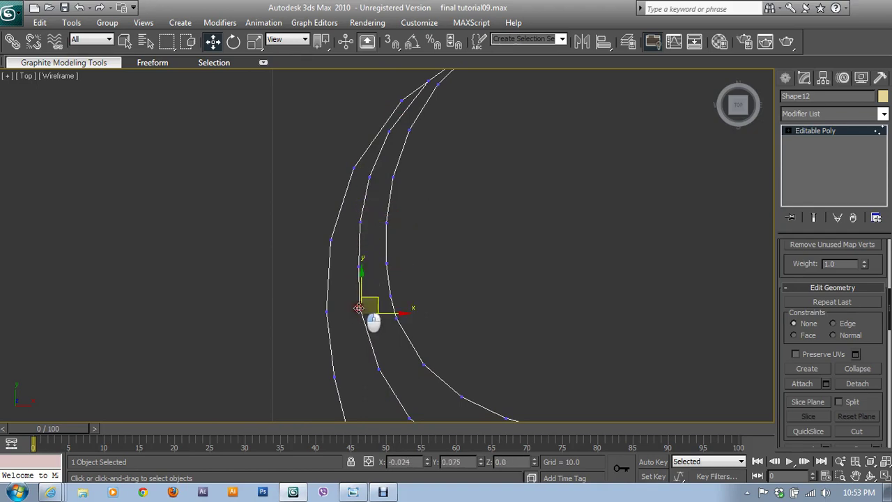
Shift the next middle-curve vertices toward the notch to follow the groove.
middle_drag(372, 321, 322, 241)
scroll(318, 249, down, 2)
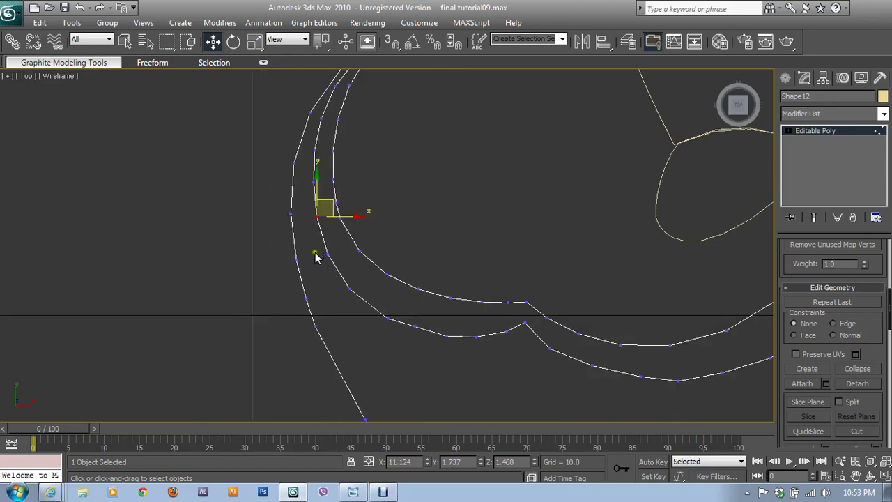
click(328, 251)
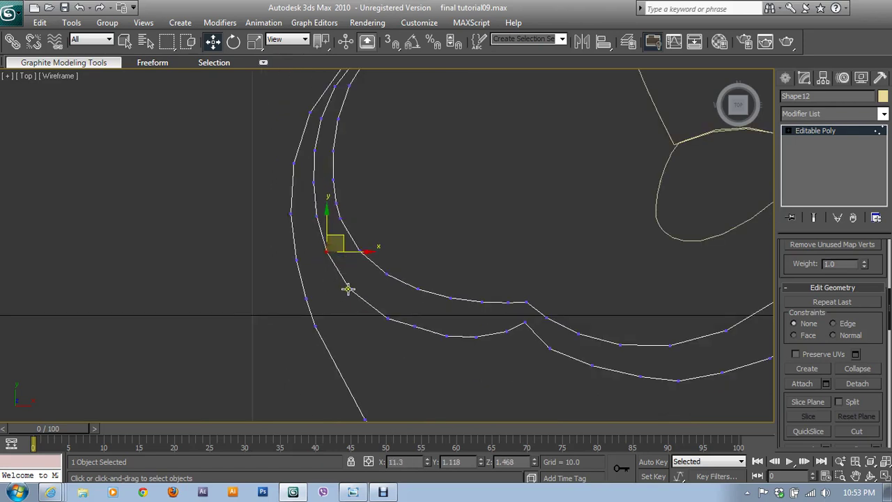
drag(348, 289, 344, 280)
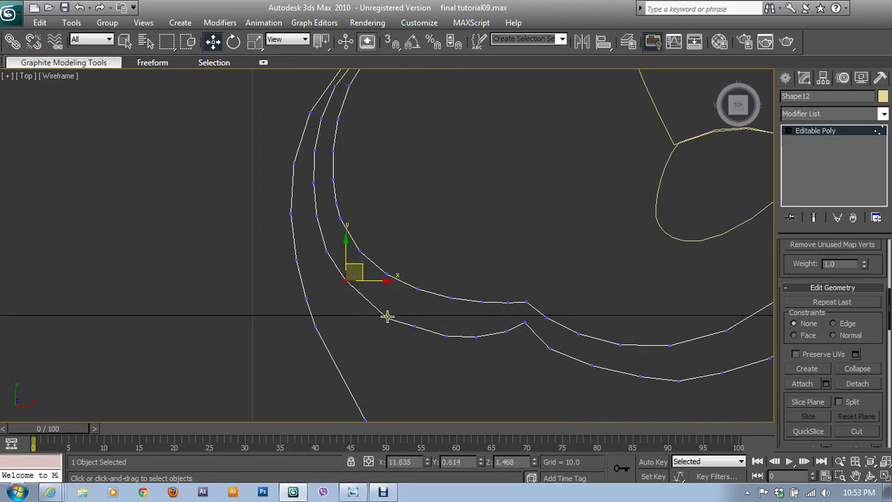
click(392, 319)
click(376, 304)
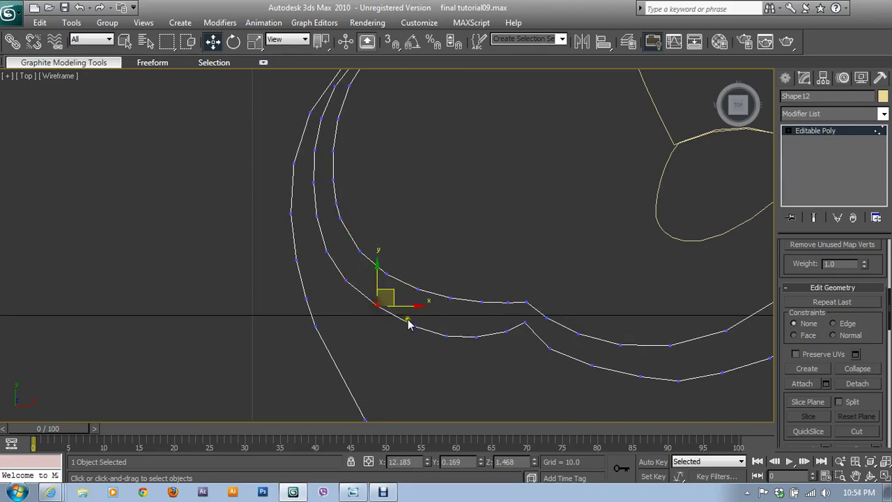
click(411, 322)
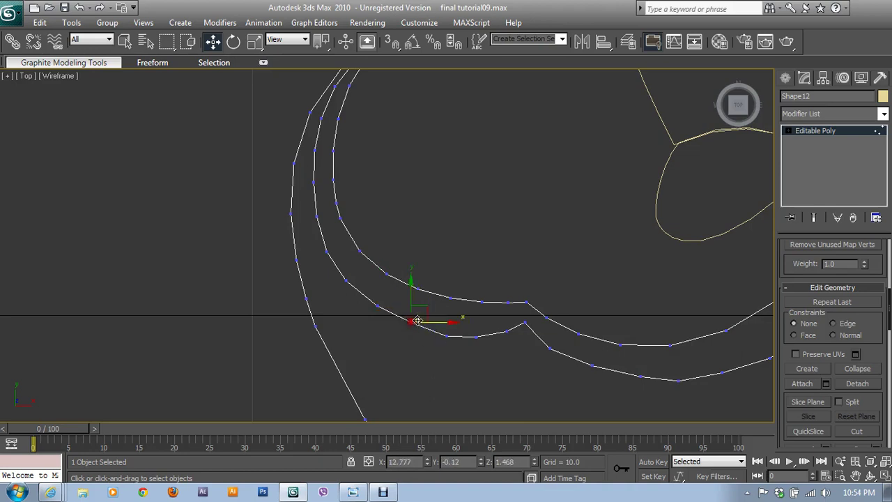
mouse_move(449, 336)
mouse_down()
mouse_move(444, 327)
mouse_move(474, 329)
mouse_up()
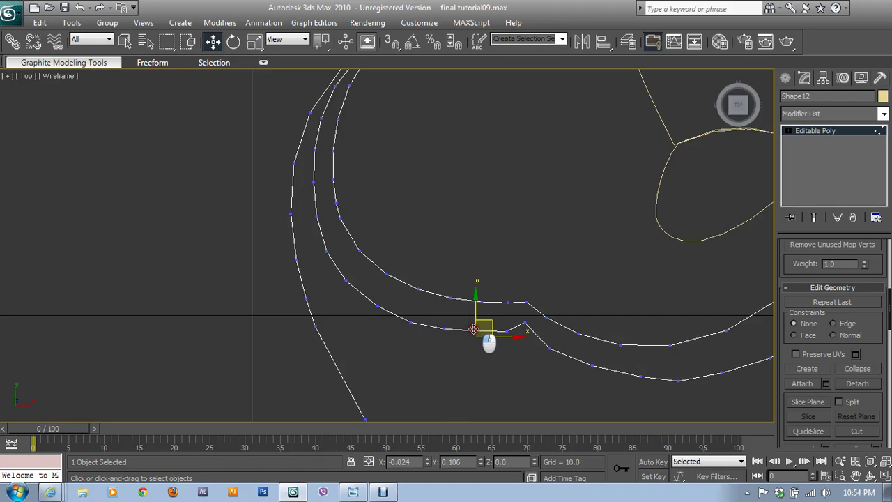
Adjust the vertices at the notch and pull the bend vertex down and right.
click(507, 330)
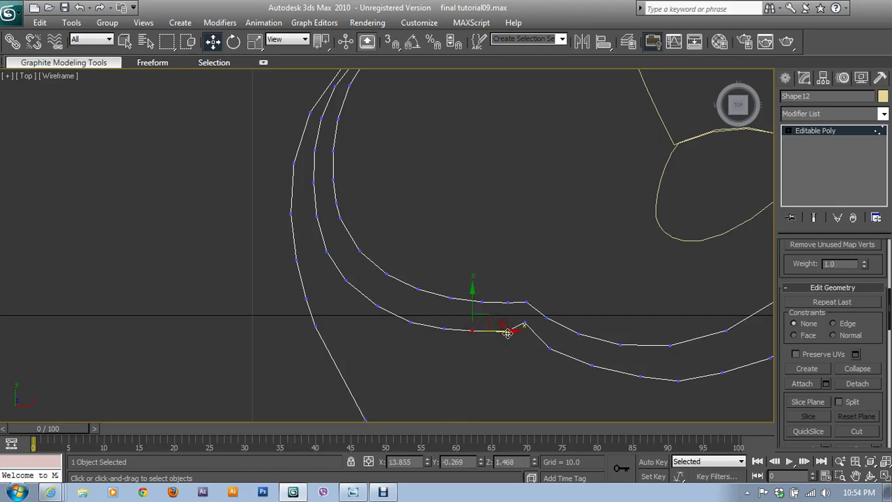
scroll(507, 333, up, 1)
middle_drag(507, 333, 555, 365)
mouse_move(555, 364)
mouse_down()
mouse_move(565, 346)
mouse_move(580, 350)
mouse_up()
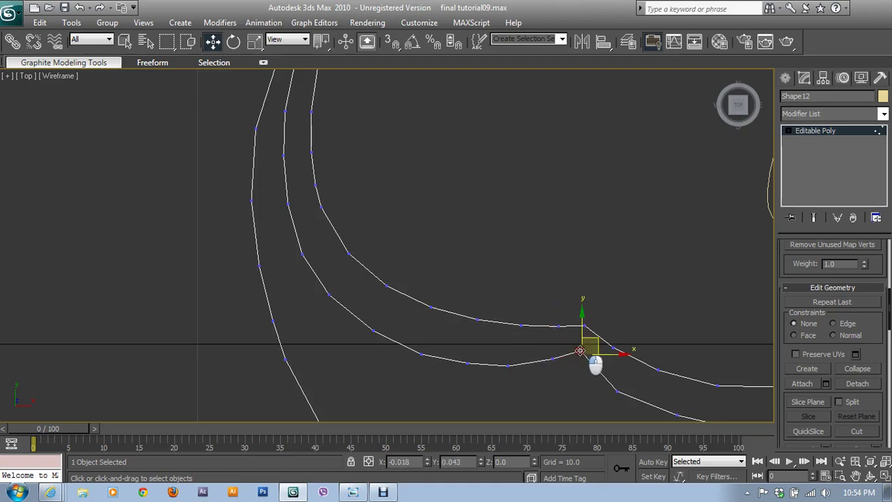
middle_drag(580, 351, 512, 318)
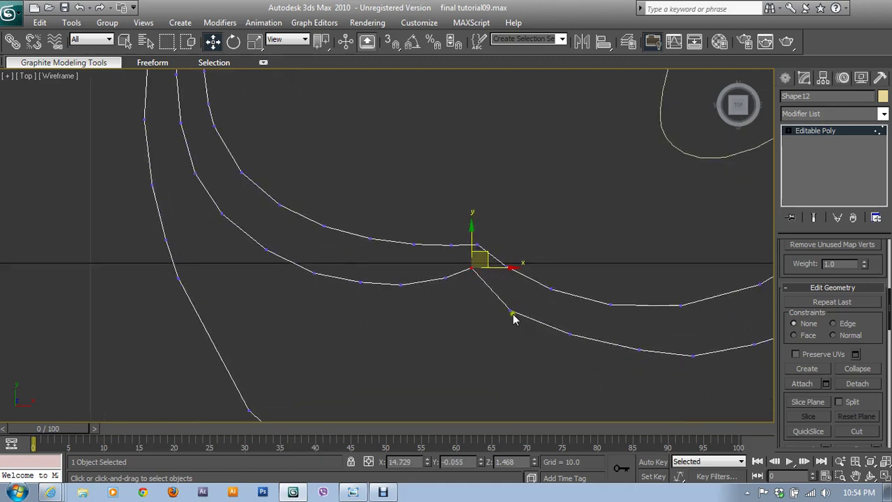
drag(512, 319, 536, 325)
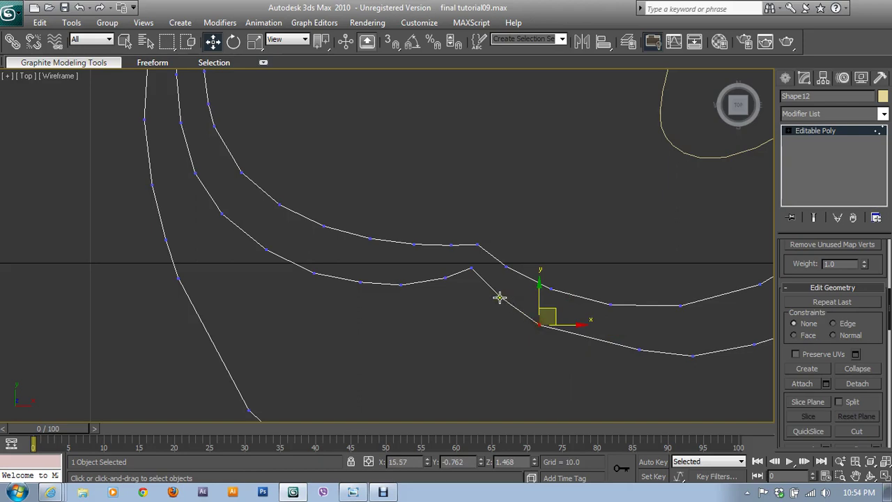
Reposition vertices on the lower curve to smooth it toward the curve junction.
click(499, 298)
scroll(536, 318, down, 2)
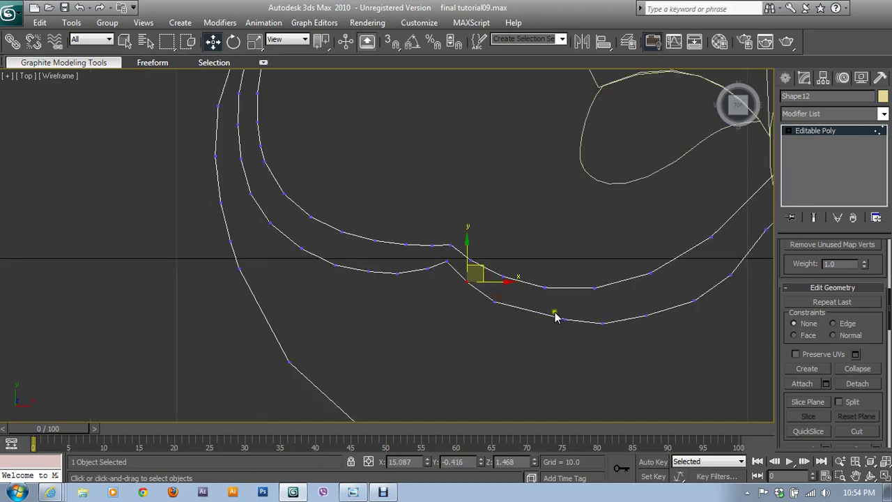
click(562, 319)
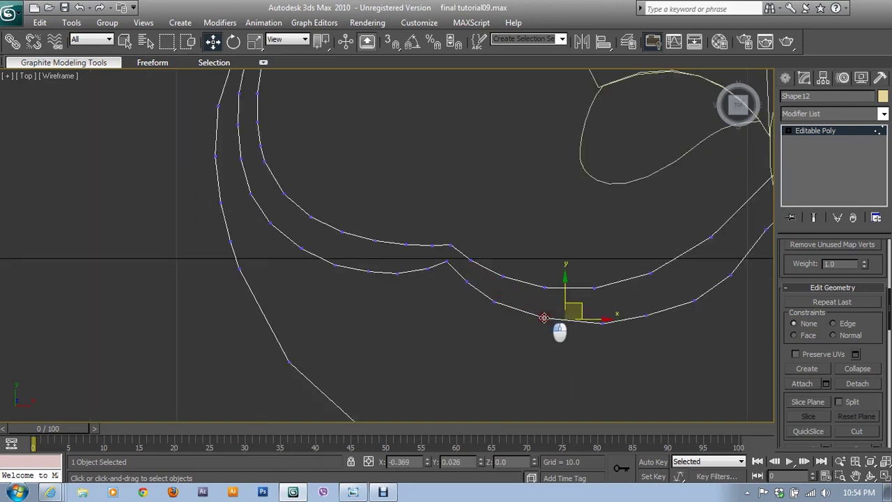
drag(562, 319, 542, 318)
drag(596, 329, 621, 339)
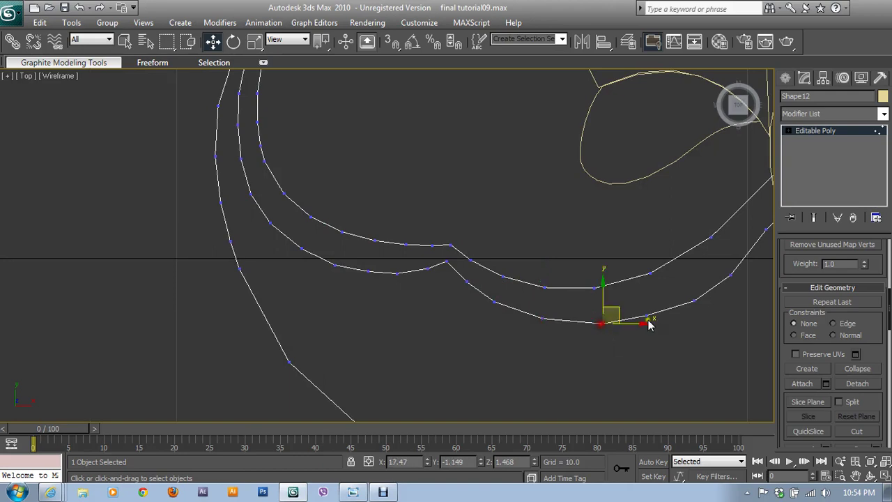
scroll(659, 253, down, 1)
mouse_move(718, 311)
middle_down()
mouse_move(596, 335)
mouse_move(583, 323)
middle_up()
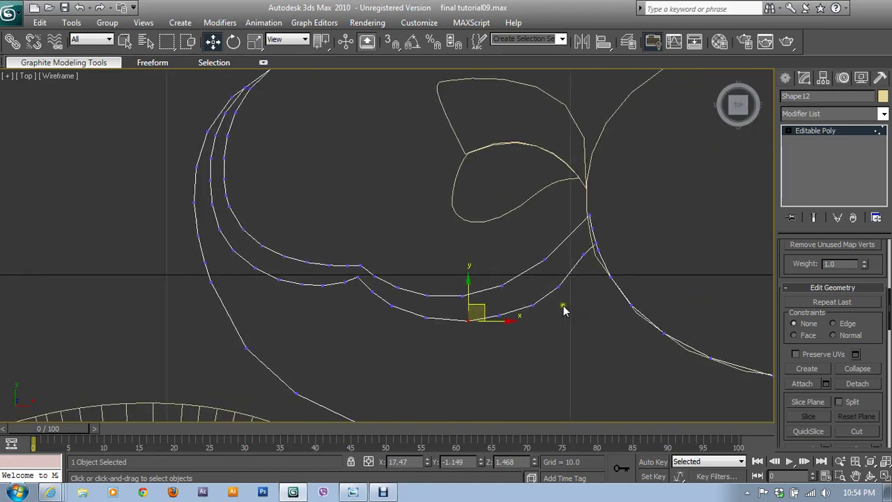
click(495, 316)
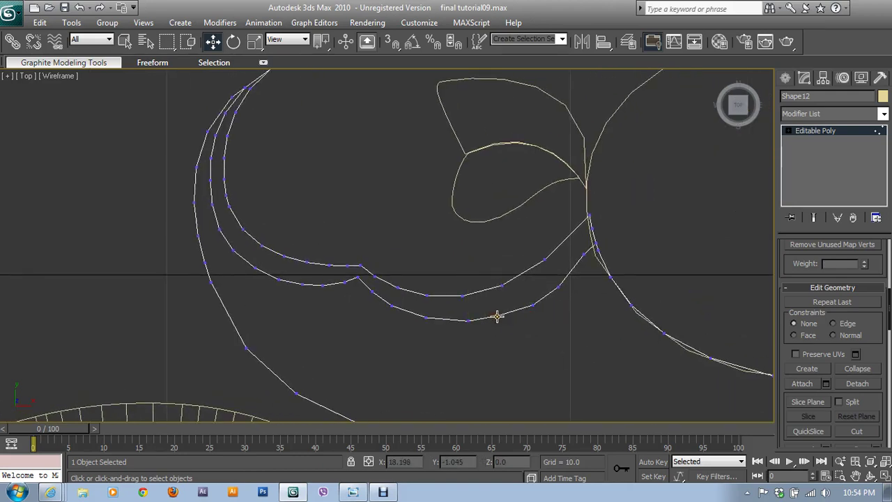
click(496, 315)
drag(499, 316, 558, 283)
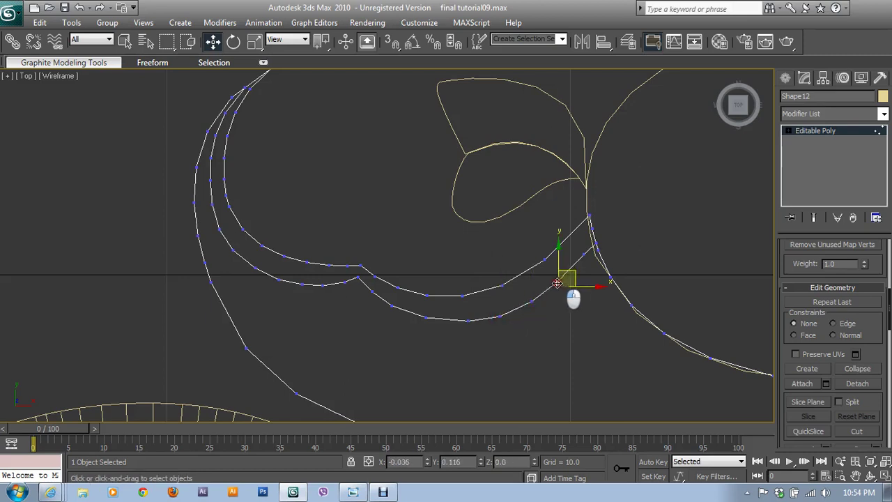
click(582, 252)
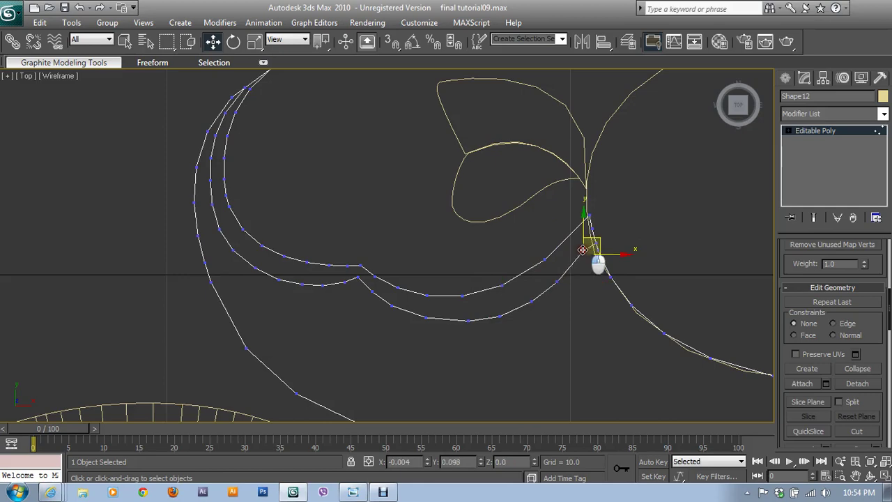
In a maximized Perspective view, Connect the two selected bend vertices with a new edge.
key(alt+w)
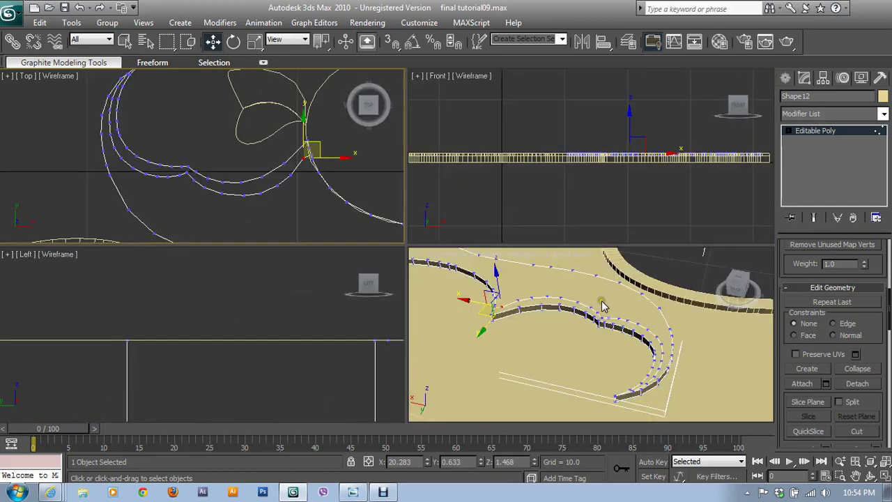
scroll(540, 317, up, 3)
key(alt+w)
scroll(540, 317, up, 3)
scroll(540, 317, up, 3)
scroll(565, 237, up, 2)
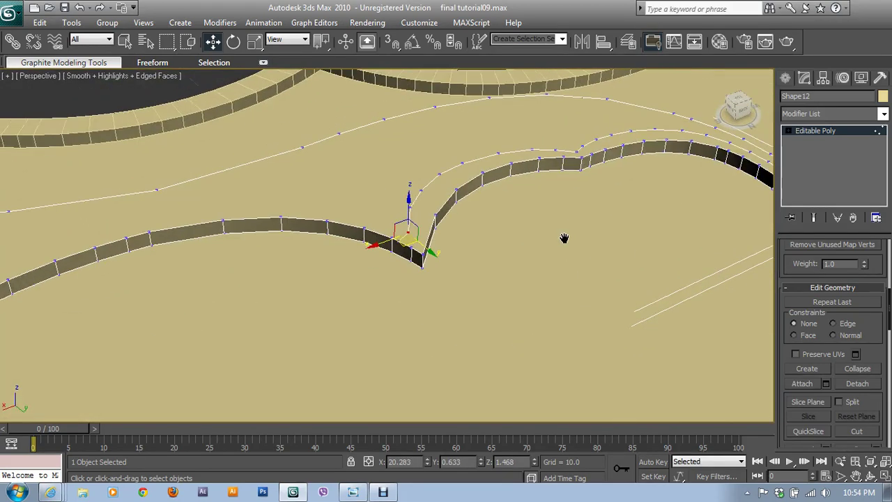
scroll(510, 257, up, 2)
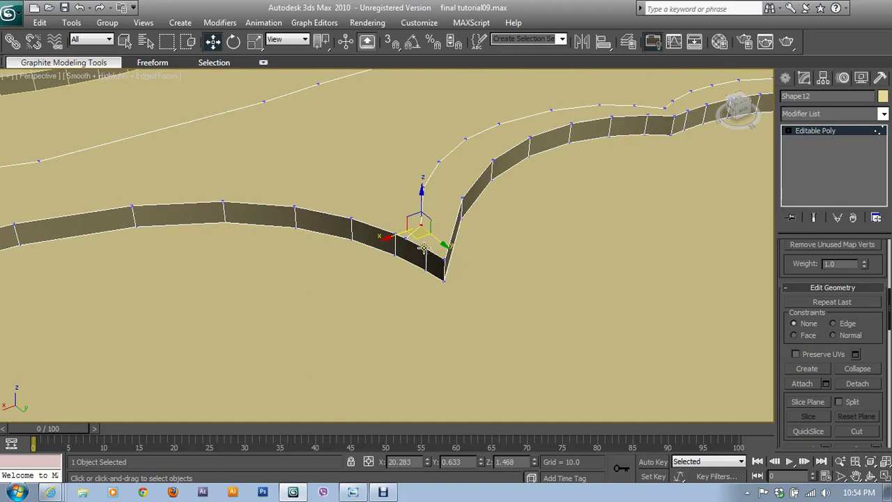
drag(423, 248, 425, 248)
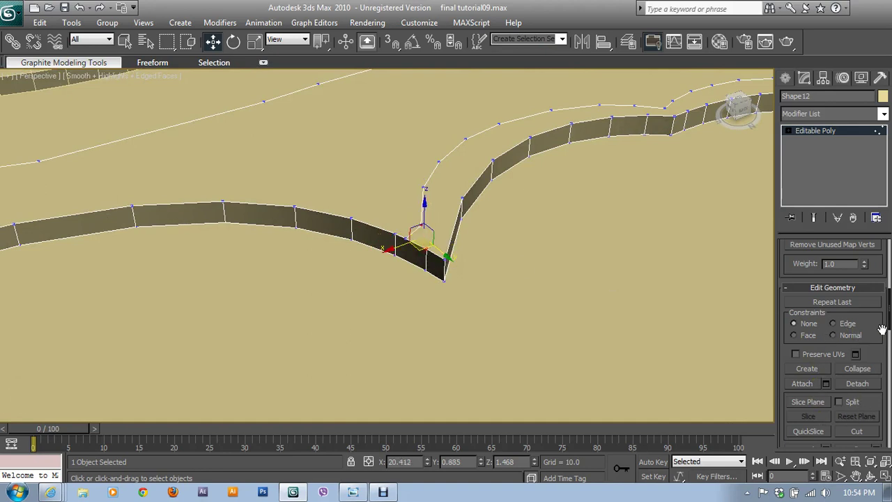
key(z)
scroll(857, 334, up, 3)
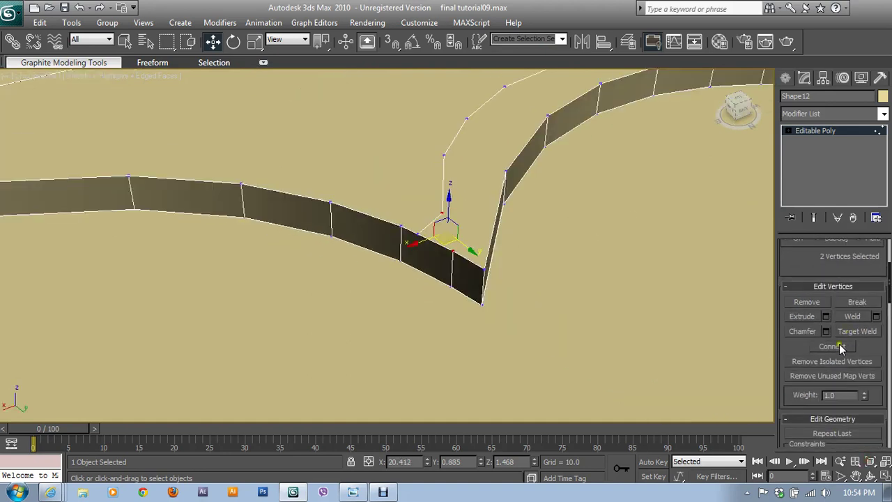
click(839, 347)
Remove the unwanted edge at the notch, then return to Vertex mode and four views.
key(2)
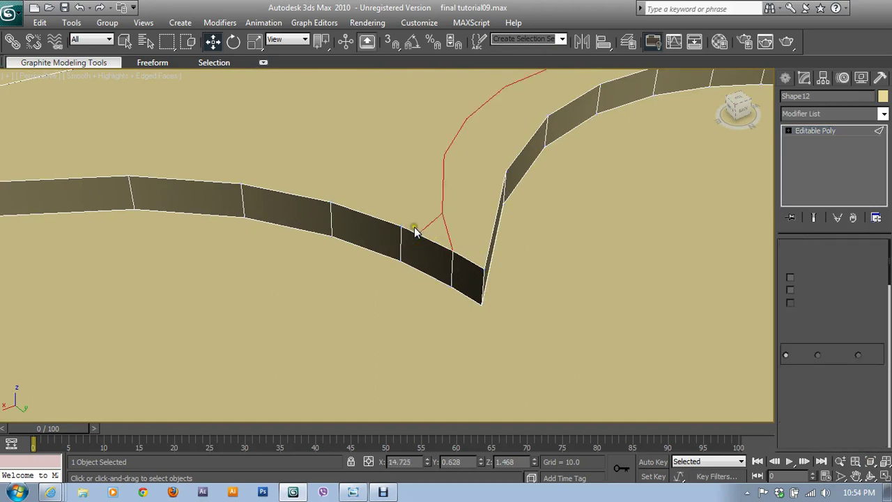
click(424, 230)
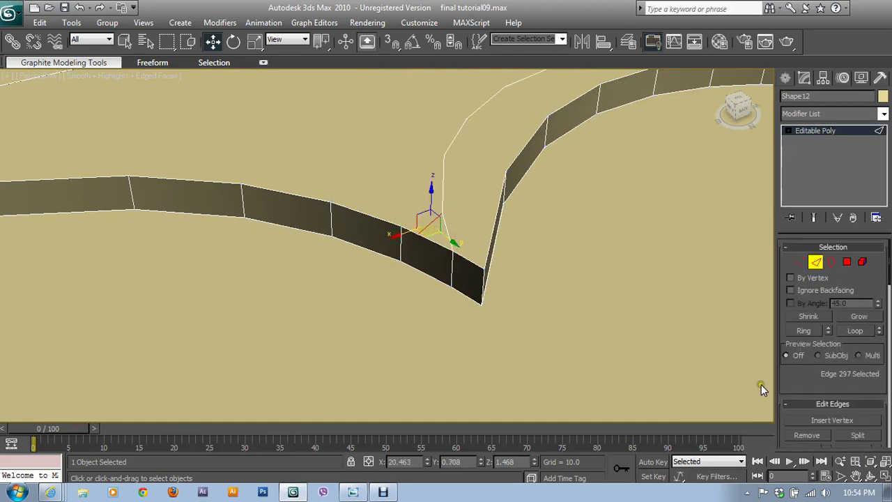
click(808, 435)
click(814, 262)
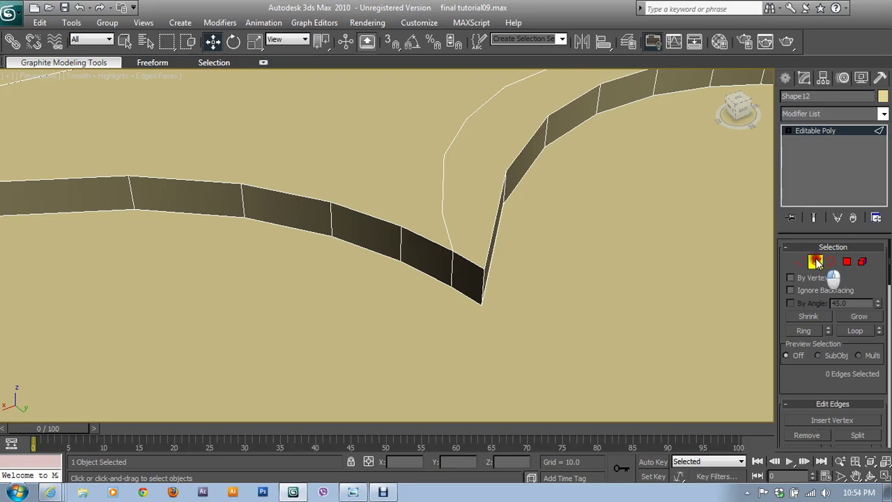
scroll(561, 259, down, 5)
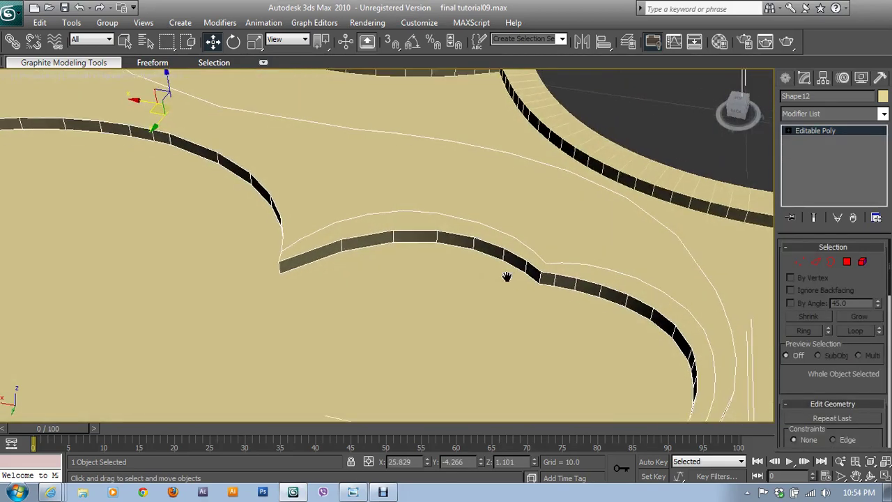
middle_drag(498, 277, 646, 269)
click(799, 262)
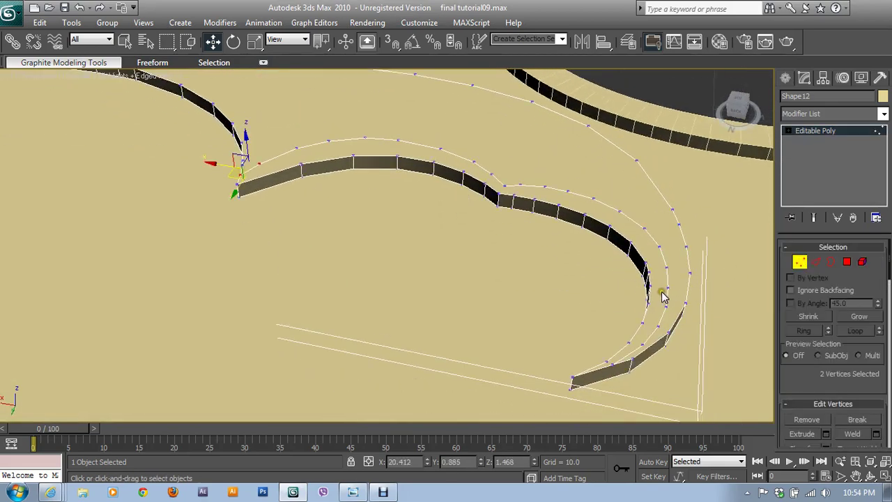
scroll(595, 284, down, 2)
key(alt+w)
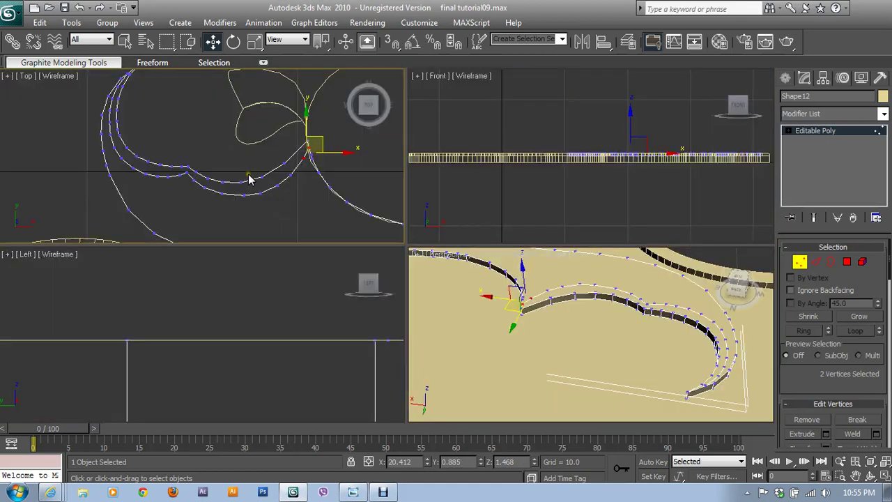
In the maximized Top view, select the vertices at the inner curve's tip.
key(alt+w)
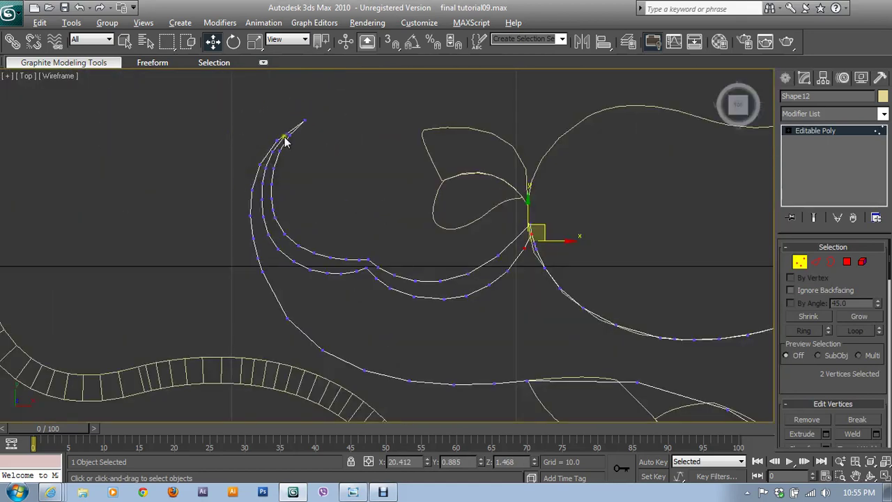
drag(337, 110, 296, 127)
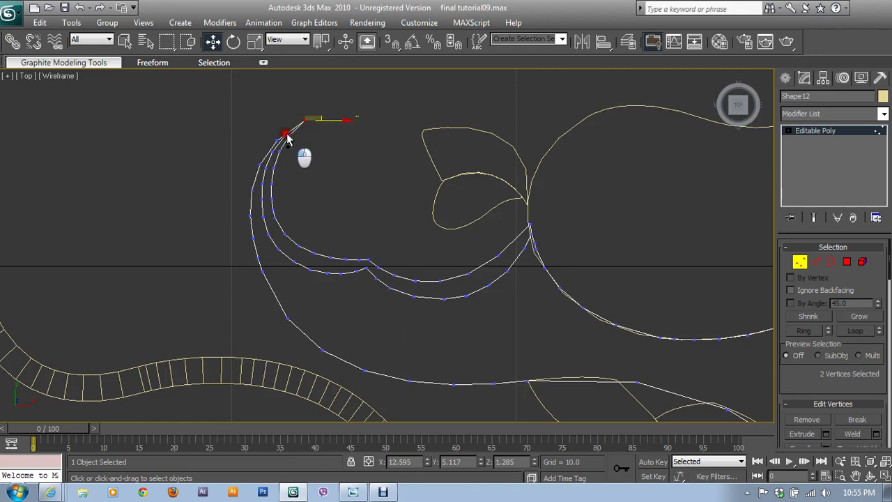
ctrl+click(286, 133)
middle_drag(288, 142, 289, 201)
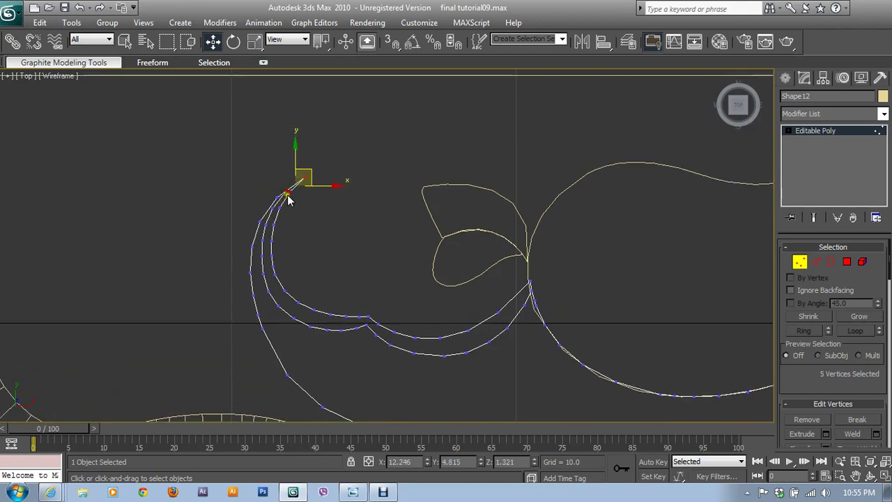
scroll(289, 200, up, 5)
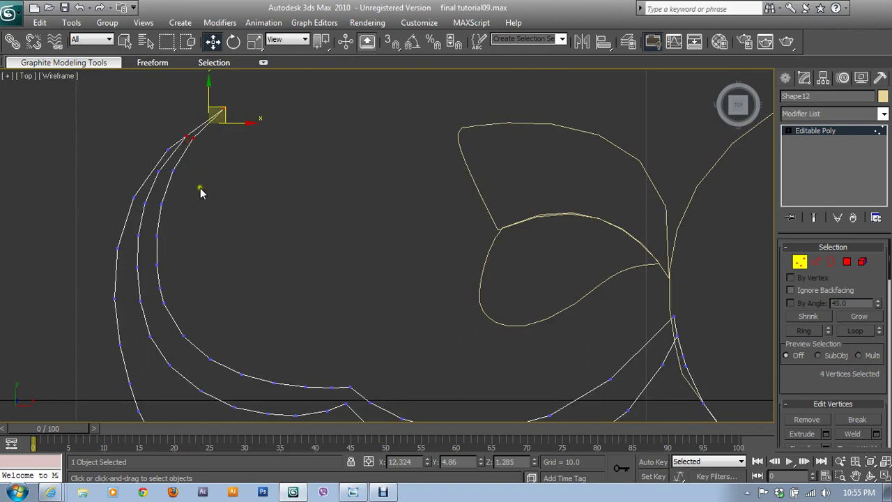
Add the remaining inner-curve vertices down and along the curve to its end.
ctrl+click(164, 218)
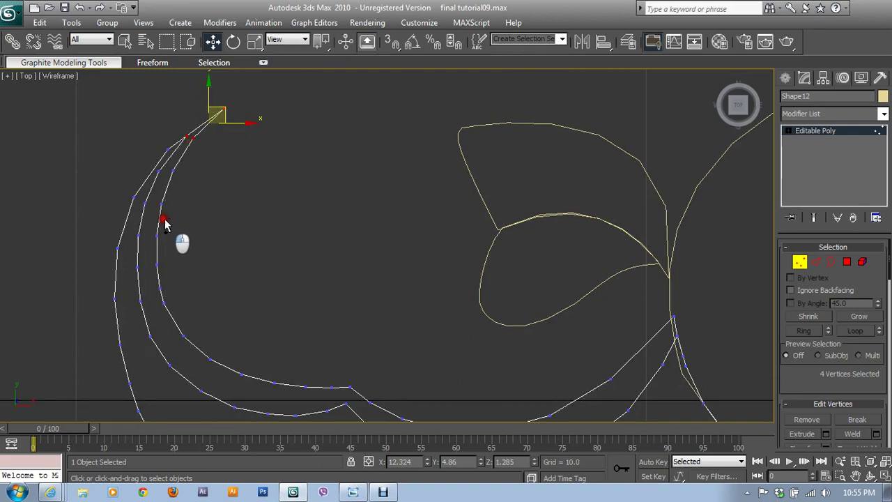
ctrl+drag(176, 197, 156, 249)
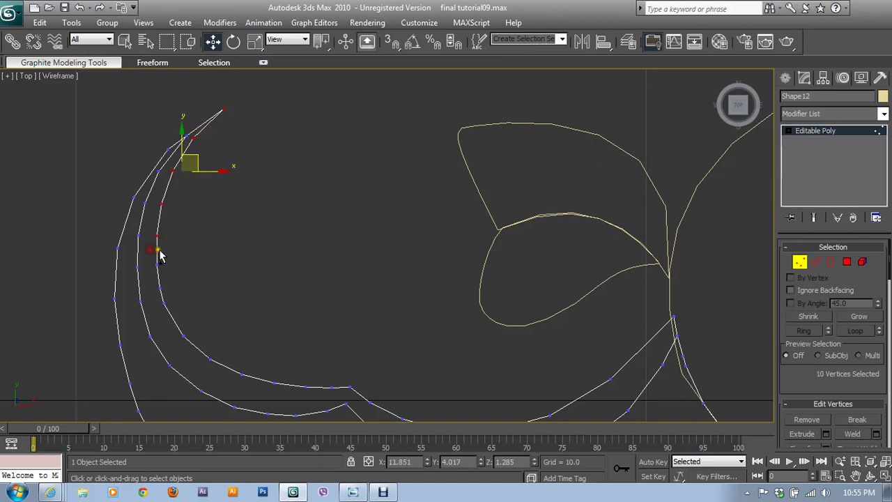
ctrl+click(154, 302)
ctrl+drag(264, 293, 159, 331)
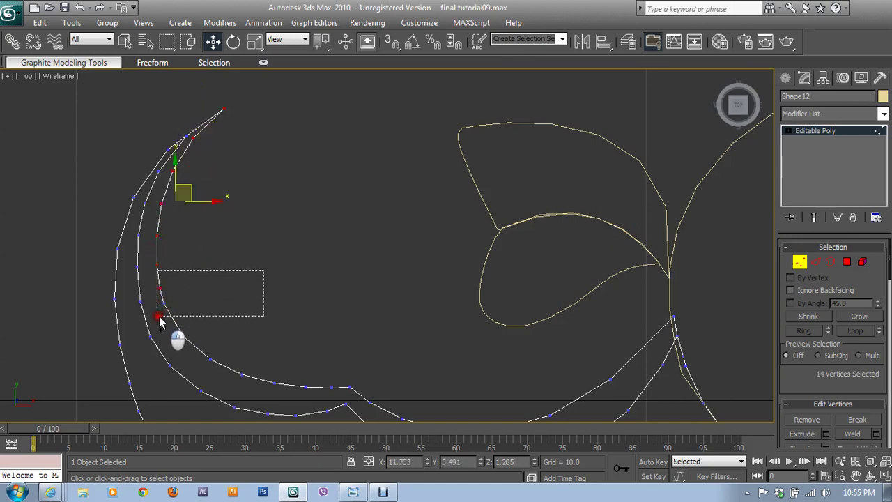
ctrl+drag(386, 343, 241, 392)
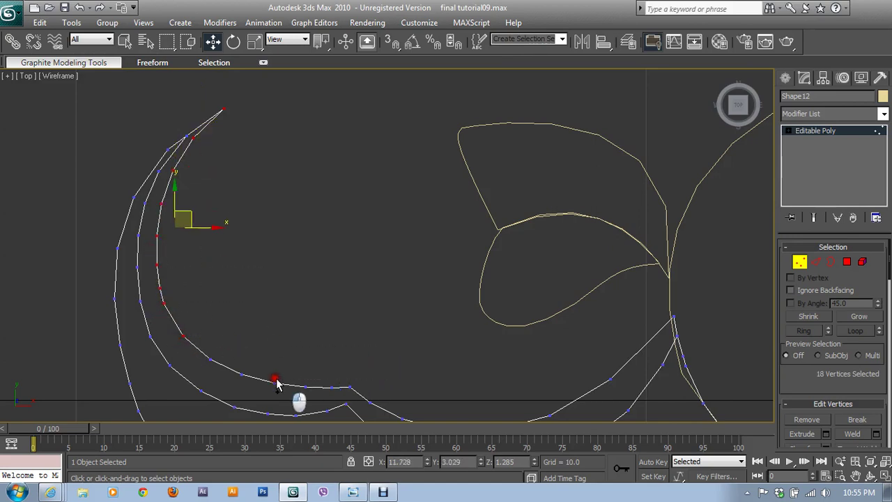
ctrl+drag(282, 351, 209, 405)
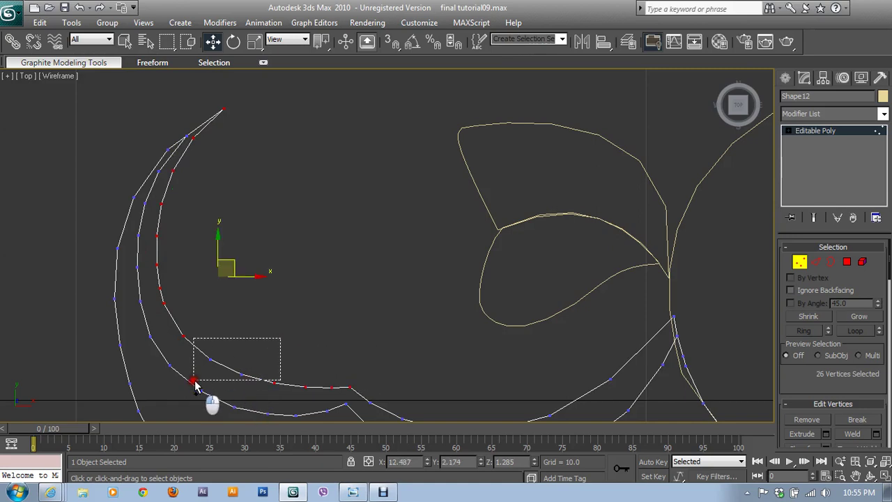
middle_drag(364, 358, 200, 241)
ctrl+drag(185, 246, 286, 292)
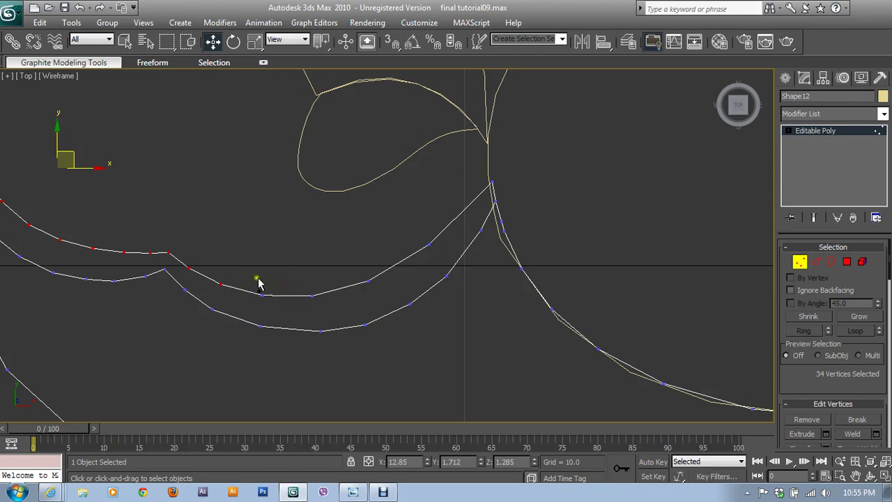
ctrl+drag(232, 258, 324, 317)
ctrl+drag(345, 240, 408, 305)
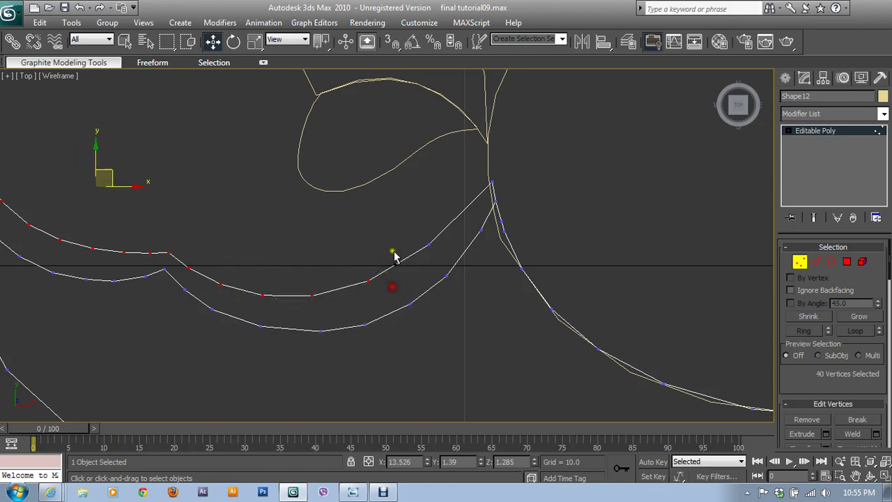
ctrl+drag(408, 233, 441, 264)
ctrl+drag(465, 171, 508, 200)
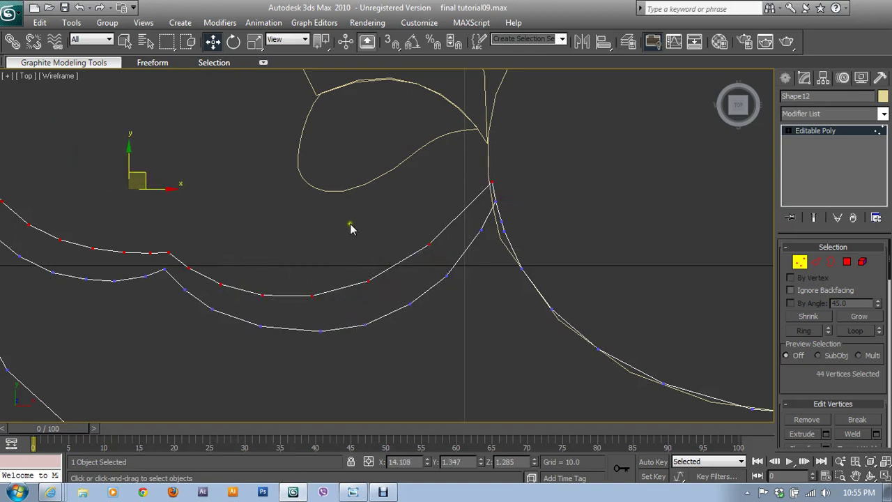
Maximize the Front viewport and zoom in on the panel.
key(alt+w)
middle_click(595, 177)
key(alt+w)
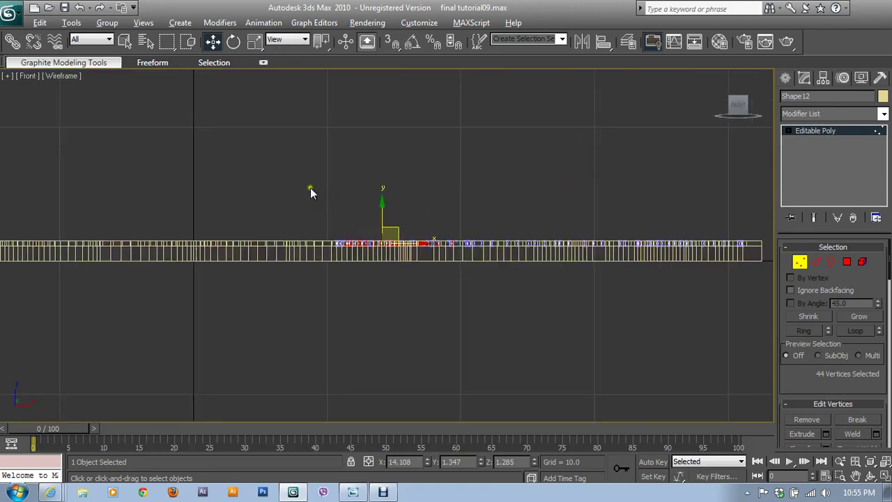
scroll(312, 191, up, 1)
scroll(292, 197, up, 2)
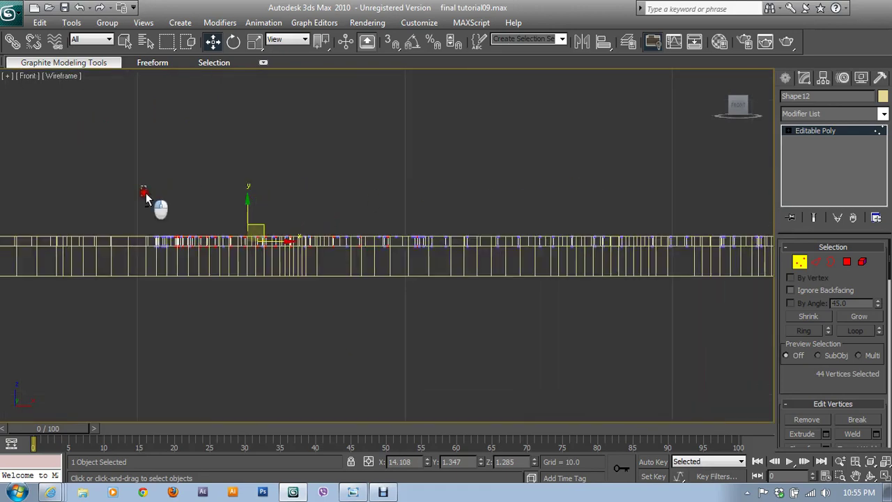
In Front view, deselect the bottom-layer vertices, keeping only the curve's top vertices.
drag(145, 197, 352, 231)
drag(151, 277, 611, 245)
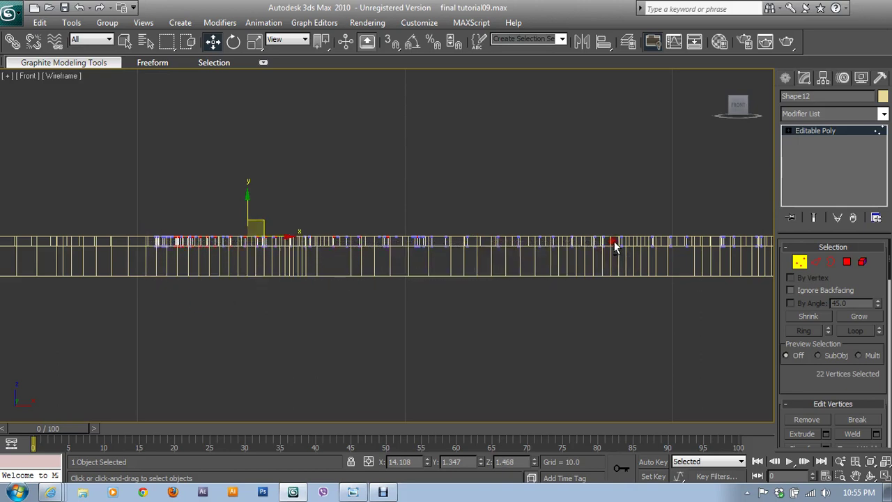
middle_drag(612, 244, 231, 255)
In maximized Perspective, move the 22 top vertices down on Z to slope the groove wall.
key(alt+w)
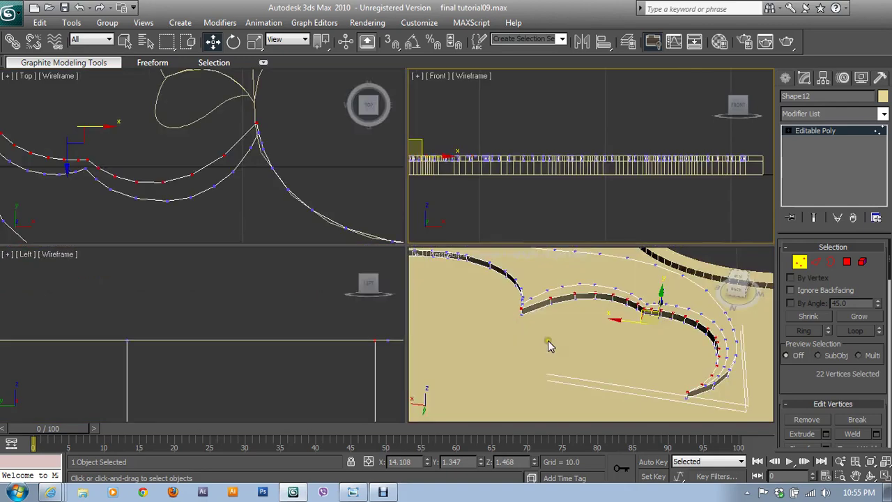
right_click(548, 340)
key(alt+w)
alt+middle_drag(499, 271, 496, 259)
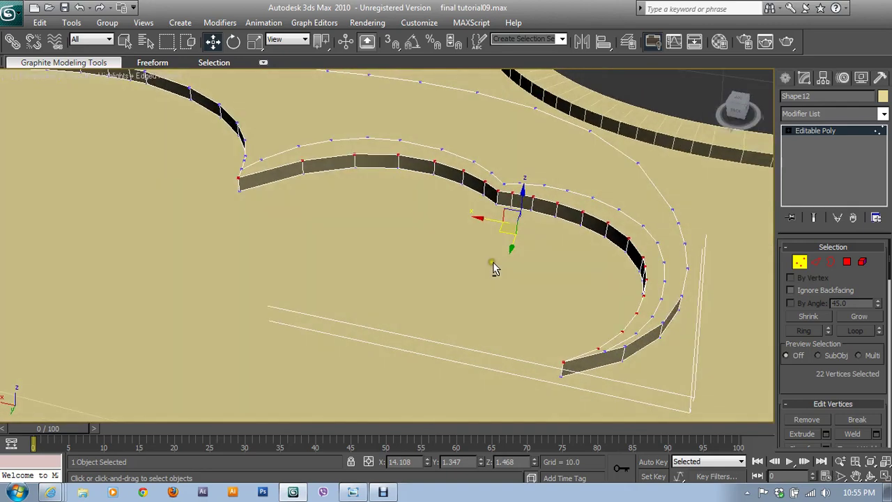
drag(523, 193, 525, 203)
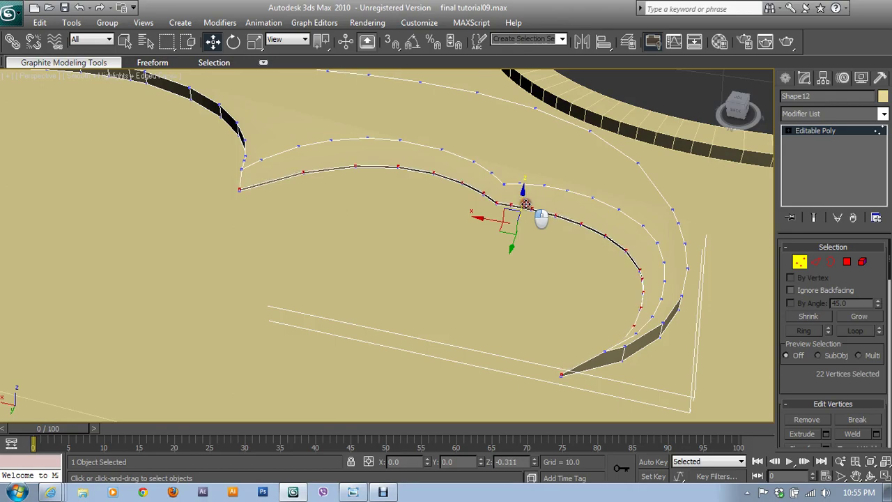
mouse_move(522, 200)
alt+middle_down()
mouse_move(593, 191)
mouse_move(467, 279)
mouse_move(446, 255)
alt+middle_up()
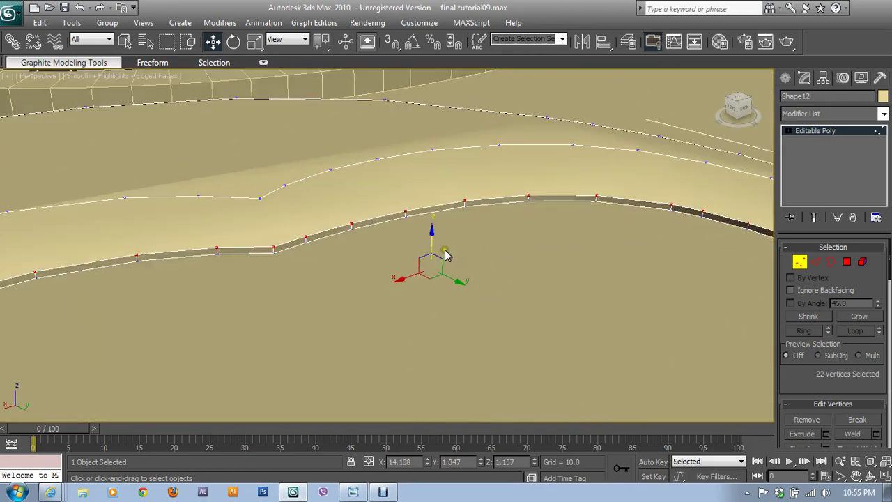
drag(431, 234, 433, 240)
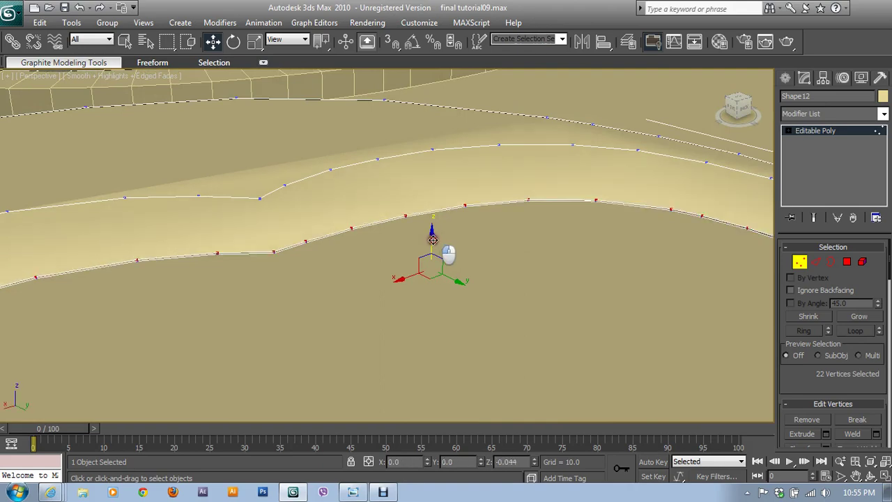
mouse_move(432, 239)
alt+middle_down()
mouse_move(591, 262)
mouse_move(619, 201)
mouse_move(390, 360)
mouse_move(570, 272)
mouse_move(497, 268)
mouse_move(330, 310)
mouse_move(420, 294)
mouse_move(376, 308)
mouse_move(561, 294)
mouse_move(461, 271)
alt+middle_up()
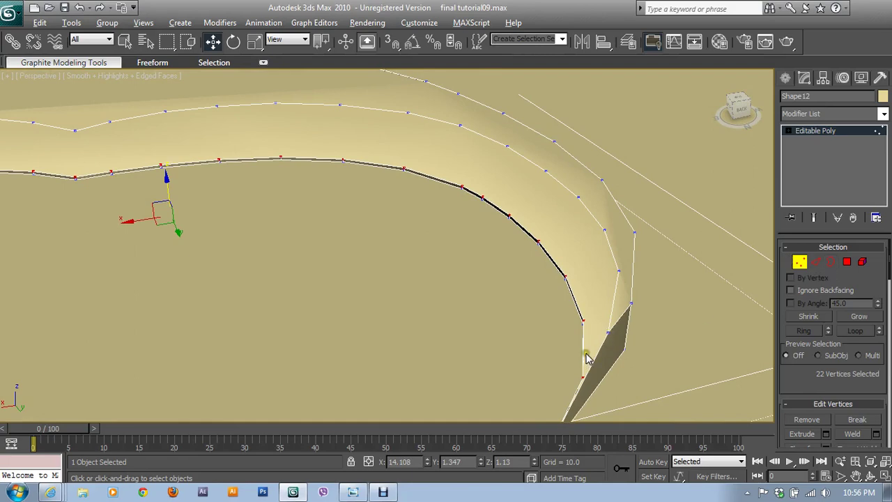
Connect the first two inner/outer vertex pairs near the groove tip with new edges.
alt+middle_drag(587, 358, 647, 362)
click(416, 309)
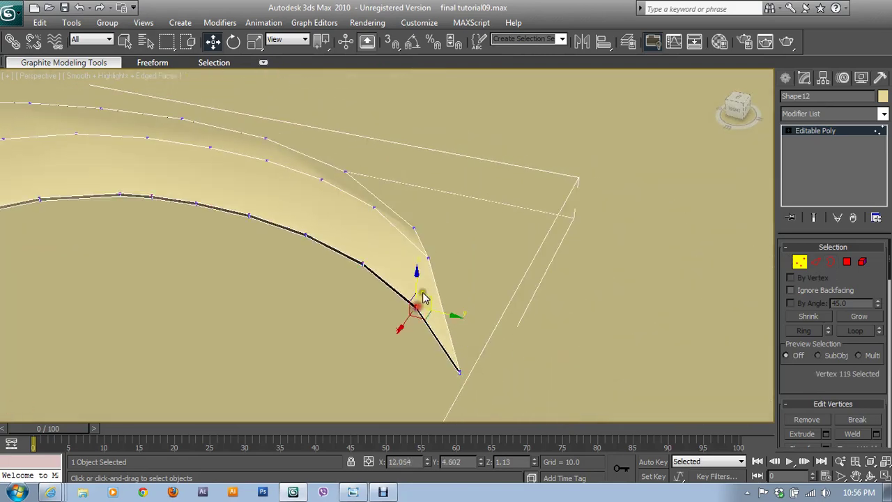
drag(838, 390, 829, 295)
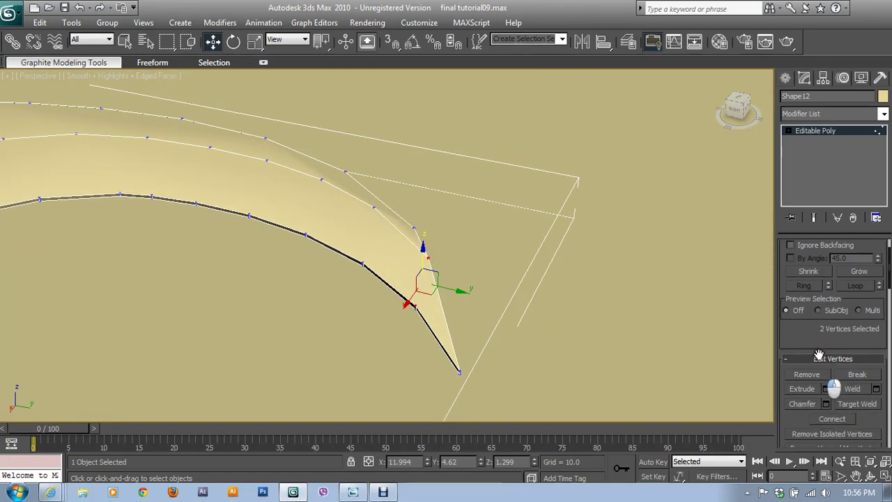
click(364, 265)
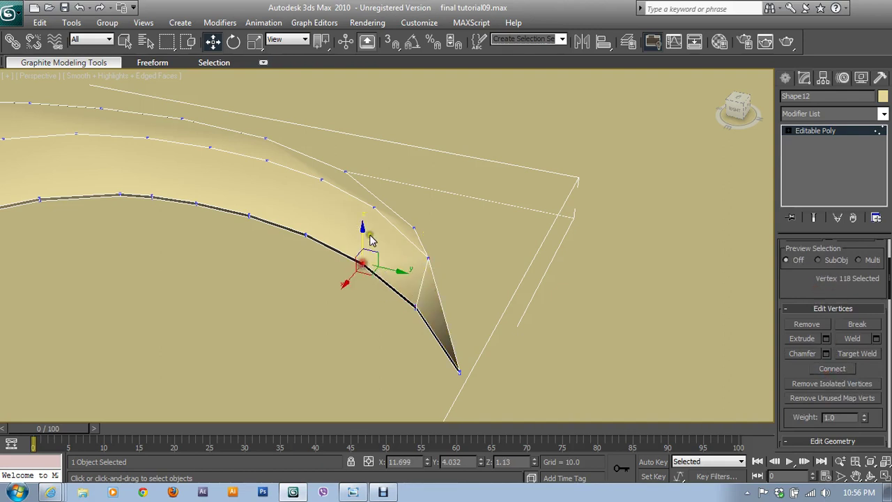
ctrl+click(372, 208)
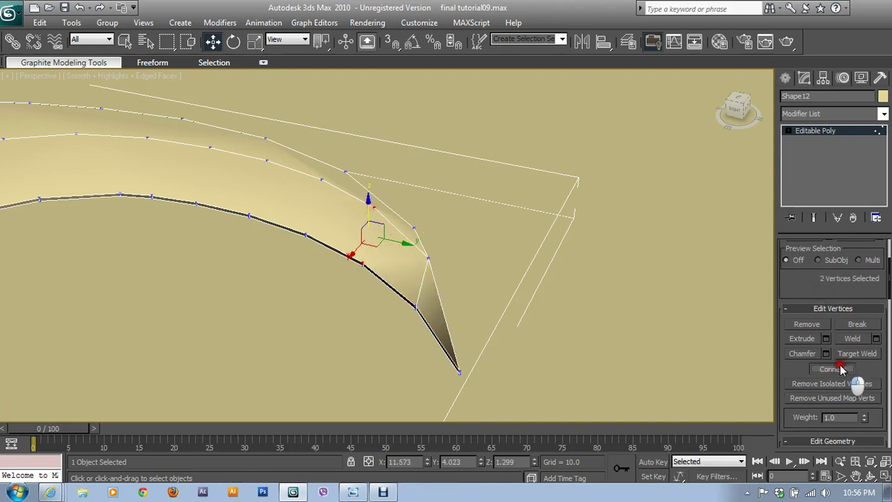
click(832, 368)
click(304, 232)
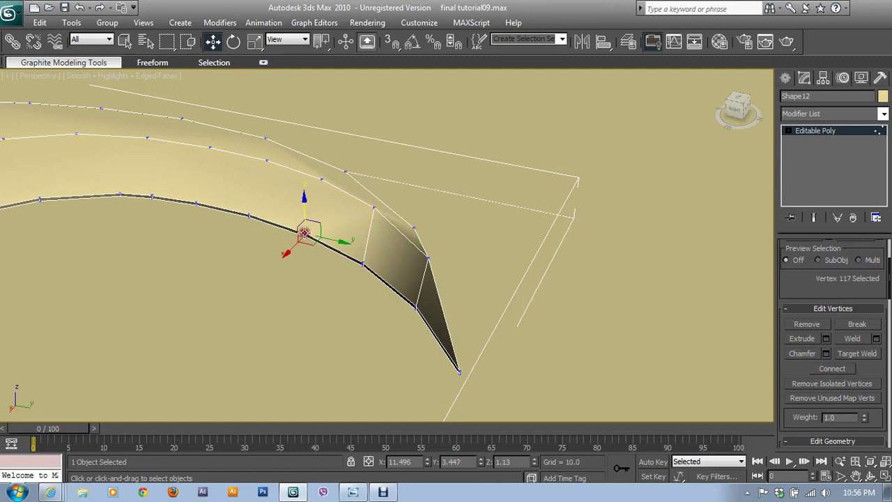
ctrl+click(322, 179)
click(832, 368)
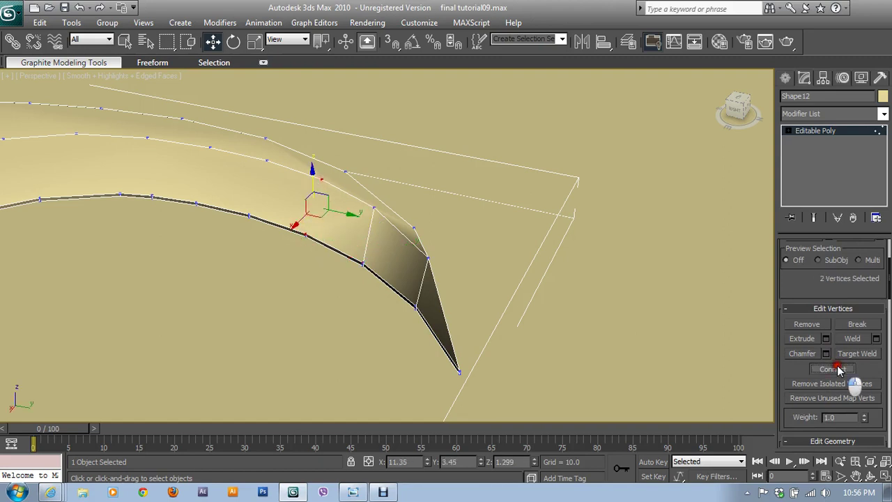
Connect the next two inner/outer vertex pairs along the bevel.
middle_drag(253, 259, 487, 338)
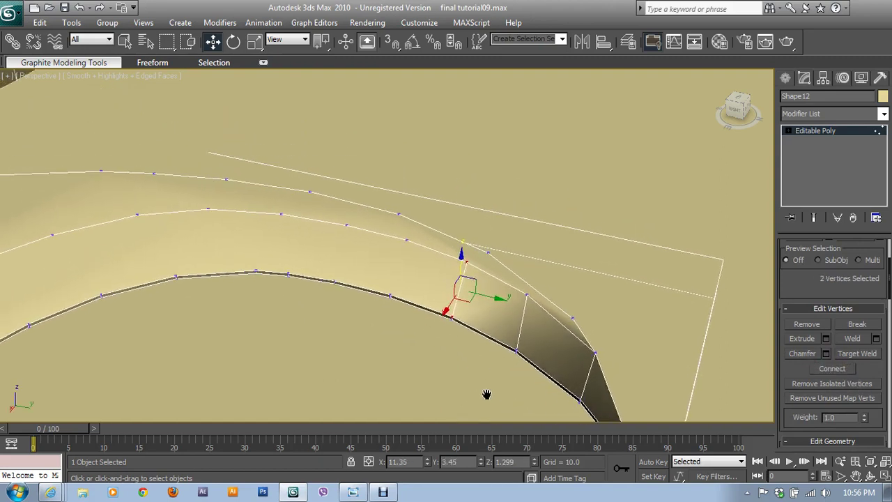
ctrl+click(393, 292)
click(406, 238)
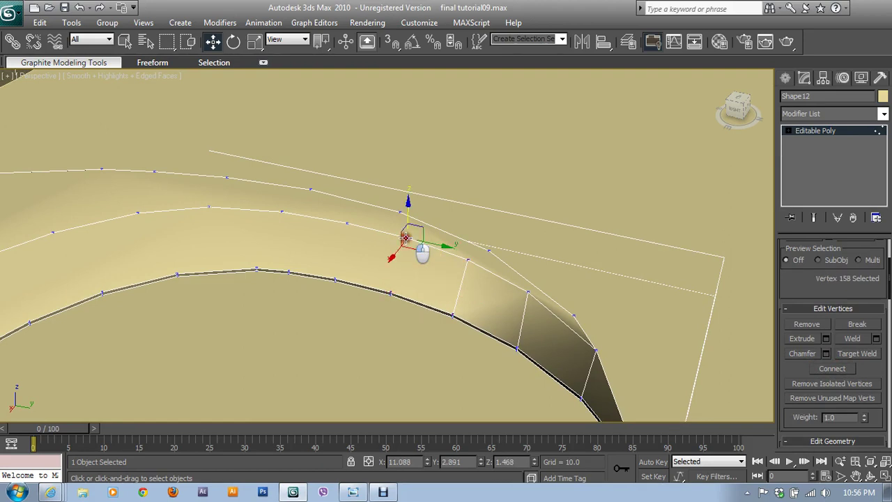
ctrl+click(391, 292)
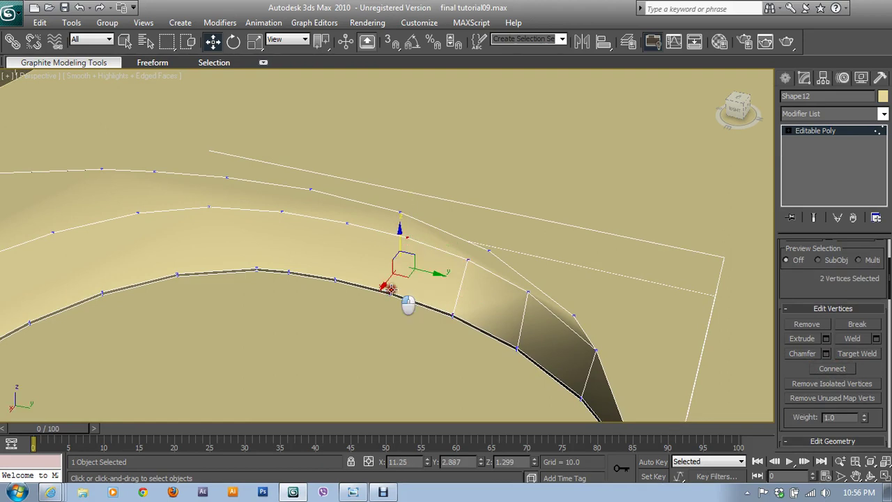
click(831, 369)
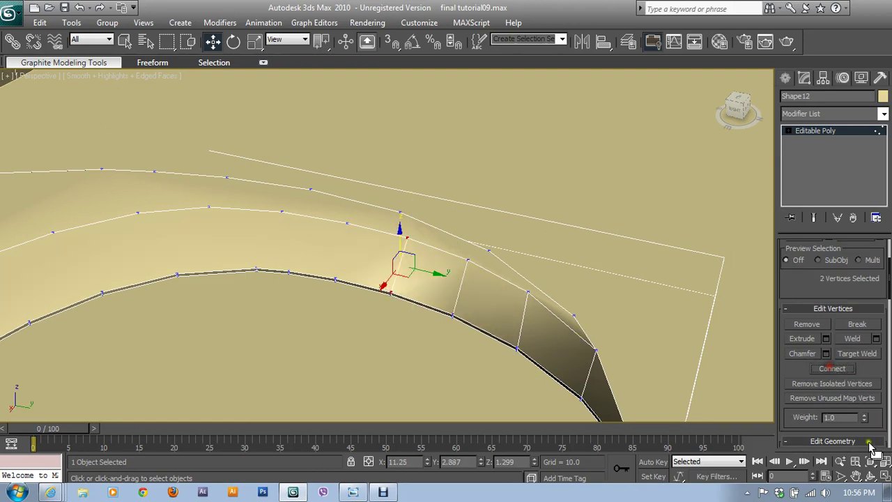
click(336, 279)
ctrl+click(347, 222)
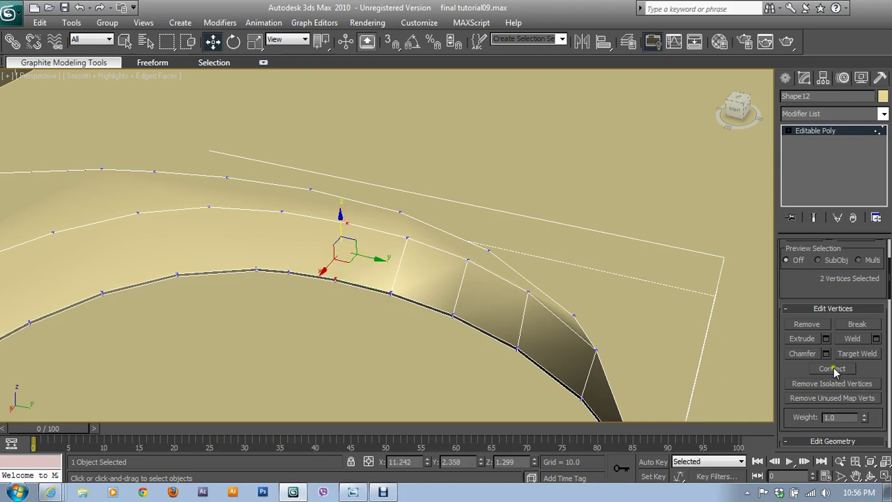
click(831, 369)
Connect two more vertex pairs further along the curve toward the bend.
mouse_move(482, 323)
alt+middle_down()
mouse_move(372, 323)
mouse_move(454, 335)
alt+middle_up()
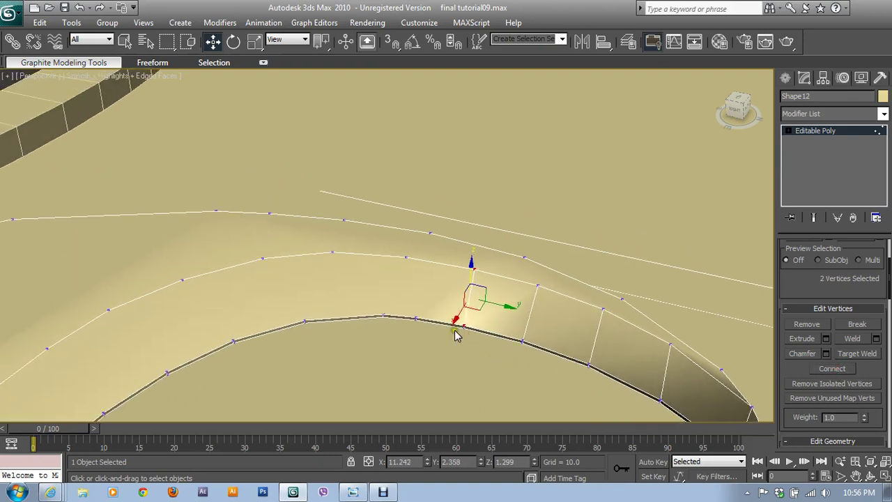
click(412, 320)
ctrl+click(407, 258)
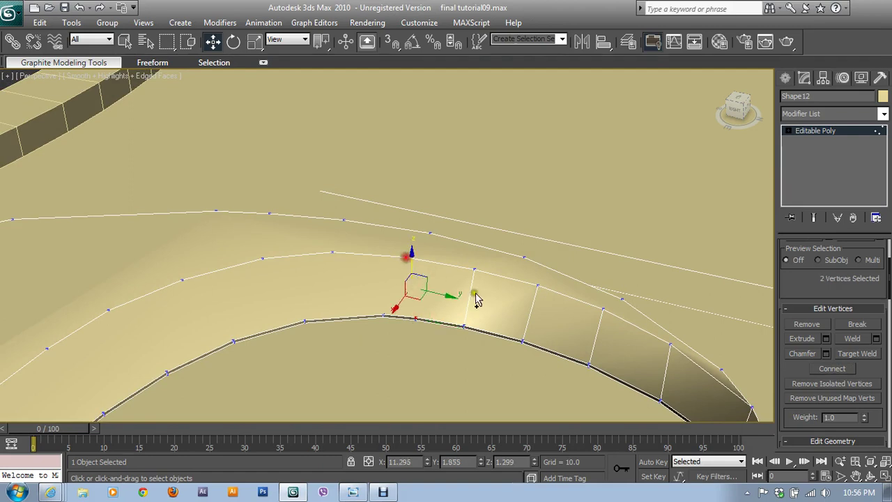
click(830, 368)
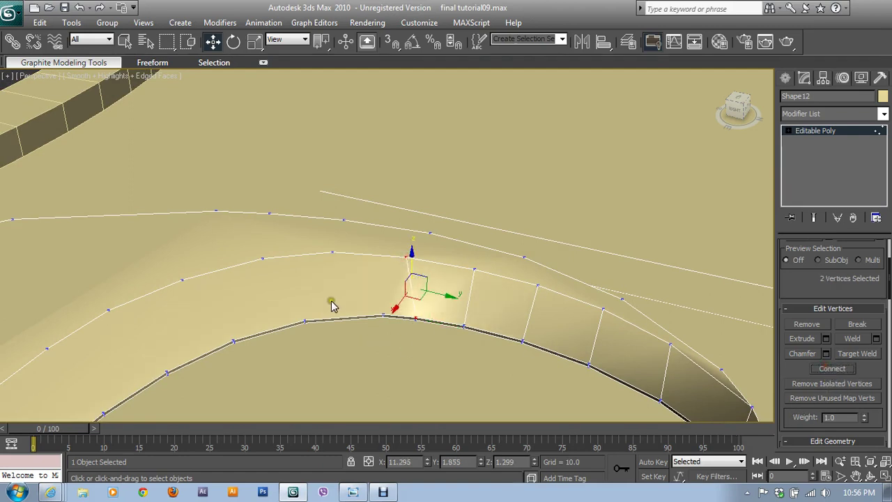
click(304, 321)
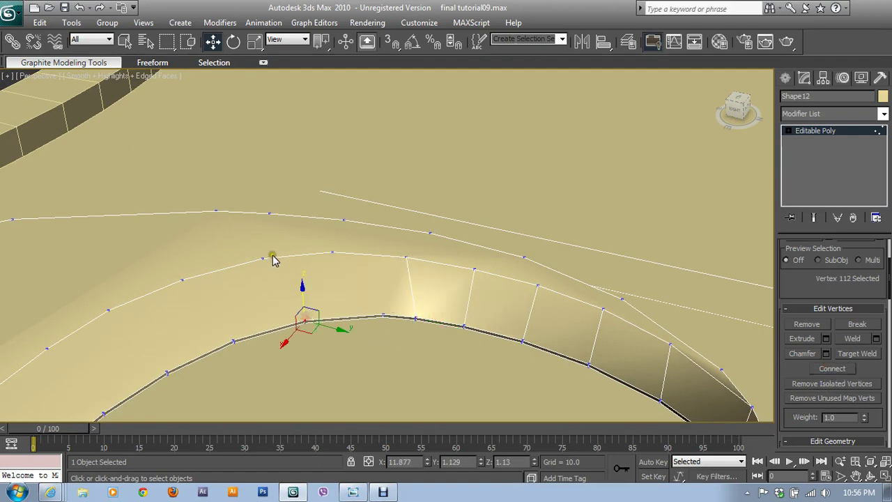
ctrl+click(263, 258)
click(831, 369)
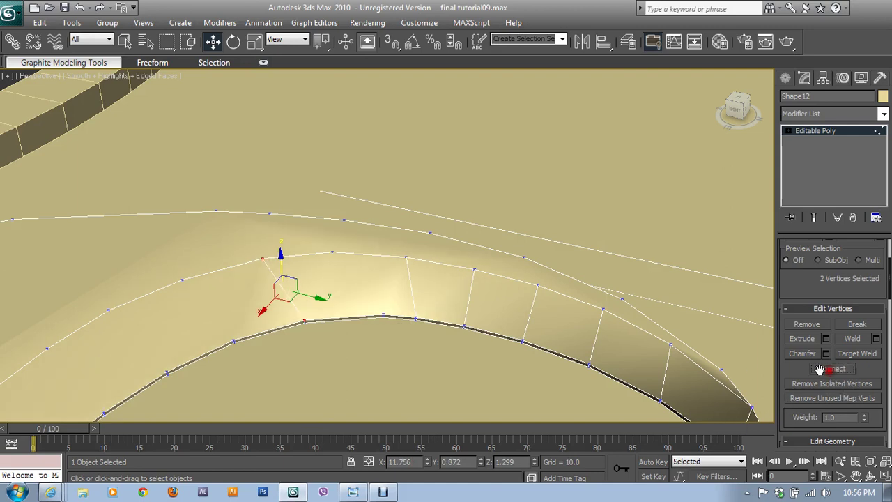
alt+middle_drag(283, 337, 378, 311)
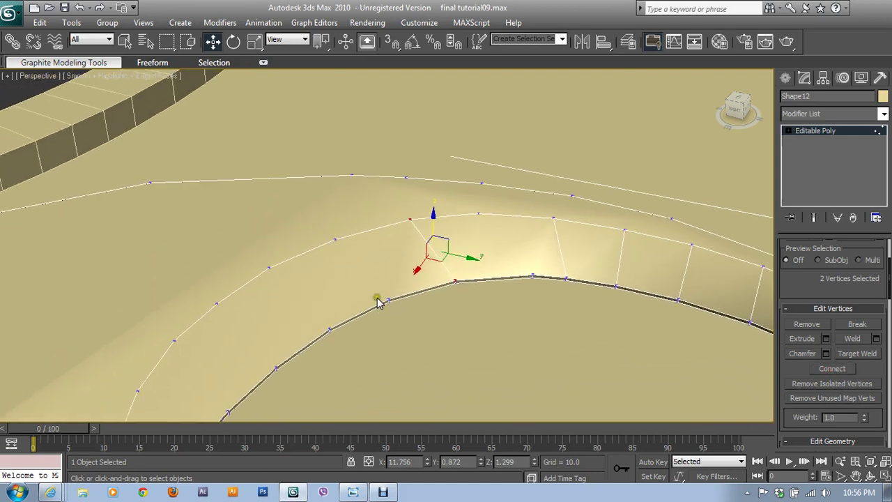
Connect three inner-curve vertices to their partner vertices with new edges past the bend.
click(533, 275)
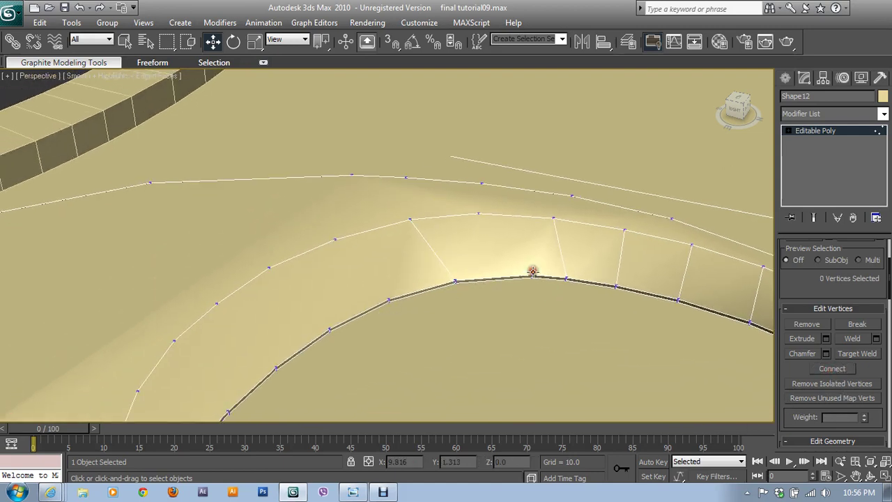
ctrl+click(478, 215)
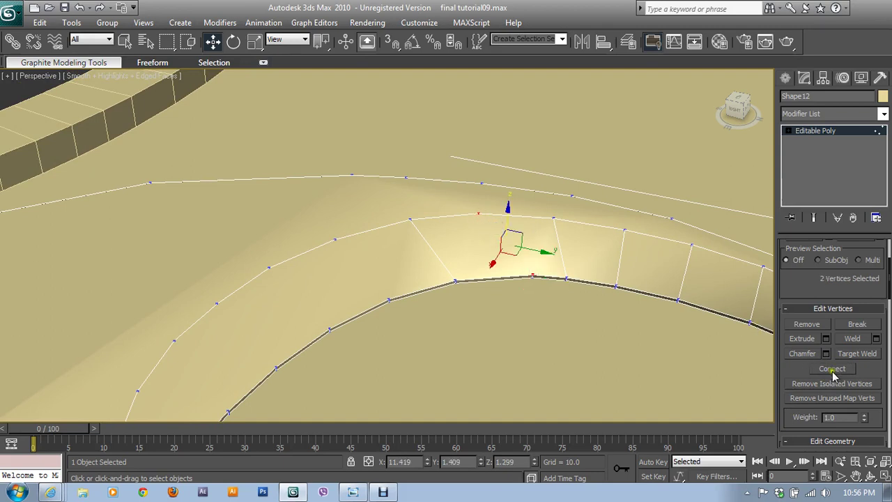
click(832, 369)
click(386, 298)
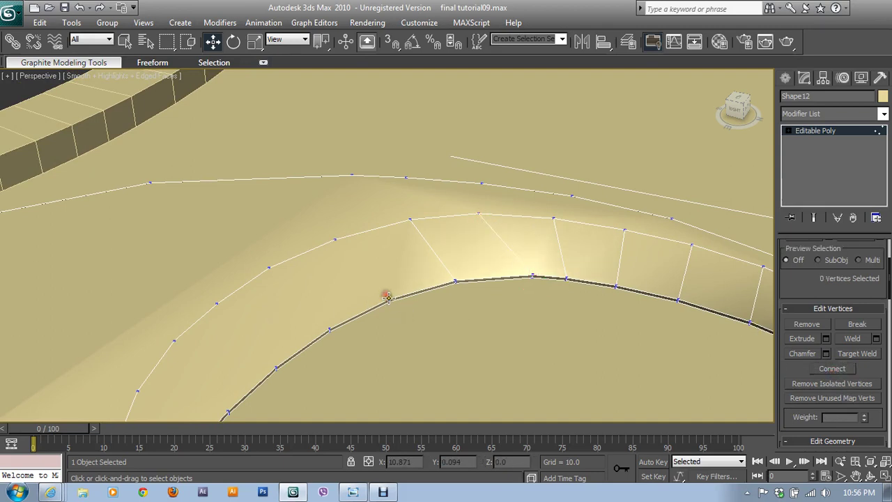
ctrl+click(334, 241)
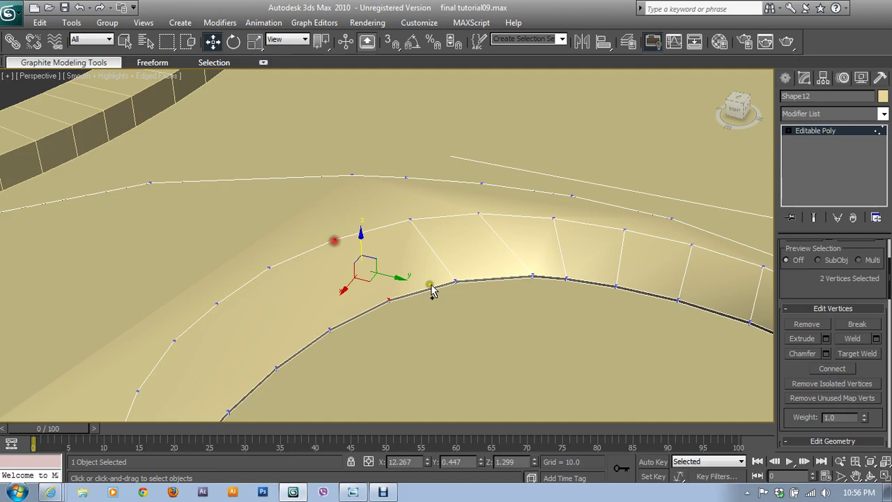
click(832, 369)
click(331, 327)
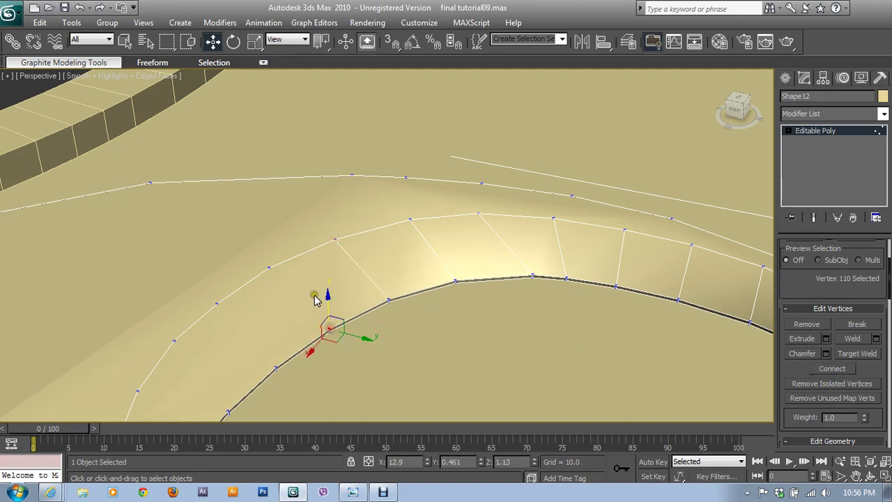
ctrl+click(270, 267)
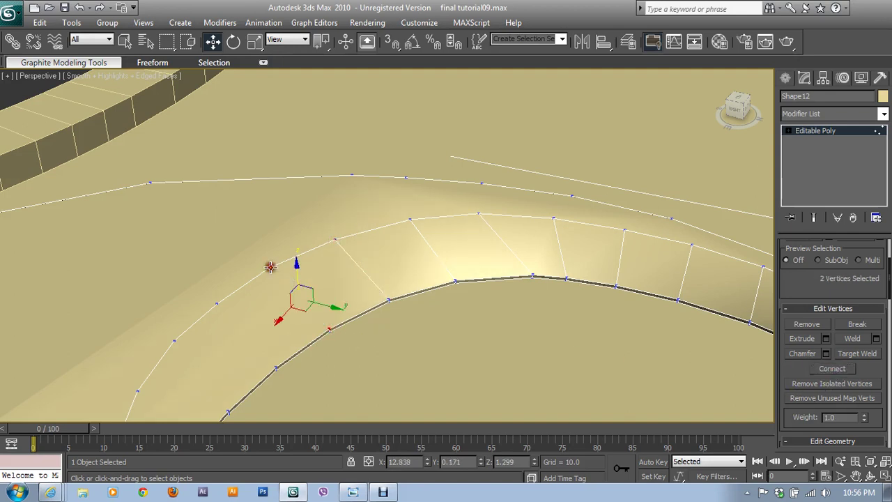
click(822, 369)
Connect three more vertex pairs further along the curve toward its lower end.
middle_drag(354, 358, 415, 253)
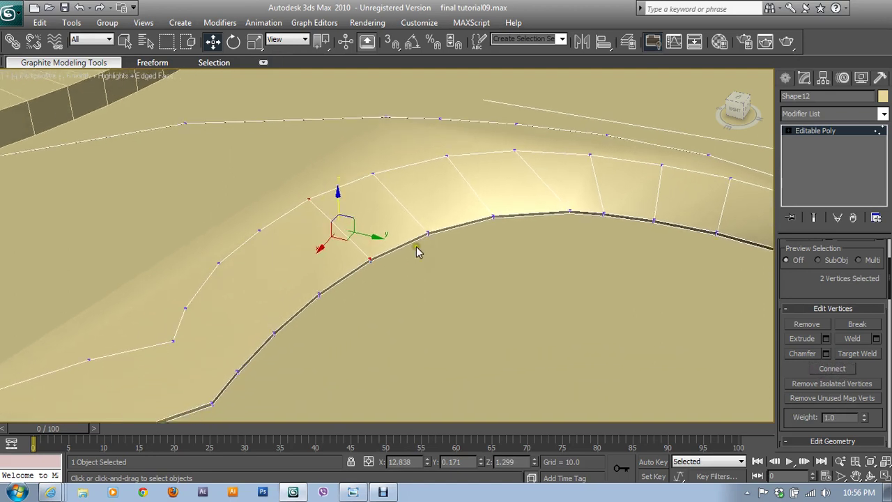
click(319, 292)
ctrl+click(258, 229)
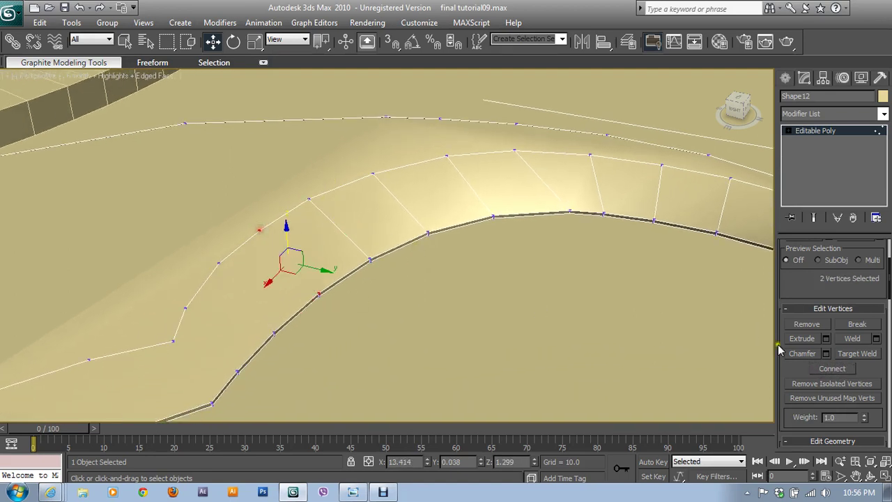
click(836, 371)
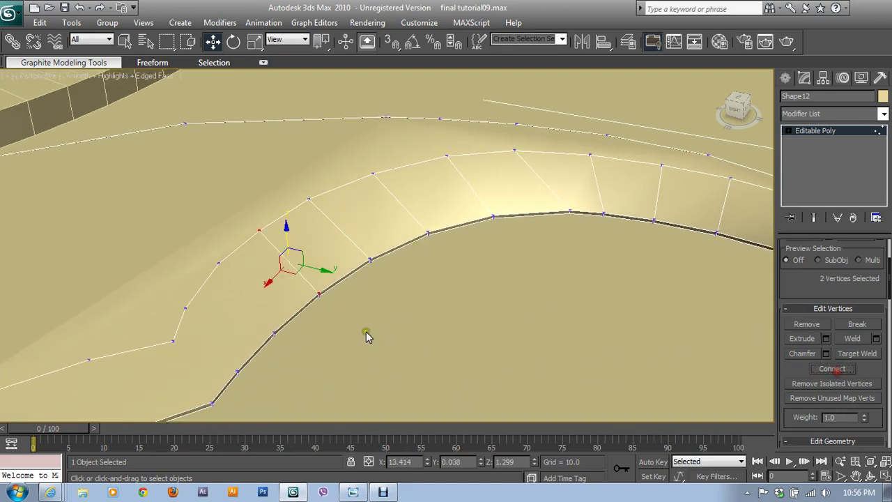
click(274, 331)
ctrl+click(218, 263)
click(836, 369)
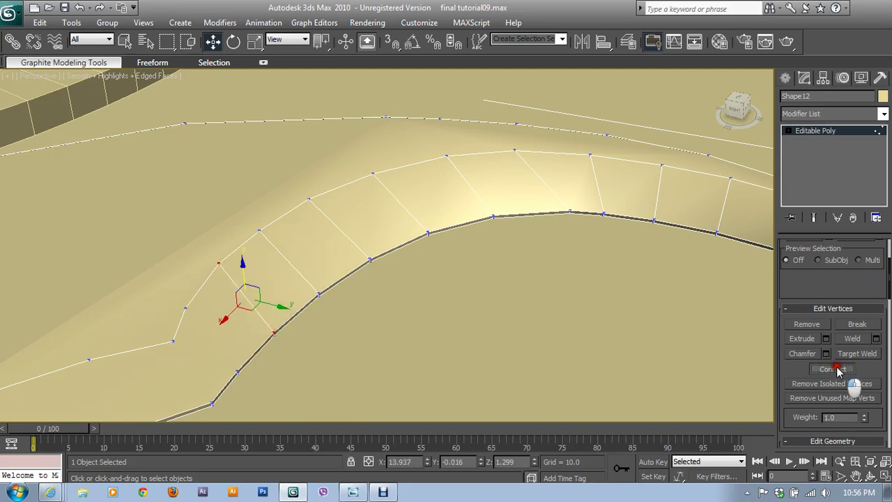
click(237, 368)
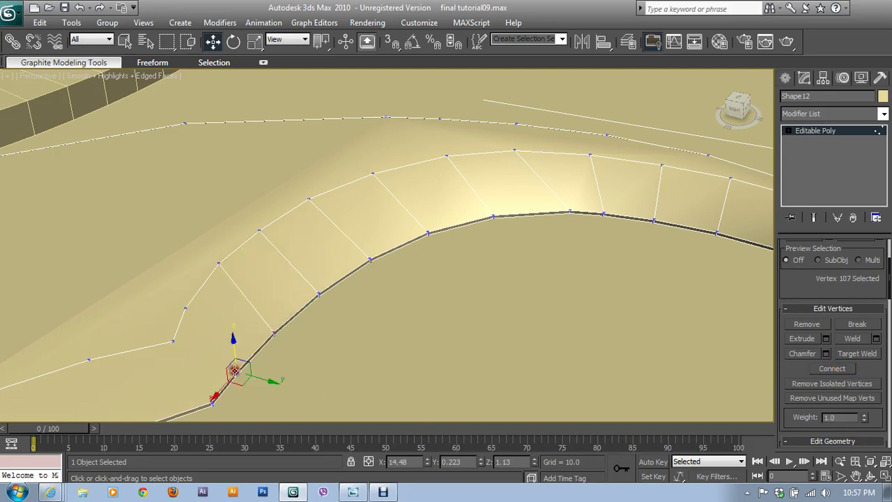
ctrl+click(186, 308)
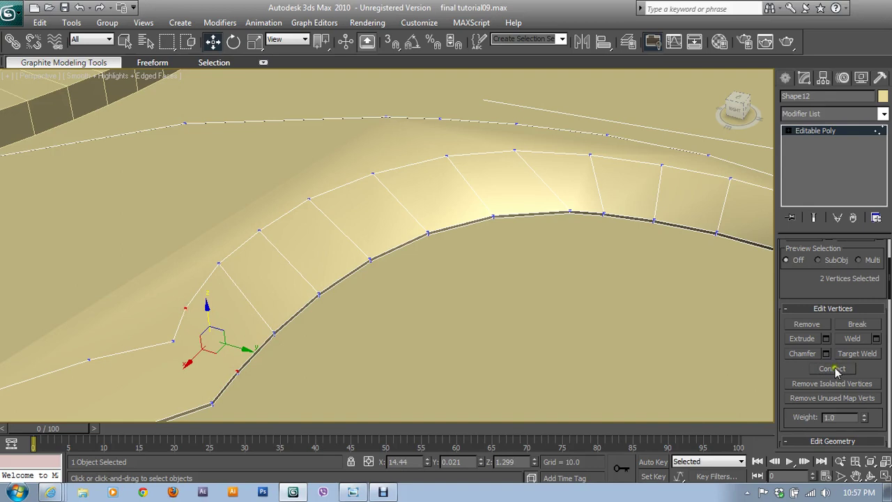
click(832, 368)
mouse_move(365, 388)
middle_down()
mouse_move(431, 313)
mouse_move(442, 312)
middle_up()
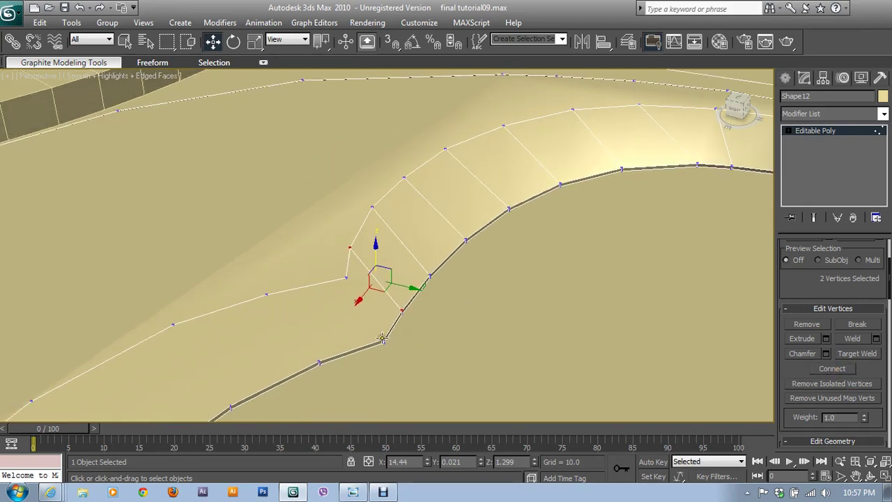
Connect the next two inner-curve vertices to their partners with edges.
click(381, 340)
ctrl+click(347, 277)
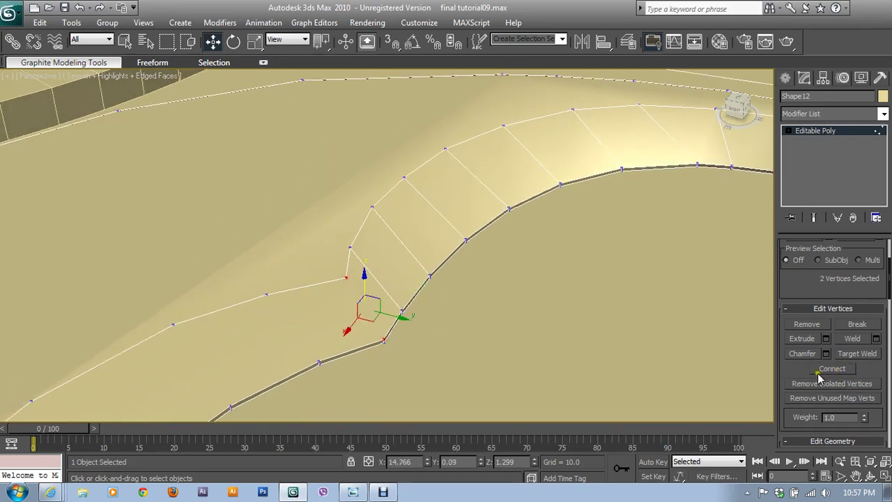
click(819, 373)
click(317, 360)
ctrl+click(266, 294)
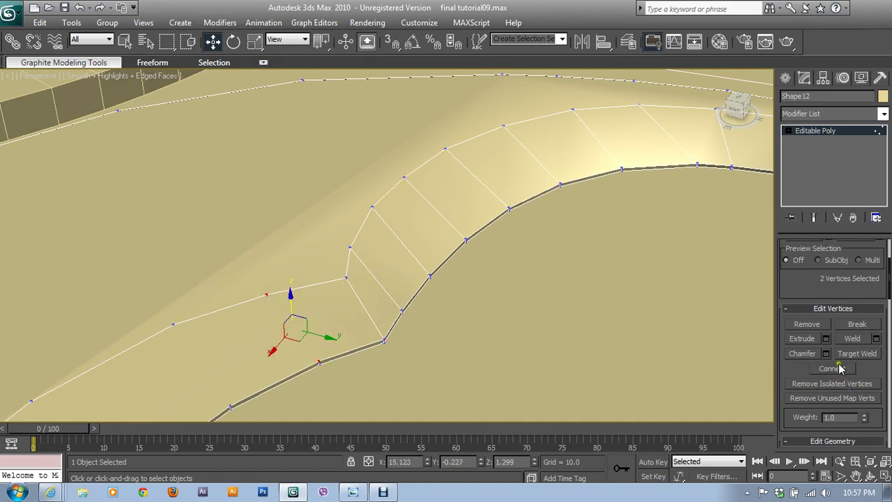
click(839, 369)
Connect three more vertex pairs along the next stretch of the groove.
middle_drag(300, 367, 583, 249)
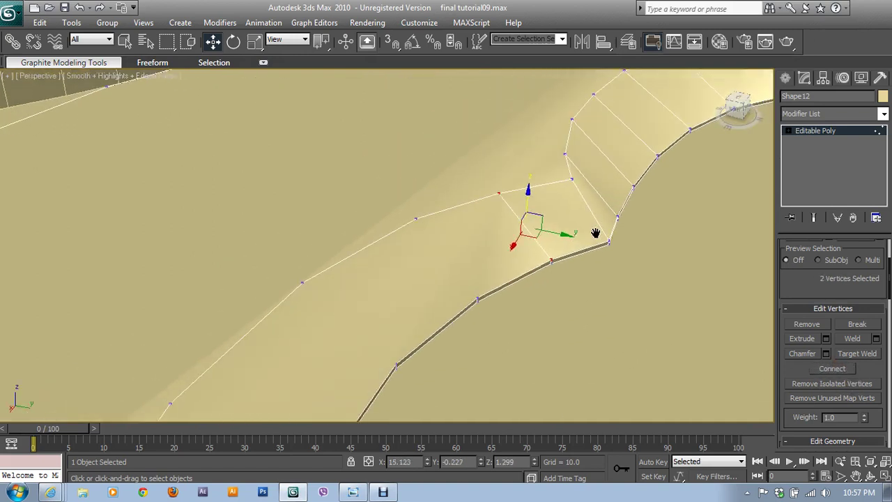
click(475, 296)
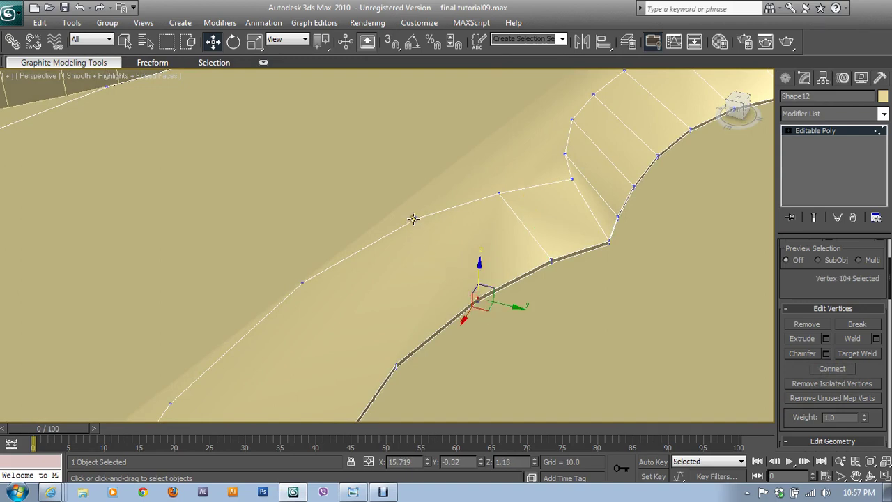
ctrl+click(413, 218)
click(838, 369)
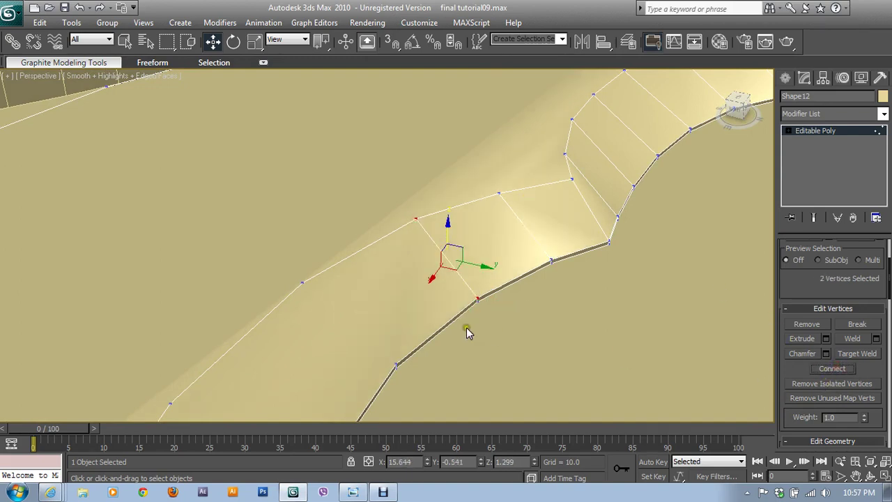
ctrl+click(304, 284)
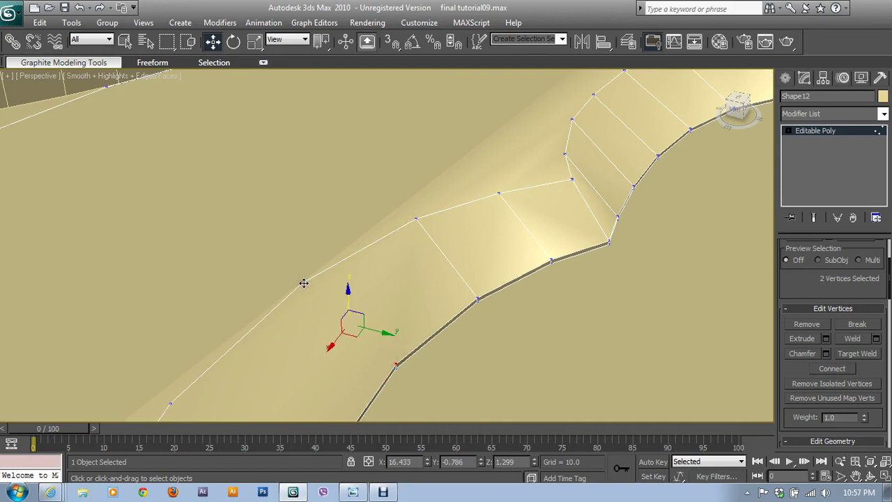
click(832, 368)
middle_drag(390, 362, 430, 297)
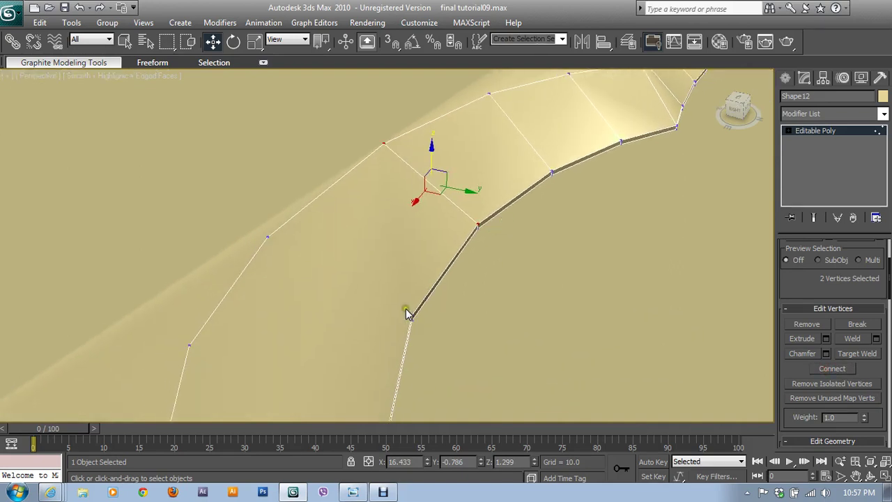
click(409, 319)
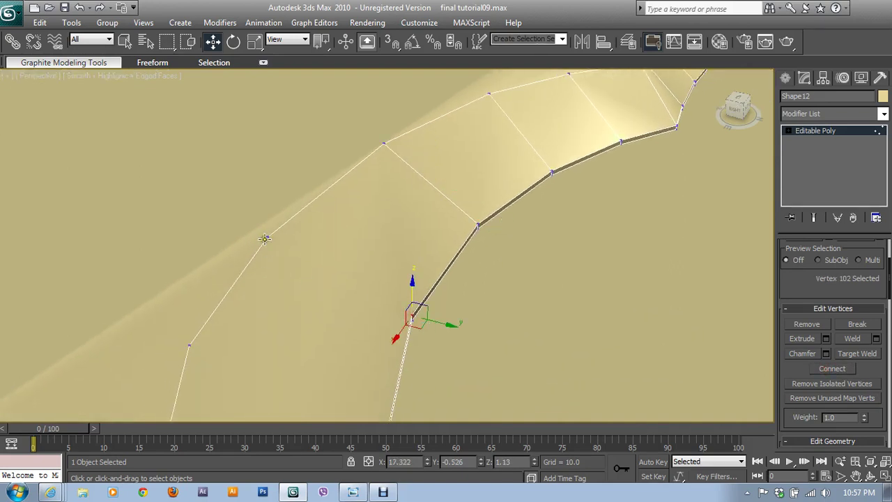
ctrl+click(265, 239)
click(832, 368)
Connect one more inner vertex to its upper partner on the remaining curve section.
scroll(598, 364, down, 2)
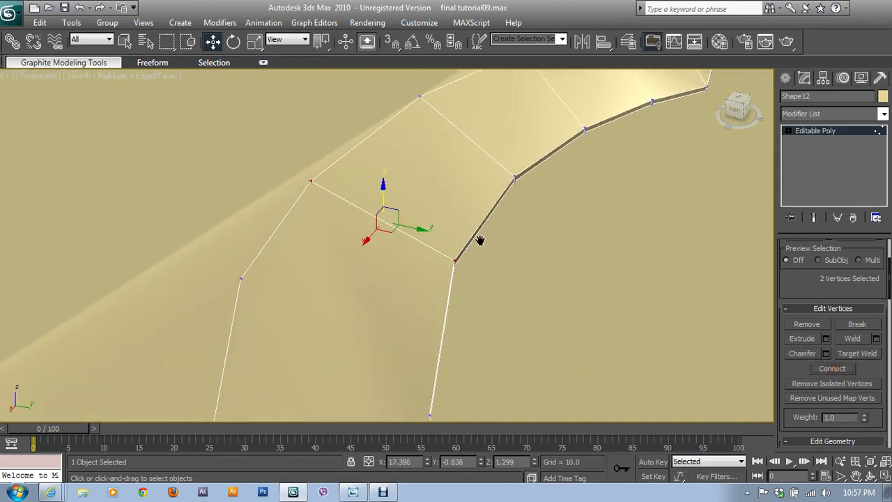
alt+middle_drag(360, 351, 262, 347)
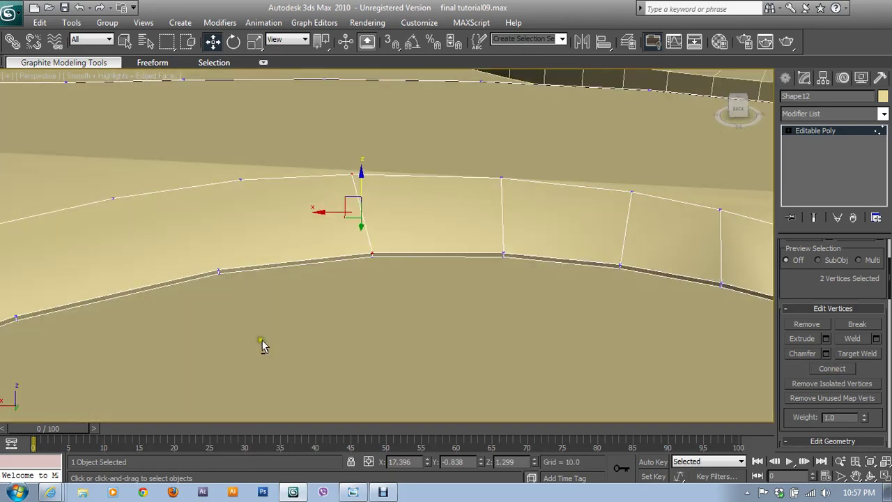
middle_drag(432, 309, 558, 314)
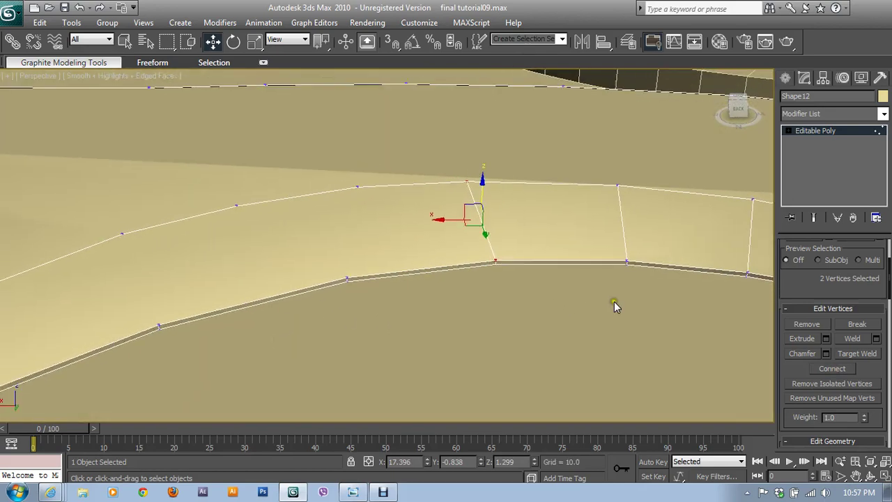
click(353, 279)
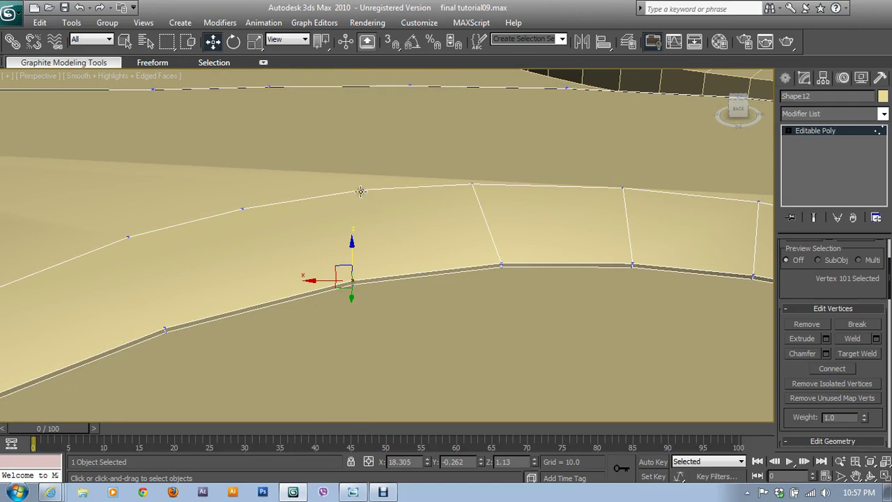
ctrl+click(360, 191)
click(831, 368)
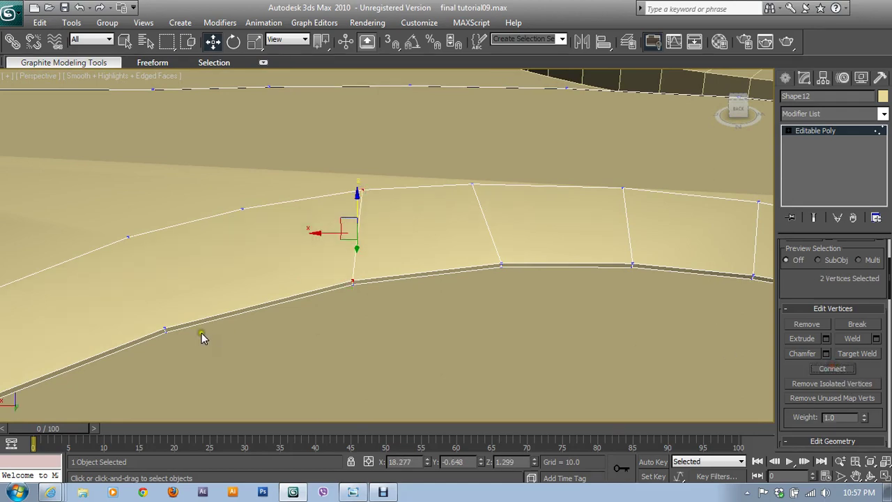
scroll(257, 342, down, 3)
middle_drag(418, 313, 419, 350)
At Edge level, connect the selected edges along the groove's bottom with a new edge.
click(790, 307)
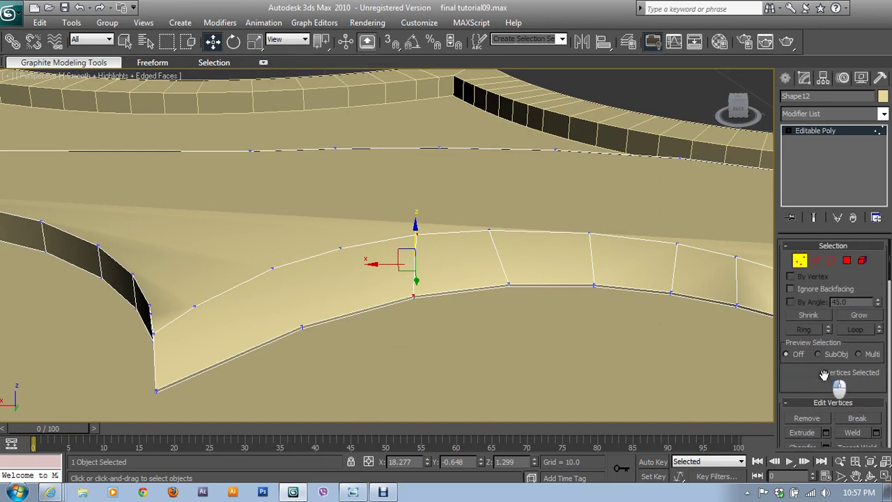
click(802, 261)
key(2)
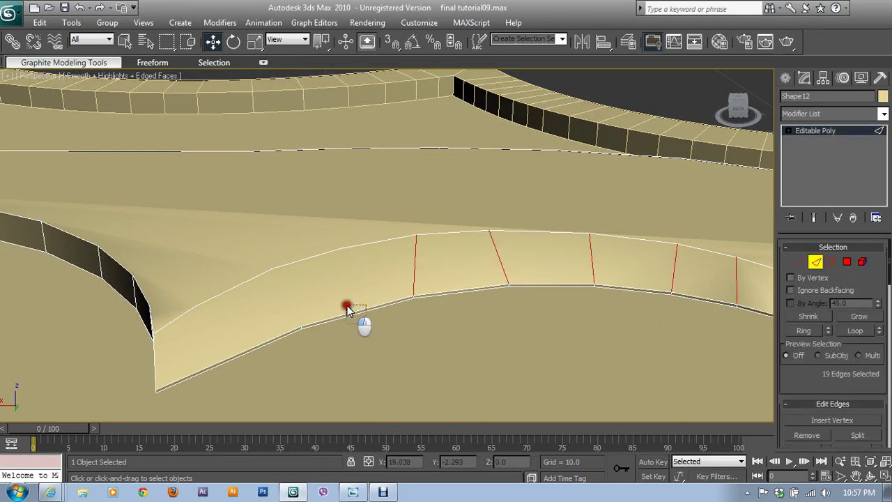
click(352, 311)
scroll(872, 412, down, 2)
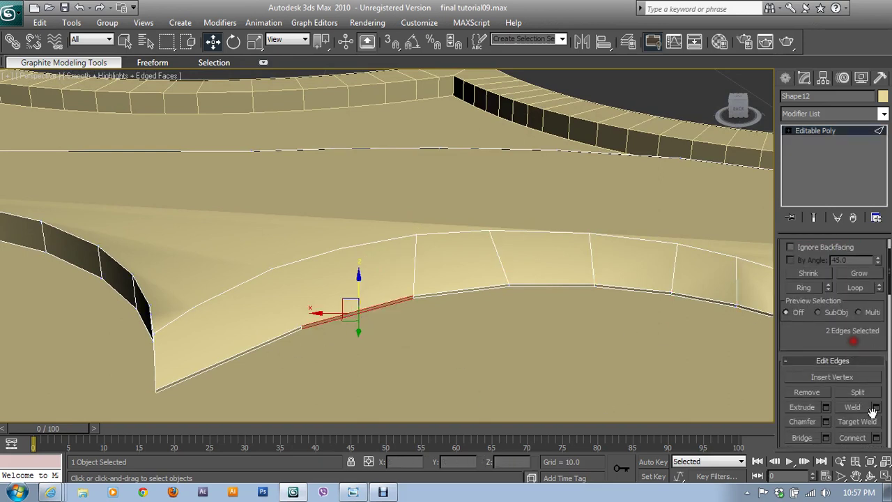
click(870, 437)
click(271, 355)
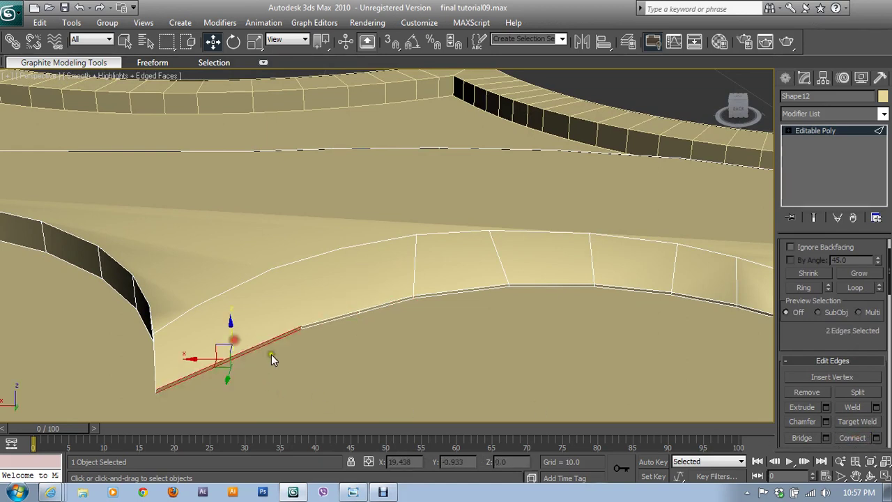
Back at Vertex level, connect two vertex pairs across the bevelled strip.
click(788, 131)
click(810, 141)
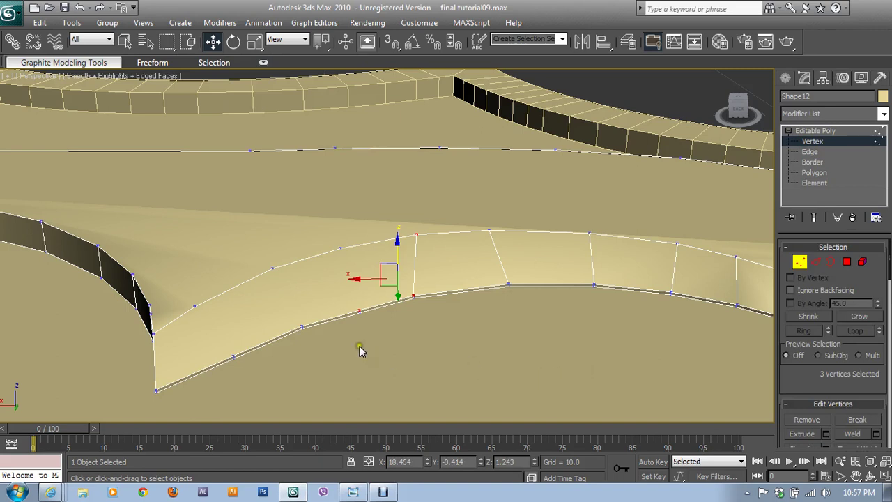
click(358, 310)
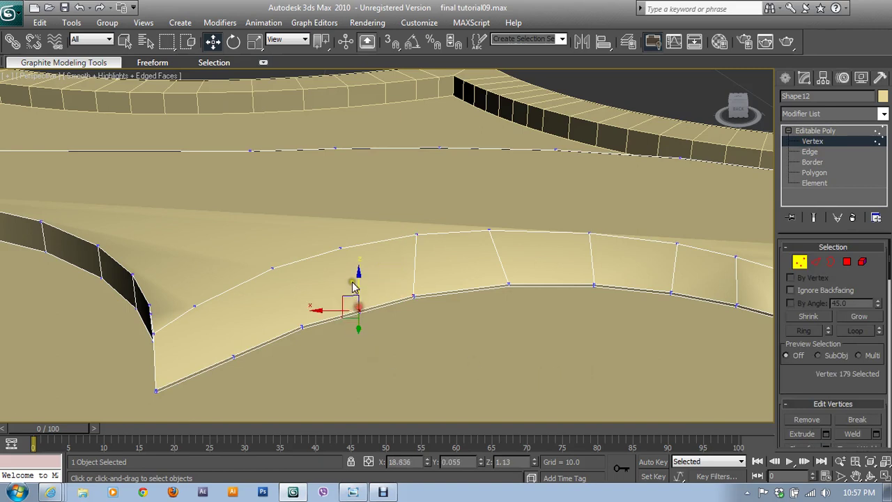
ctrl+click(340, 248)
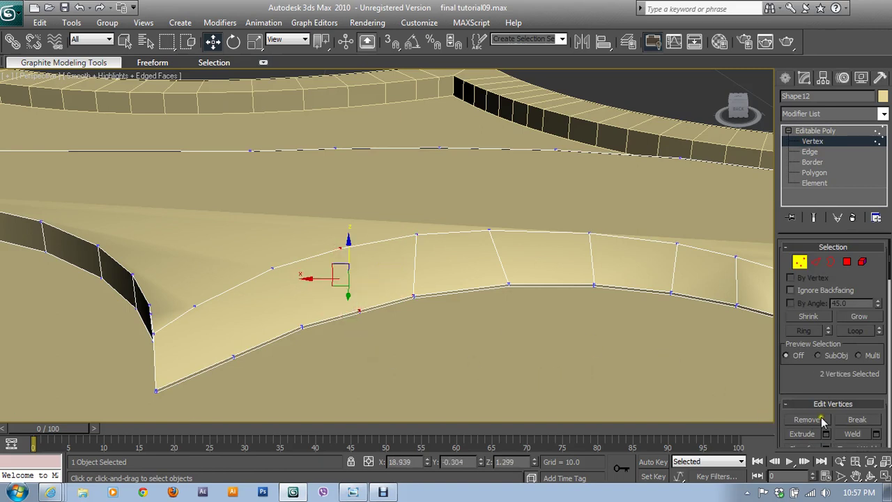
scroll(811, 395, down, 3)
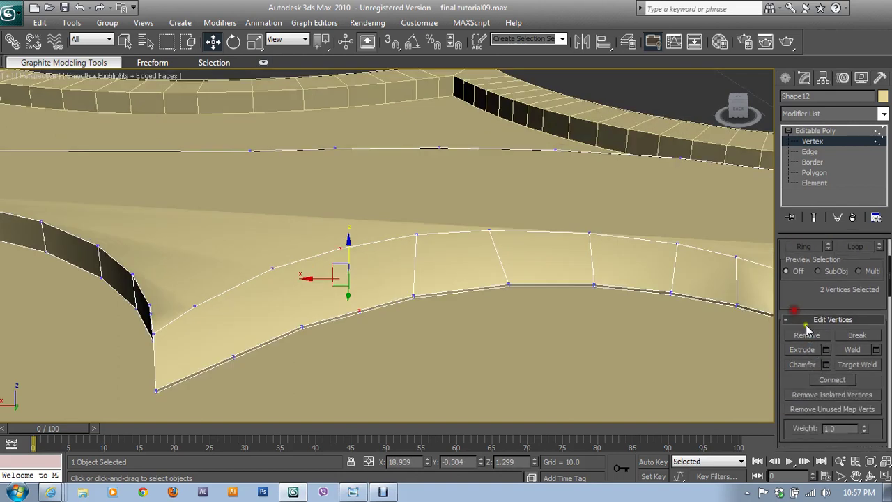
click(832, 379)
click(301, 322)
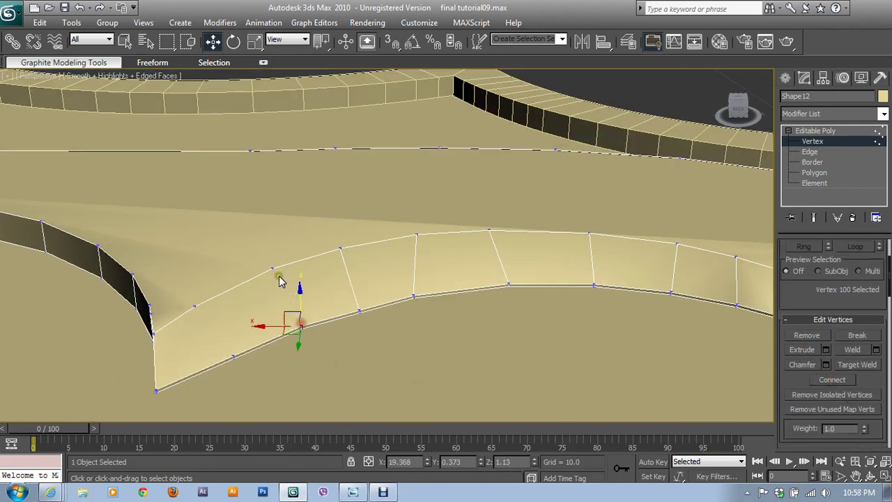
ctrl+click(273, 268)
click(829, 378)
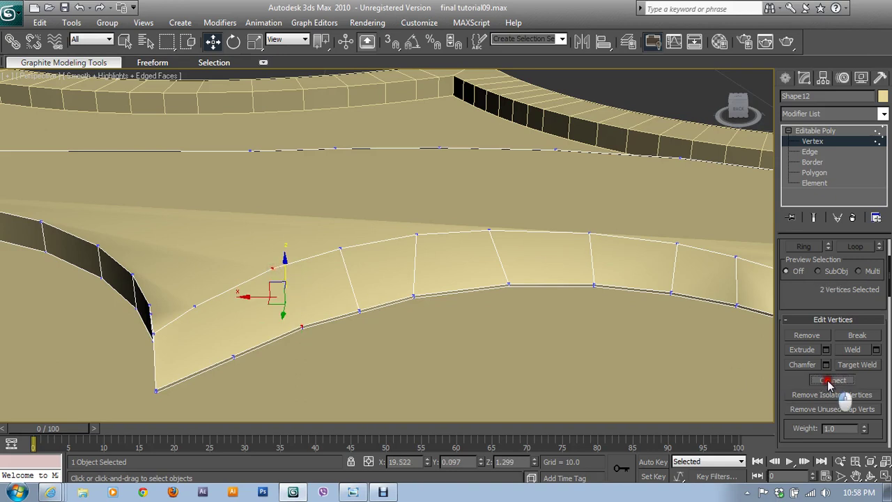
Connect the last vertex pair at the groove tip, then orbit to inspect the groove.
click(233, 356)
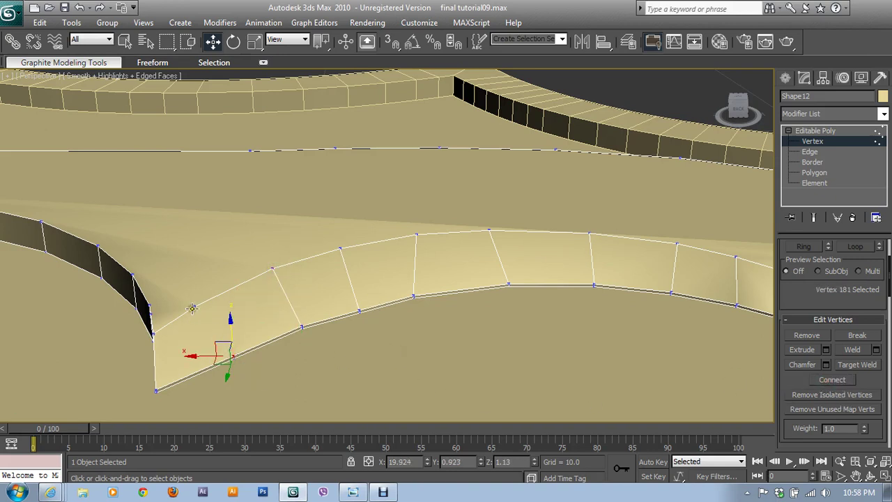
ctrl+click(194, 305)
click(832, 379)
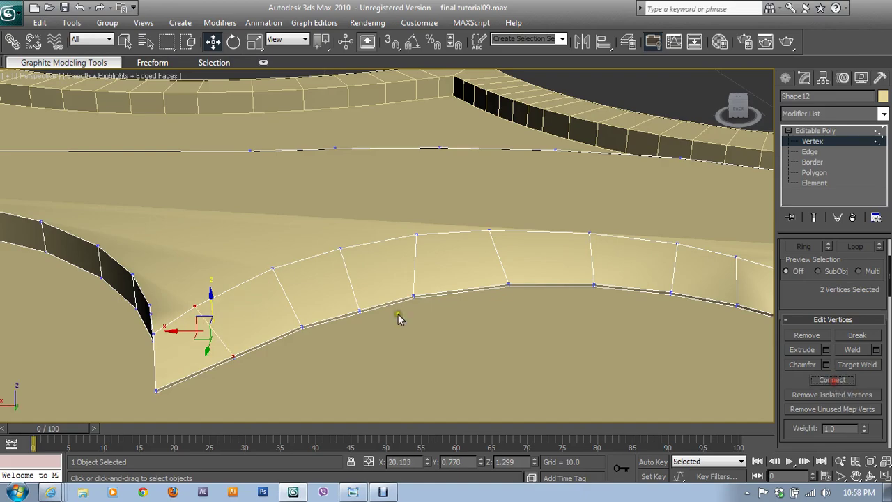
scroll(396, 311, down, 2)
mouse_move(486, 291)
alt+middle_down()
mouse_move(541, 318)
mouse_move(348, 328)
alt+middle_up()
scroll(439, 253, down, 2)
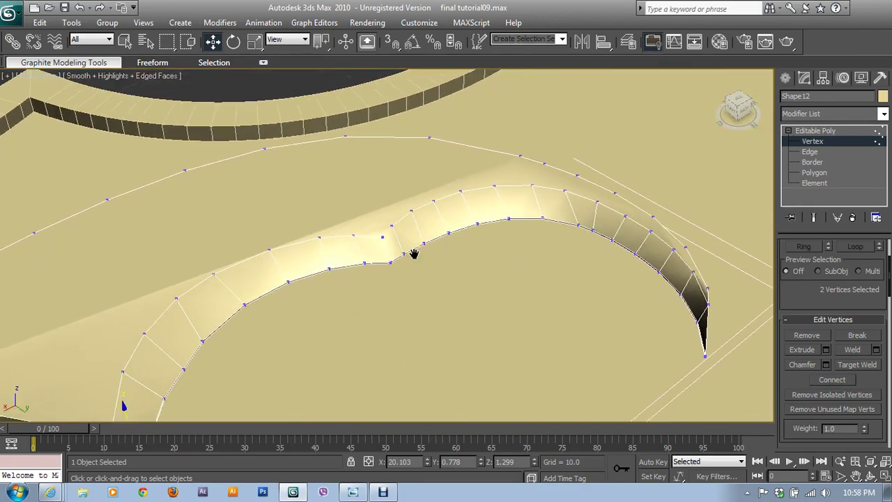
alt+middle_drag(414, 253, 522, 197)
scroll(417, 237, down, 2)
mouse_move(442, 225)
alt+middle_down()
mouse_move(567, 215)
mouse_move(444, 224)
mouse_move(577, 273)
alt+middle_up()
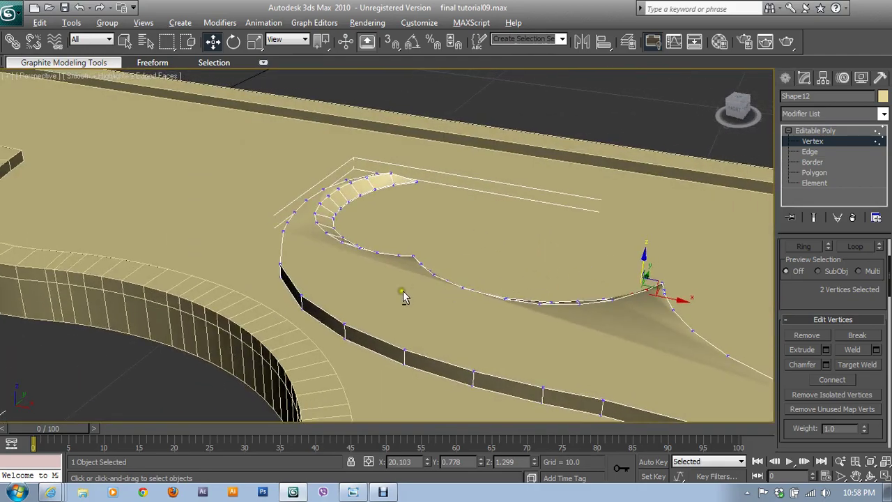
alt+middle_drag(403, 292, 415, 315)
click(352, 492)
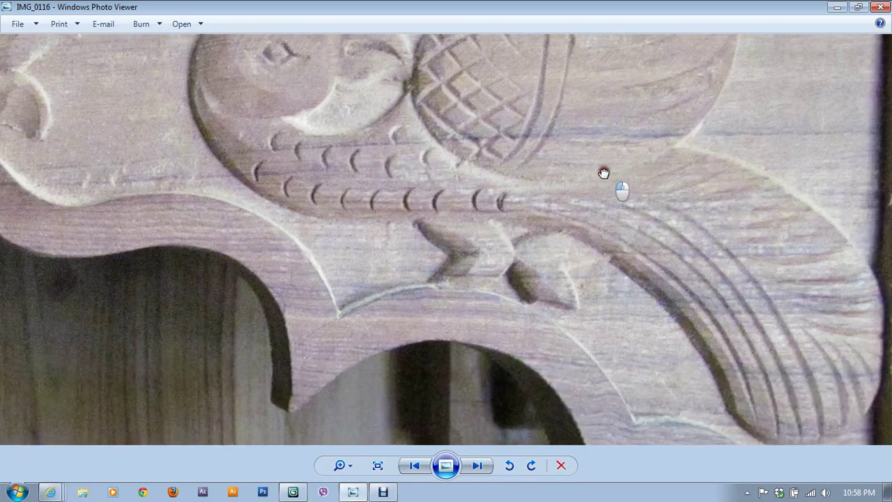
drag(474, 202, 809, 249)
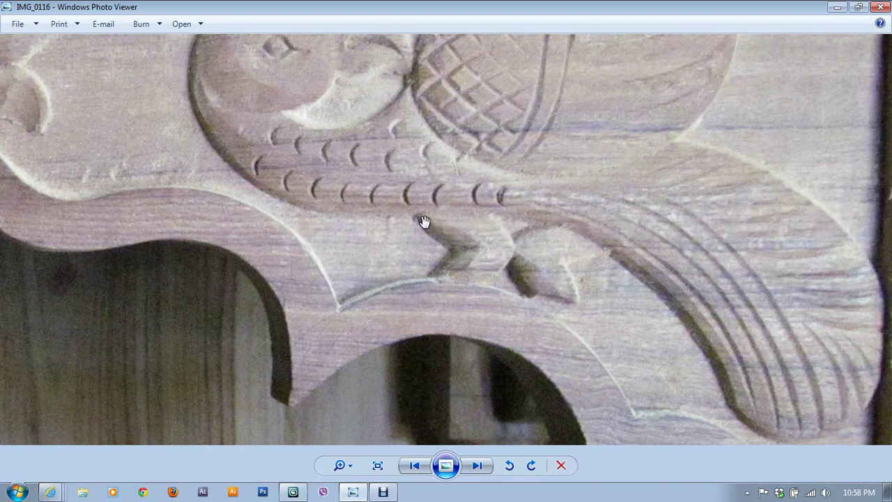
drag(330, 200, 392, 304)
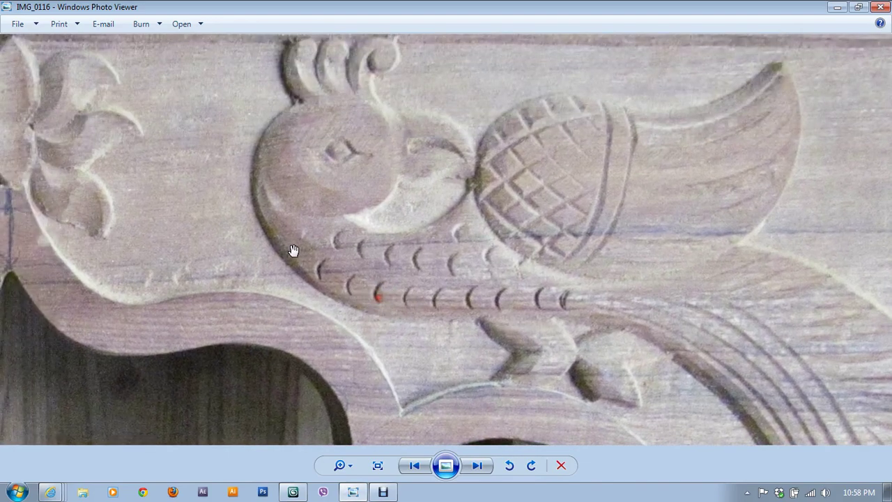
drag(567, 303, 457, 160)
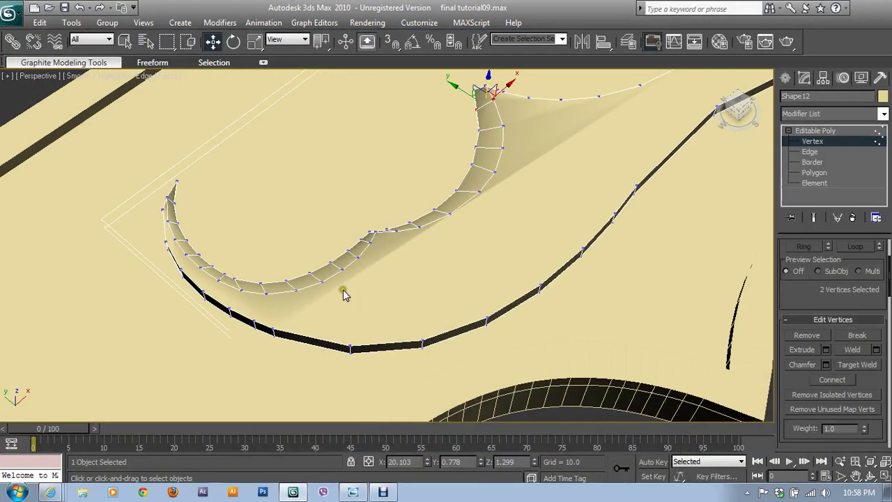
mouse_move(342, 293)
alt+middle_down()
mouse_move(319, 285)
mouse_move(328, 291)
alt+middle_up()
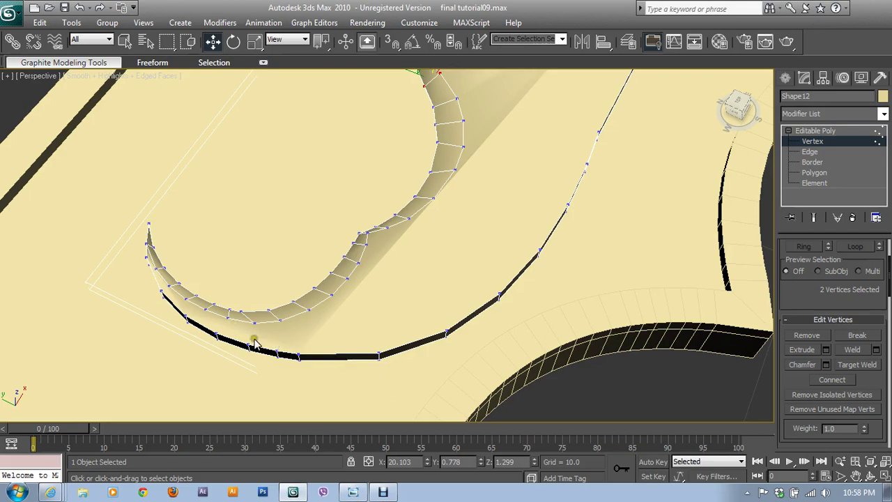
click(353, 492)
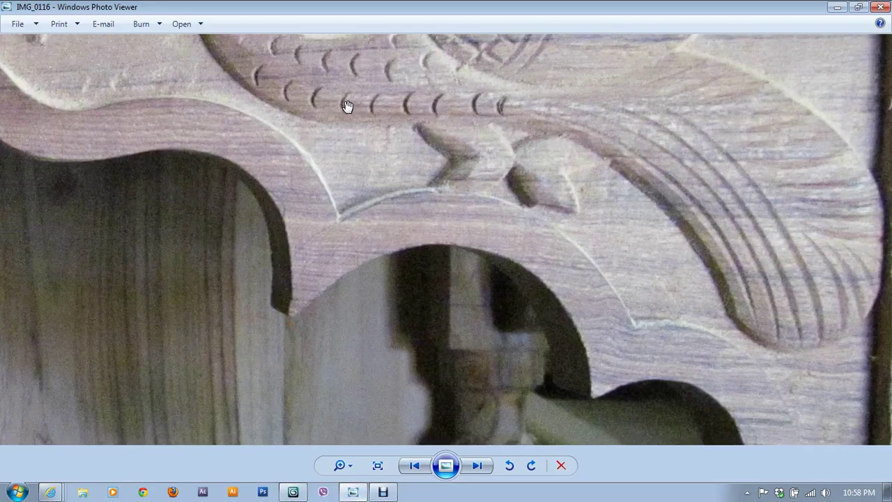
drag(347, 105, 398, 298)
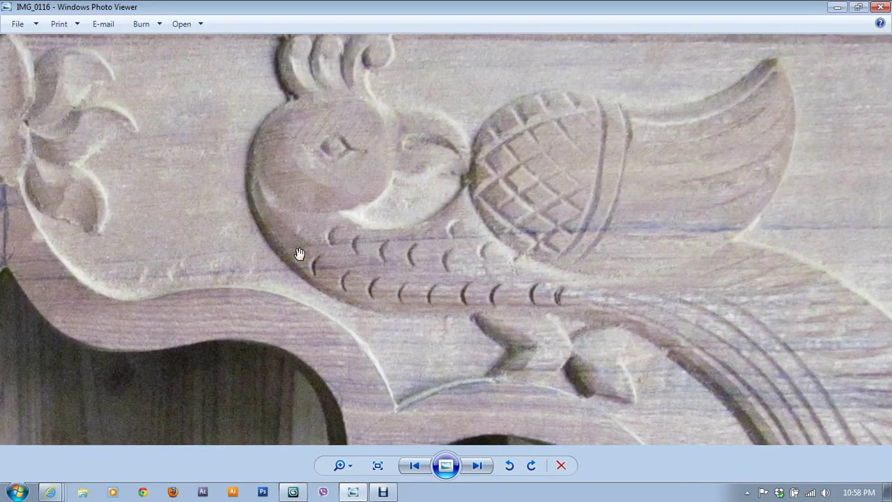
click(838, 9)
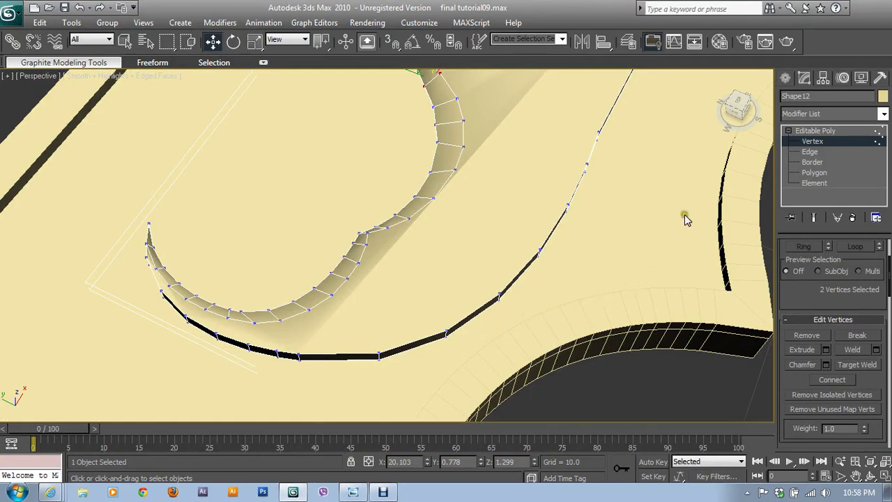
click(811, 152)
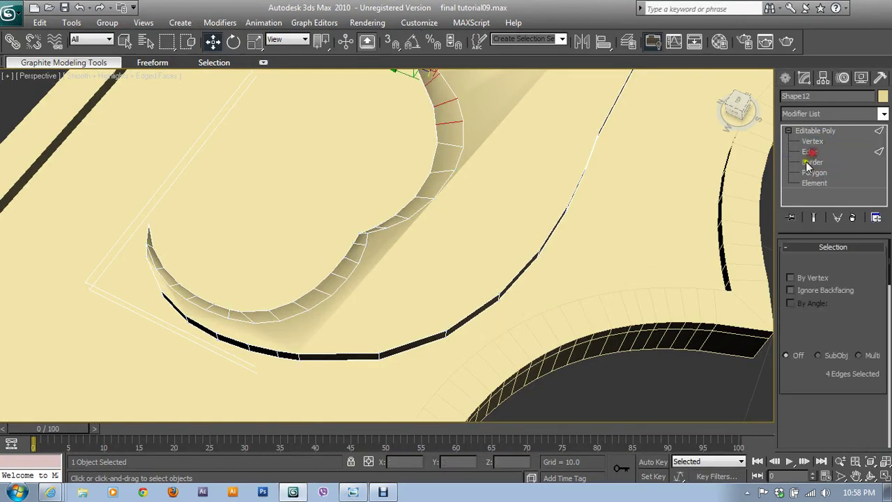
alt+middle_drag(596, 255, 492, 217)
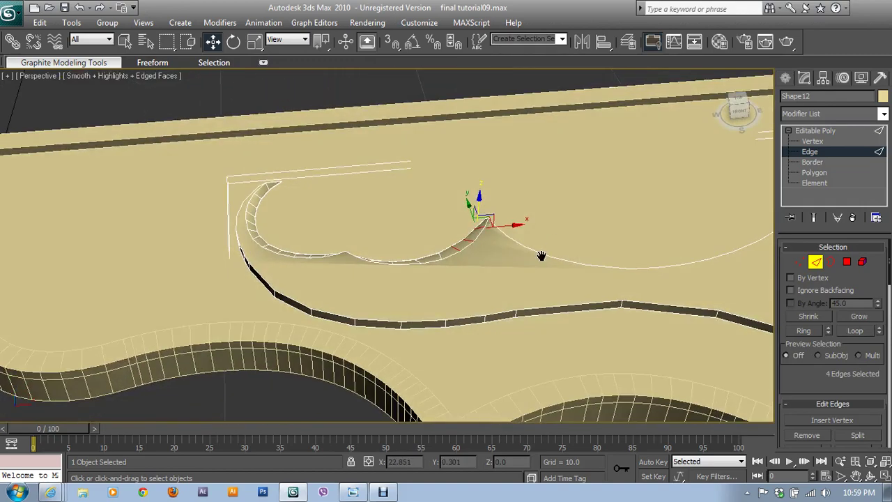
alt+middle_drag(539, 252, 376, 231)
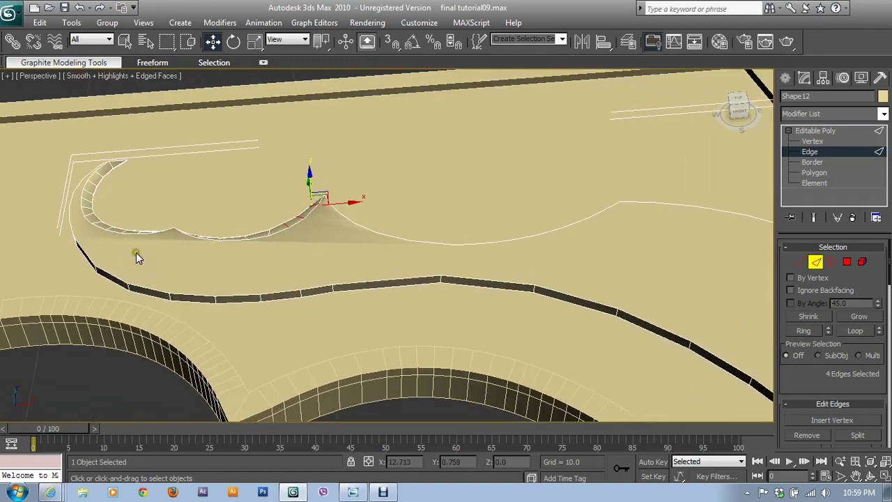
mouse_move(135, 252)
alt+middle_down()
mouse_move(267, 258)
mouse_move(304, 248)
mouse_move(299, 229)
alt+middle_up()
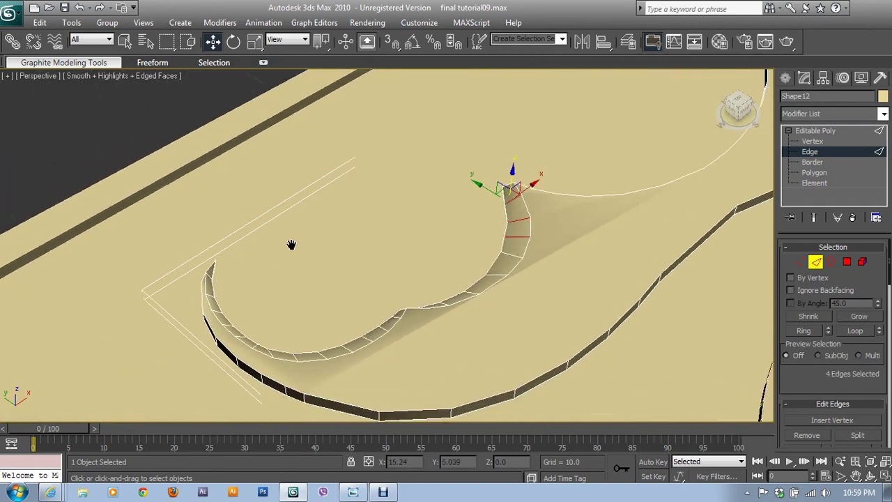
click(384, 343)
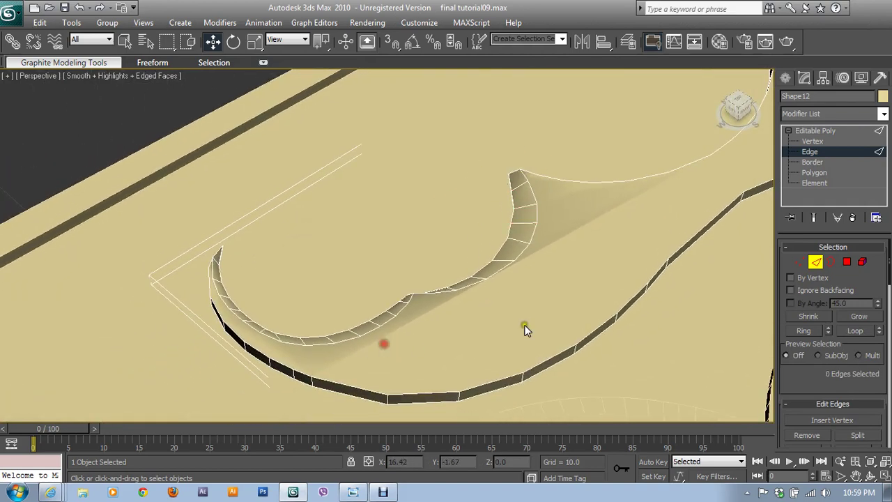
click(815, 261)
click(799, 262)
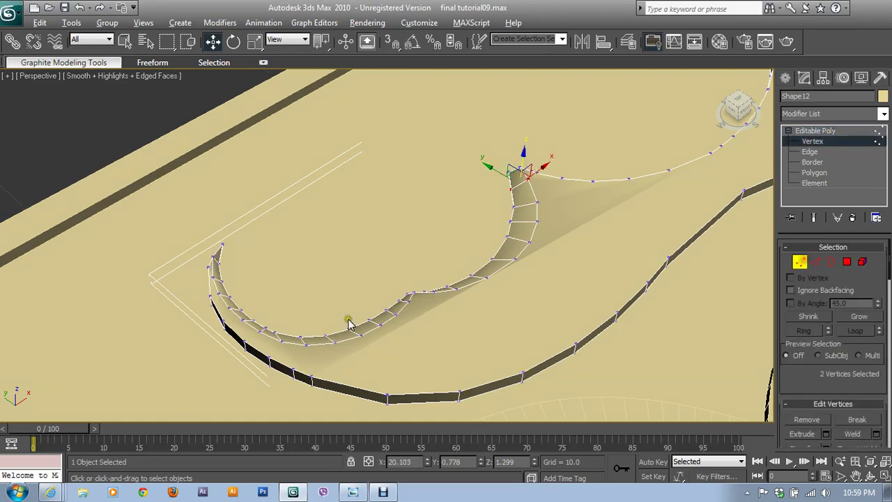
alt+middle_drag(348, 319, 390, 329)
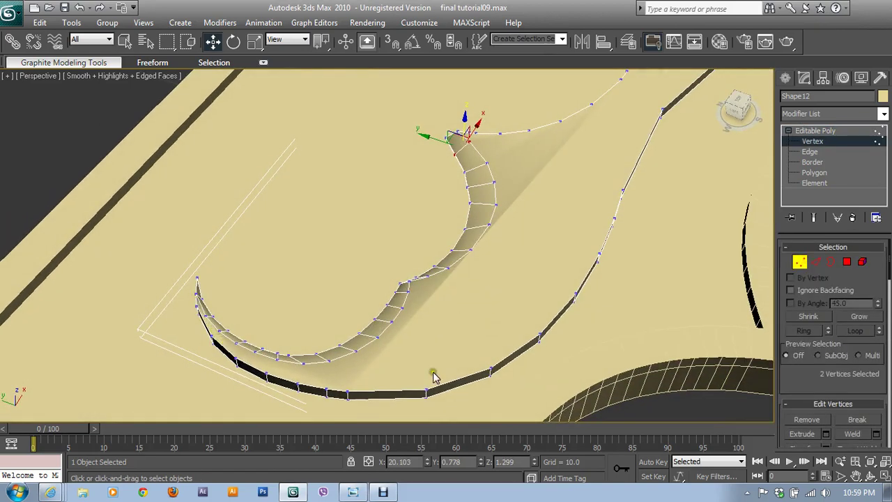
drag(805, 373, 806, 275)
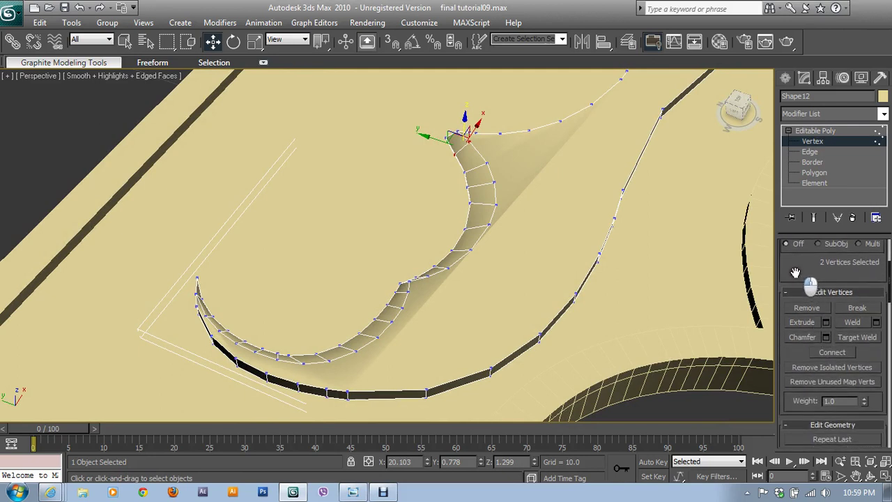
scroll(833, 368, down, 3)
scroll(849, 404, down, 4)
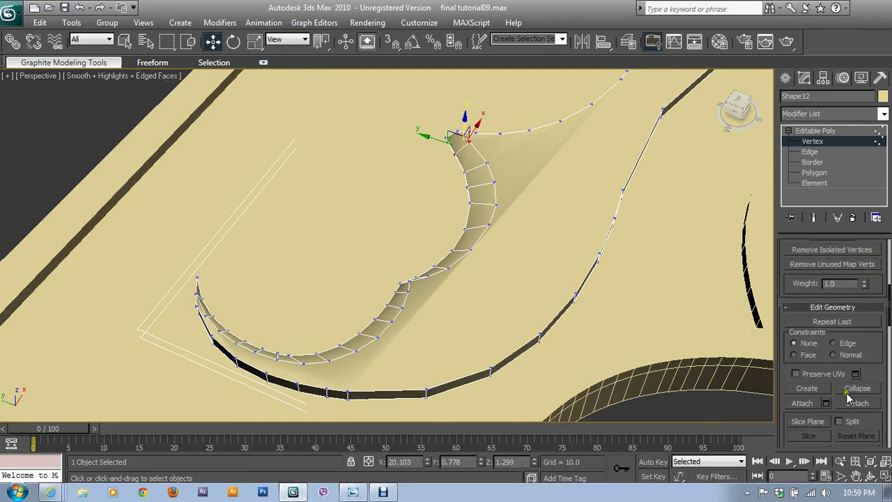
scroll(857, 424, up, 2)
With Cut, trace a new edge from the curve's lower end vertex along the inner curve up to the outer edge.
click(856, 413)
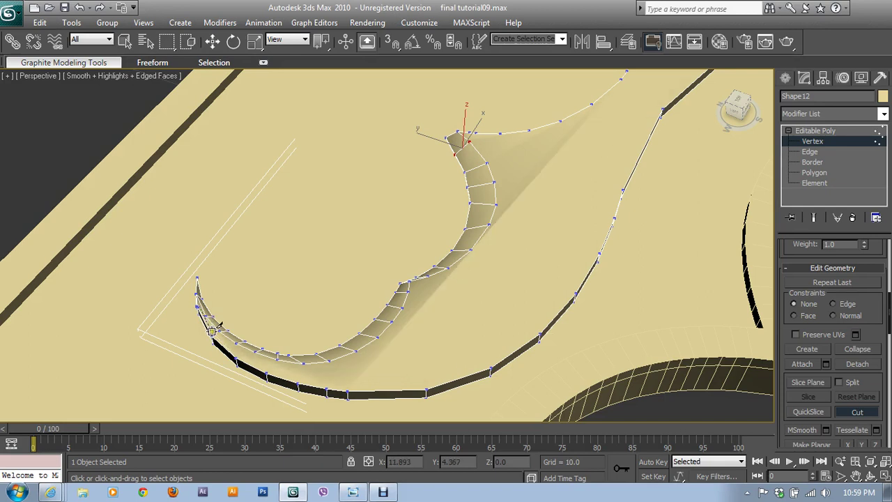
click(216, 334)
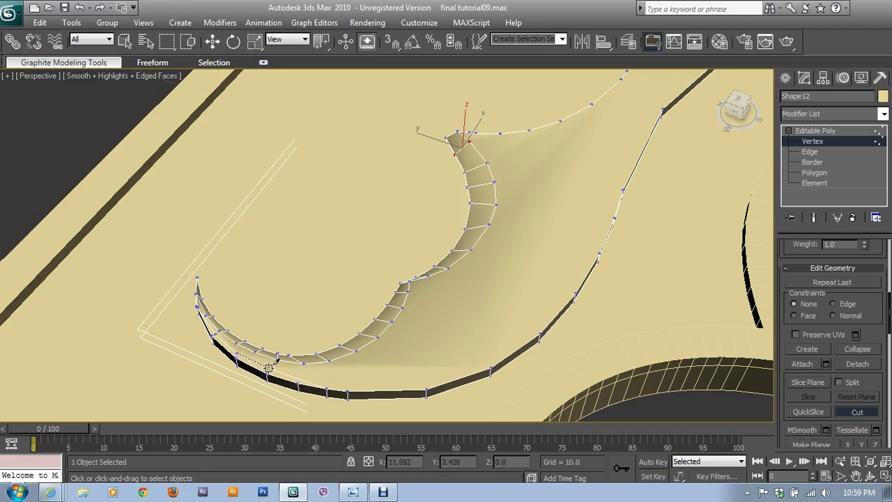
click(297, 377)
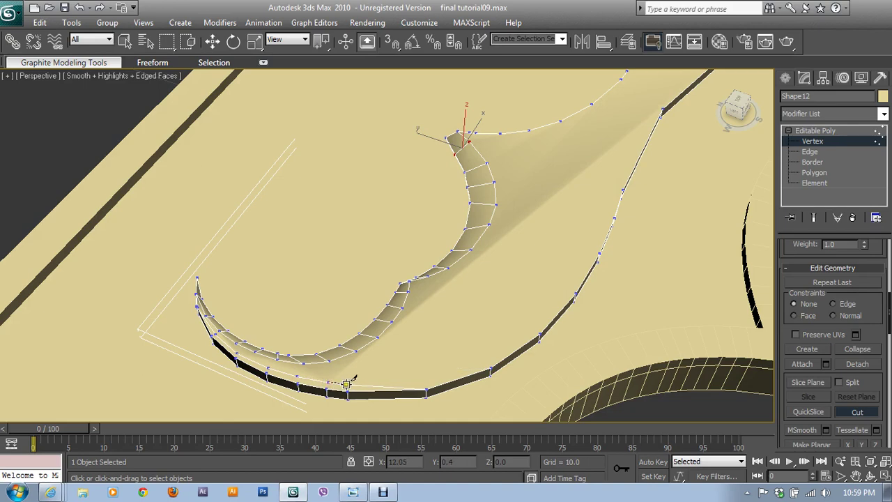
click(348, 380)
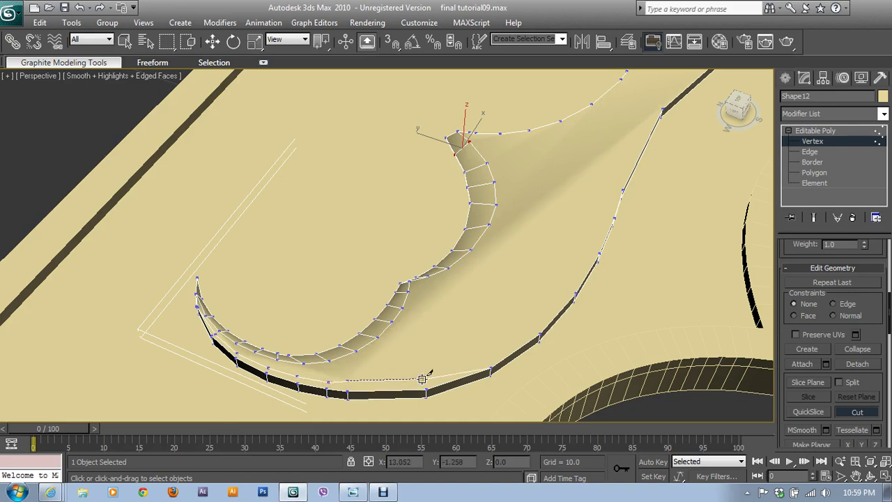
click(421, 379)
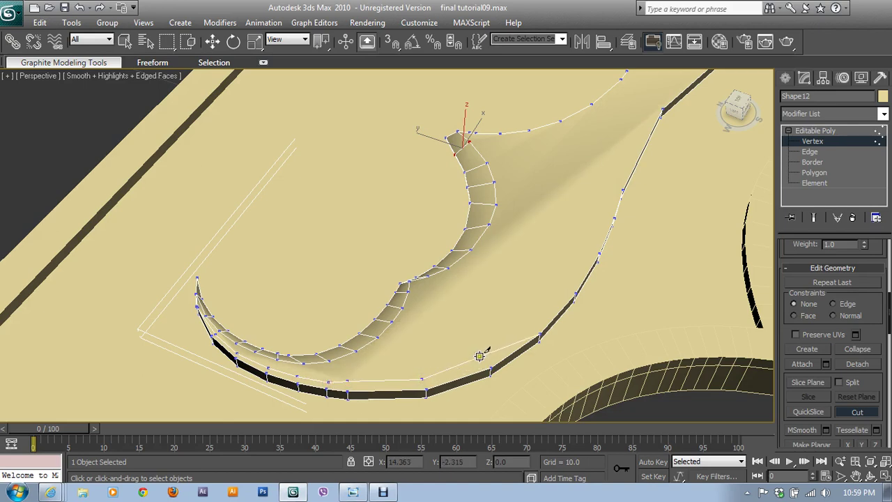
click(480, 357)
click(529, 326)
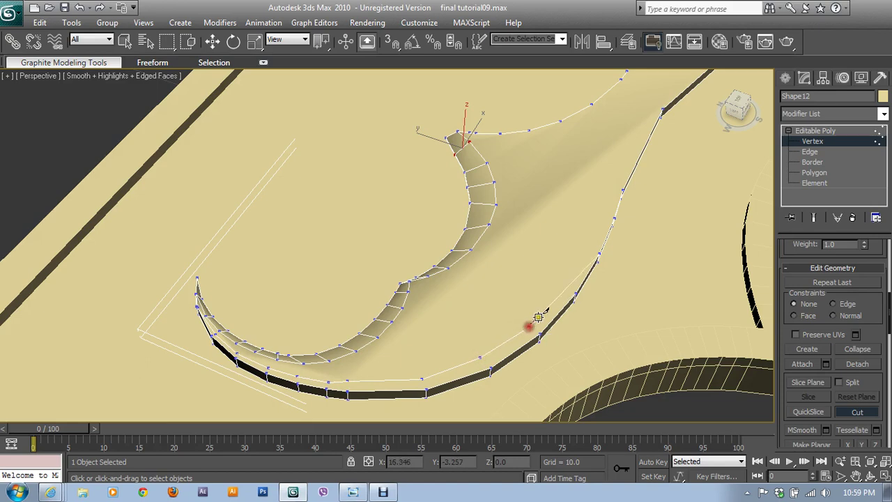
click(562, 287)
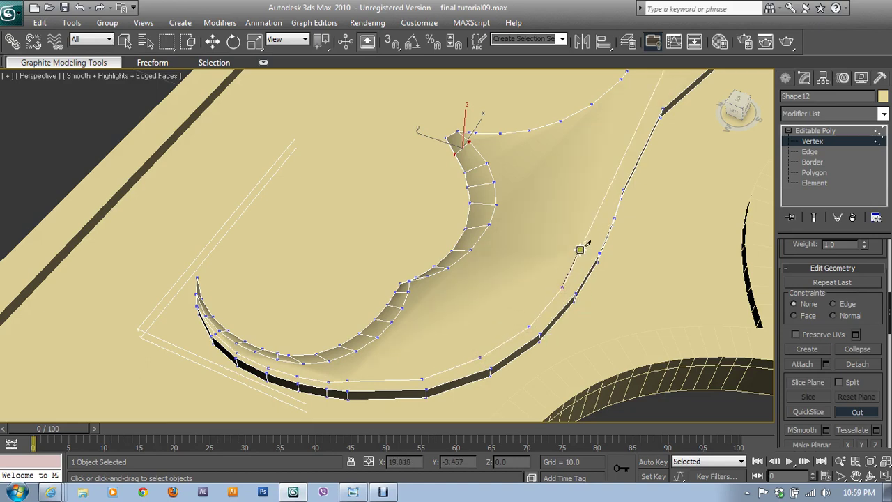
click(585, 249)
click(597, 208)
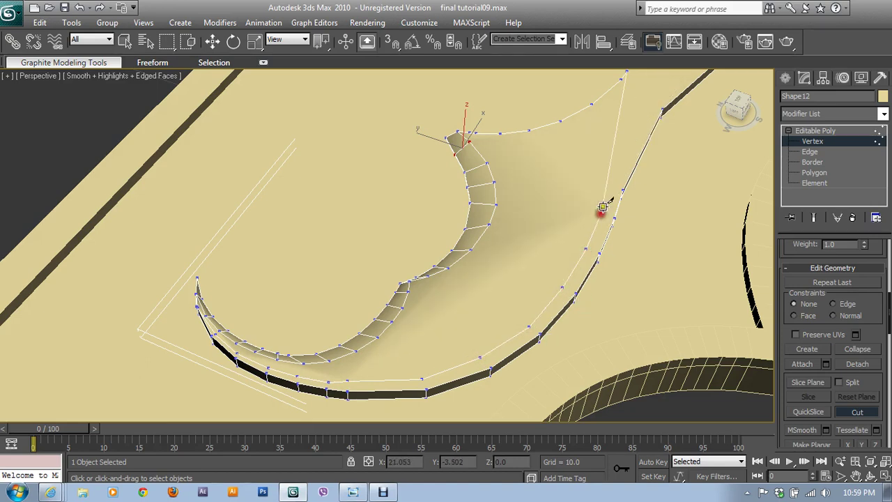
From a more top-down view, continue the cut to the curve's far upper end and check it.
scroll(610, 186, down, 2)
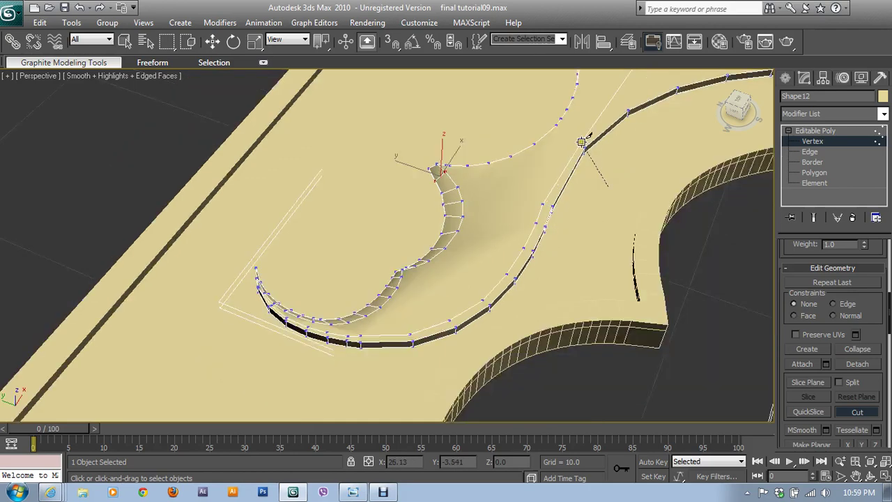
alt+middle_drag(576, 142, 587, 138)
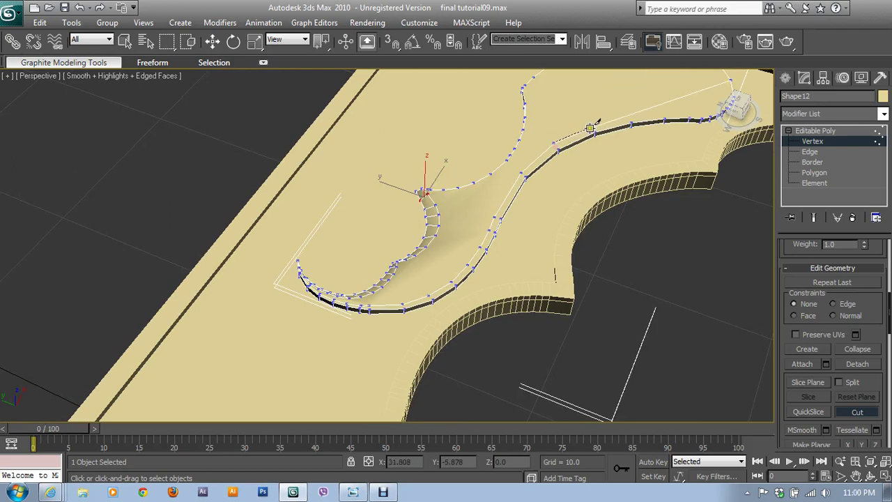
alt+middle_drag(597, 123, 566, 148)
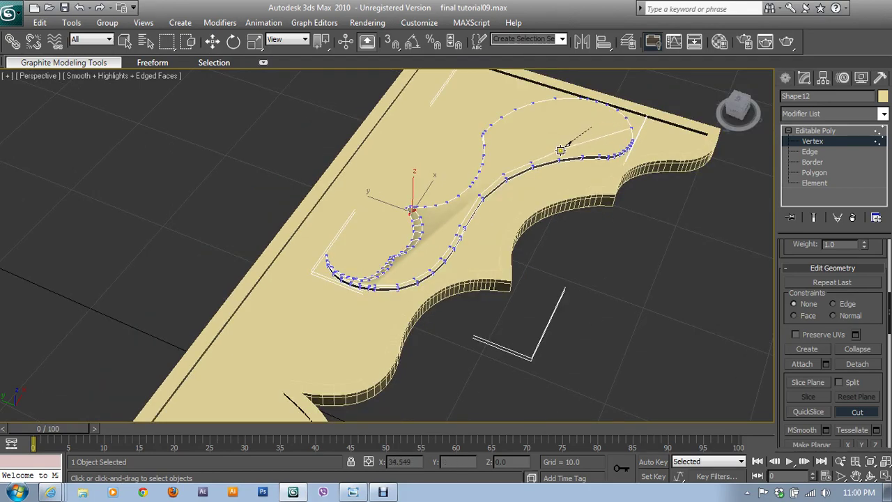
scroll(562, 149, up, 2)
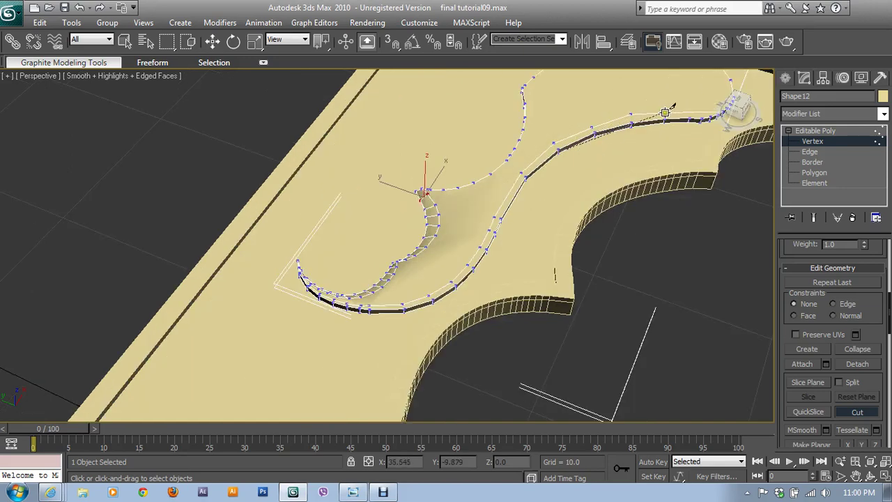
click(637, 122)
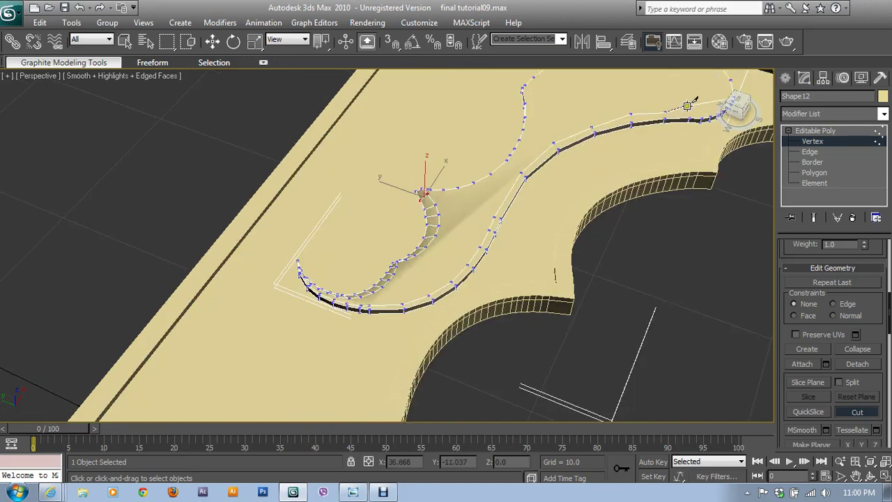
click(695, 110)
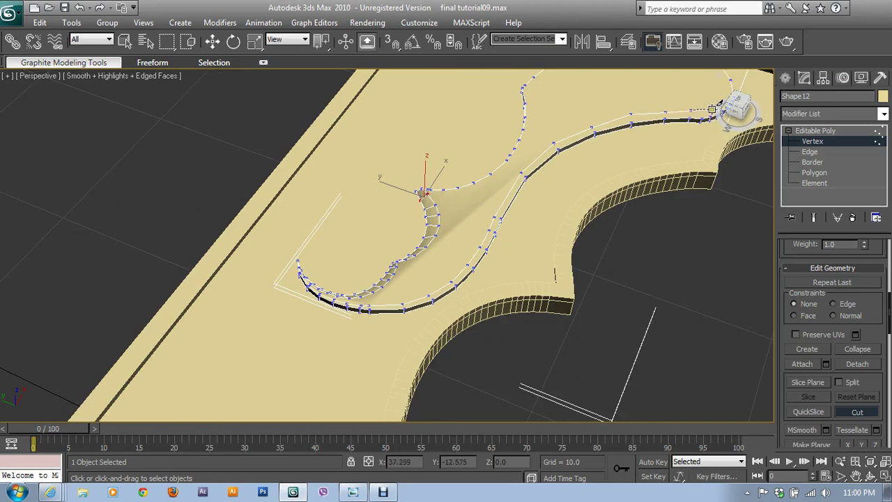
scroll(711, 110, down, 2)
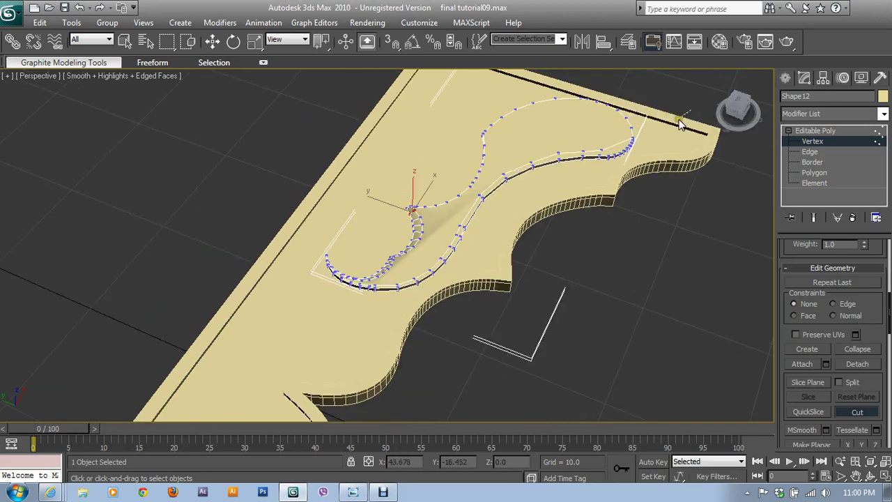
click(612, 149)
mouse_move(536, 238)
alt+middle_down()
mouse_move(506, 261)
mouse_move(372, 255)
alt+middle_up()
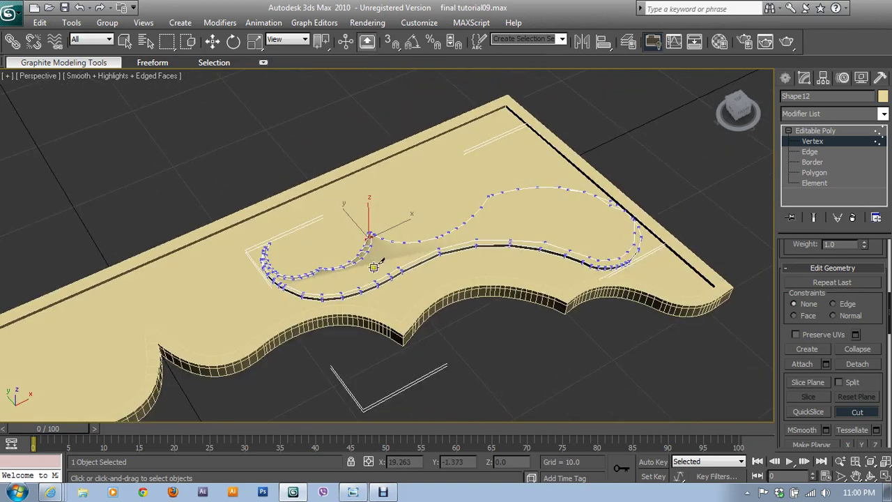
End the cut in the four-view layout and switch to the Move tool.
key(alt+w)
right_click(220, 161)
key(w)
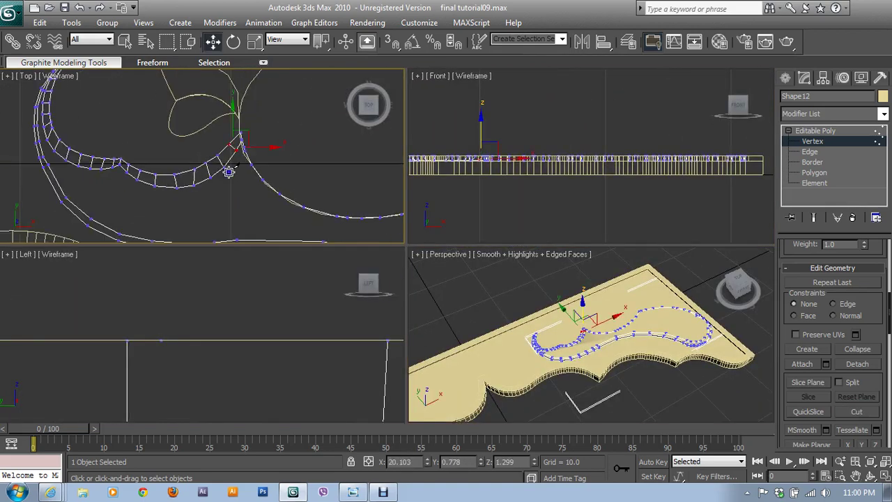
right_click(230, 182)
click(78, 225)
right_click(171, 183)
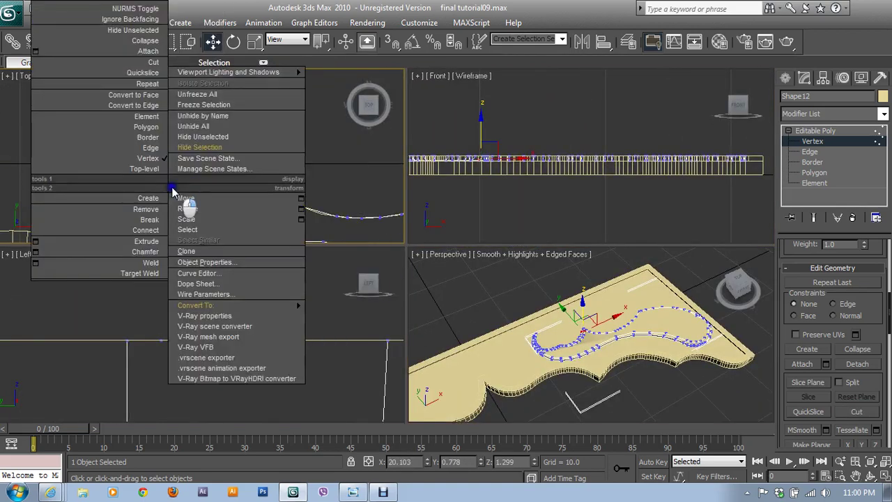
click(811, 144)
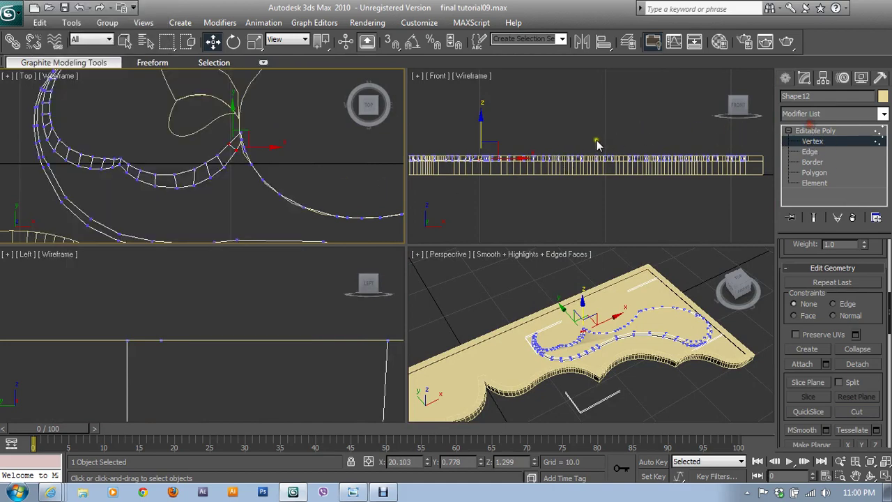
click(807, 144)
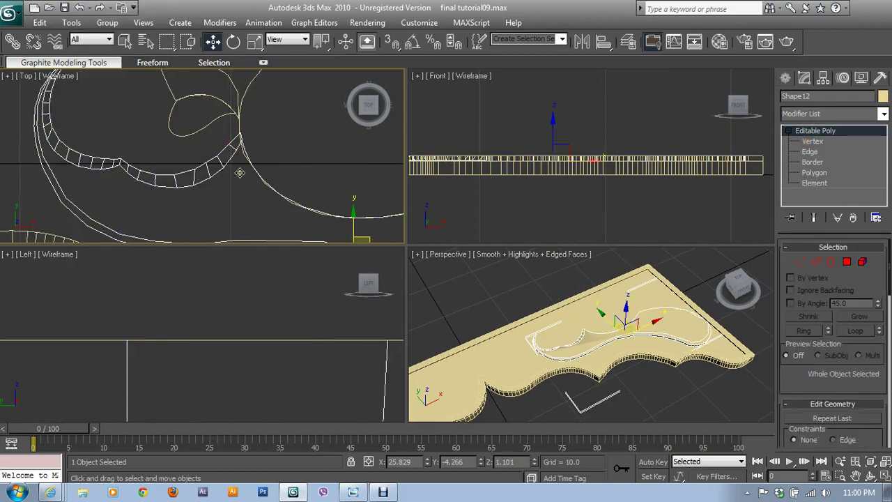
In the maximized Top view at vertex level, nudge the vertex near the curve's tip into place.
key(alt+w)
middle_drag(354, 235, 301, 267)
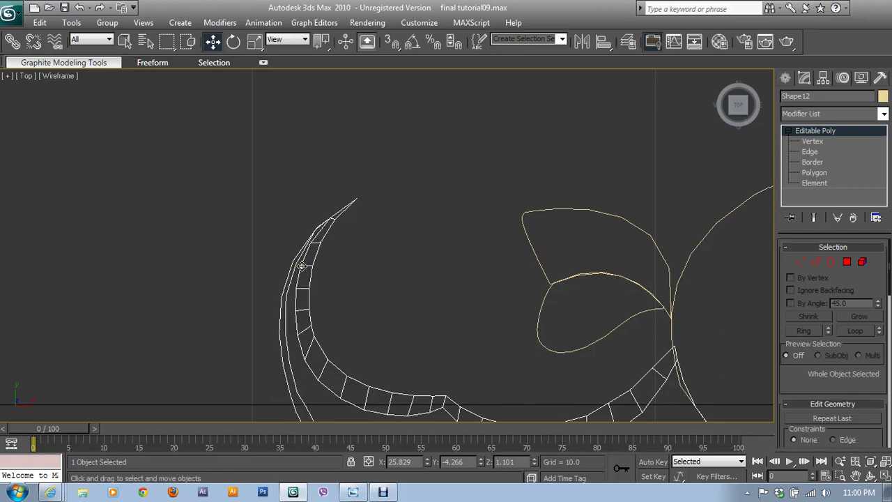
key(1)
scroll(474, 145, up, 3)
scroll(483, 145, up, 3)
middle_drag(482, 145, 378, 365)
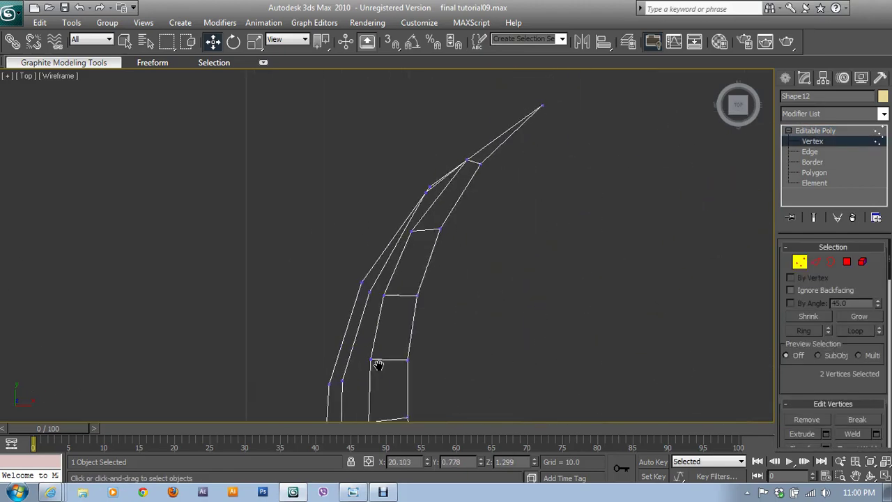
scroll(418, 258, up, 2)
scroll(411, 253, up, 1)
scroll(407, 263, up, 1)
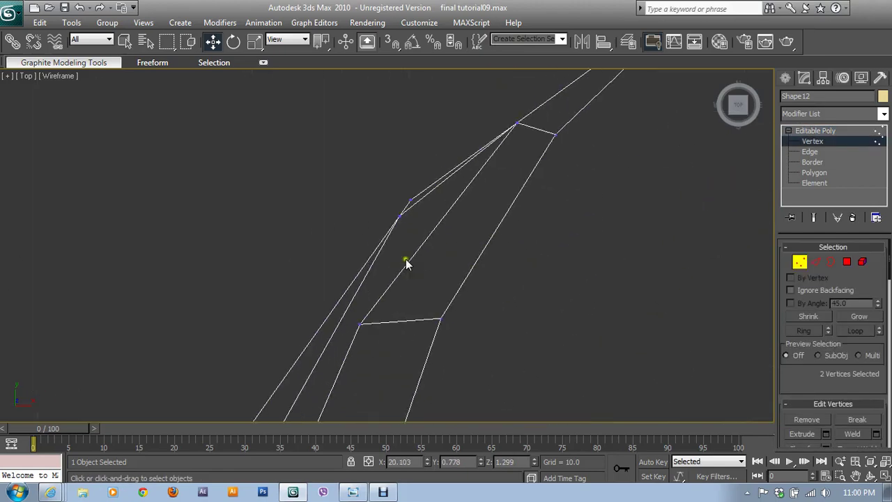
click(400, 213)
drag(409, 206, 449, 213)
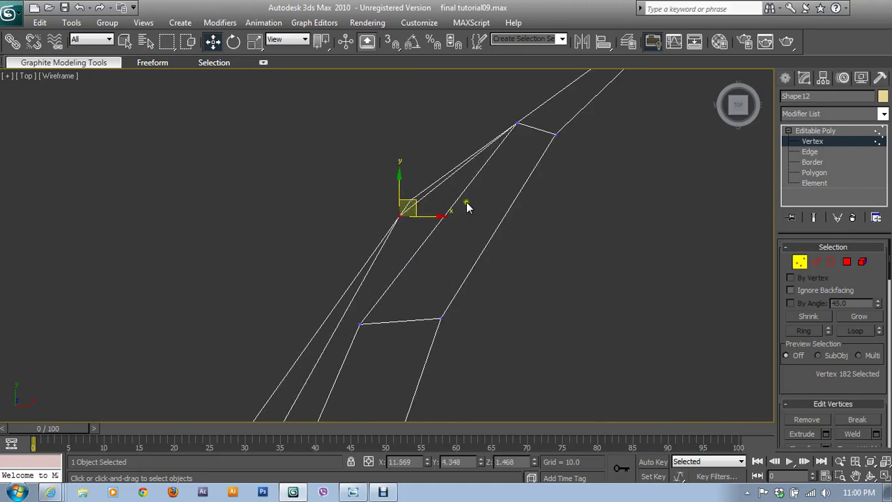
In the maximized Perspective view, zoom to the curve's lower end and select the neighbouring tip vertex.
key(alt+w)
right_click(484, 331)
key(alt+w)
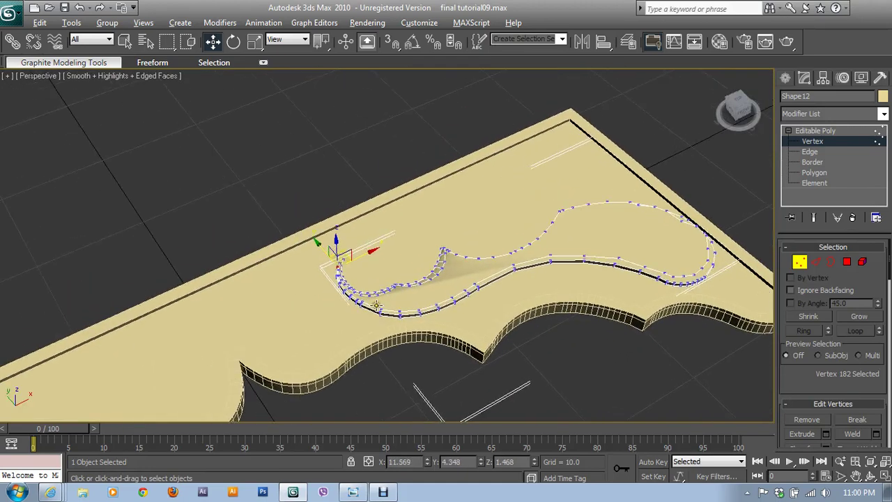
scroll(377, 306, up, 3)
scroll(312, 305, up, 3)
scroll(268, 312, up, 3)
middle_drag(363, 230, 503, 75)
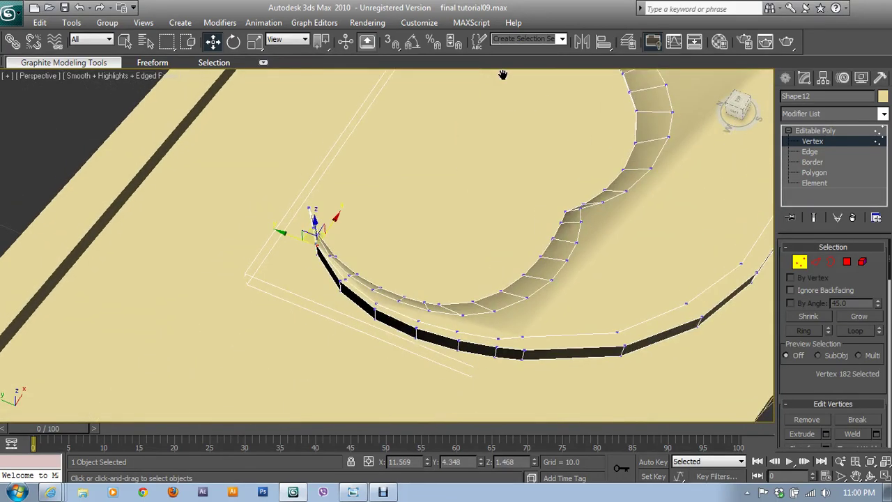
scroll(374, 311, up, 2)
scroll(374, 310, up, 2)
scroll(318, 328, up, 2)
scroll(328, 334, up, 2)
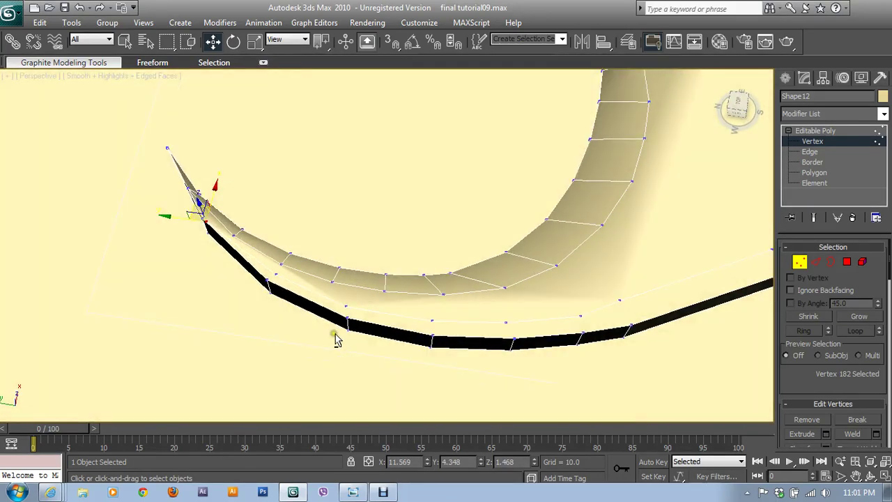
click(271, 276)
Back in the maximized Top view, move that tip vertex slightly into place.
key(alt+w)
right_click(256, 173)
key(alt+w)
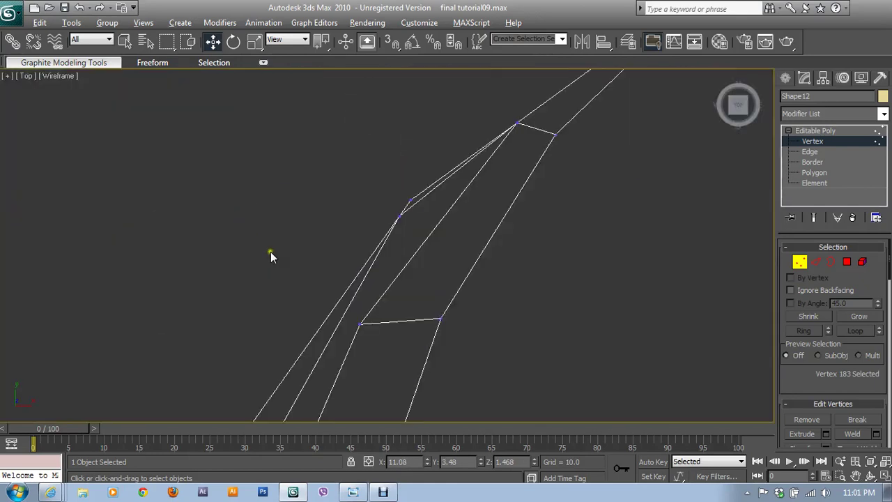
click(408, 205)
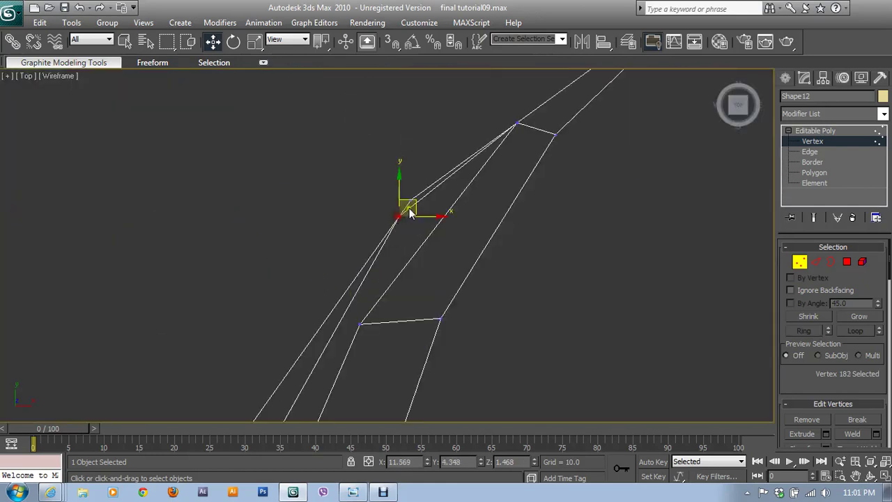
mouse_move(418, 188)
mouse_down()
mouse_move(427, 184)
mouse_move(446, 202)
mouse_up()
Orbit the maximized Perspective view to inspect the strip's beveled depth and pick the next vertex.
key(alt+w)
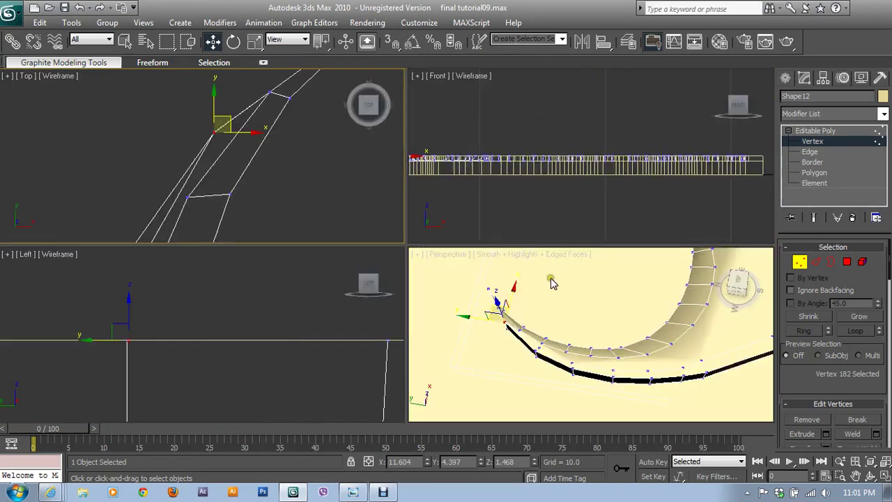
right_click(546, 328)
key(alt+w)
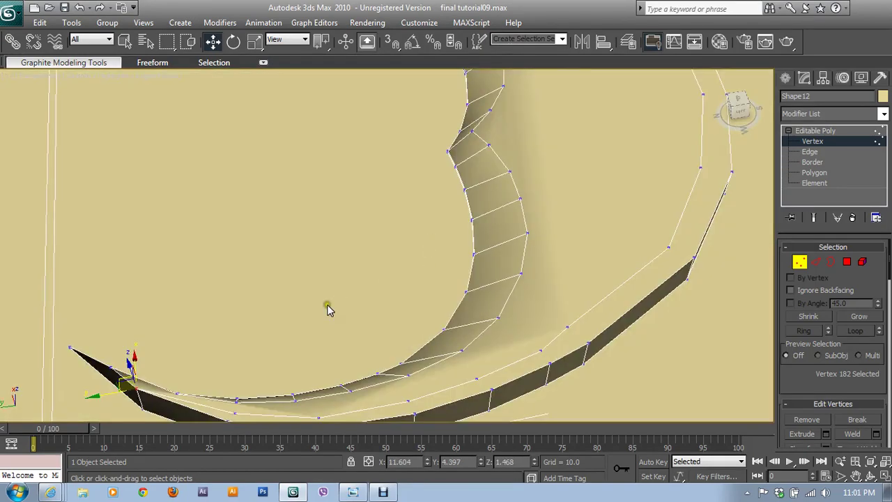
alt+middle_drag(327, 310, 313, 193)
alt+middle_drag(288, 234, 293, 239)
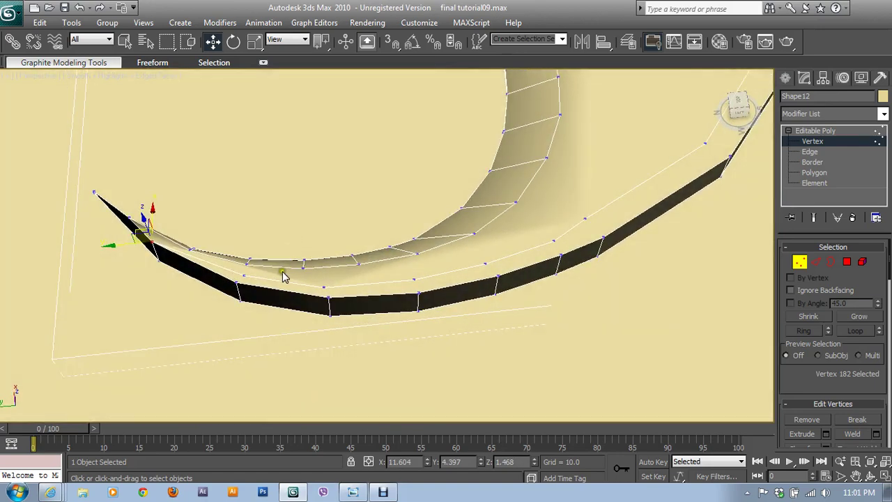
click(241, 269)
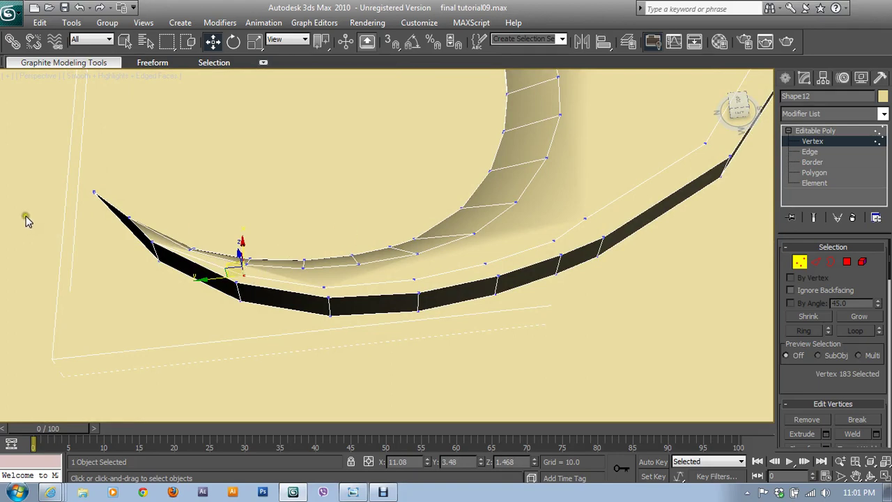
key(alt+w)
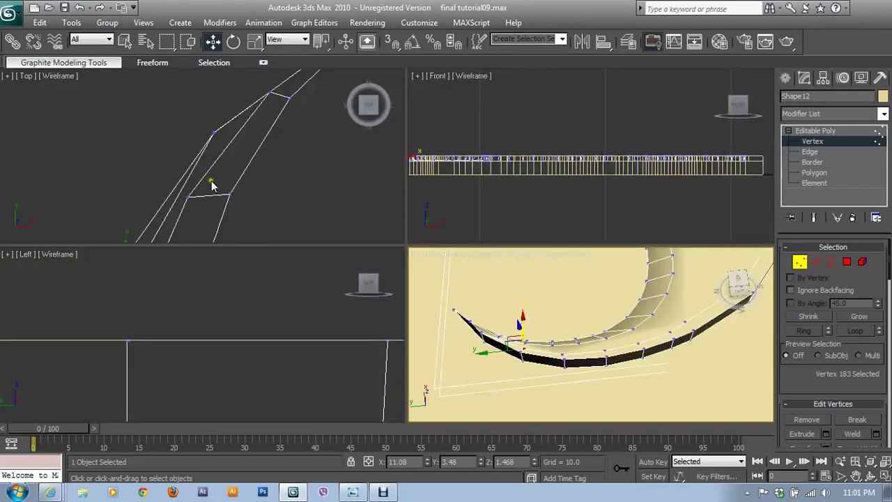
In the maximized Top view, nudge the first inner-edge vertex up and select successive vertices along the curve.
key(alt+w)
scroll(439, 252, down, 3)
scroll(425, 273, down, 2)
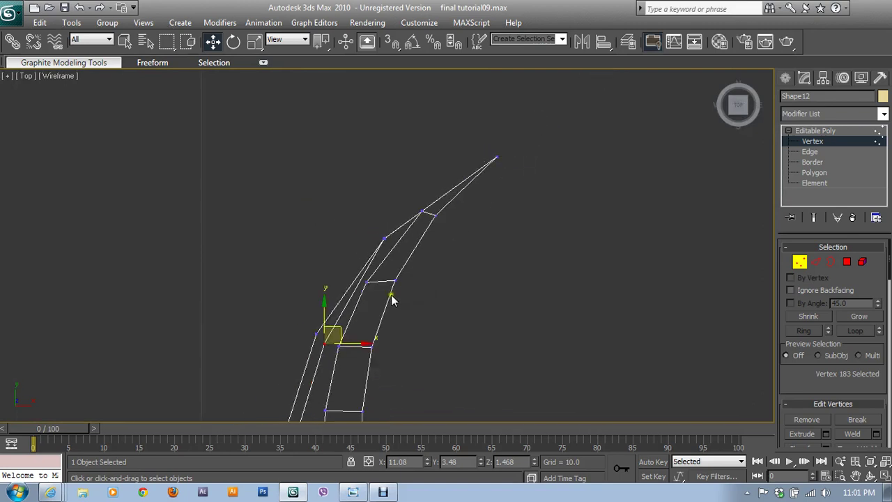
middle_drag(393, 299, 427, 160)
drag(389, 203, 389, 191)
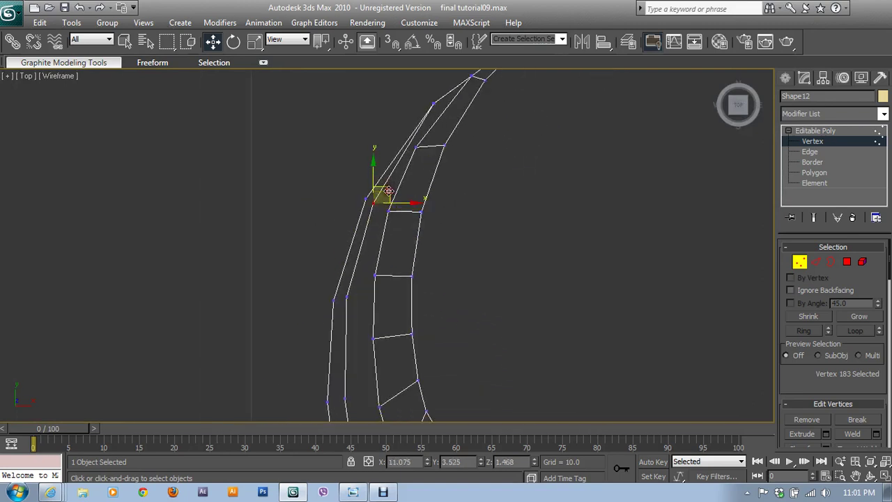
click(345, 294)
middle_drag(362, 313, 358, 143)
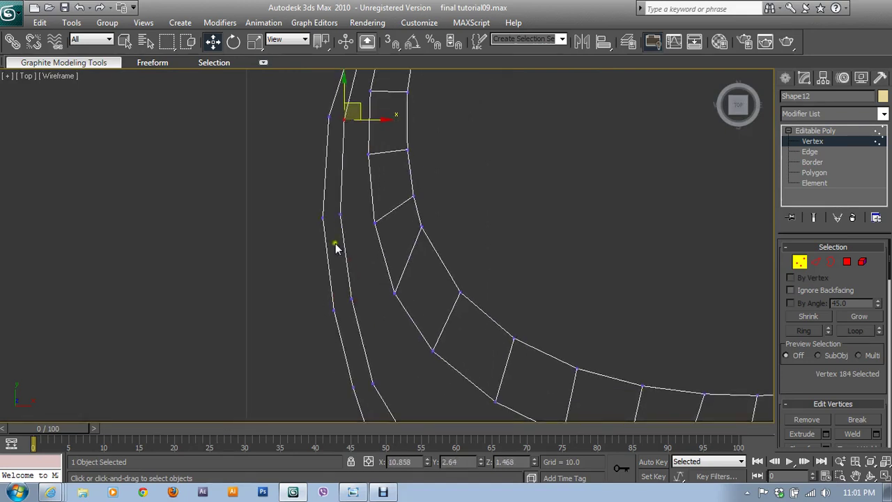
ctrl+click(340, 217)
middle_drag(342, 239, 296, 185)
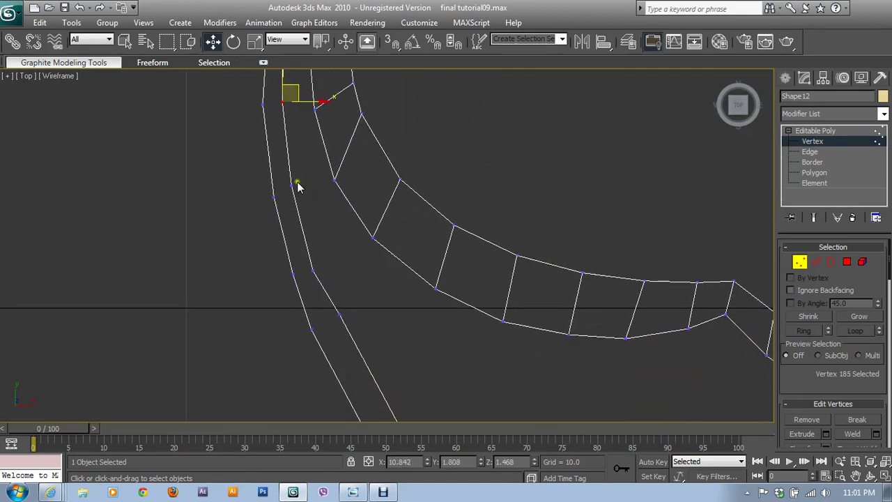
ctrl+click(291, 185)
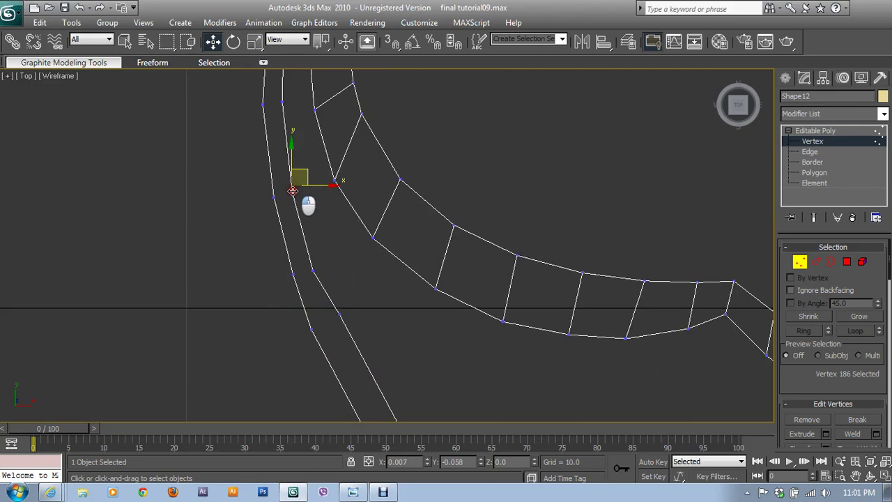
middle_drag(291, 188, 226, 173)
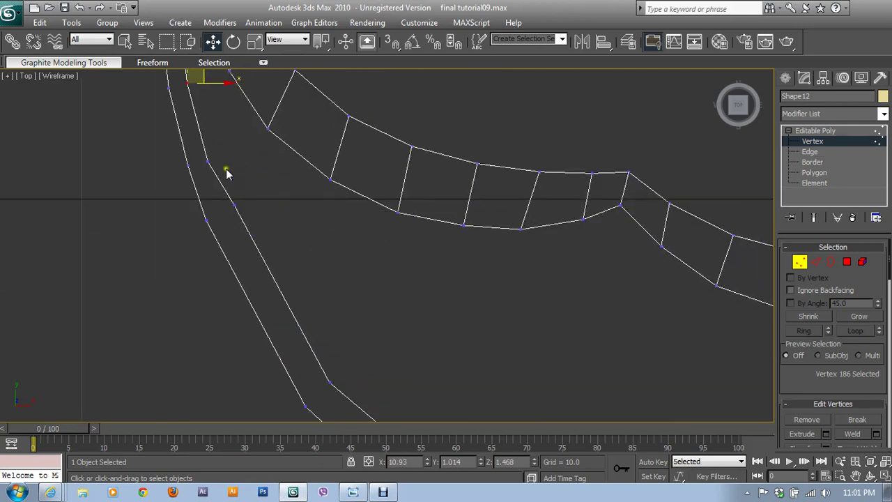
ctrl+click(232, 212)
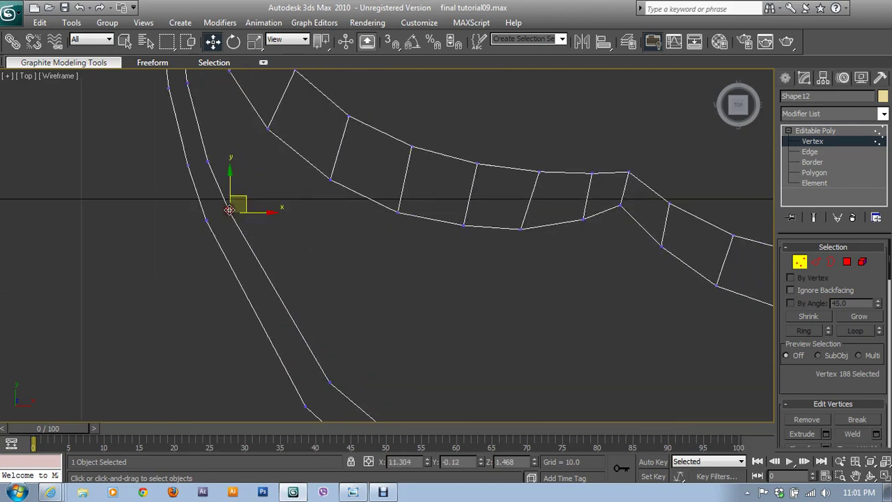
Follow the narrow strip, picking the vertices along its edge.
scroll(327, 272, down, 3)
middle_drag(371, 332, 306, 267)
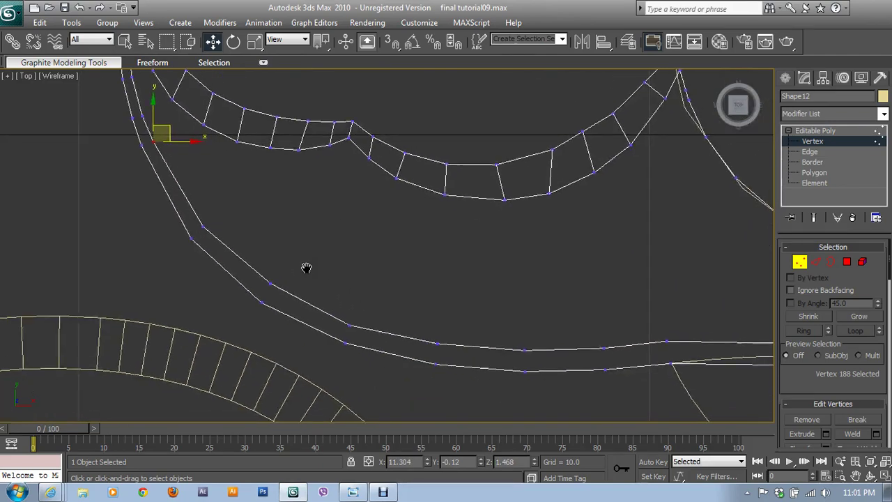
middle_drag(412, 341, 262, 299)
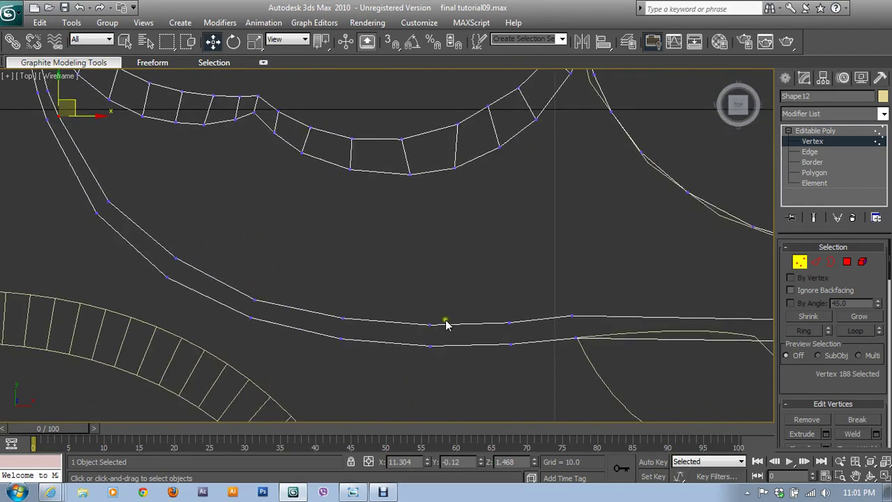
middle_drag(446, 324, 272, 280)
middle_drag(443, 297, 418, 291)
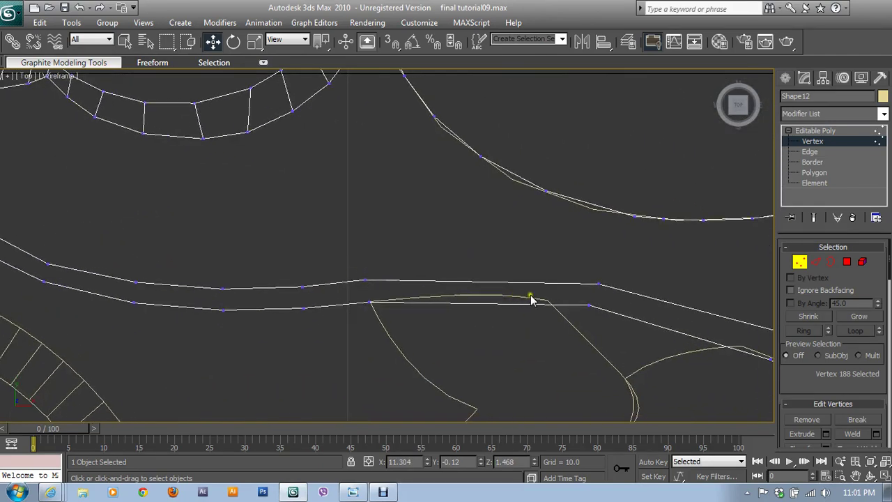
mouse_move(530, 296)
middle_down()
mouse_move(539, 258)
mouse_move(481, 259)
middle_up()
click(476, 255)
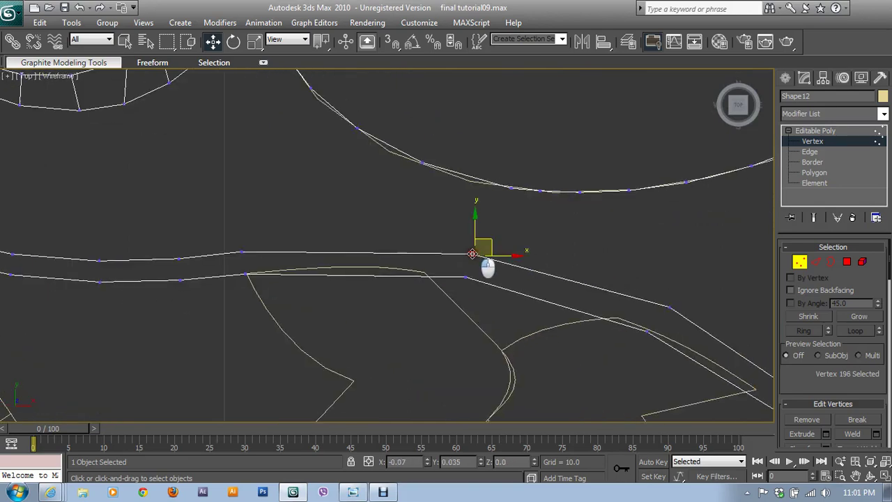
middle_drag(579, 295, 334, 239)
click(434, 258)
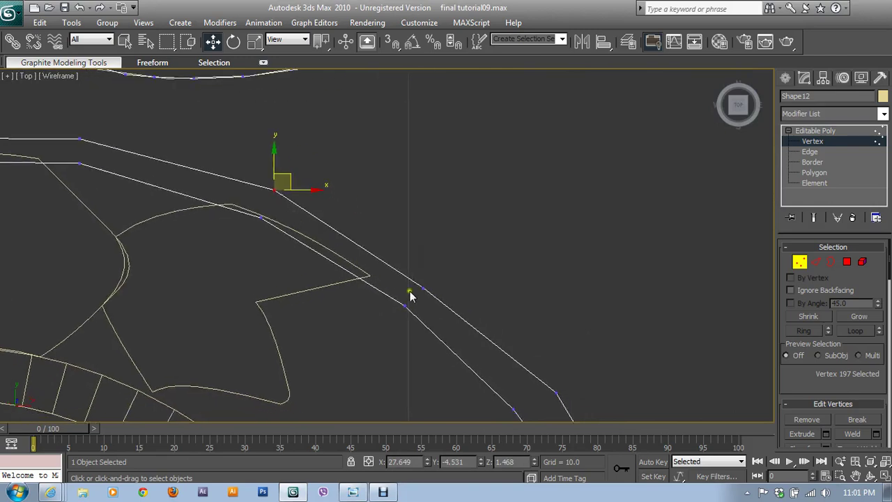
click(426, 287)
Work down the diagonal stretch of the strip, selecting vertices toward the lower bend.
middle_drag(557, 339, 355, 207)
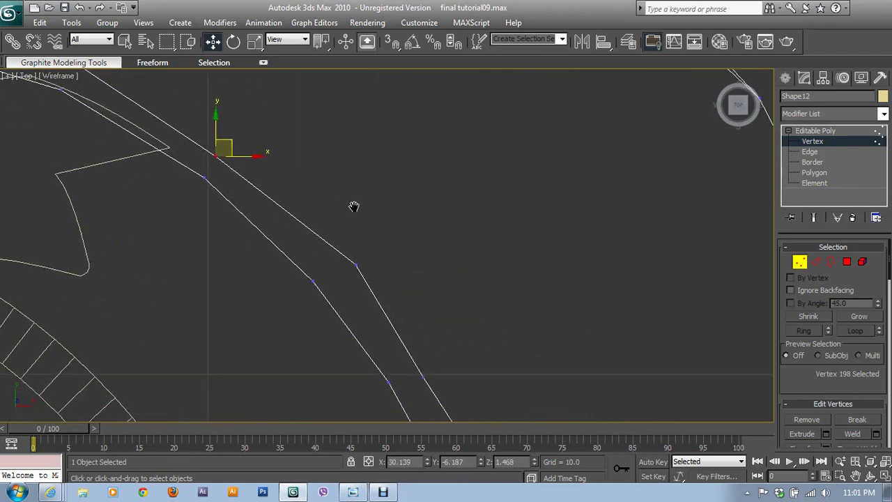
click(355, 263)
click(354, 261)
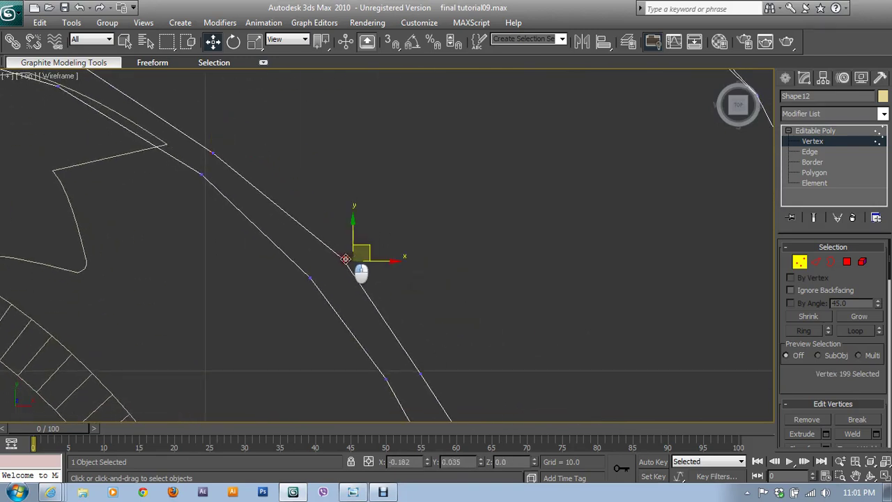
middle_drag(418, 304, 242, 198)
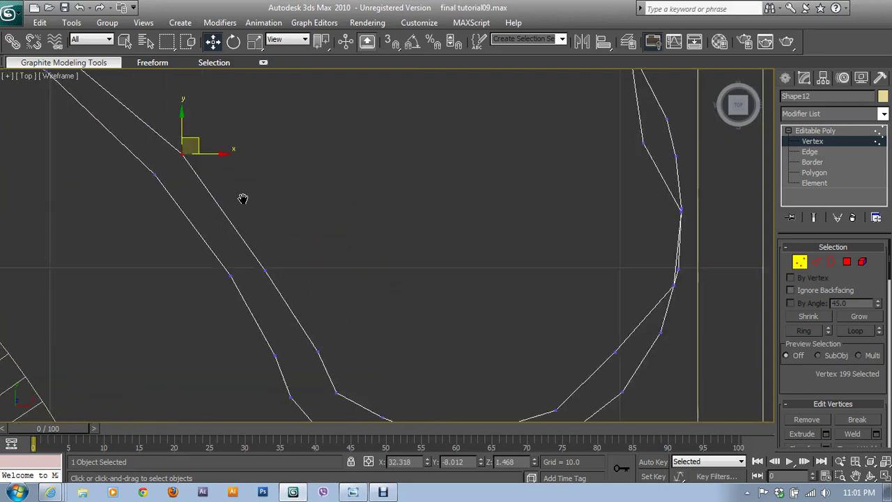
click(265, 271)
Drag the inner-edge vertices around the lower bend left and up to even out the curve.
middle_drag(277, 291, 237, 196)
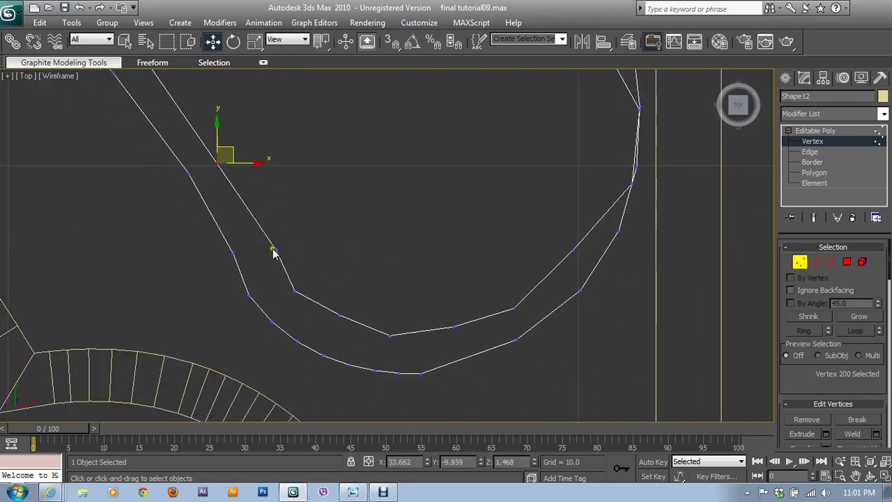
drag(273, 251, 262, 242)
drag(293, 286, 277, 282)
click(339, 313)
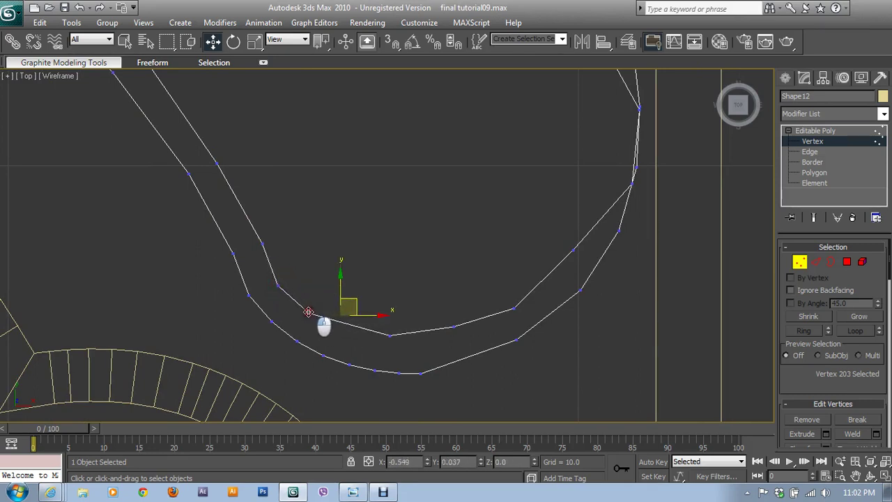
drag(339, 314, 308, 311)
drag(388, 334, 356, 332)
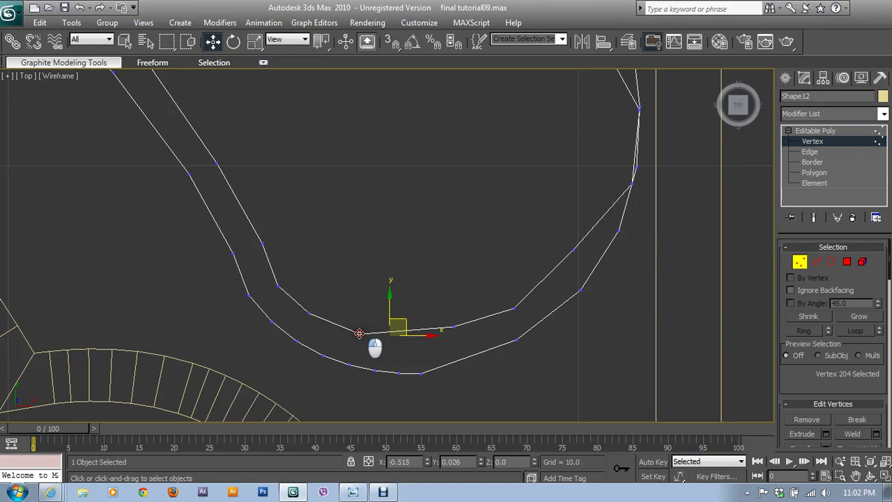
drag(423, 328, 417, 334)
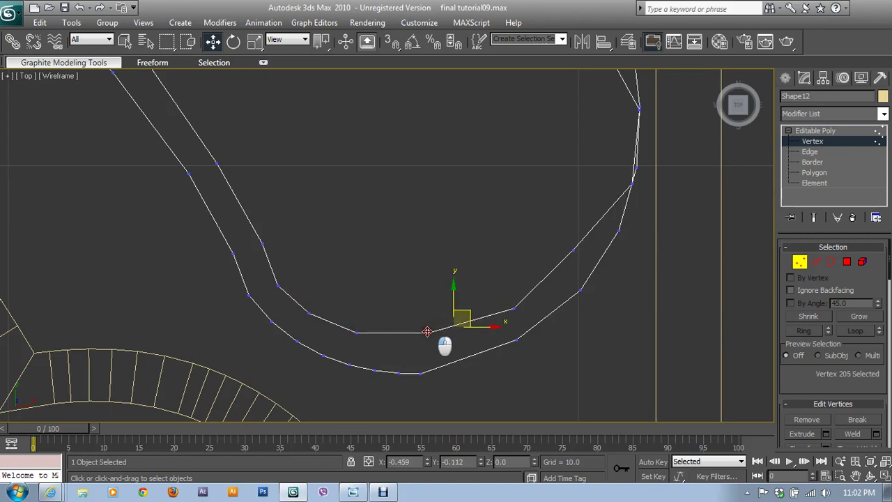
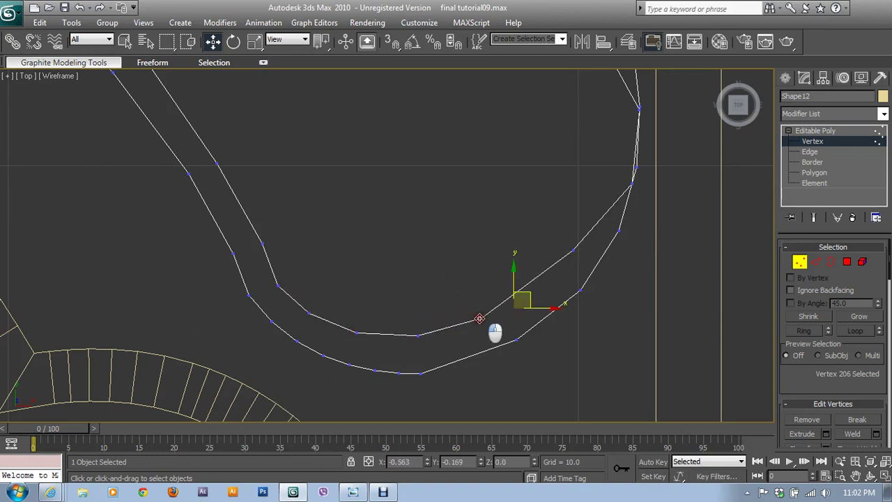
Drag three rim vertices in the Top view to even out the relief's inner curve.
drag(494, 319, 480, 321)
drag(570, 247, 537, 291)
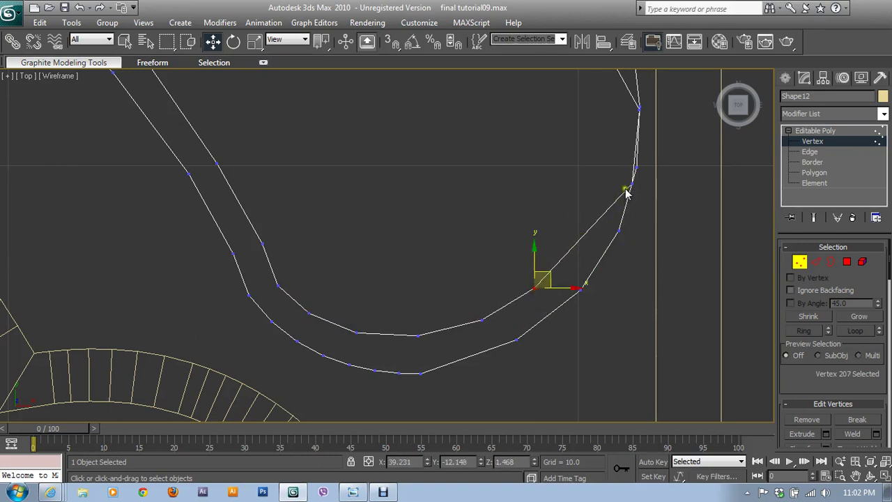
drag(631, 185, 594, 215)
Maximize the shaded Perspective viewport to inspect the smoothed curve.
key(ctrl+z)
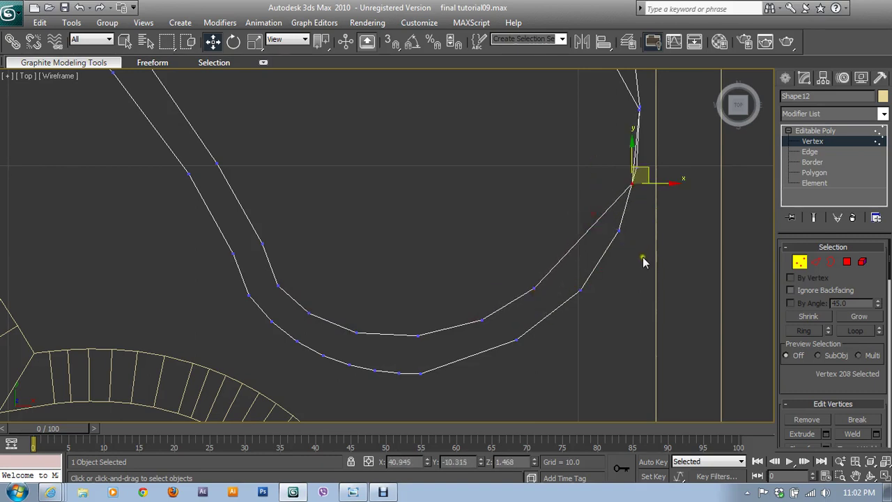
key(alt+w)
right_click(652, 294)
key(alt+w)
Insert a new vertex on the relief's rim edge with Insert Vertex.
key(z)
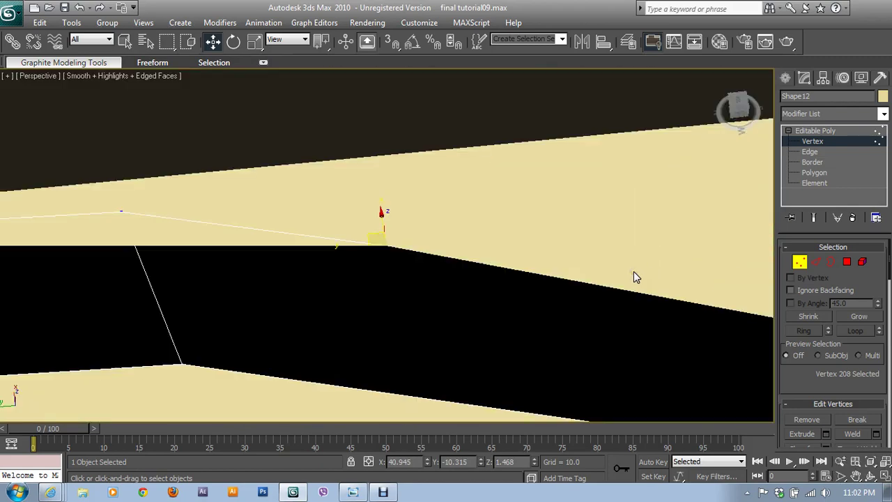
mouse_move(633, 271)
alt+middle_down()
mouse_move(380, 261)
mouse_move(487, 242)
mouse_move(445, 245)
mouse_move(468, 263)
alt+middle_up()
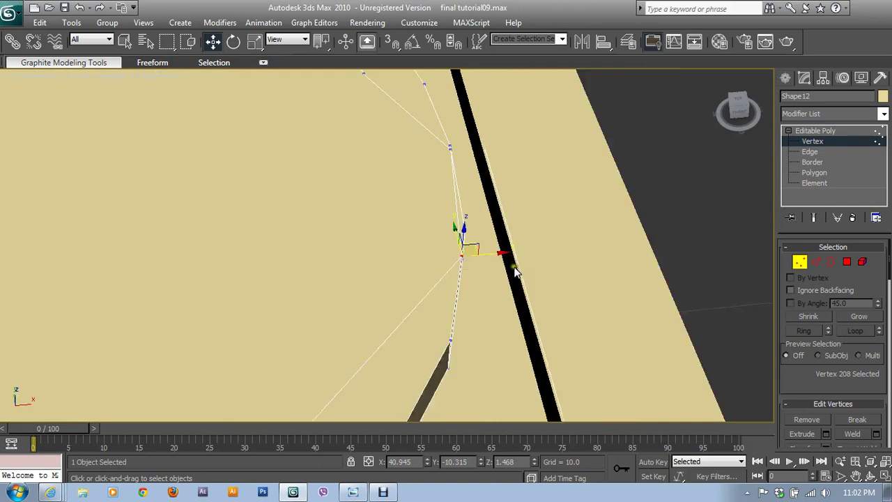
click(815, 262)
drag(820, 381, 811, 301)
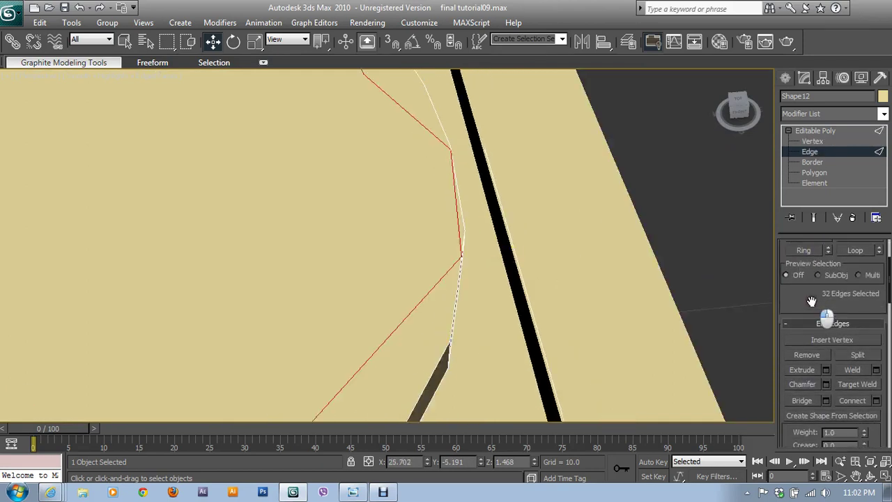
click(813, 342)
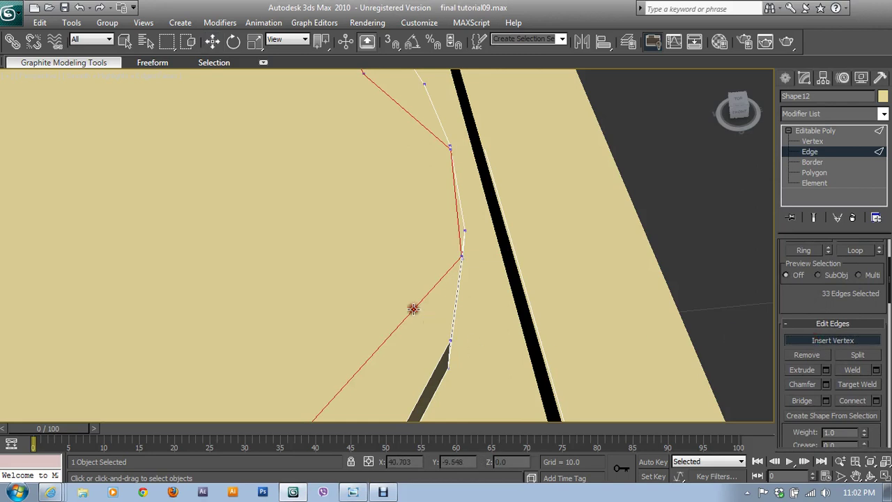
click(407, 113)
Connect the new vertex to a neighbouring vertex with a new edge.
key(1)
click(413, 306)
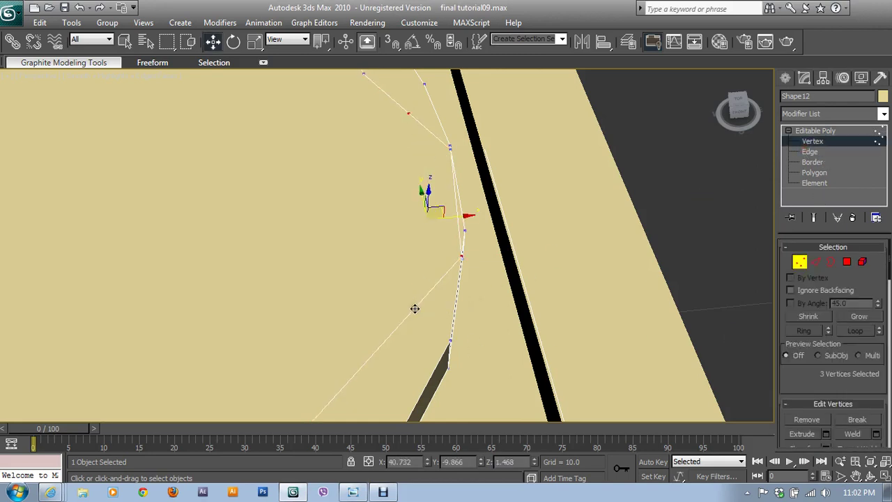
ctrl+click(406, 112)
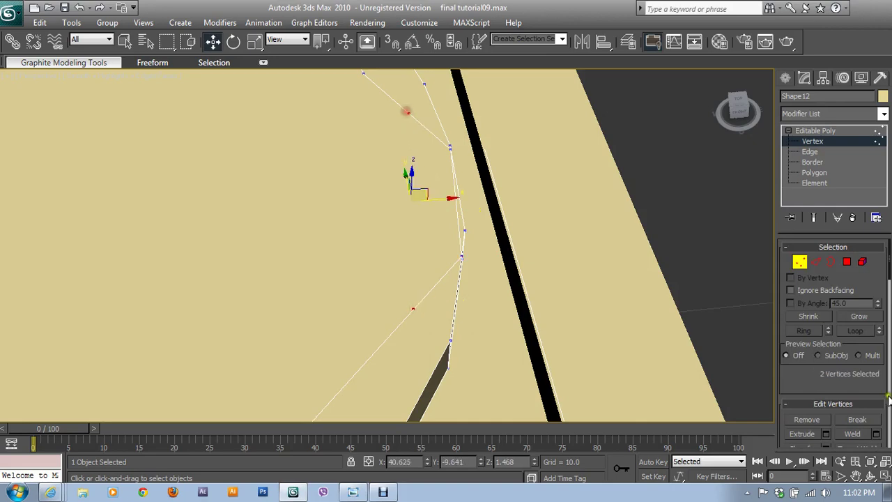
scroll(815, 404, down, 2)
scroll(819, 377, down, 2)
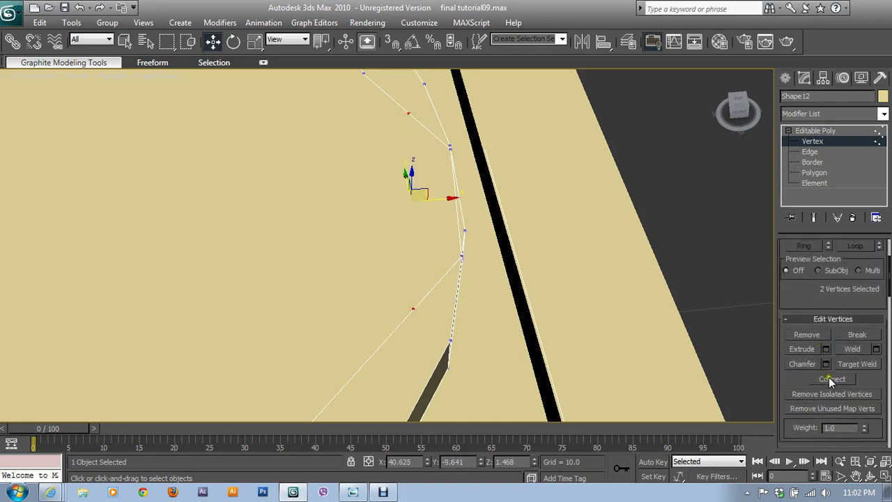
click(830, 380)
mouse_move(475, 320)
alt+middle_down()
mouse_move(404, 312)
mouse_move(480, 333)
mouse_move(578, 337)
alt+middle_up()
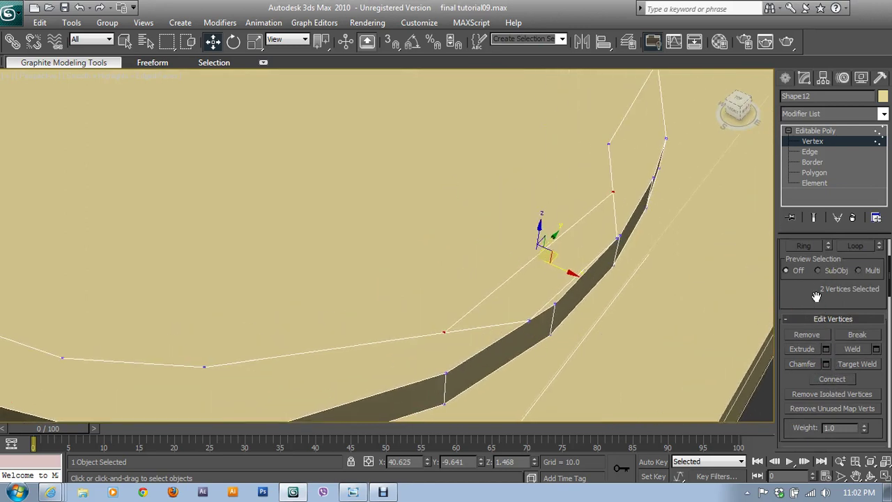
Insert two new vertices on the rim edges.
drag(815, 296, 820, 369)
click(816, 261)
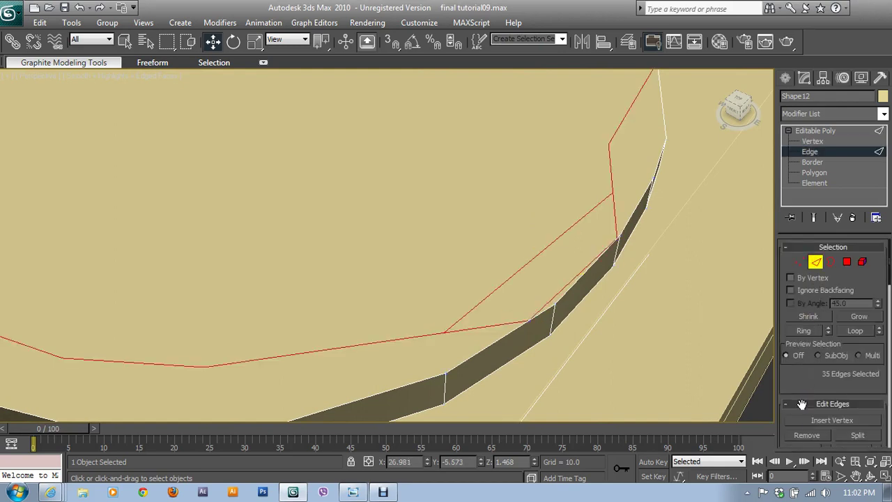
click(809, 421)
click(543, 248)
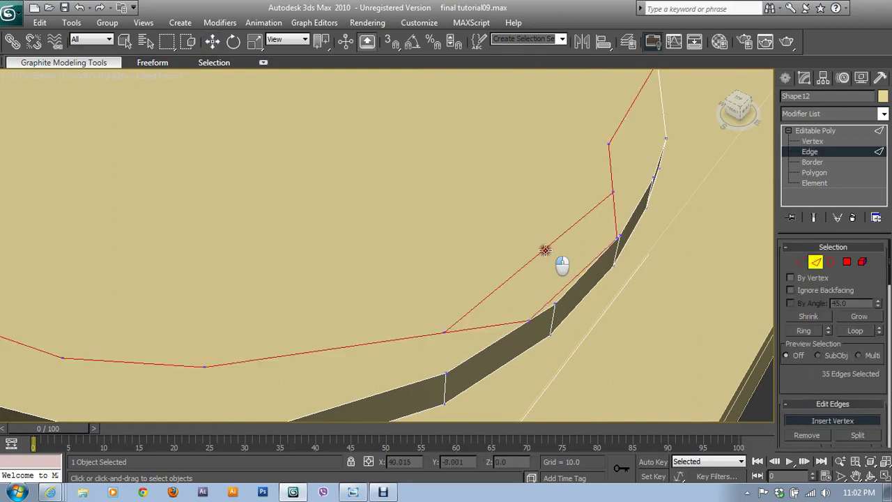
click(331, 347)
scroll(540, 221, up, 2)
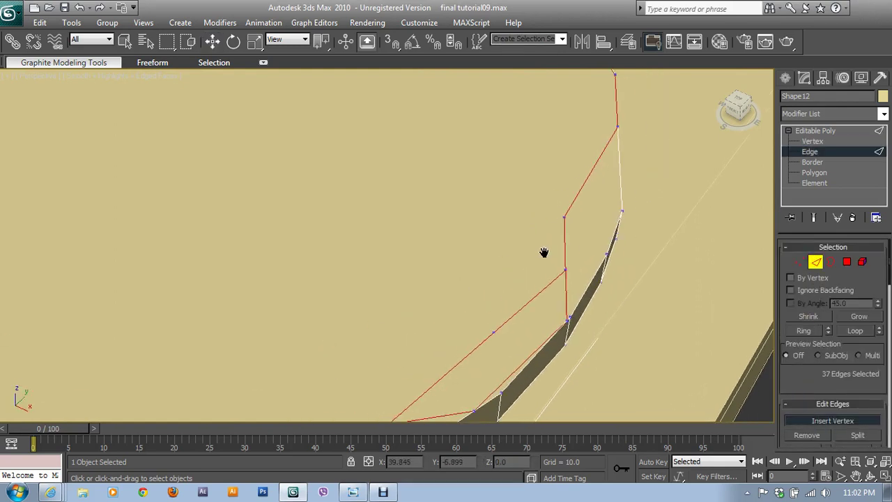
mouse_move(570, 200)
middle_down()
mouse_move(509, 312)
mouse_move(442, 407)
middle_up()
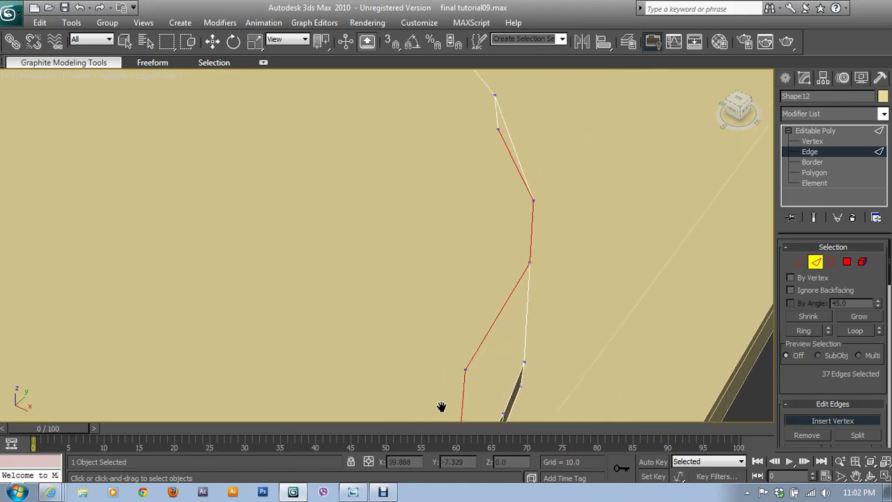
right_click(493, 315)
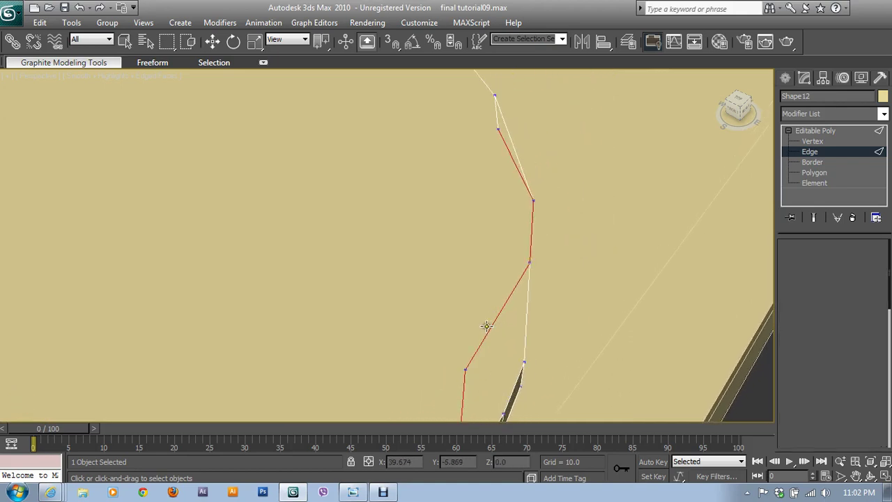
Connect the two newly inserted vertices with a supporting edge.
key(1)
key(w)
click(465, 370)
ctrl+click(499, 129)
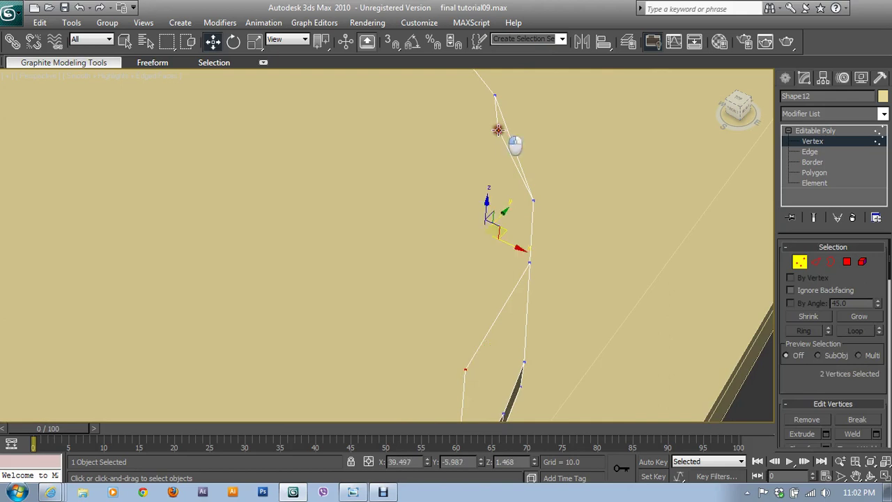
drag(812, 399, 815, 327)
click(835, 384)
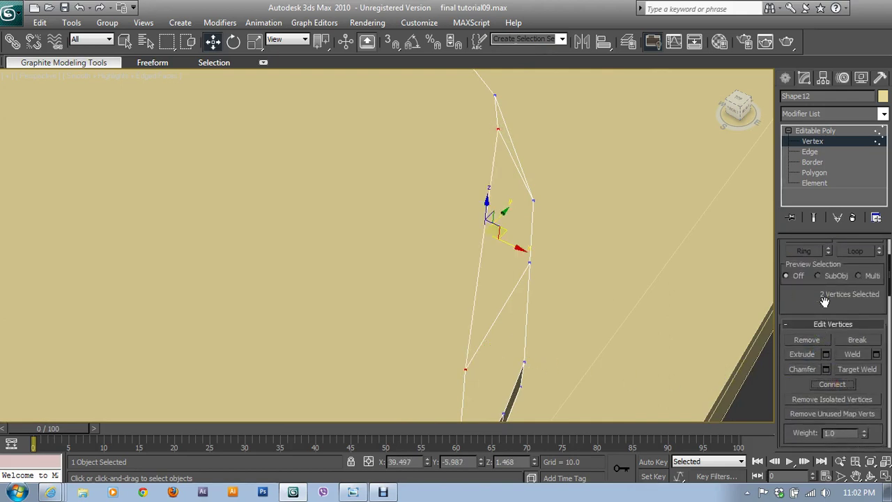
Insert another vertex partway along a long rim edge.
drag(824, 300, 825, 394)
click(817, 261)
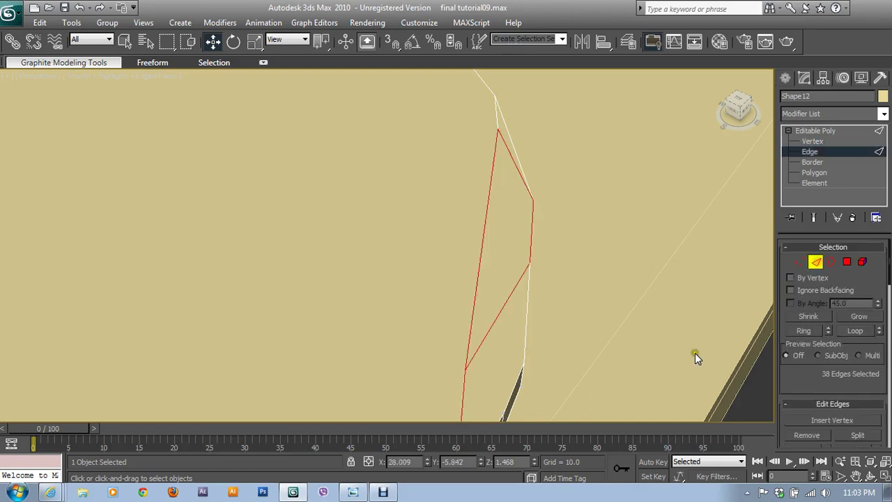
scroll(812, 390, down, 2)
click(818, 388)
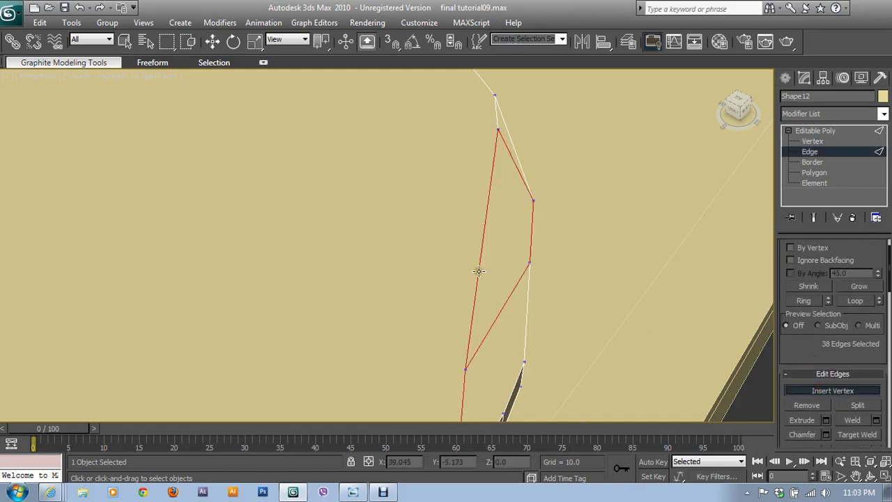
key(w)
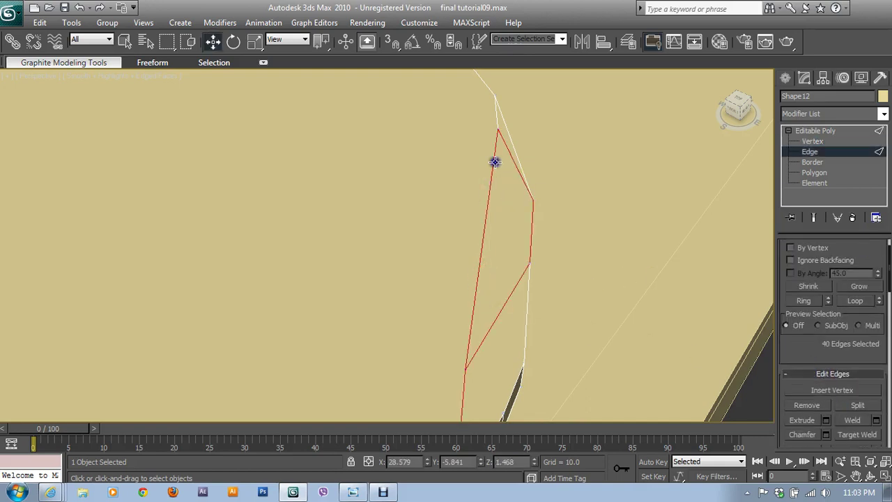
key(1)
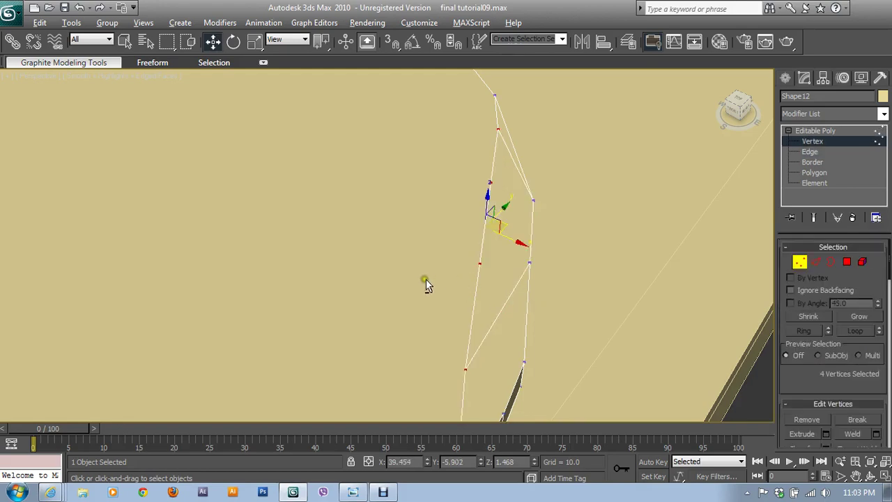
Maximize the Top wireframe viewport framed on the right side of the curve.
key(alt+w)
right_click(280, 214)
key(alt+w)
scroll(567, 159, up, 3)
mouse_move(566, 159)
middle_down()
mouse_move(318, 269)
mouse_move(510, 272)
middle_up()
Move a vertex on the diagonal rim edge into line with the curve.
click(482, 272)
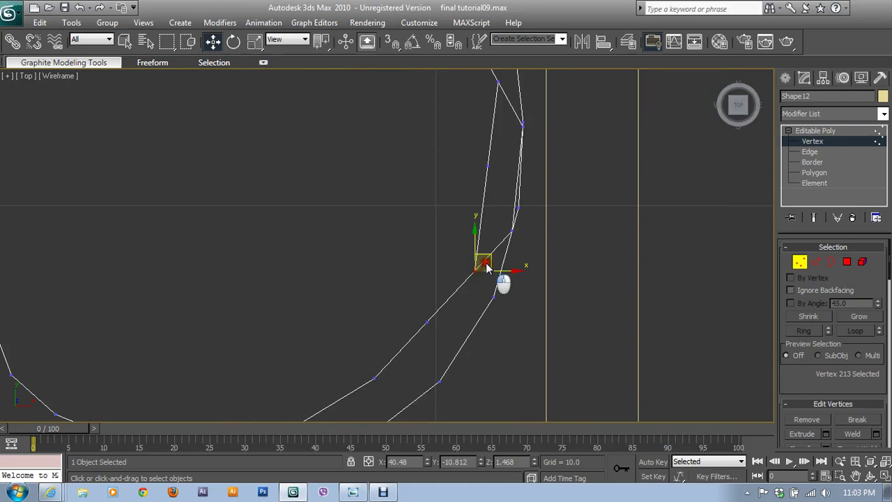
click(508, 270)
click(476, 268)
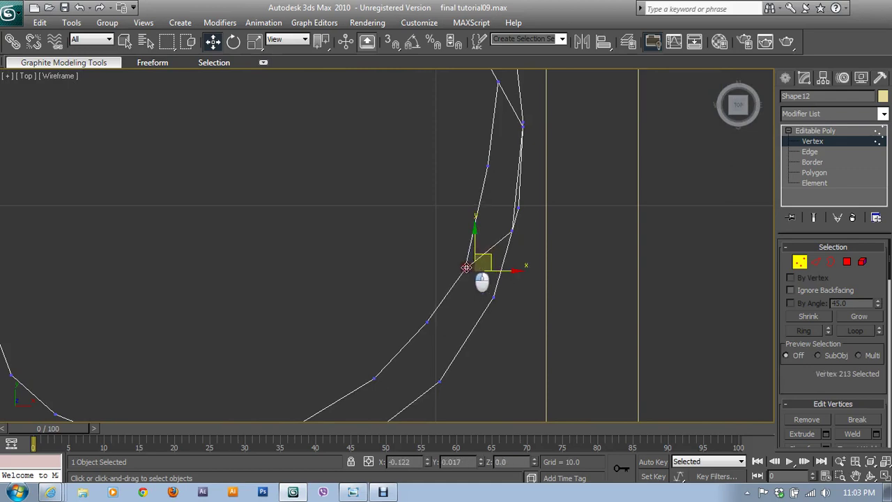
middle_drag(484, 281, 471, 378)
click(490, 199)
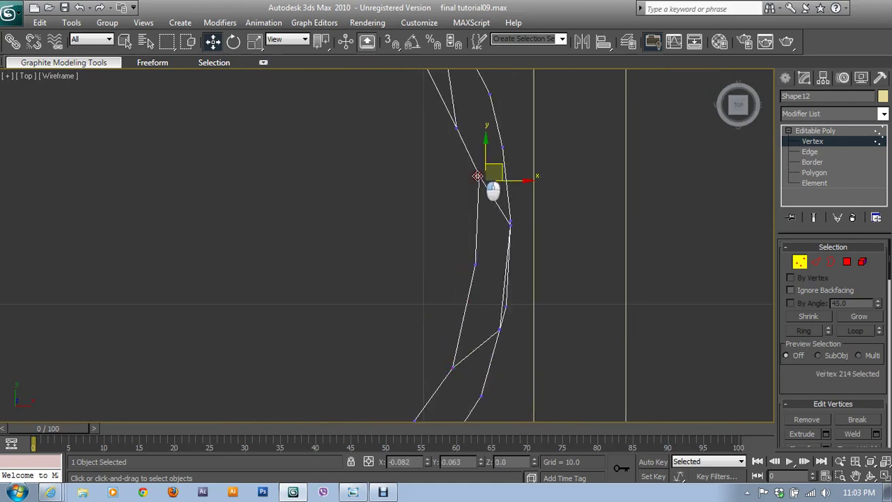
middle_drag(479, 182, 483, 286)
drag(455, 251, 465, 242)
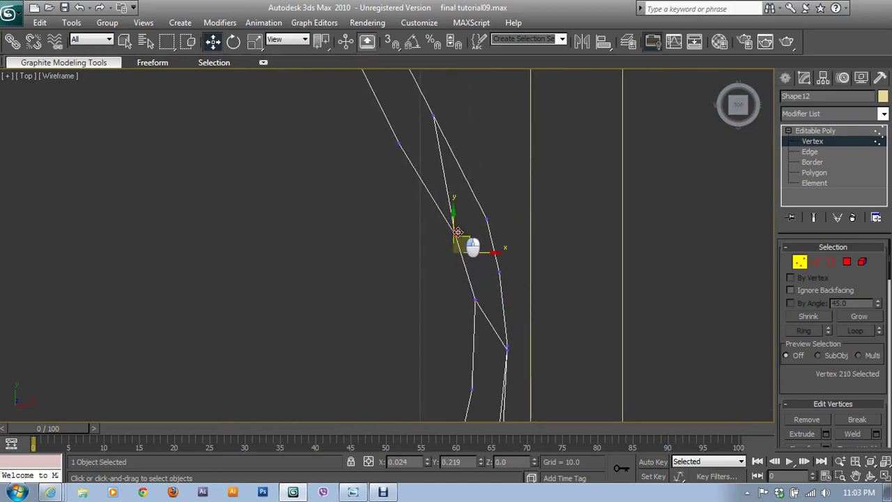
Nudge the remaining new rim vertices so the added edges follow the curve.
mouse_move(478, 213)
middle_down()
mouse_move(497, 246)
mouse_move(465, 274)
middle_up()
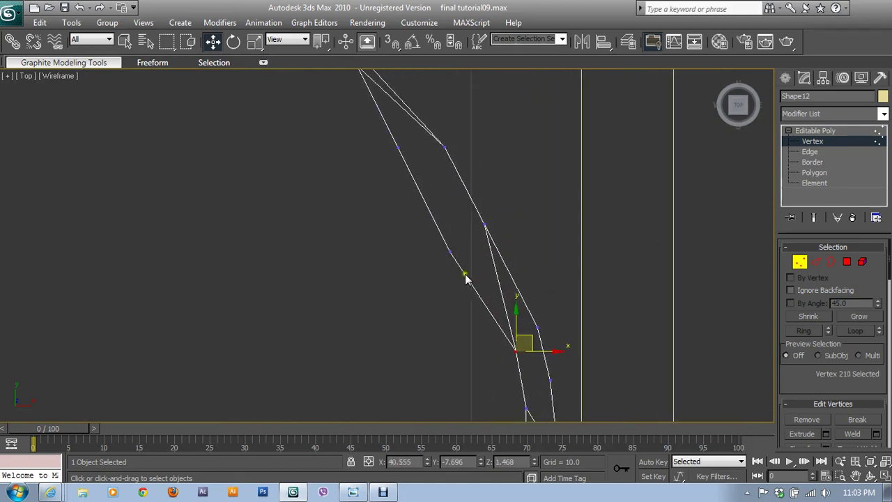
drag(452, 255, 474, 259)
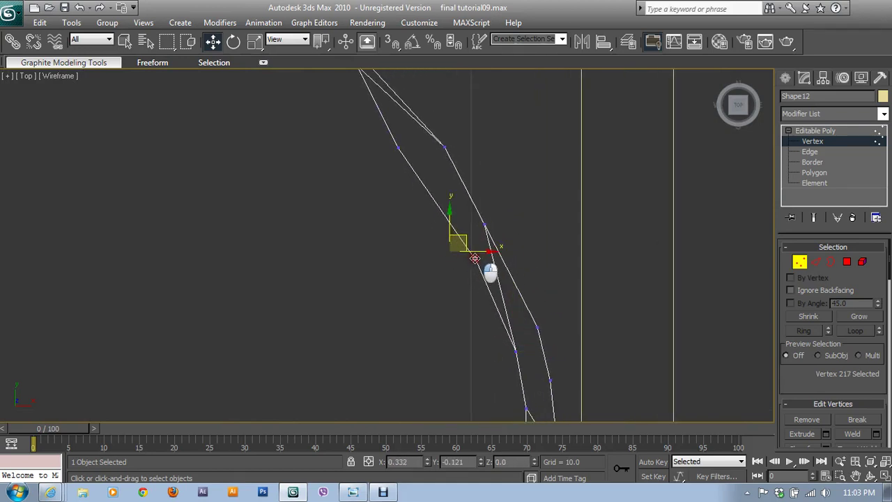
drag(474, 258, 430, 193)
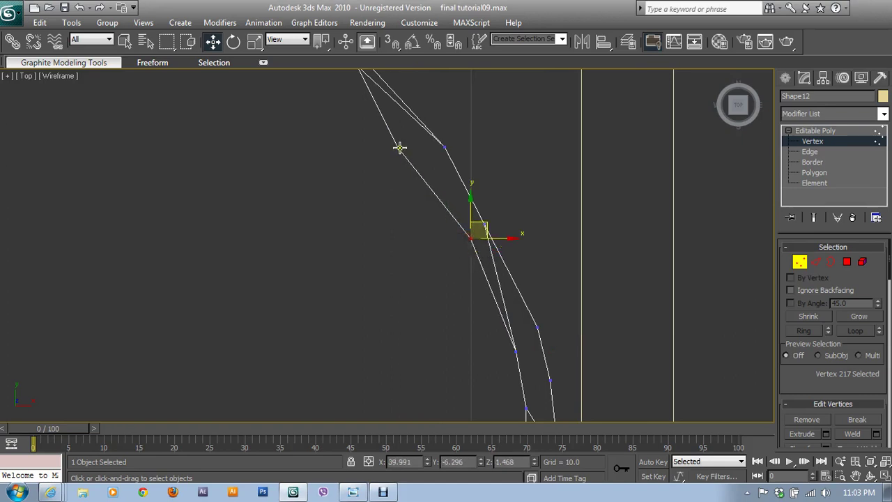
drag(443, 146, 430, 154)
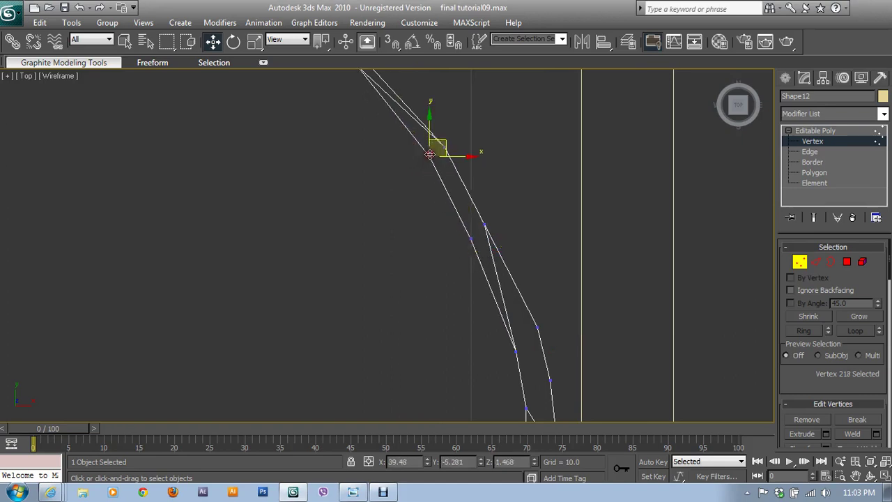
middle_drag(430, 153, 533, 342)
mouse_move(462, 254)
mouse_down()
mouse_move(435, 223)
mouse_move(470, 259)
mouse_up()
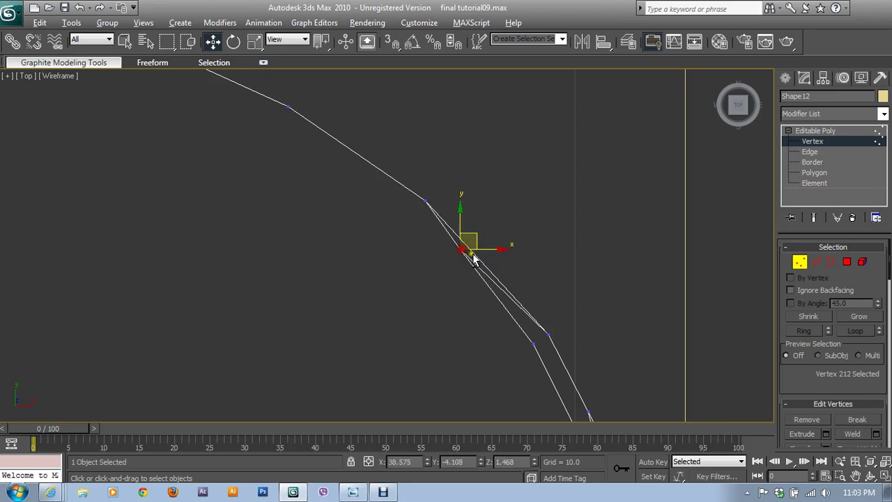
key(alt+w)
key(alt+w)
Remove three stray diagonal edges beside the rim.
alt+middle_drag(627, 368, 557, 343)
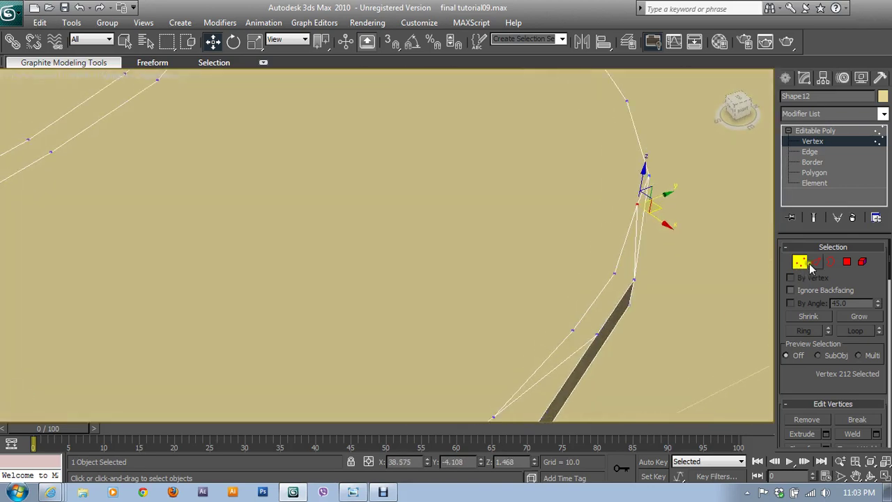
click(815, 261)
click(636, 257)
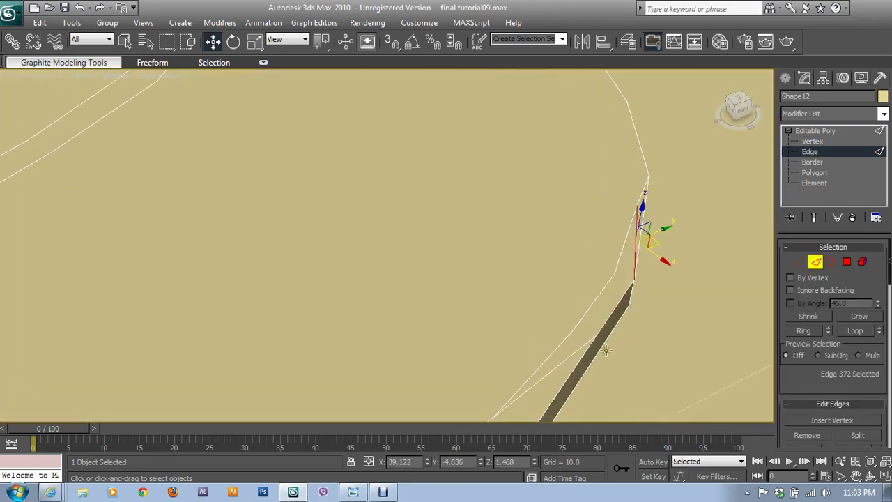
ctrl+click(572, 350)
alt+middle_drag(572, 351, 526, 362)
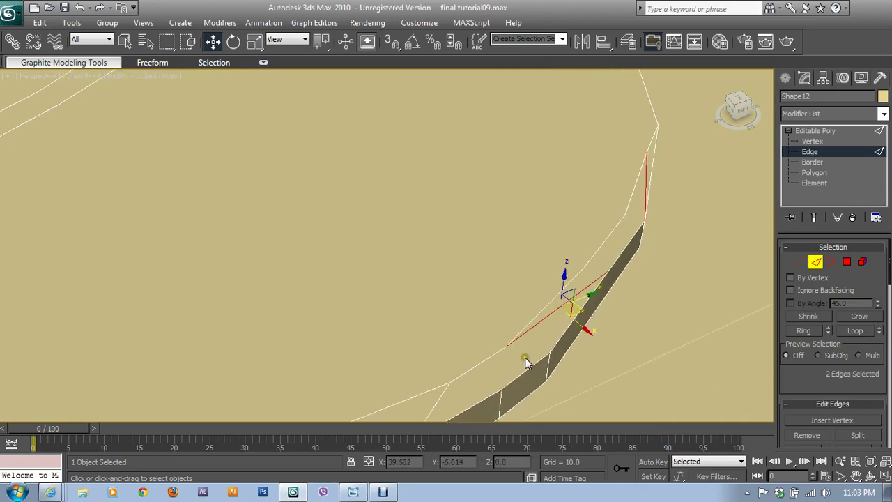
ctrl+click(450, 402)
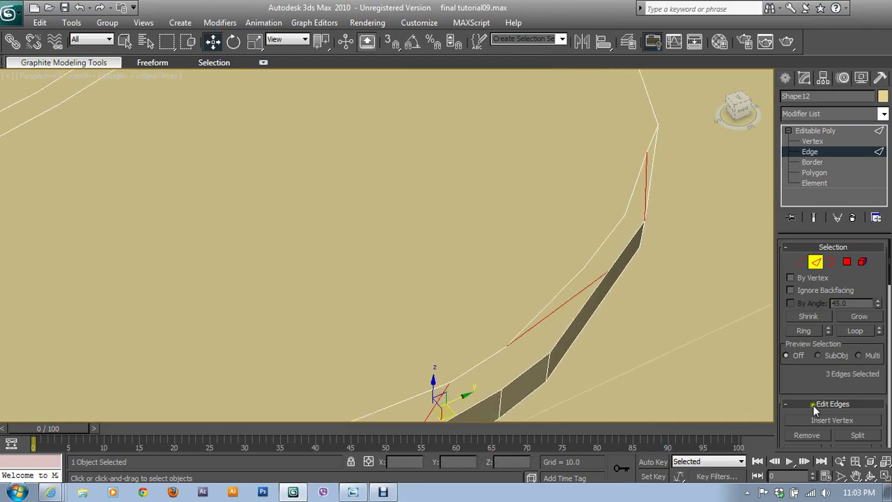
drag(813, 404, 813, 335)
click(542, 329)
Remove another edge crossing the top face near the rim.
middle_drag(541, 329, 641, 171)
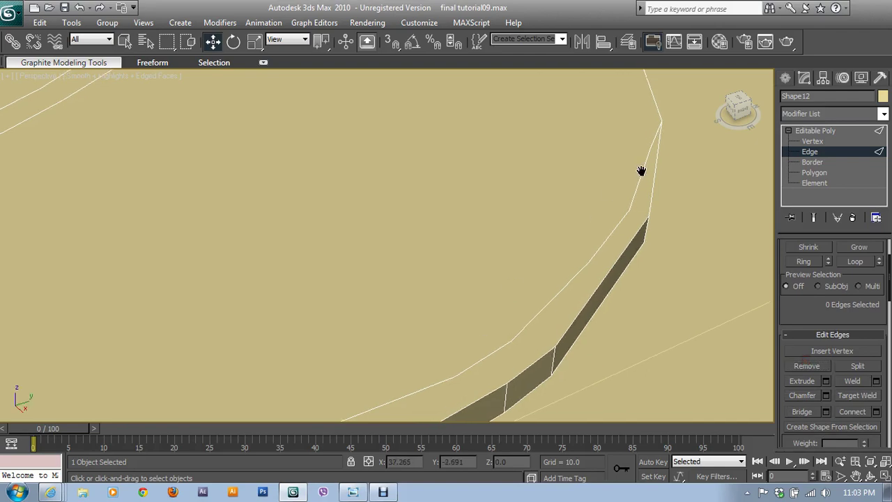
scroll(641, 171, down, 5)
scroll(451, 337, down, 1)
click(390, 341)
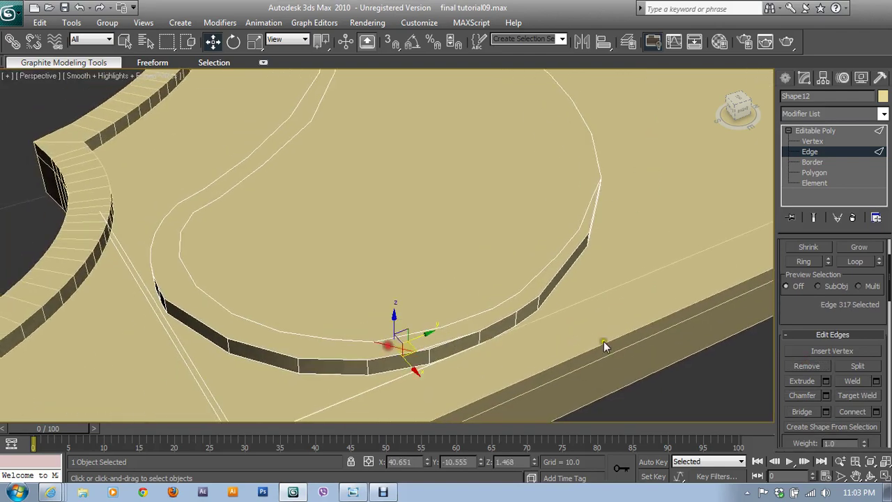
click(807, 366)
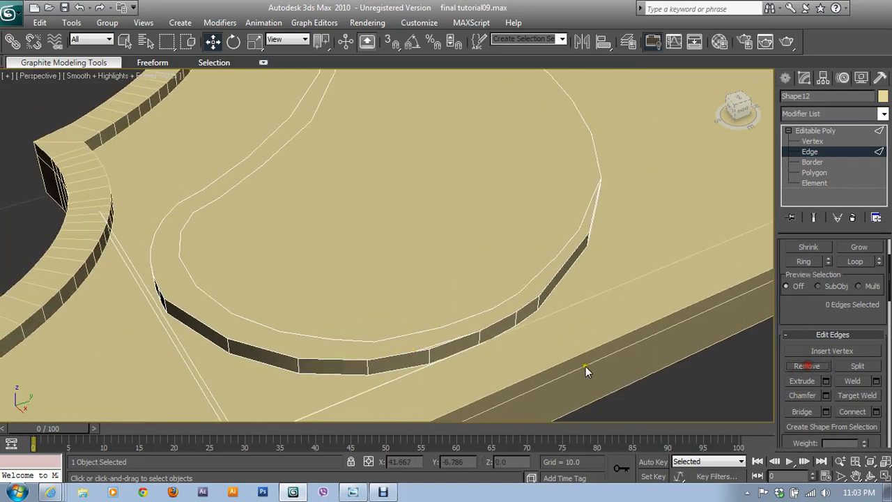
alt+middle_drag(585, 370, 474, 342)
mouse_move(588, 370)
alt+middle_down()
mouse_move(520, 358)
mouse_move(511, 285)
mouse_move(567, 276)
mouse_move(591, 304)
mouse_move(617, 273)
alt+middle_up()
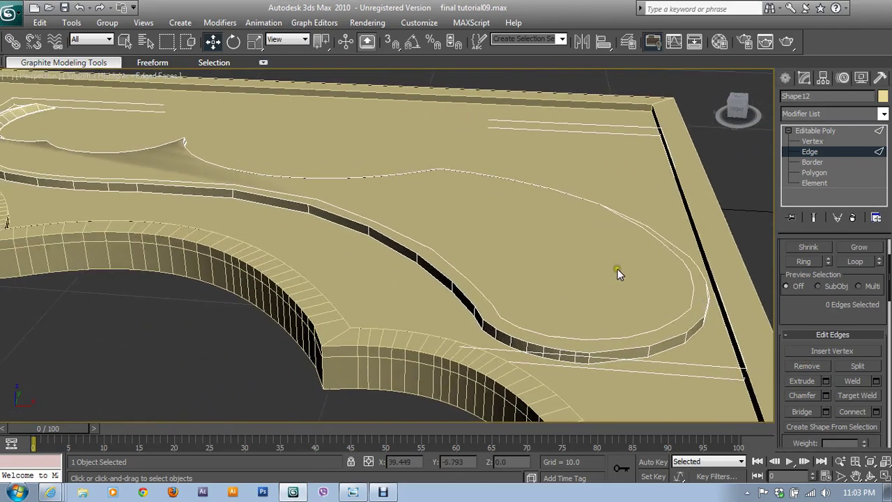
Connect the first two rim and inner-outline vertex pairs with edges.
click(811, 141)
mouse_move(335, 245)
alt+middle_down()
mouse_move(228, 262)
mouse_move(299, 299)
mouse_move(141, 314)
alt+middle_up()
click(172, 209)
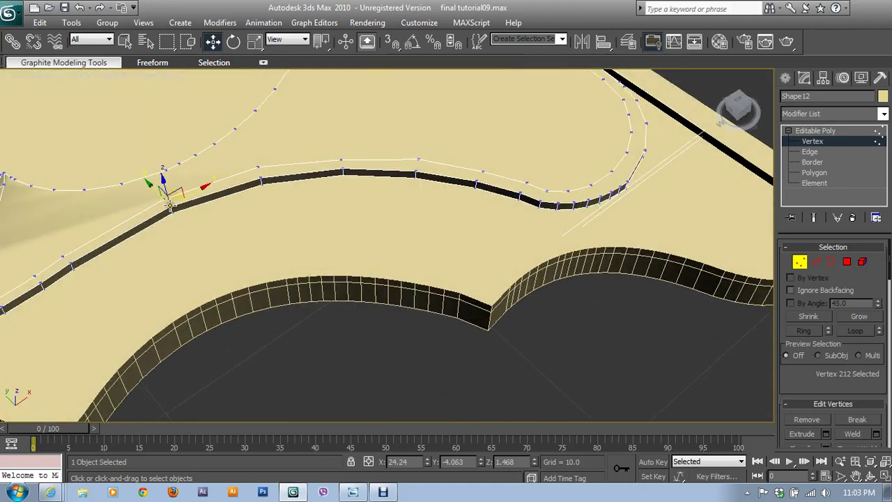
drag(815, 377, 805, 314)
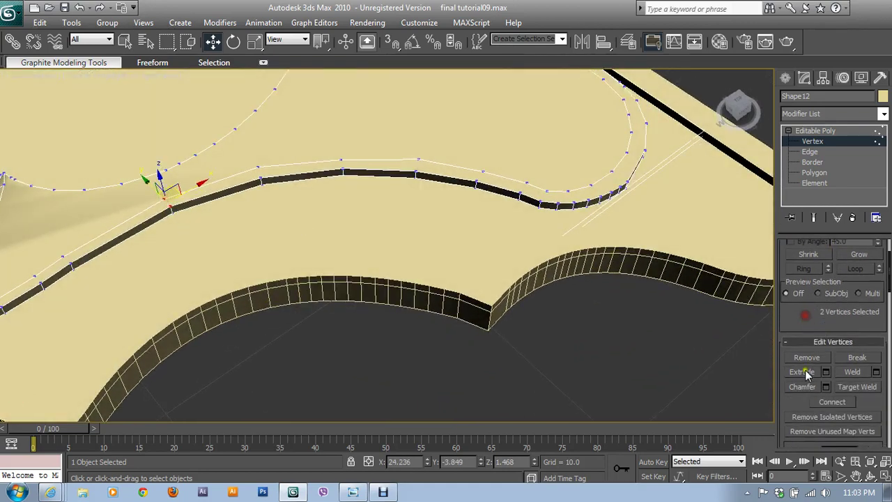
click(827, 402)
click(259, 179)
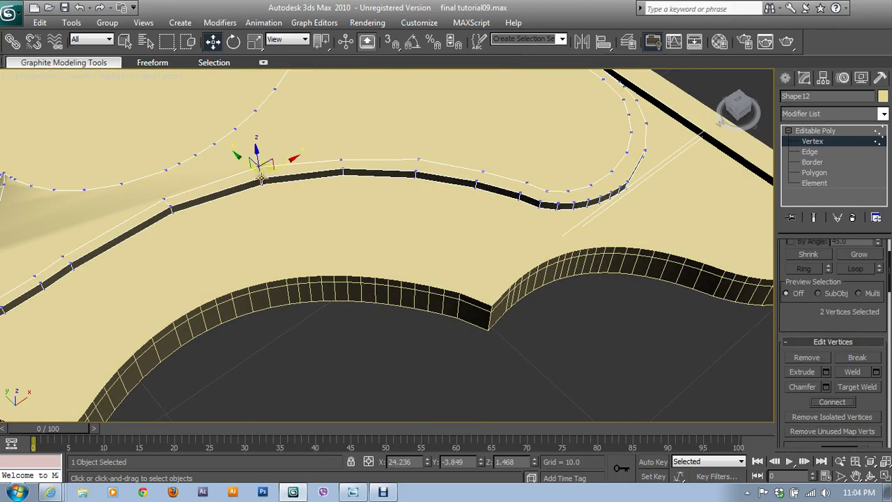
click(840, 403)
Box-select the next vertex pairs along the curve and connect them.
click(342, 161)
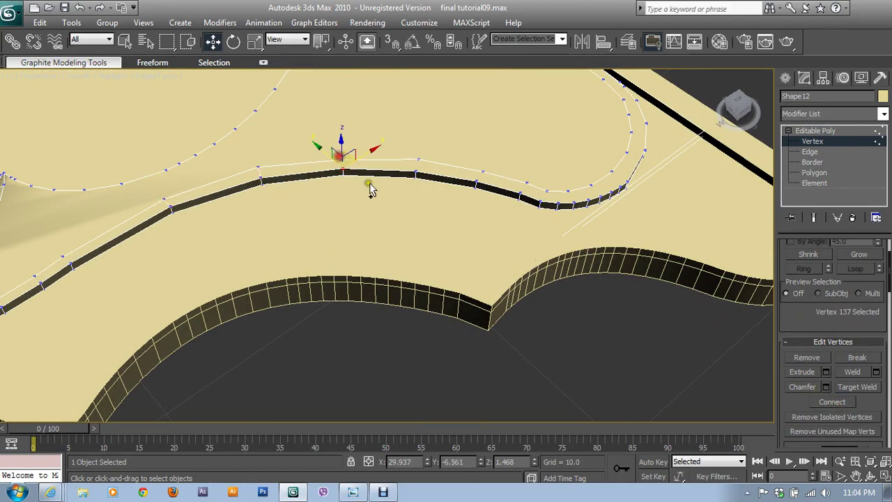
click(343, 170)
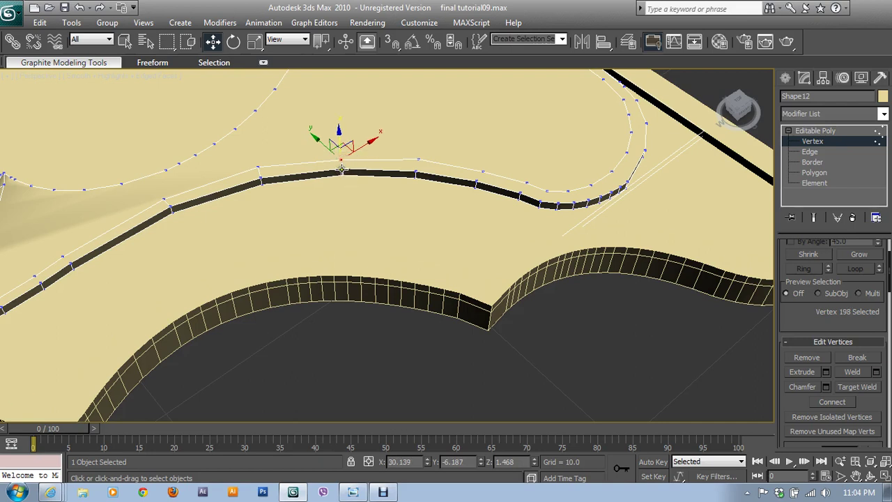
ctrl+click(343, 170)
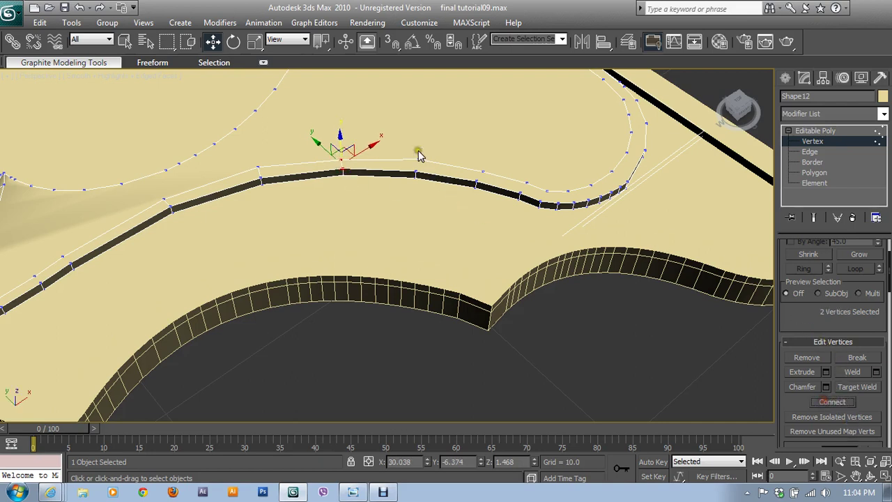
drag(402, 134, 431, 175)
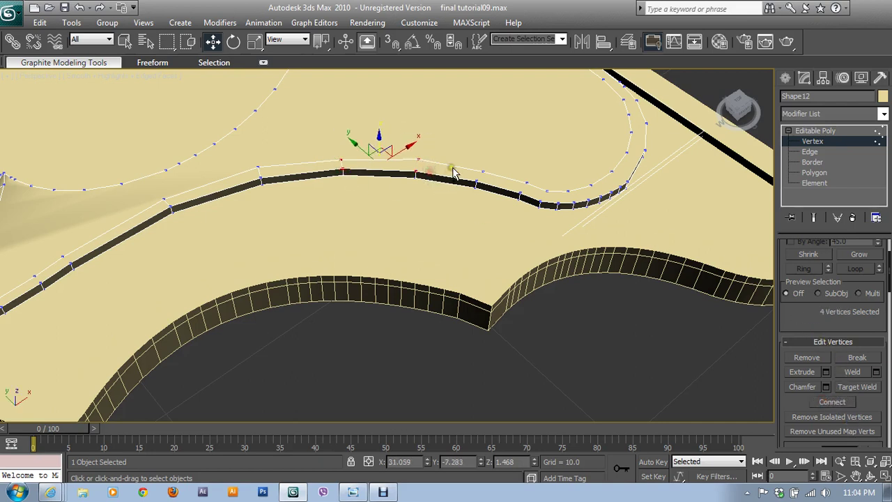
click(833, 401)
drag(439, 146, 413, 174)
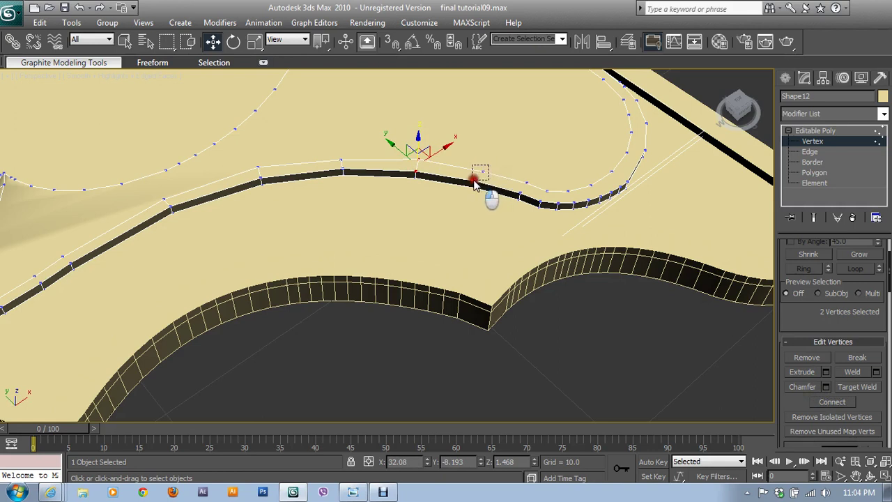
drag(471, 174, 512, 192)
click(831, 403)
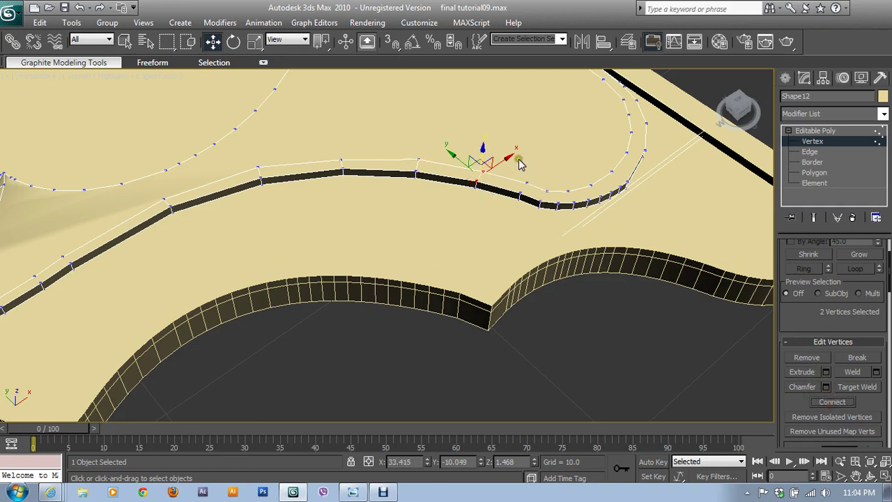
Connect three more rim and inner-outline vertex pairs further along the curve.
click(527, 183)
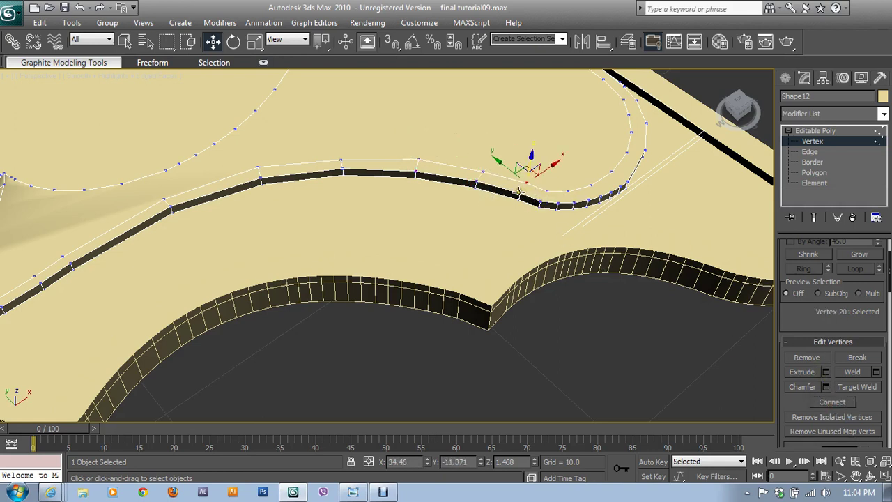
ctrl+click(518, 193)
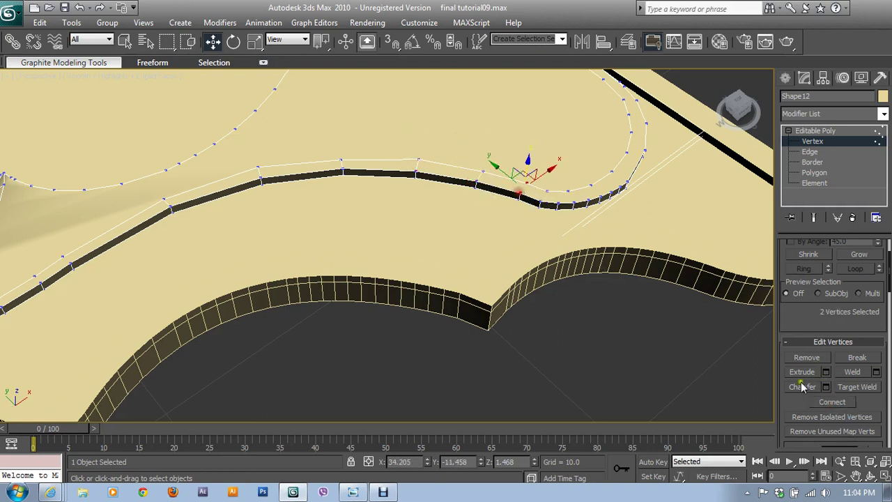
click(542, 199)
ctrl+click(541, 202)
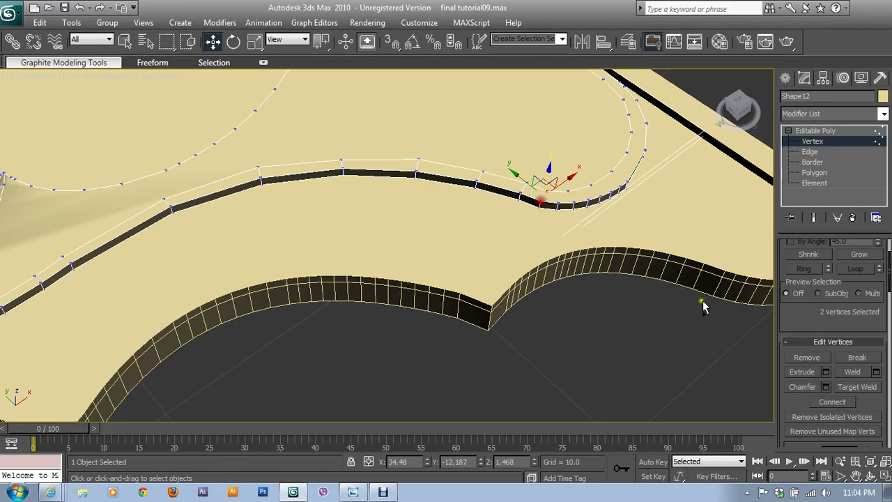
click(830, 402)
click(587, 205)
ctrl+click(601, 208)
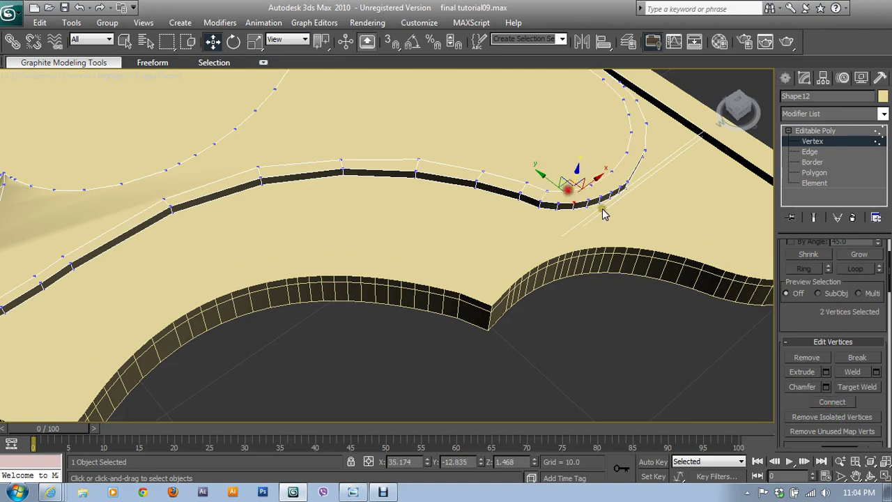
click(833, 402)
mouse_move(692, 293)
alt+middle_down()
mouse_move(564, 232)
mouse_move(355, 239)
mouse_move(576, 315)
alt+middle_up()
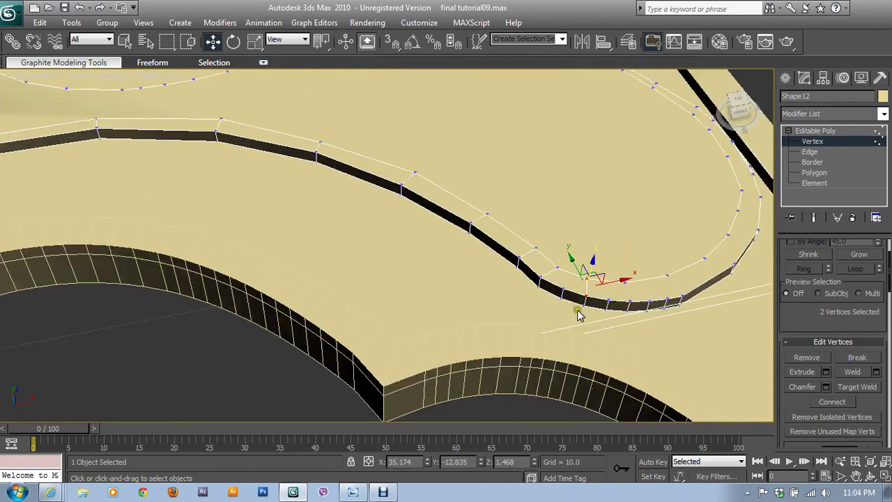
Connect the next vertex pairs along the curve with short edges.
click(630, 298)
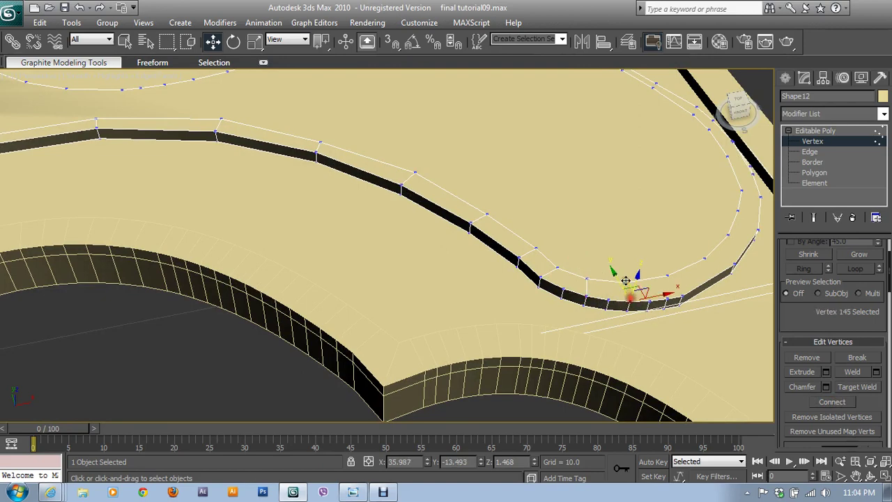
click(833, 402)
click(681, 296)
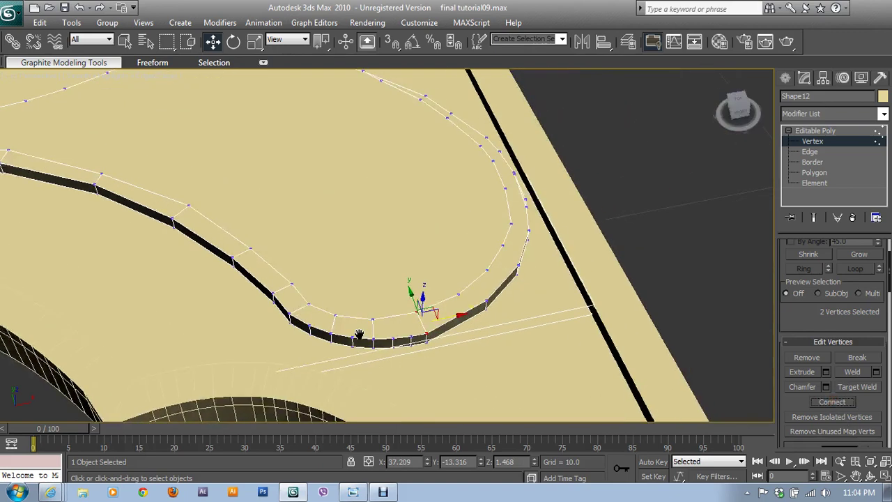
alt+middle_drag(418, 299, 422, 337)
click(472, 305)
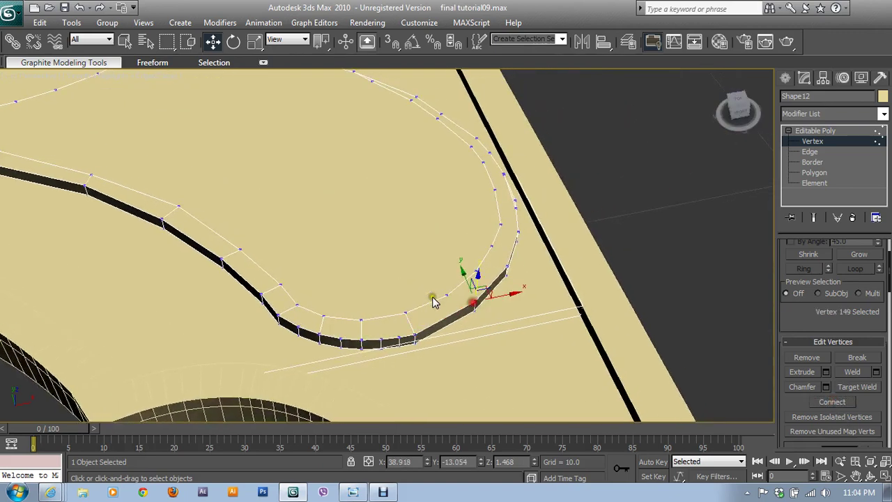
click(830, 402)
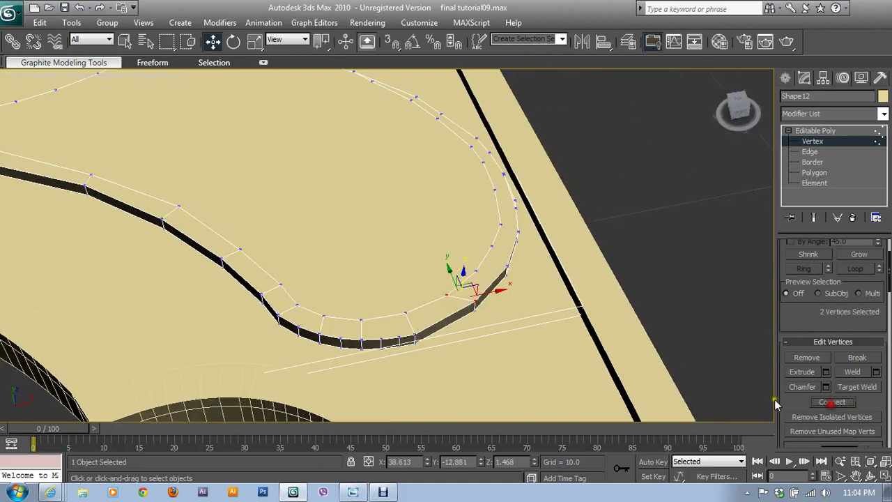
Connect the vertex pairs around the rim's rounded end.
click(504, 266)
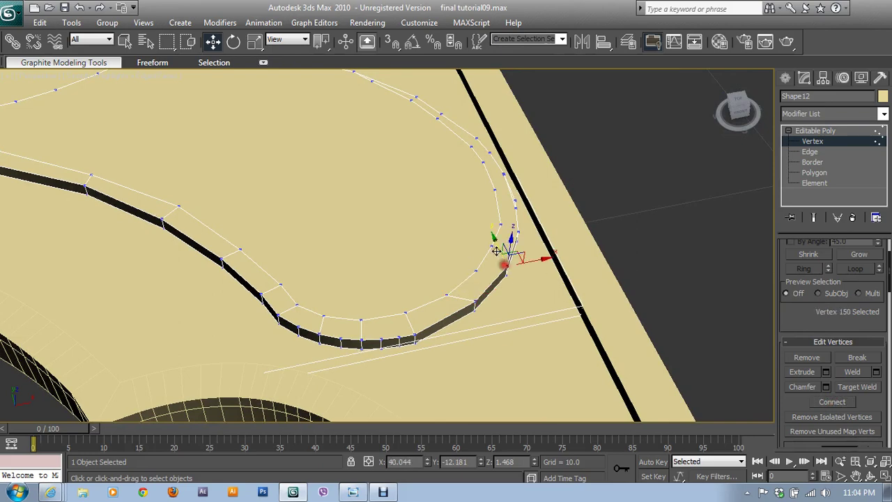
click(839, 404)
alt+middle_drag(508, 268, 423, 309)
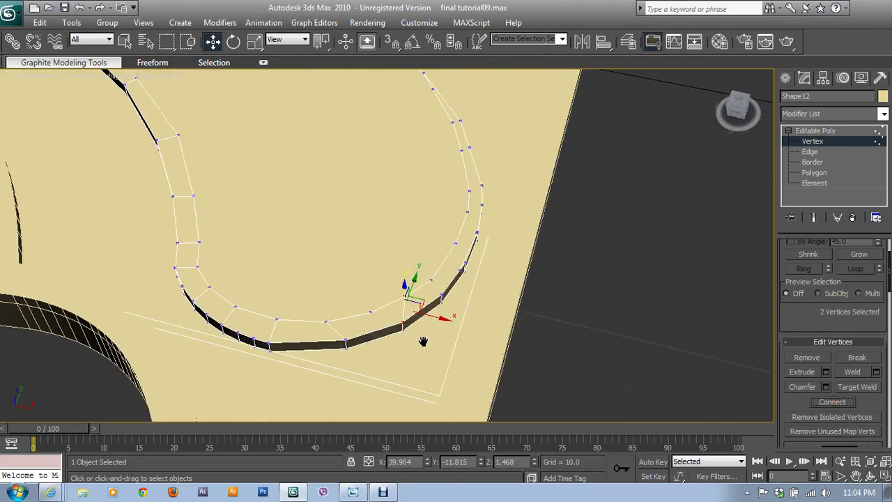
click(436, 290)
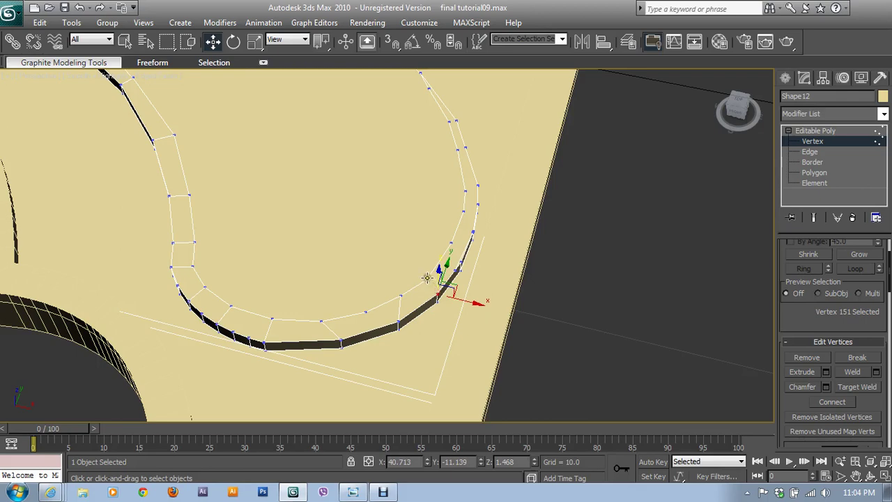
ctrl+click(427, 278)
click(845, 402)
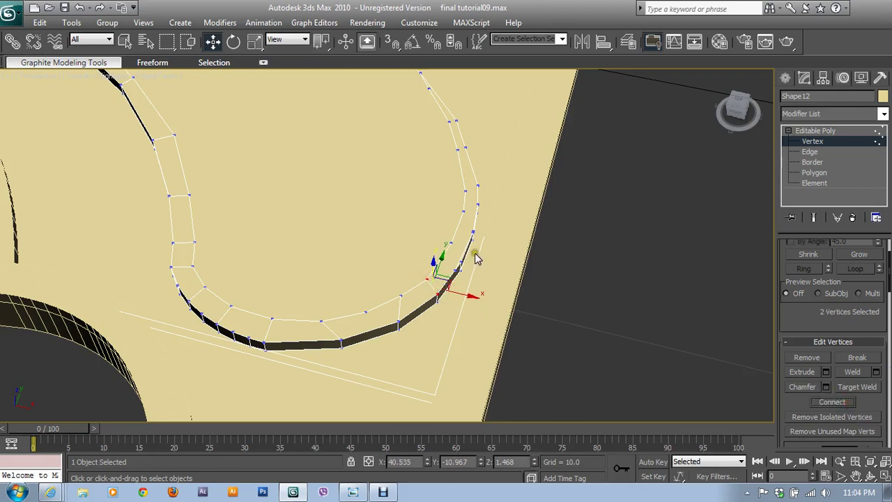
scroll(545, 249, down, 5)
Remove the stray edge on the rim wall, then return to Vertex level.
scroll(464, 271, up, 2)
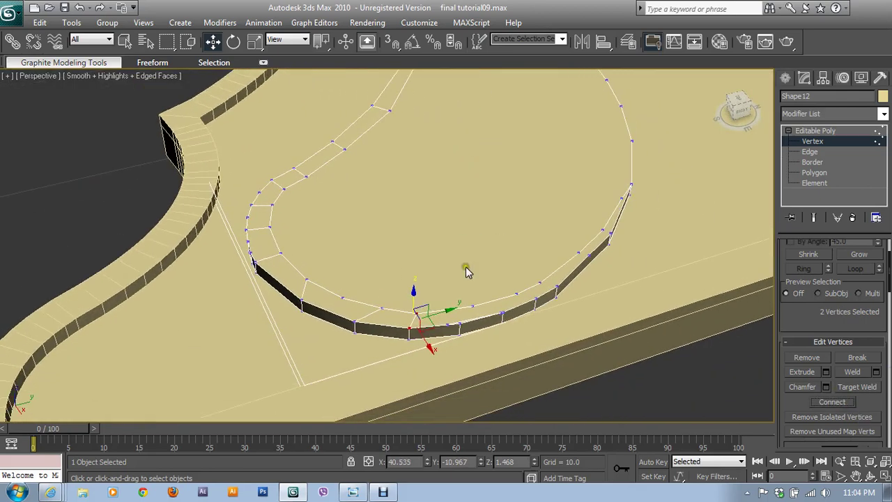
scroll(463, 336, up, 2)
click(489, 355)
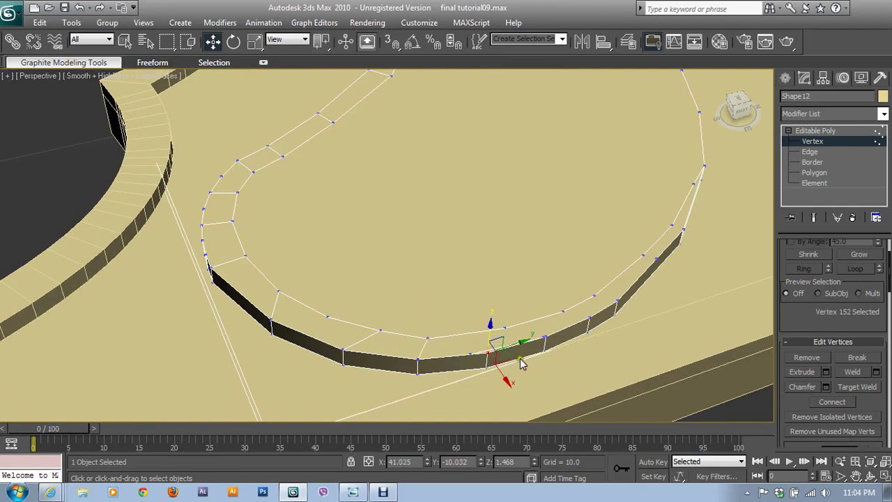
click(469, 353)
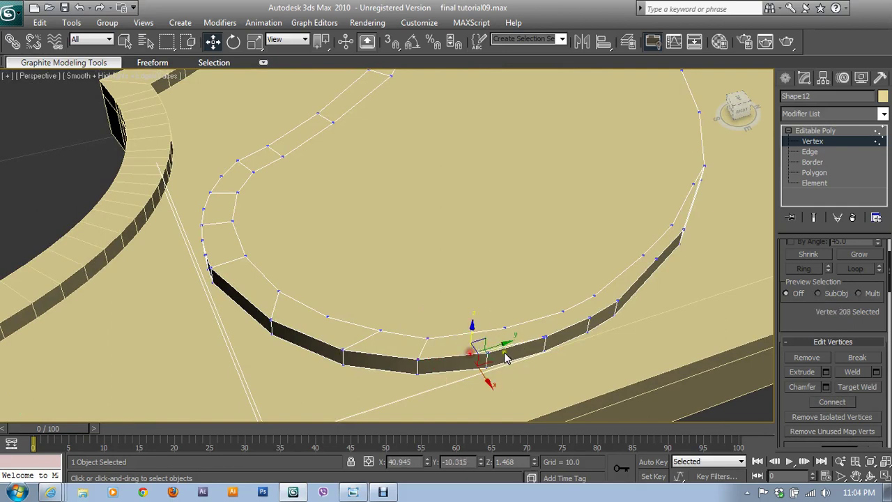
click(810, 151)
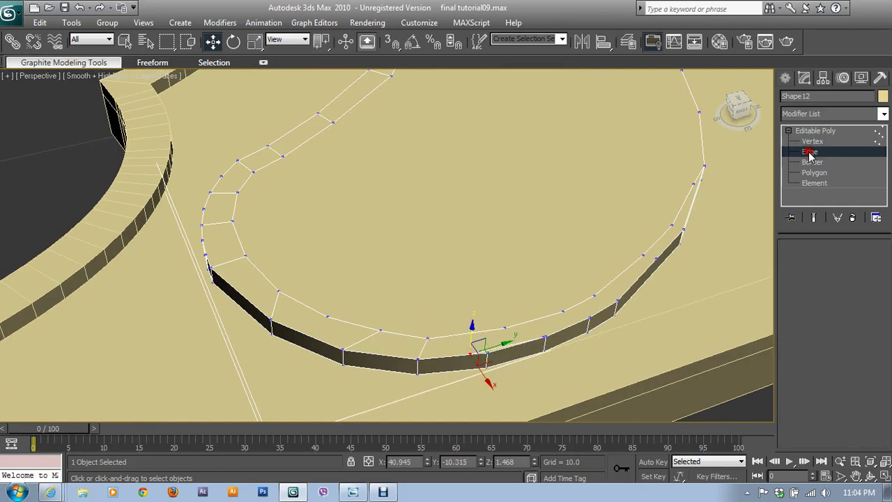
click(498, 345)
scroll(809, 355, down, 2)
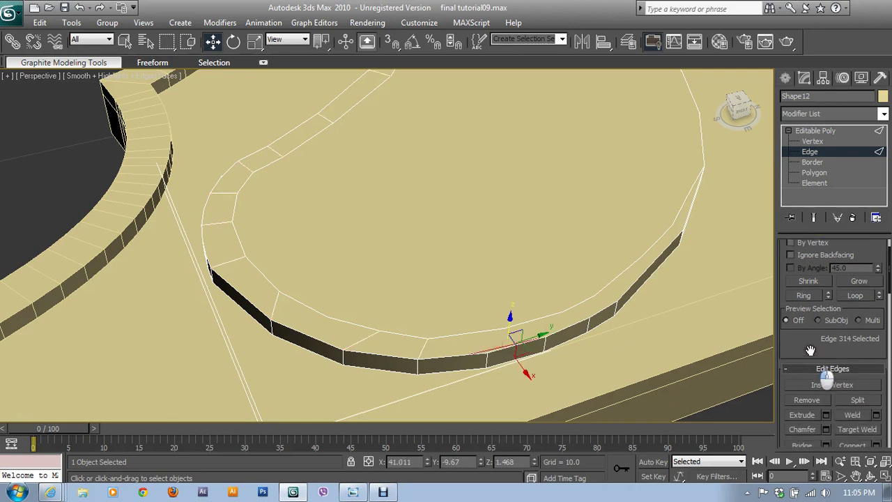
click(808, 401)
click(811, 142)
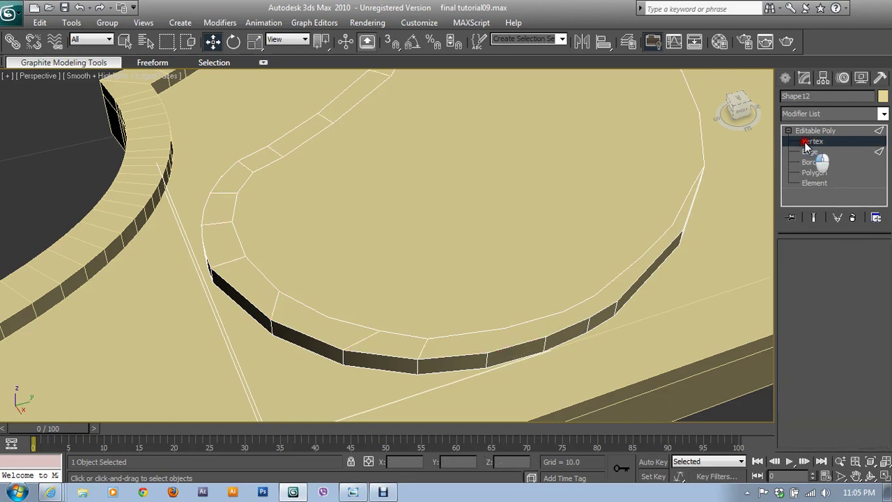
Connect two rim vertex pairs with edges and remove two unneeded vertices.
ctrl+click(499, 326)
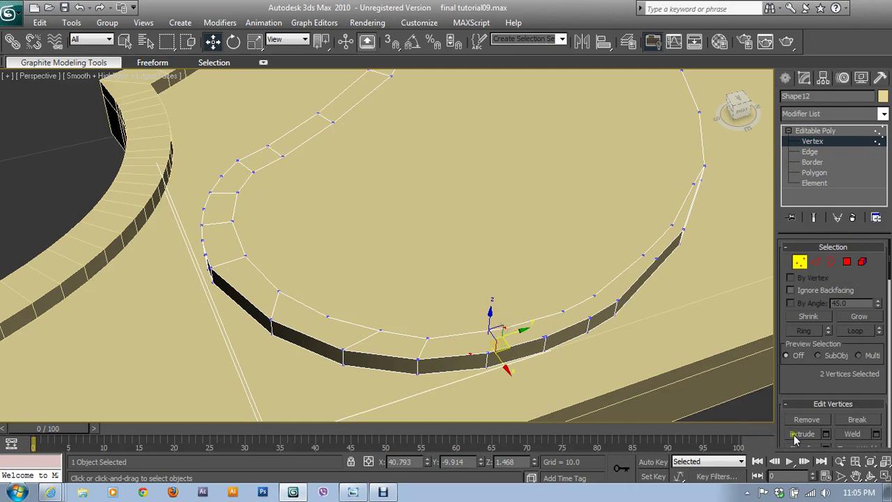
scroll(806, 367, down, 3)
click(832, 397)
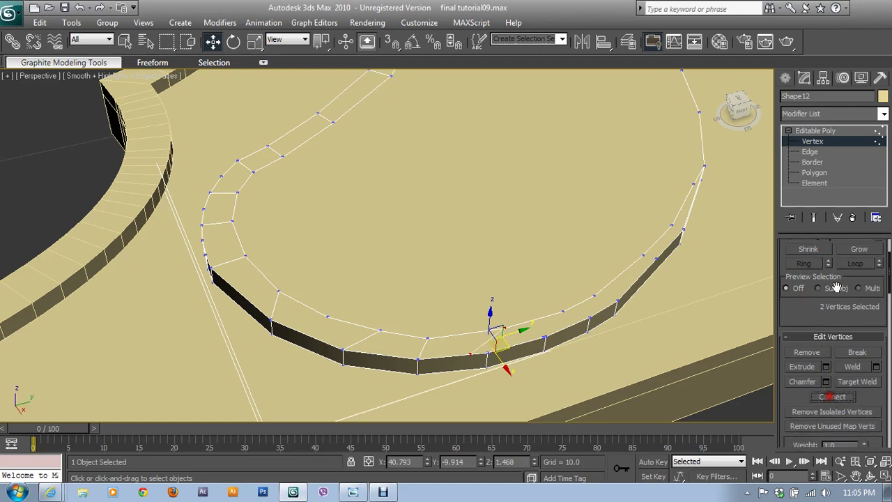
click(547, 342)
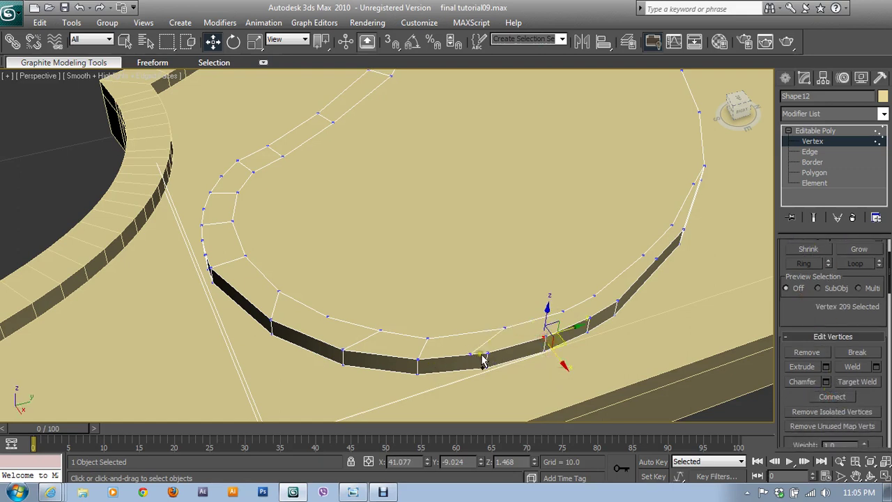
drag(483, 359, 494, 351)
click(820, 397)
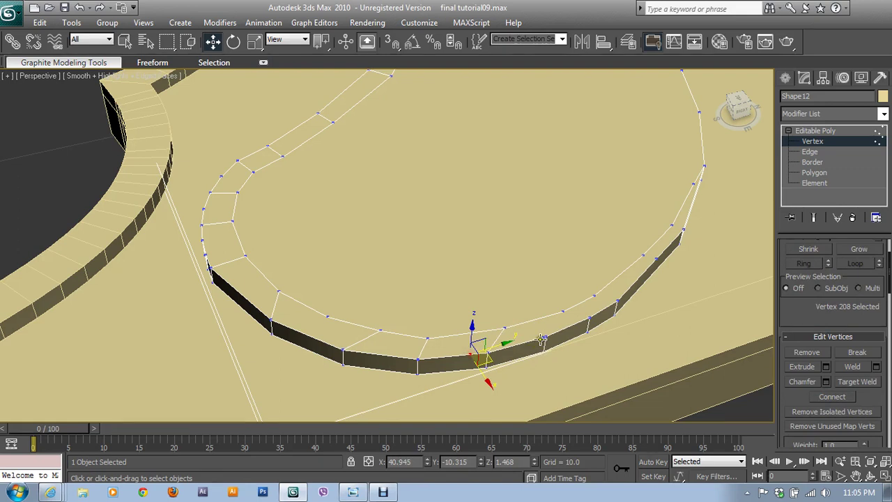
drag(534, 345, 545, 353)
click(807, 353)
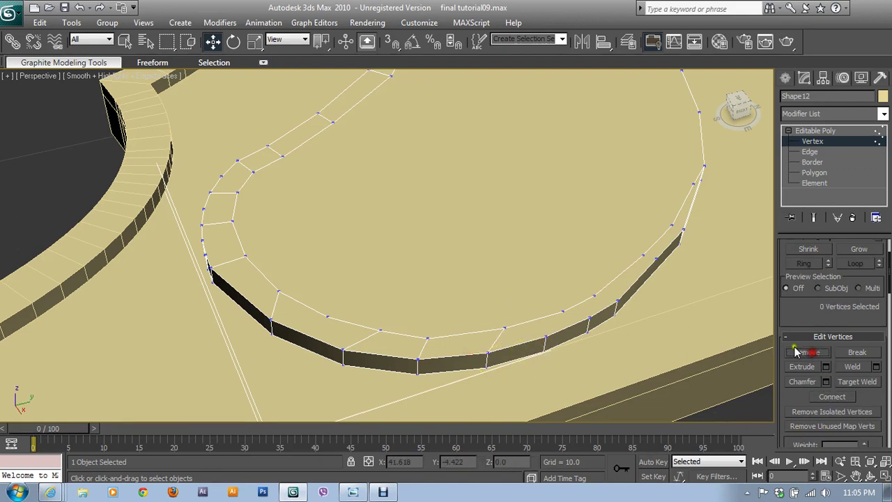
Connect further vertex pairs up the far side of the rim's curve.
drag(587, 329, 578, 312)
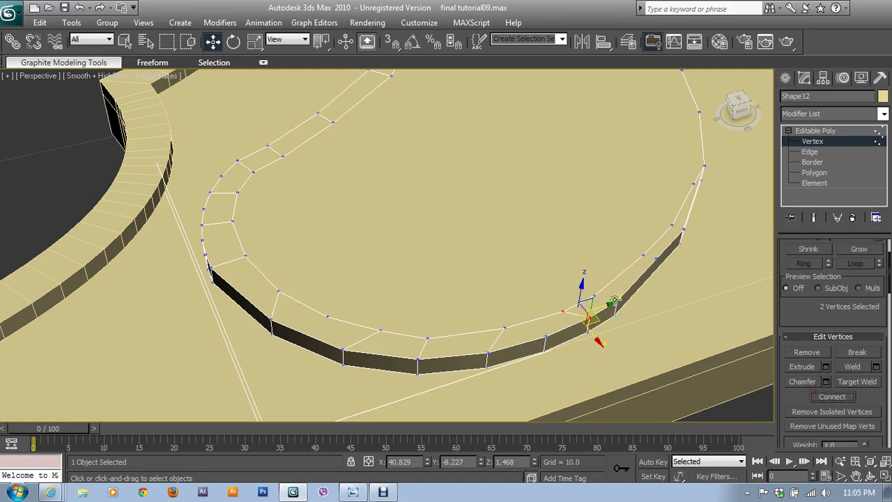
drag(589, 315, 617, 298)
click(832, 396)
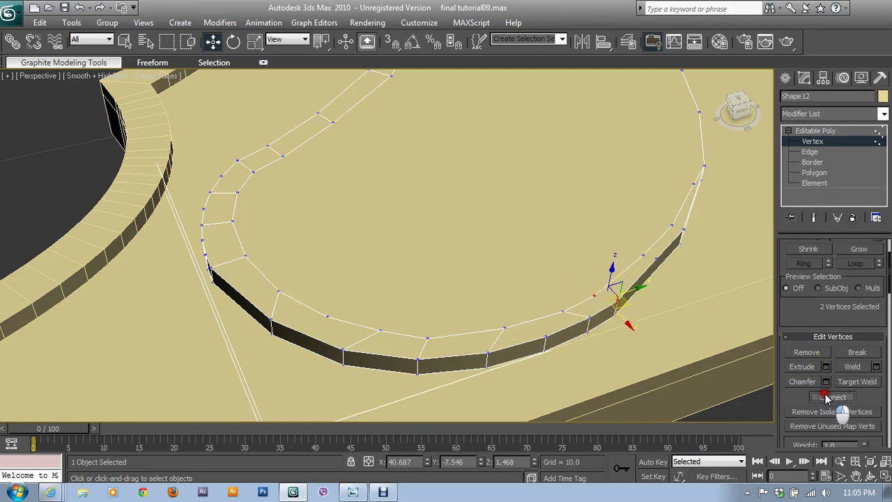
click(655, 259)
ctrl+click(640, 253)
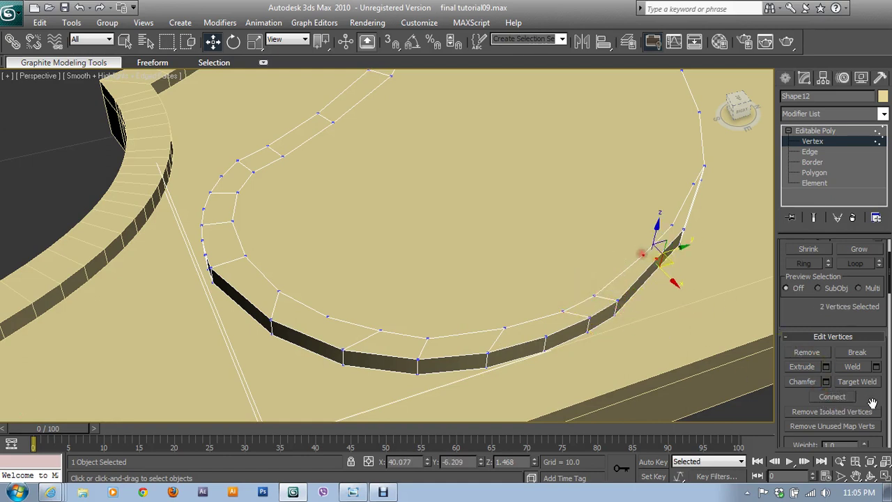
click(832, 396)
click(683, 230)
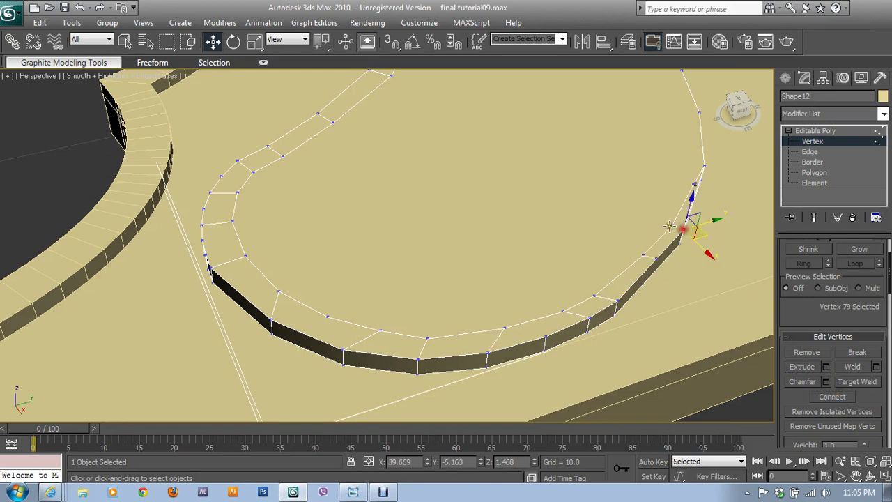
ctrl+click(672, 224)
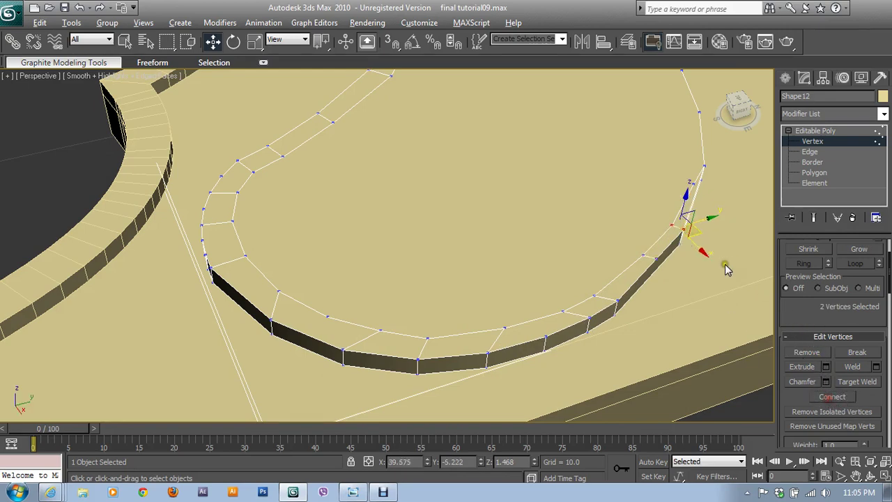
alt+middle_drag(724, 265, 232, 179)
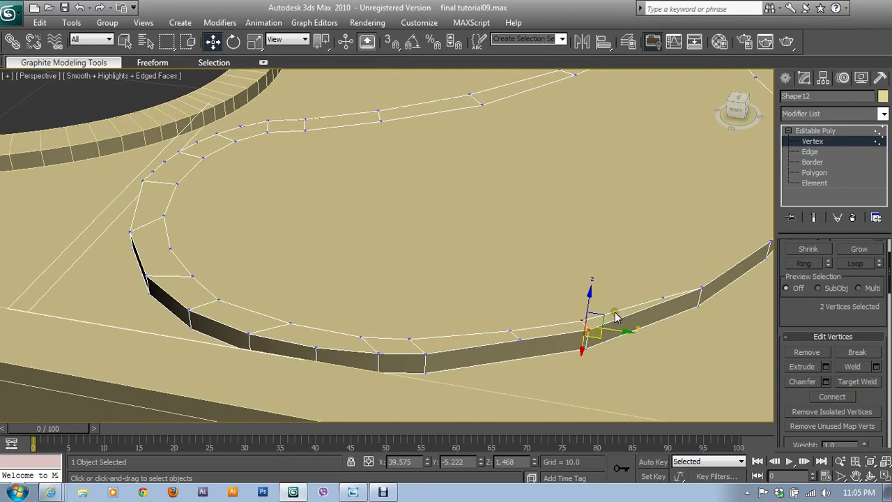
Orbit the Perspective view around the relief's rim, then return to four viewports with Top active.
click(663, 296)
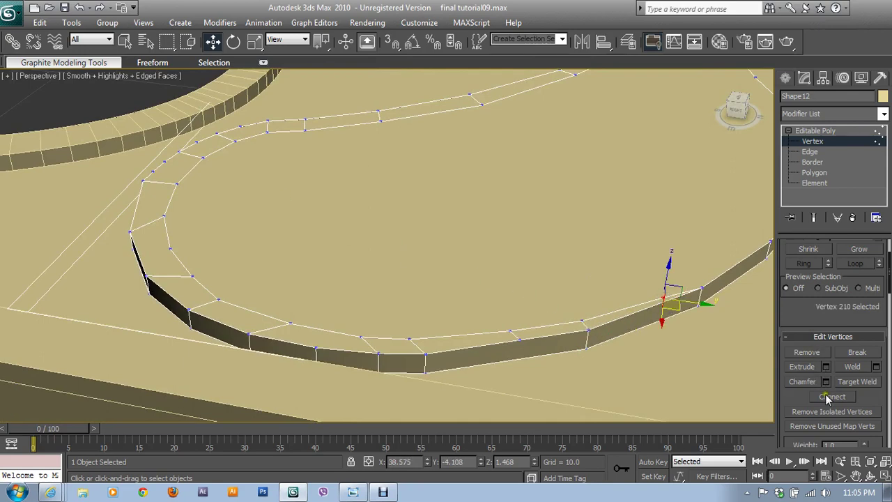
click(657, 368)
mouse_move(690, 248)
alt+middle_down()
mouse_move(467, 328)
mouse_move(535, 274)
alt+middle_up()
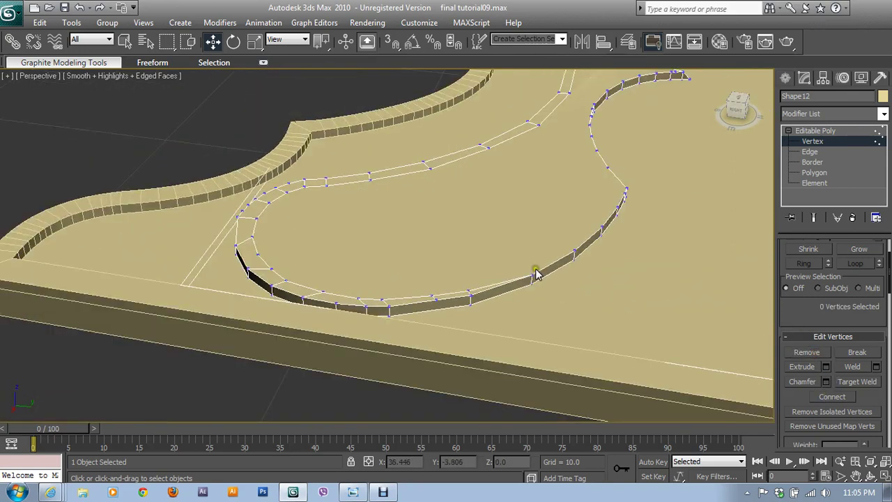
mouse_move(568, 221)
alt+middle_down()
mouse_move(517, 203)
mouse_move(541, 235)
mouse_move(289, 342)
mouse_move(466, 288)
mouse_move(522, 244)
mouse_move(611, 330)
mouse_move(604, 308)
alt+middle_up()
mouse_move(456, 339)
alt+middle_down()
mouse_move(547, 339)
mouse_move(482, 180)
mouse_move(531, 224)
alt+middle_up()
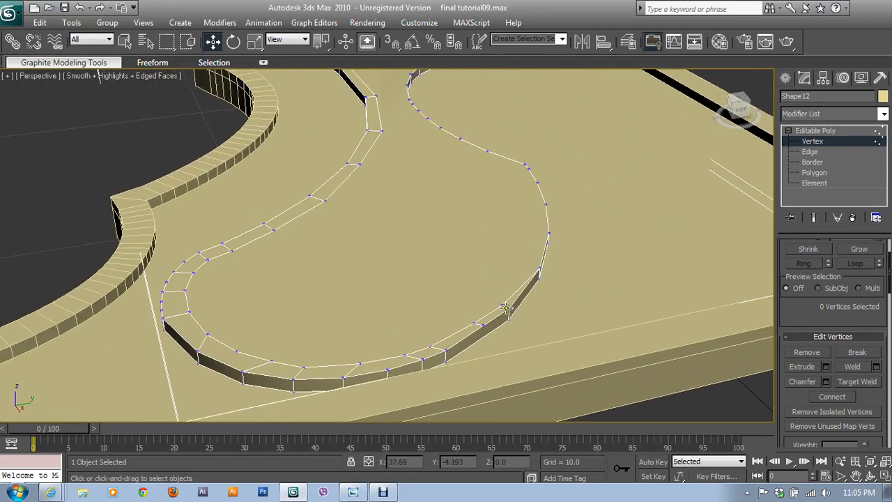
key(alt+w)
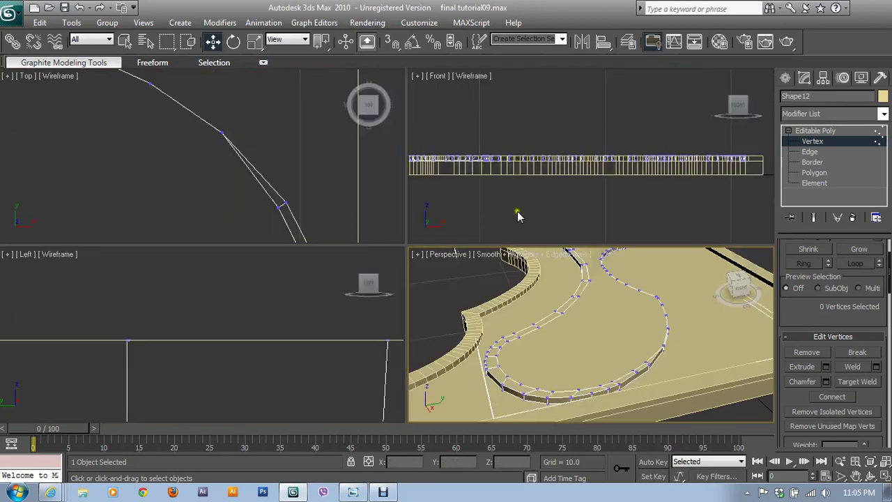
click(229, 173)
Maximize the Top view on the rim and start selecting vertices along its right-hand curve.
key(alt+w)
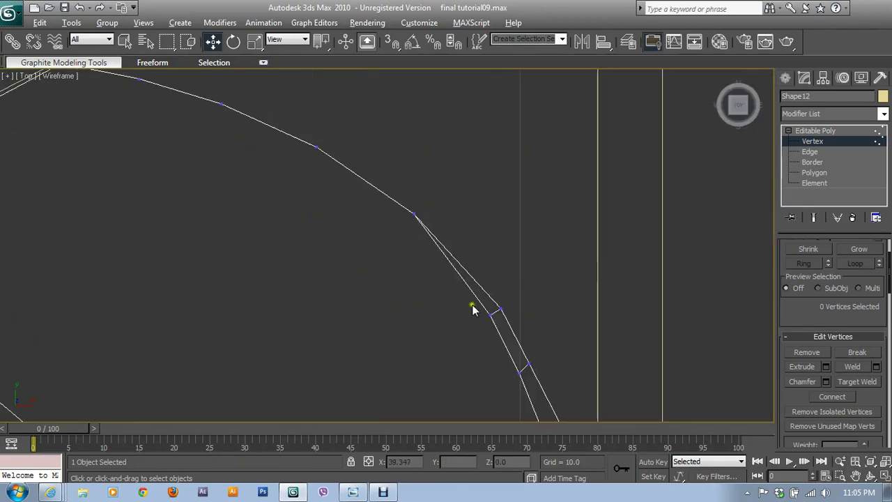
middle_drag(474, 309, 425, 189)
drag(378, 176, 394, 194)
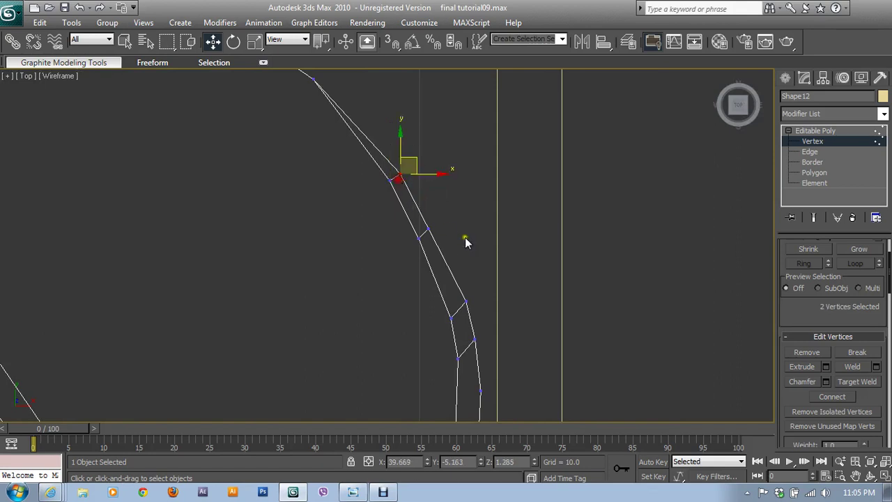
ctrl+drag(426, 221, 450, 255)
drag(509, 281, 514, 370)
middle_drag(475, 257, 455, 226)
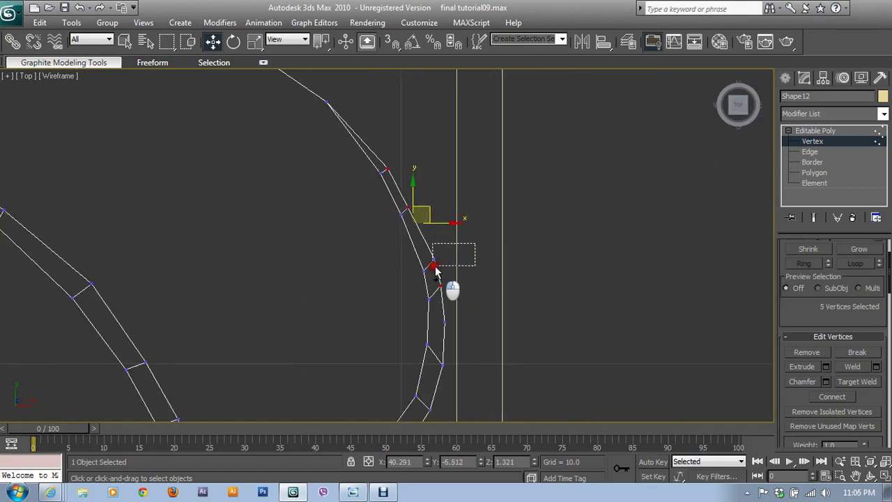
ctrl+drag(435, 266, 436, 268)
middle_drag(433, 192, 441, 151)
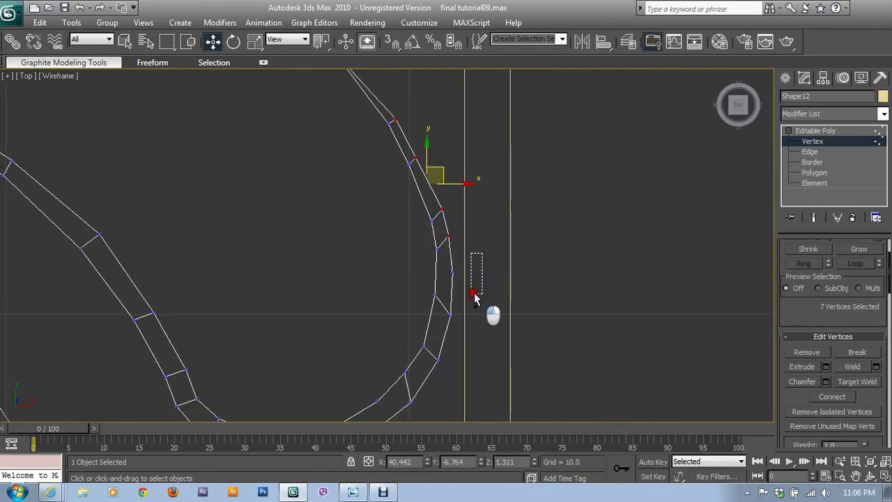
ctrl+drag(486, 258, 455, 324)
middle_drag(465, 341, 548, 142)
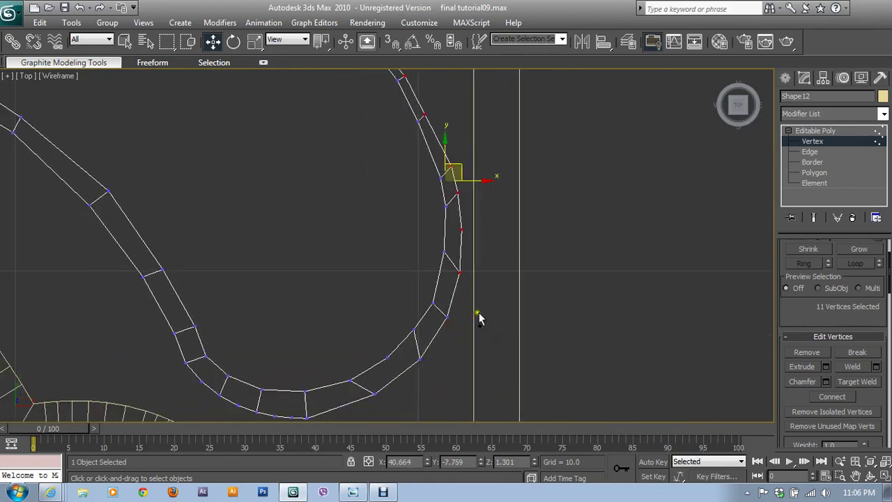
ctrl+drag(479, 315, 444, 331)
ctrl+drag(424, 367, 418, 372)
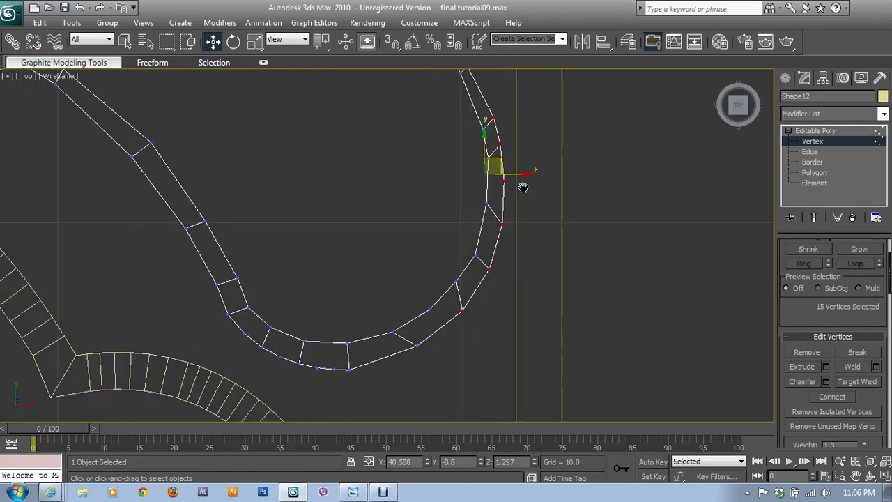
middle_drag(414, 372, 470, 328)
ctrl+drag(443, 355, 432, 326)
Add the rim vertices along the bottom and lower-left of the curve to the selection.
mouse_move(362, 380)
ctrl+mouse_down()
mouse_move(303, 358)
mouse_move(255, 323)
mouse_move(249, 291)
ctrl+mouse_up()
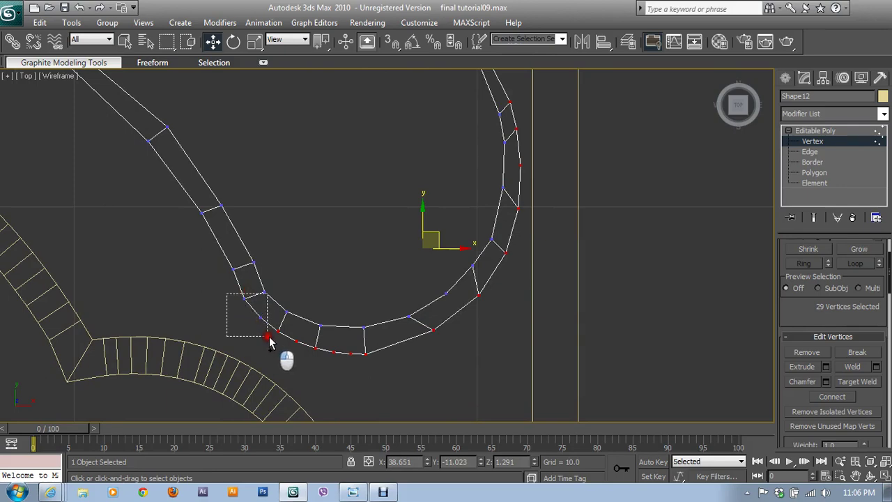
ctrl+drag(269, 341, 269, 342)
ctrl+drag(206, 257, 239, 288)
middle_drag(239, 288, 412, 424)
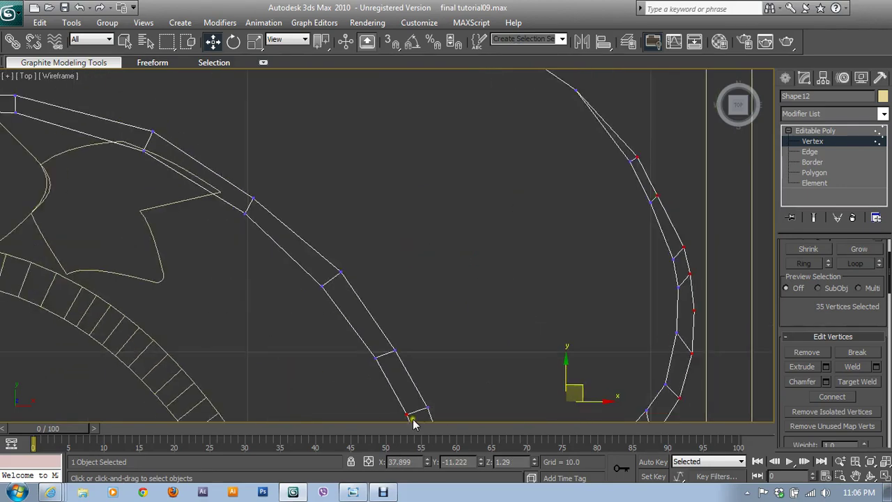
ctrl+drag(362, 345, 399, 390)
ctrl+drag(288, 271, 352, 321)
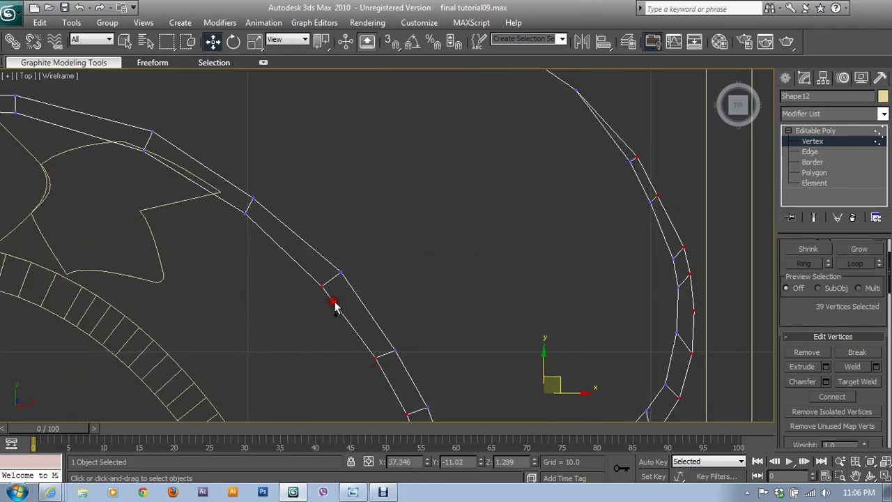
middle_drag(255, 250, 367, 286)
ctrl+drag(345, 252, 374, 284)
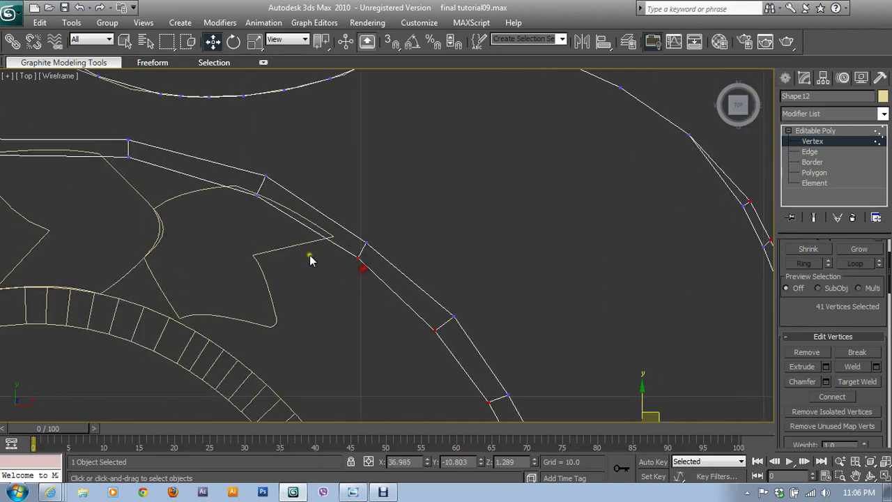
mouse_move(313, 255)
middle_down()
mouse_move(504, 318)
mouse_move(512, 307)
middle_up()
ctrl+drag(477, 273, 437, 242)
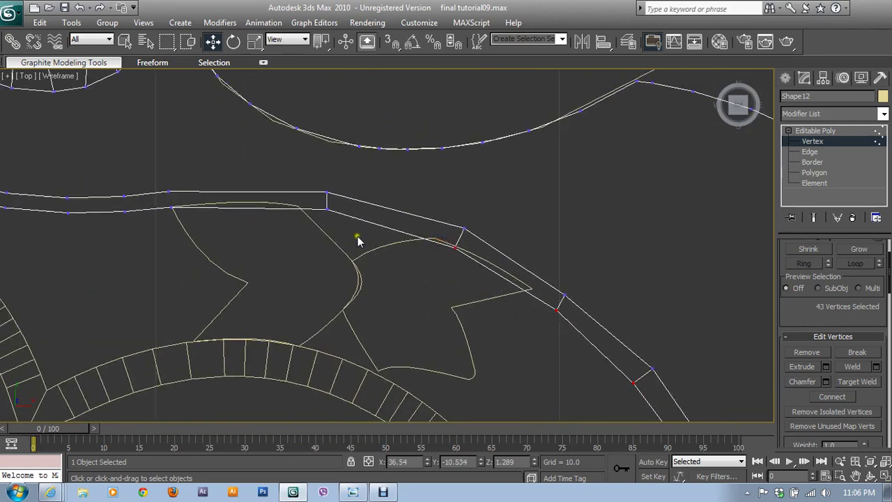
ctrl+drag(356, 239, 310, 202)
middle_drag(301, 234, 557, 245)
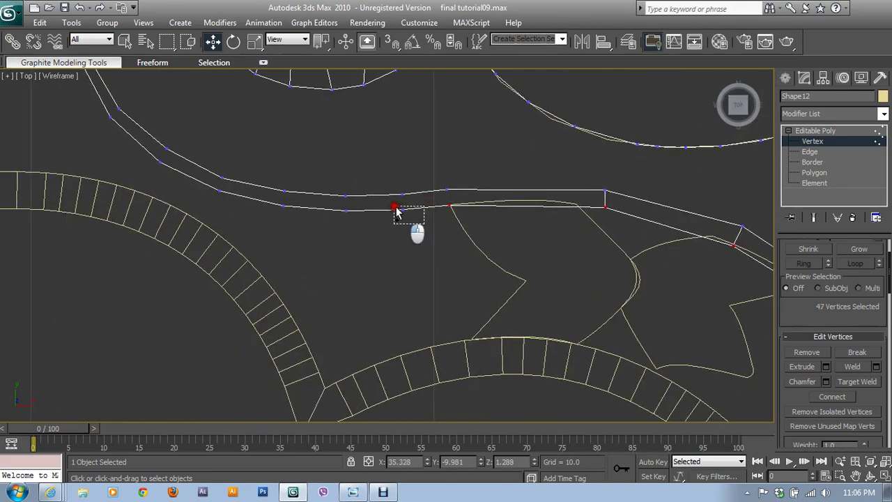
ctrl+drag(426, 202, 388, 246)
ctrl+drag(331, 190, 374, 229)
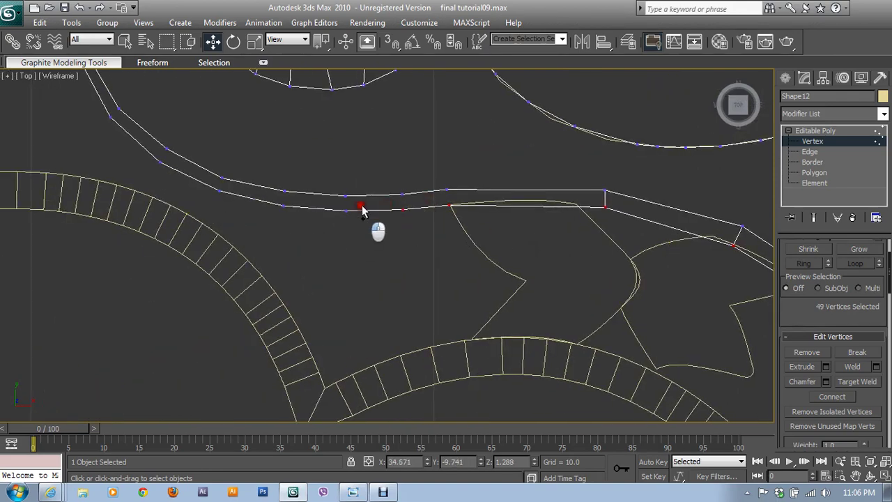
mouse_move(295, 218)
middle_down()
mouse_move(406, 253)
mouse_move(506, 315)
middle_up()
Complete the 71-vertex rim selection along the left curve to its end, then restore four viewports.
ctrl+click(490, 285)
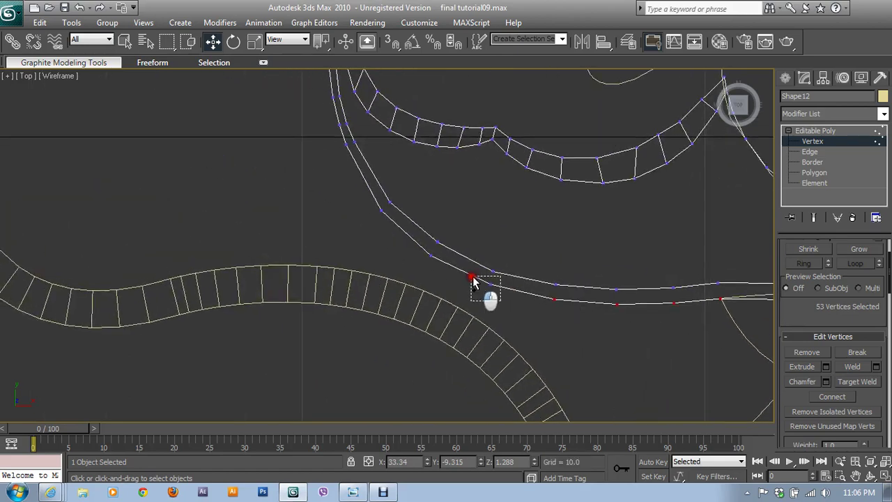
ctrl+click(430, 255)
ctrl+click(377, 213)
ctrl+drag(380, 218, 371, 207)
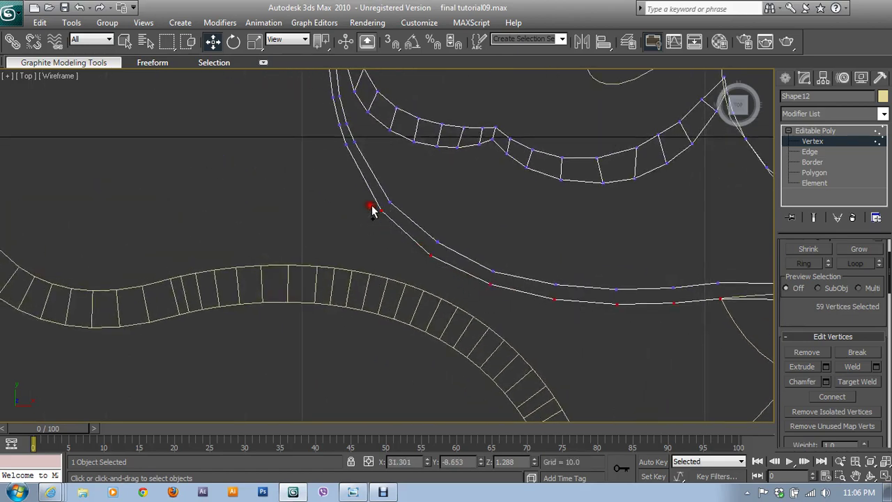
ctrl+click(352, 144)
mouse_move(354, 163)
middle_down()
mouse_move(428, 379)
mouse_move(446, 352)
middle_up()
scroll(528, 379, up, 2)
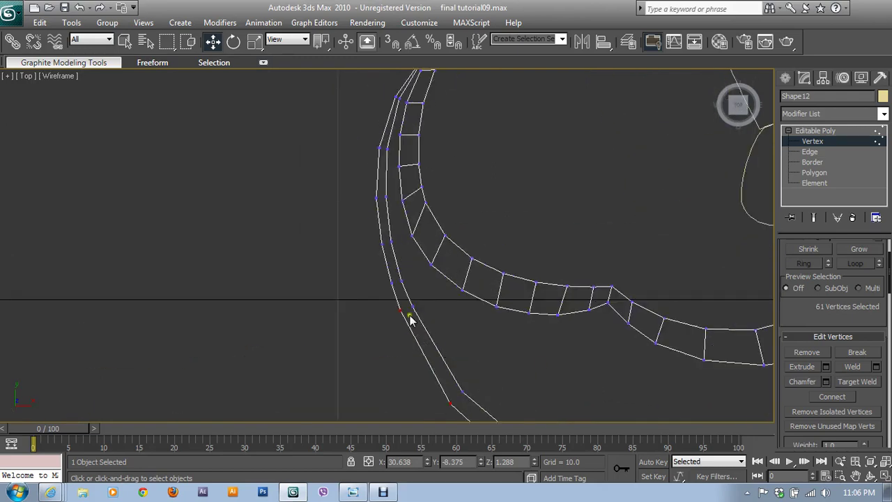
ctrl+click(391, 282)
ctrl+click(382, 260)
ctrl+drag(343, 180, 379, 212)
ctrl+click(382, 155)
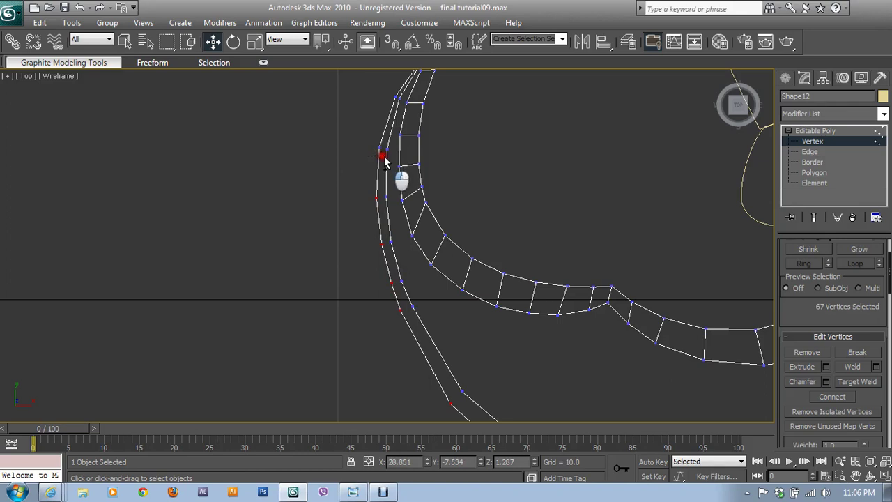
middle_drag(398, 155, 401, 171)
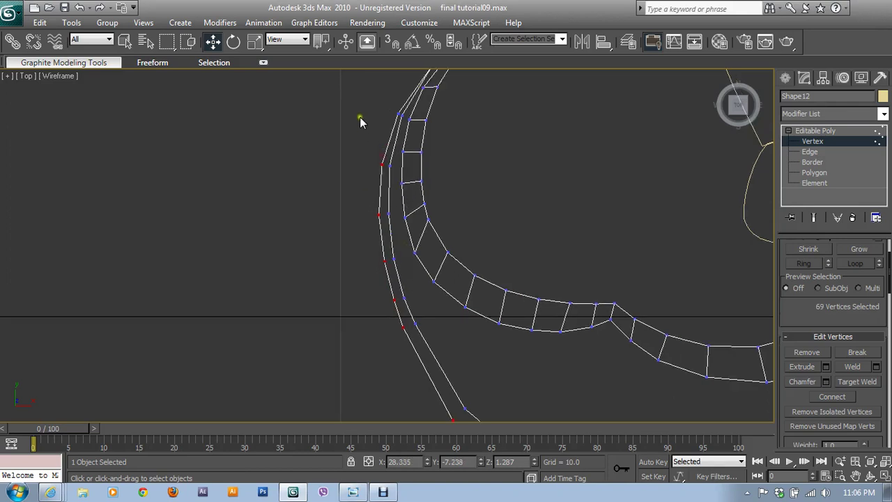
ctrl+drag(393, 109, 395, 112)
middle_drag(368, 123, 394, 203)
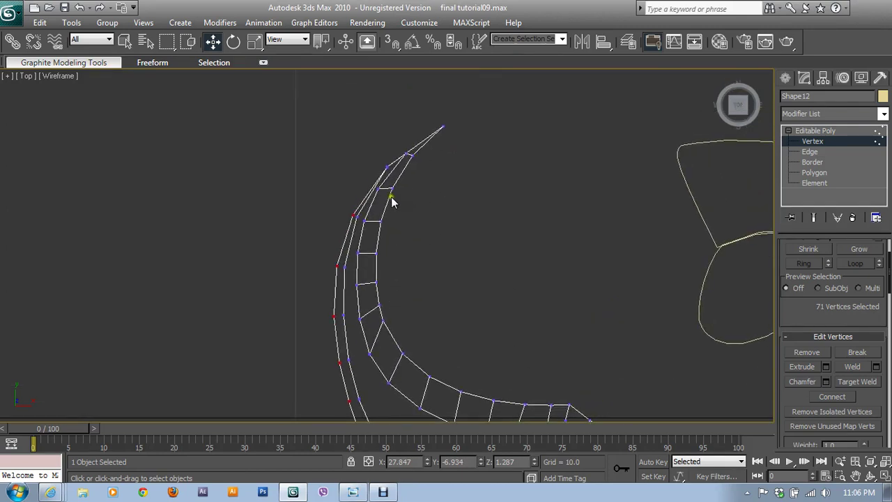
key(alt+w)
right_click(558, 332)
Orbit the maximized Perspective view and add one more rim vertex to the selection.
key(alt+w)
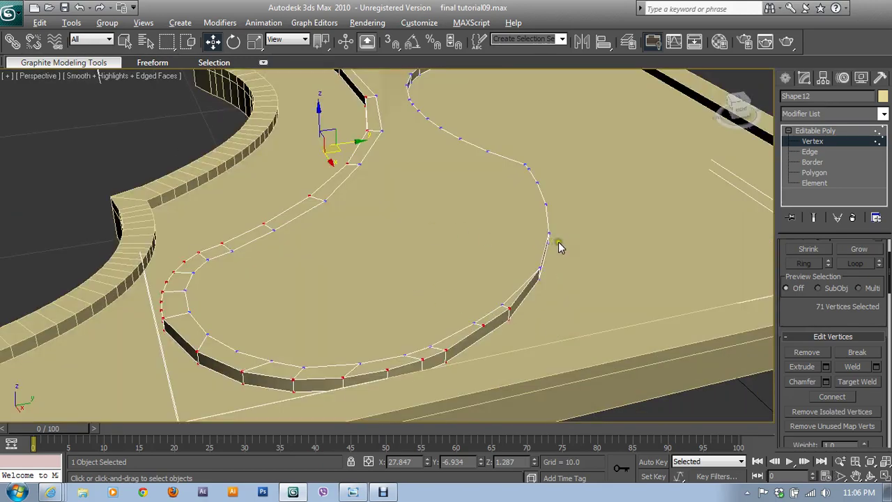
mouse_move(354, 189)
alt+middle_down()
mouse_move(247, 195)
mouse_move(583, 288)
mouse_move(388, 309)
alt+middle_up()
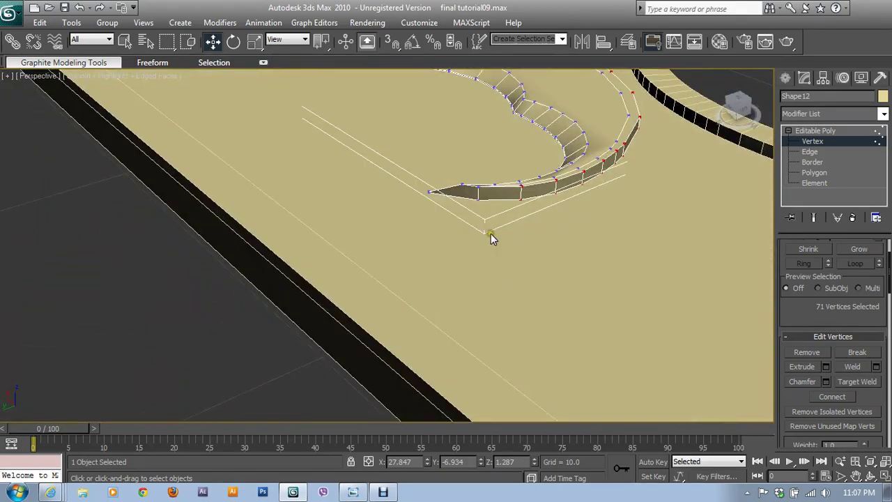
scroll(387, 308, up, 3)
ctrl+click(317, 306)
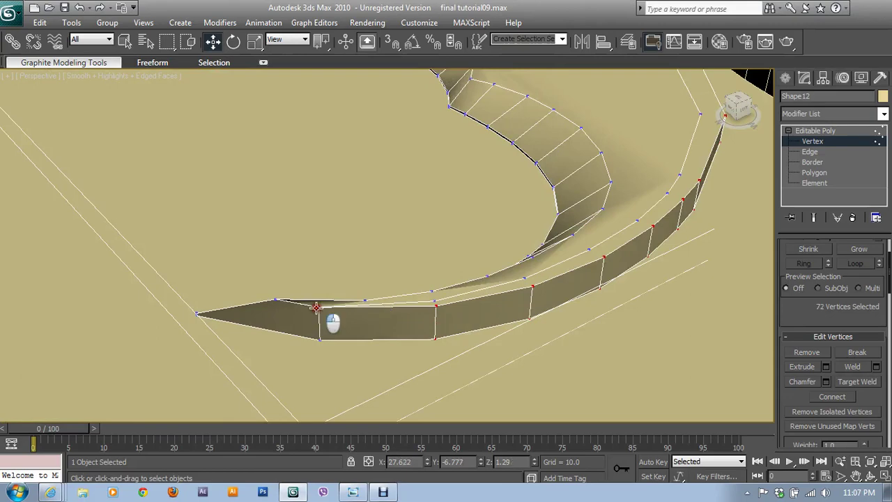
In the maximized Front view, box-select to keep only the 37 rim vertices at one height.
key(alt+w)
right_click(597, 165)
key(alt+w)
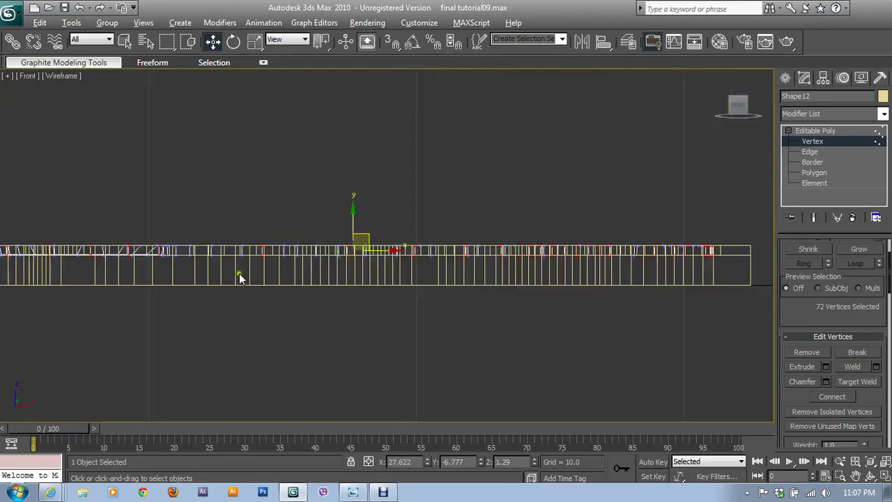
scroll(368, 255, up, 2)
scroll(368, 256, down, 2)
drag(87, 285, 752, 242)
Lower the 37 selected rim vertices about 0.32 along Z in Perspective and inspect the result.
key(alt+w)
right_click(657, 324)
key(alt+w)
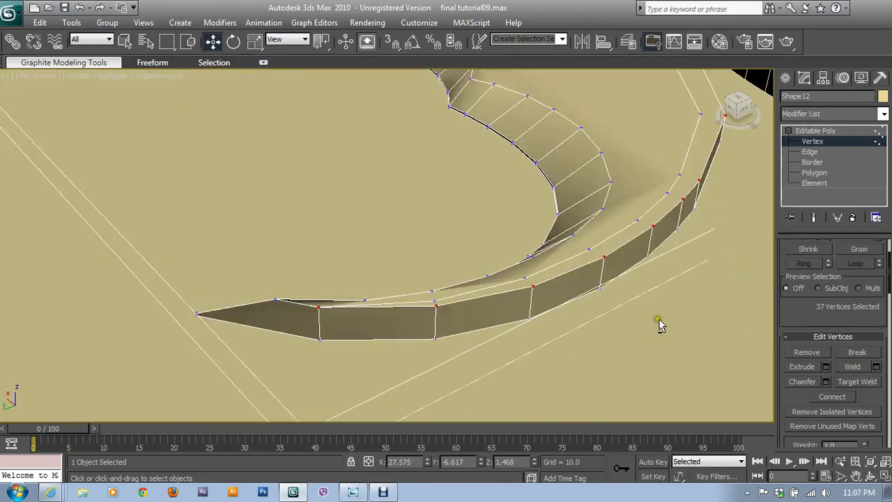
scroll(376, 402, up, 3)
scroll(376, 402, down, 2)
scroll(538, 219, down, 3)
scroll(450, 324, down, 2)
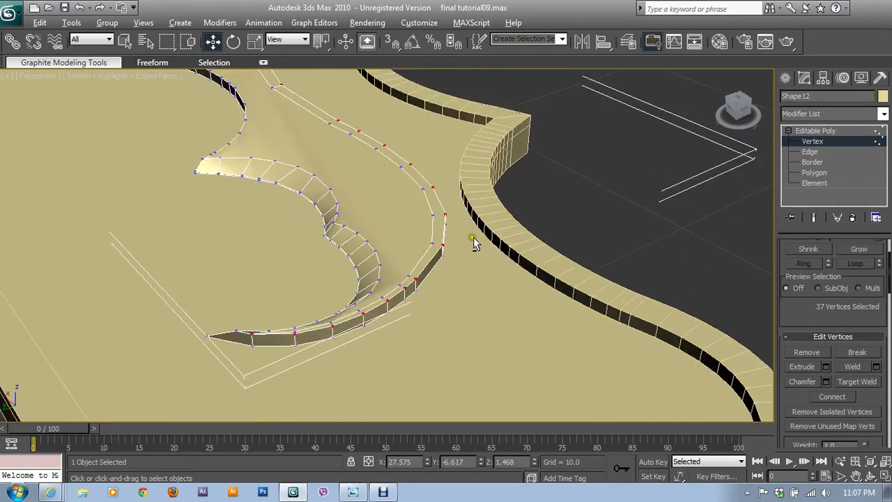
scroll(473, 243, down, 2)
alt+middle_drag(433, 219, 488, 181)
drag(594, 136, 599, 142)
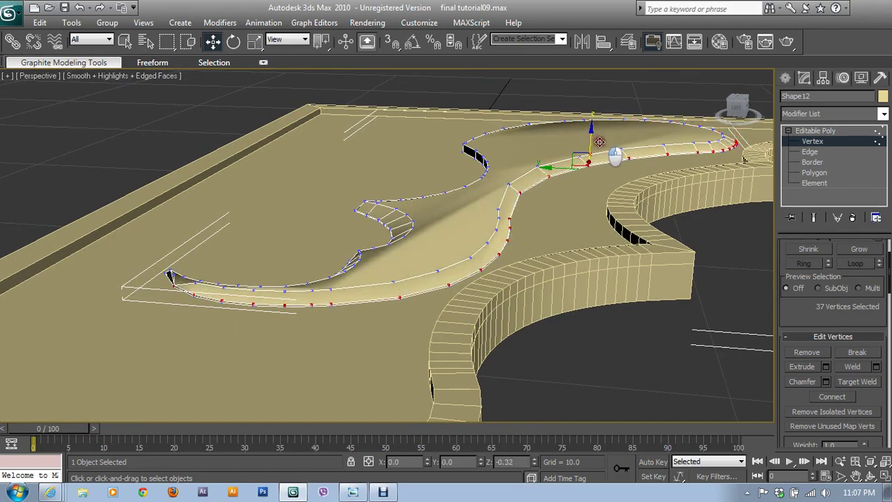
alt+middle_drag(600, 142, 393, 305)
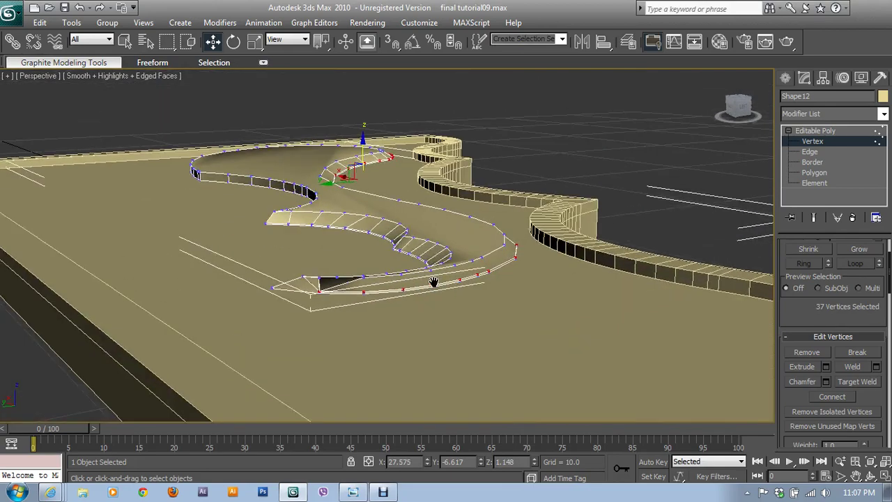
scroll(358, 322, up, 3)
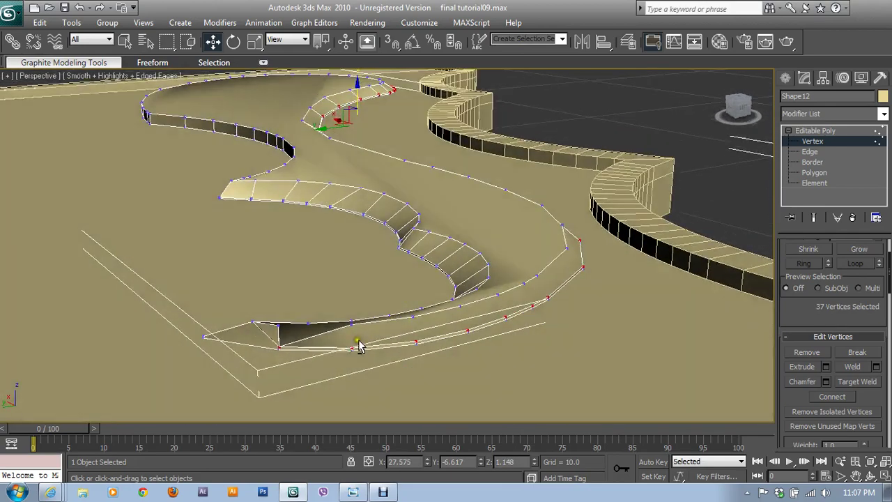
mouse_move(359, 322)
alt+middle_down()
mouse_move(372, 352)
mouse_move(290, 389)
mouse_move(365, 305)
mouse_move(243, 372)
mouse_move(320, 225)
alt+middle_up()
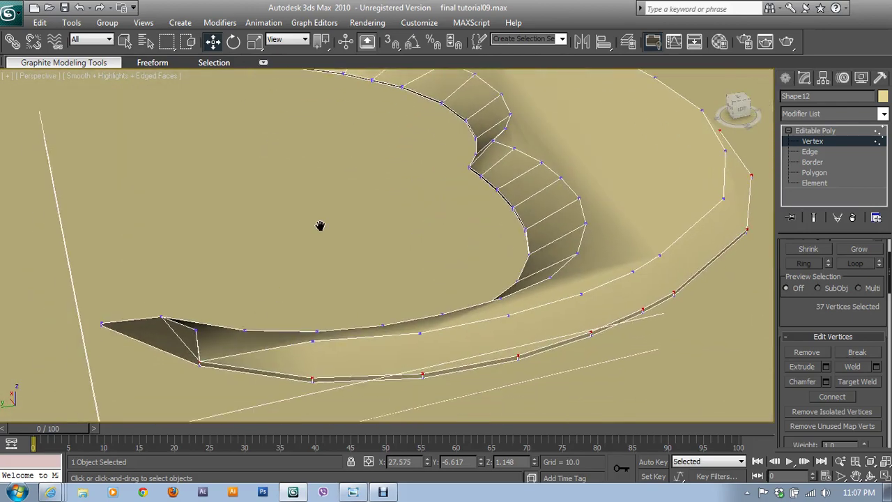
Pull the single vertex at the rim's pointed end down along Z.
click(196, 329)
mouse_move(209, 314)
alt+middle_down()
mouse_move(209, 325)
mouse_move(146, 285)
alt+middle_up()
drag(92, 253, 102, 282)
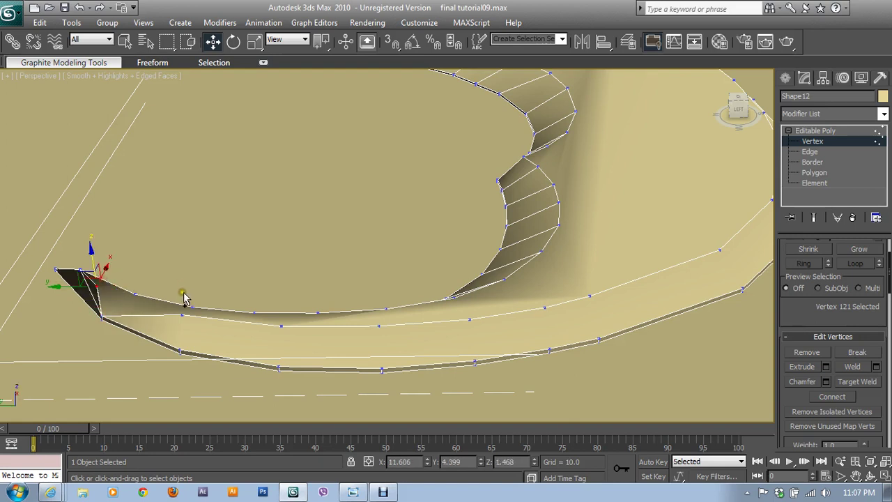
Join two vertices near the tail with a new connecting edge.
click(182, 312)
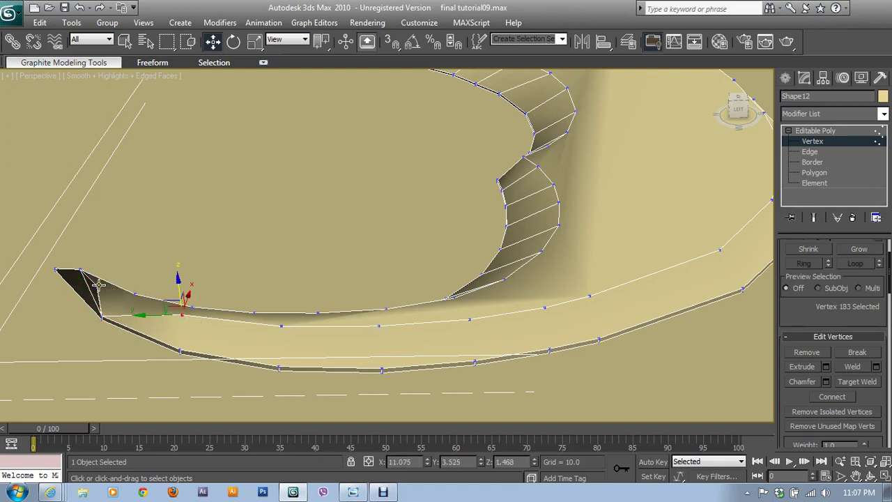
ctrl+click(99, 282)
click(820, 397)
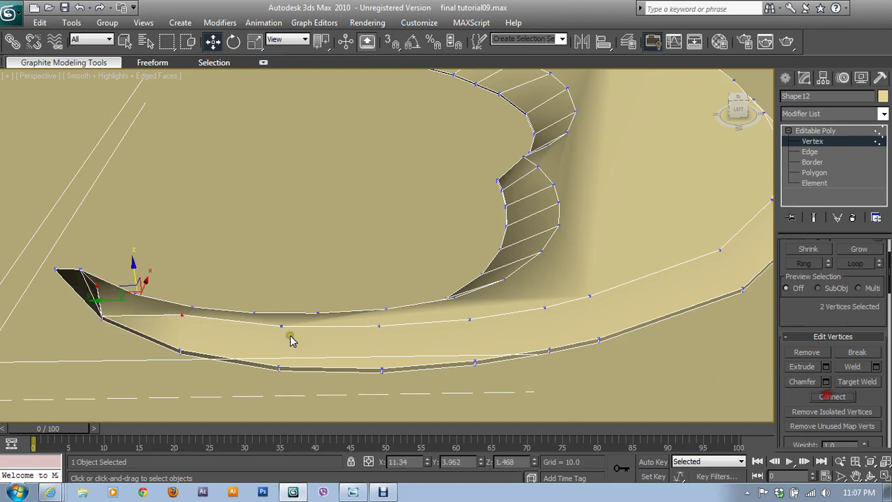
Select the rim's vertex loop plus the tip vertex and nudge them along Z.
double_click(350, 364)
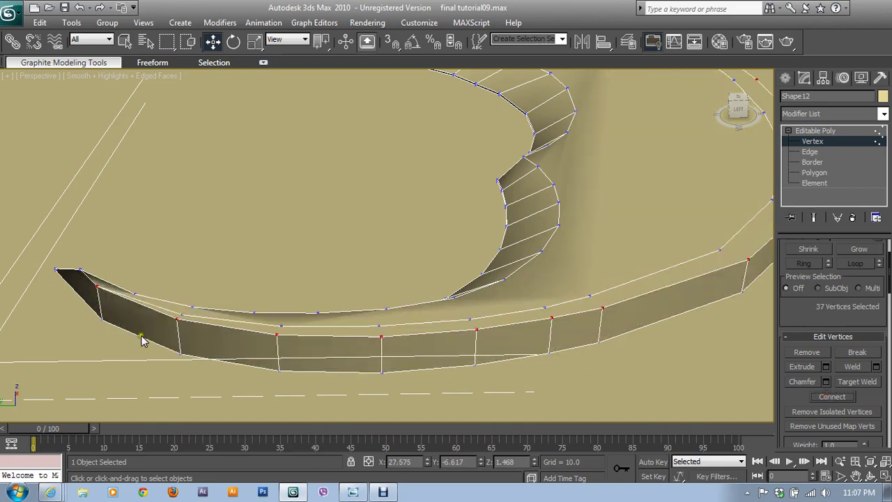
alt+middle_drag(141, 339, 160, 338)
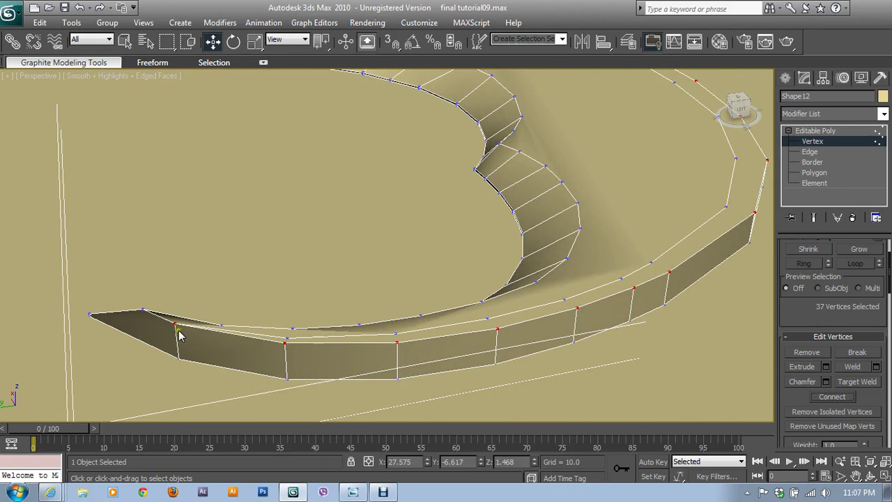
ctrl+click(179, 333)
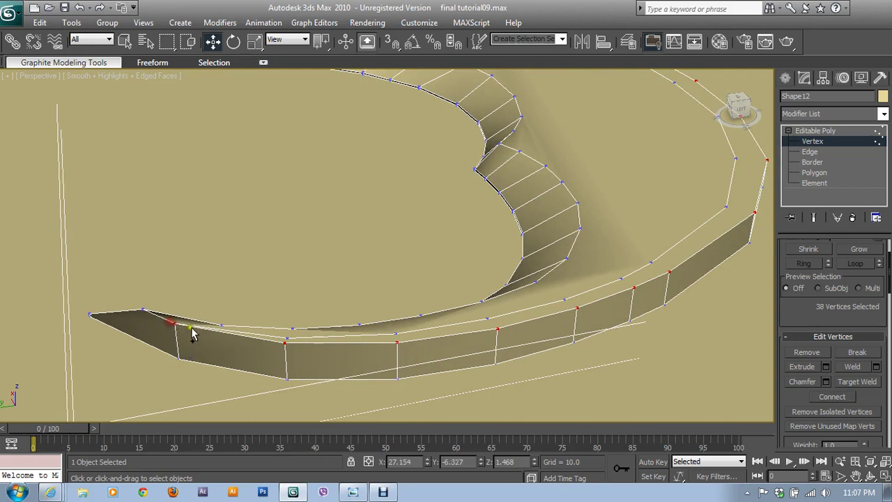
mouse_move(325, 351)
alt+middle_down()
mouse_move(399, 346)
mouse_move(303, 325)
mouse_move(369, 272)
alt+middle_up()
scroll(399, 347, down, 3)
alt+middle_drag(447, 64, 425, 147)
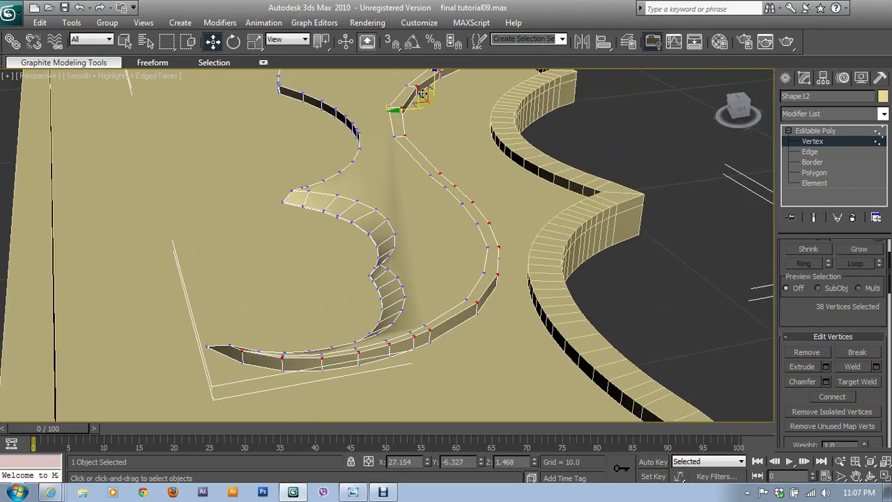
drag(432, 80, 442, 81)
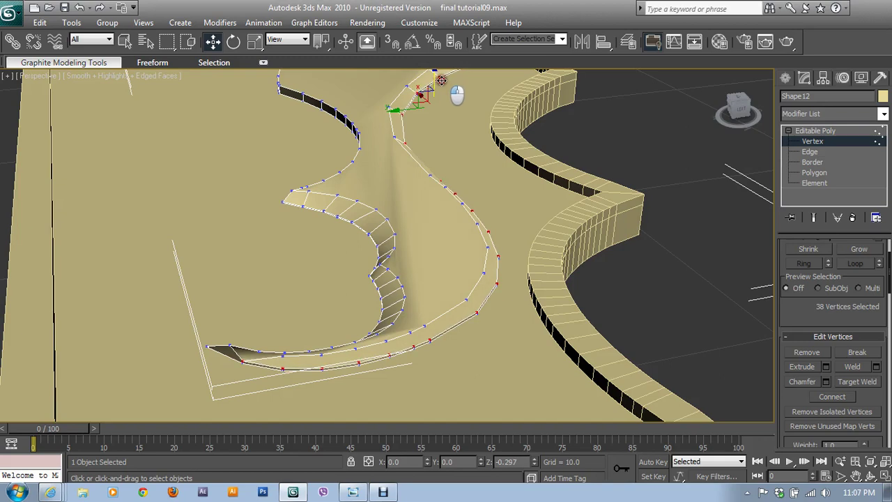
Merge the pair of corner vertices on the upper curved strip into one.
scroll(308, 412, up, 5)
scroll(368, 233, up, 3)
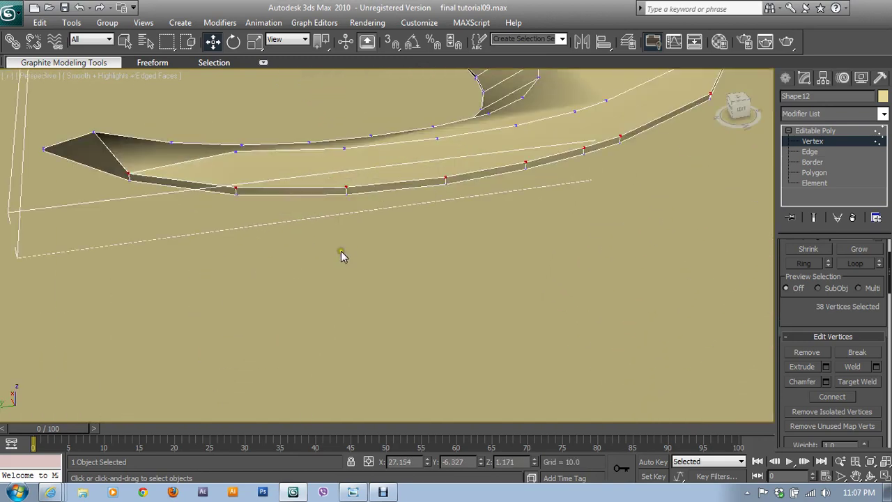
mouse_move(184, 233)
middle_down()
mouse_move(244, 288)
mouse_move(232, 272)
middle_up()
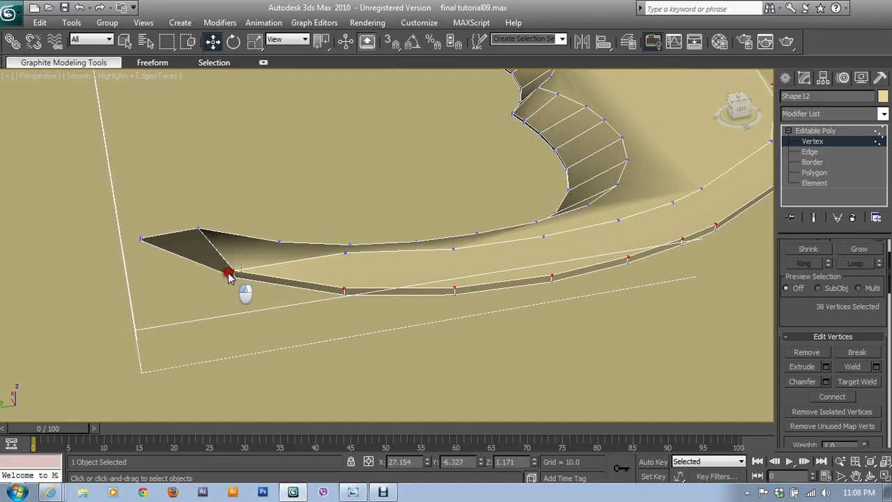
click(231, 272)
click(854, 368)
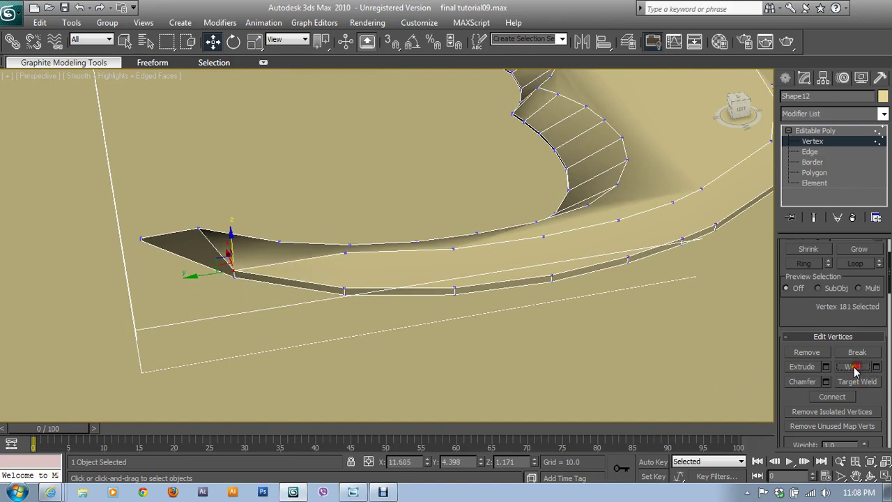
Lower the tip's top-edge vertex and another rim vertex slightly, then inspect the tapered tail.
click(197, 227)
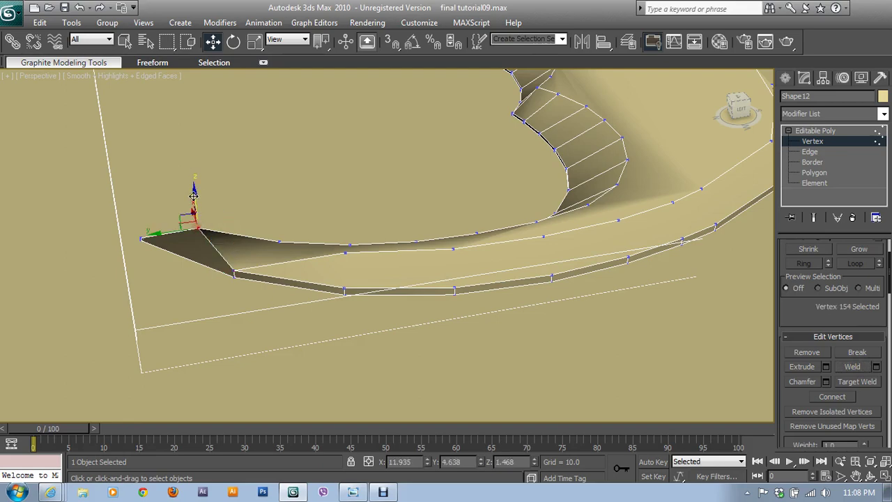
drag(194, 196, 195, 208)
mouse_move(195, 207)
alt+middle_down()
mouse_move(312, 305)
mouse_move(518, 299)
mouse_move(547, 264)
mouse_move(444, 274)
alt+middle_up()
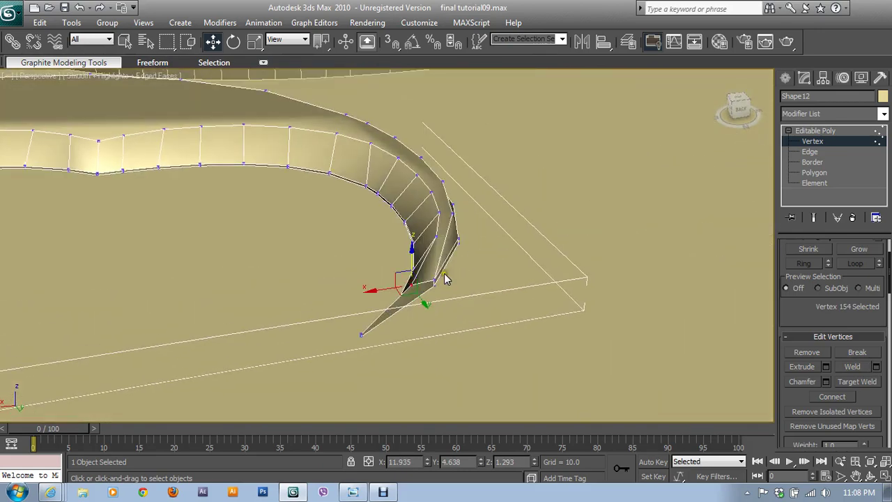
drag(416, 263, 415, 265)
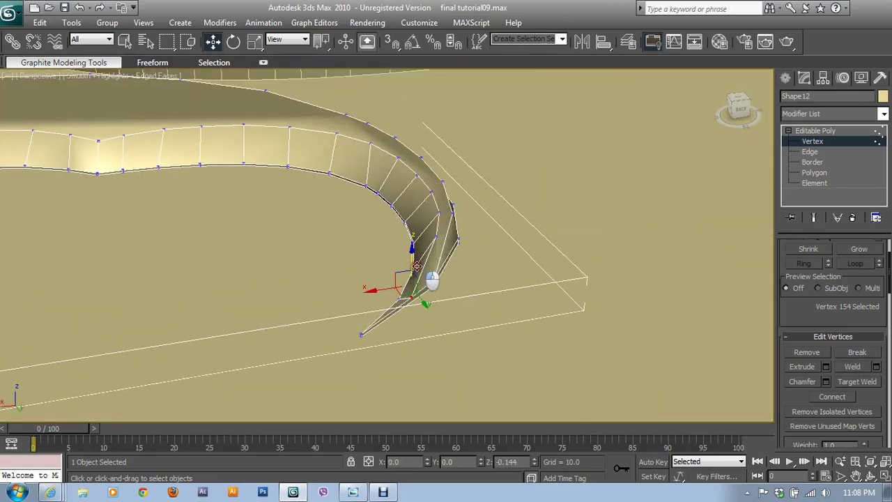
alt+middle_drag(469, 279, 404, 280)
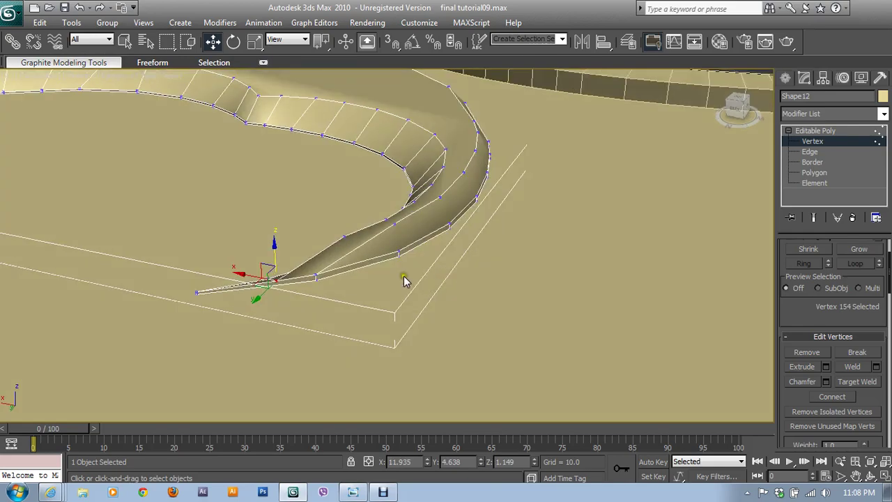
mouse_move(348, 264)
alt+middle_down()
mouse_move(362, 339)
mouse_move(392, 348)
mouse_move(445, 339)
mouse_move(408, 337)
alt+middle_up()
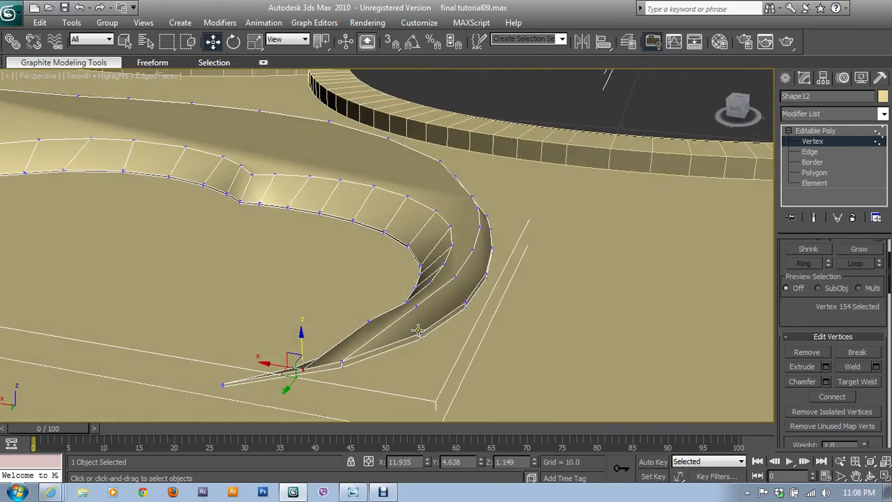
Connect the first three inner-outer vertex pairs across the rim's tail with new edges.
click(418, 331)
ctrl+click(408, 304)
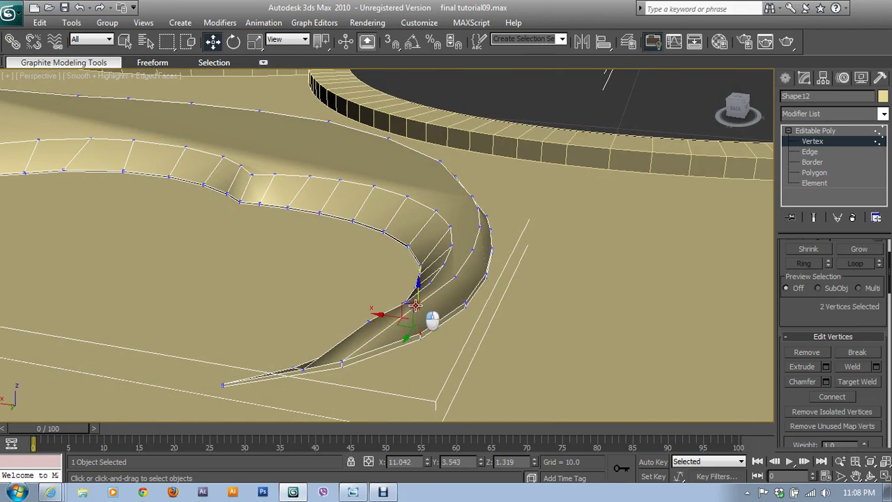
click(847, 396)
click(464, 301)
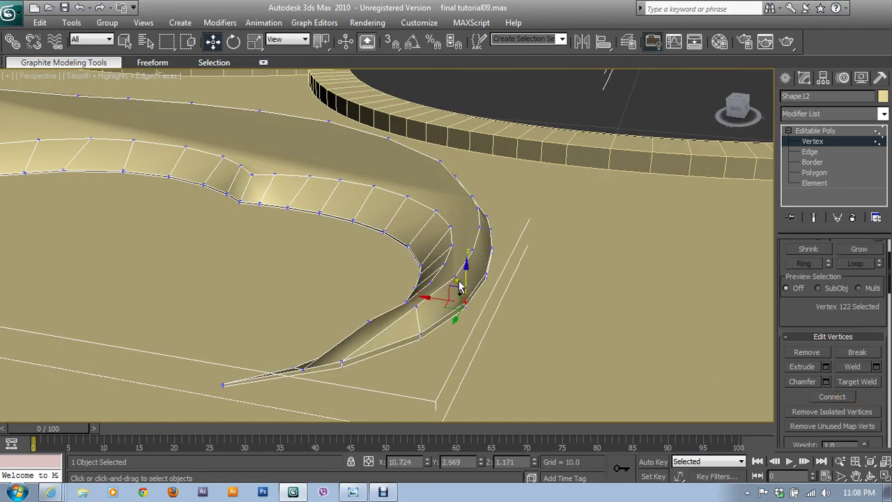
ctrl+click(454, 276)
mouse_move(488, 328)
alt+middle_down()
mouse_move(516, 323)
mouse_move(421, 326)
alt+middle_up()
click(443, 314)
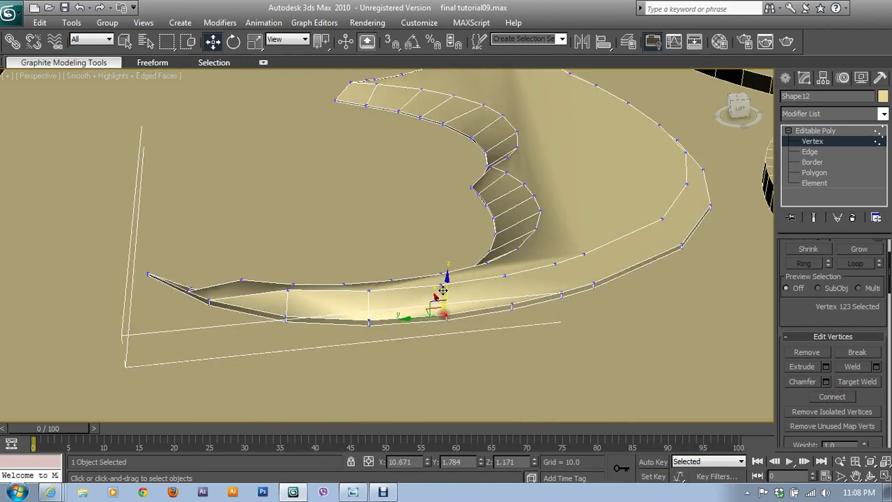
ctrl+click(434, 282)
click(832, 396)
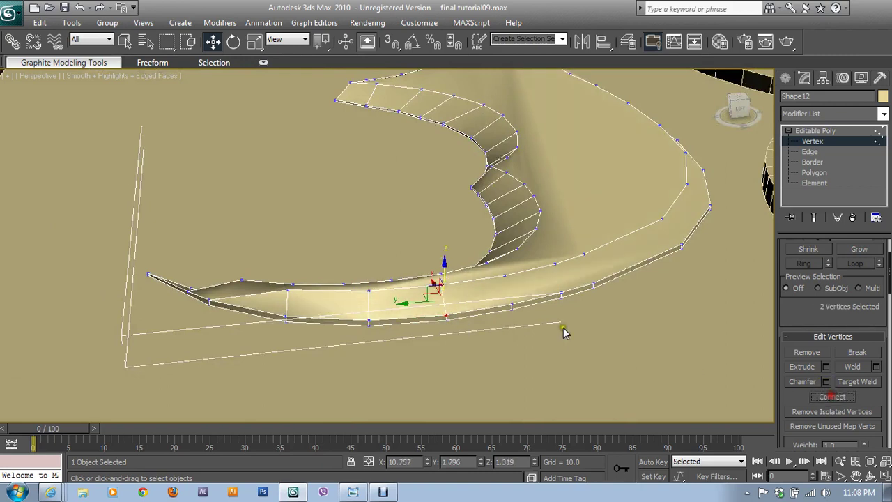
click(512, 303)
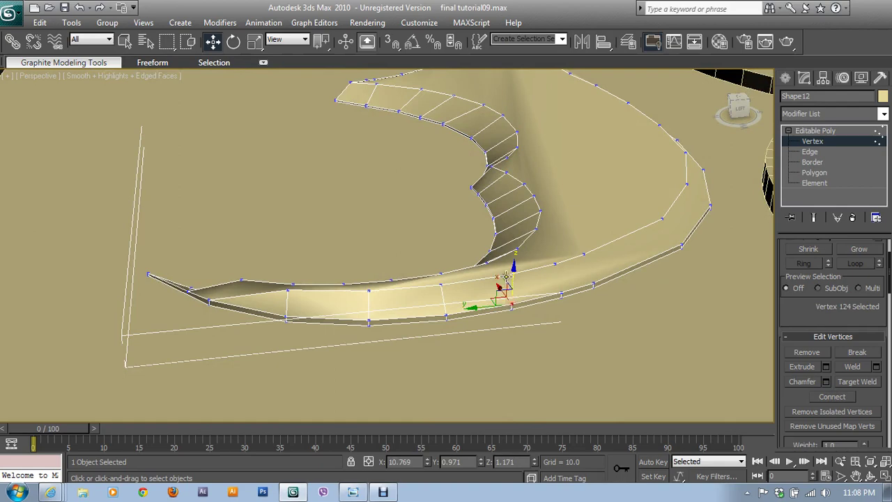
ctrl+click(496, 271)
click(832, 395)
Connect four more opposing rim vertex pairs further along the tail.
alt+middle_drag(741, 341, 531, 365)
click(525, 339)
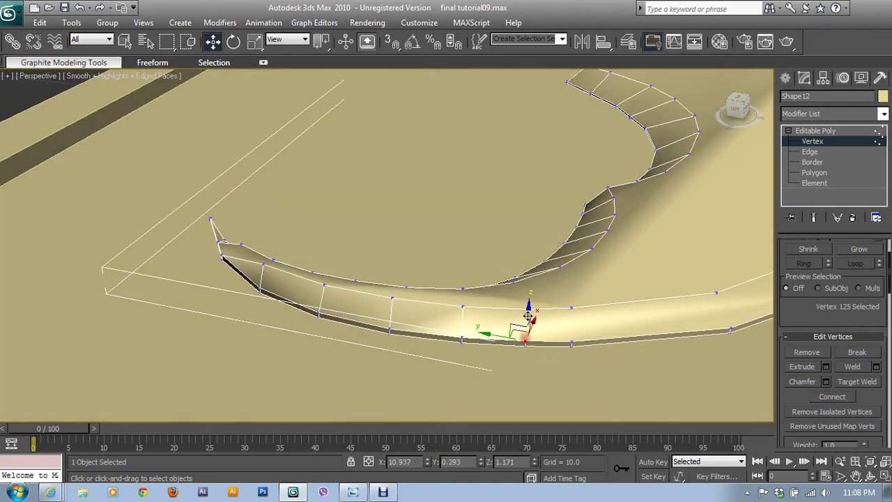
ctrl+click(529, 309)
click(832, 395)
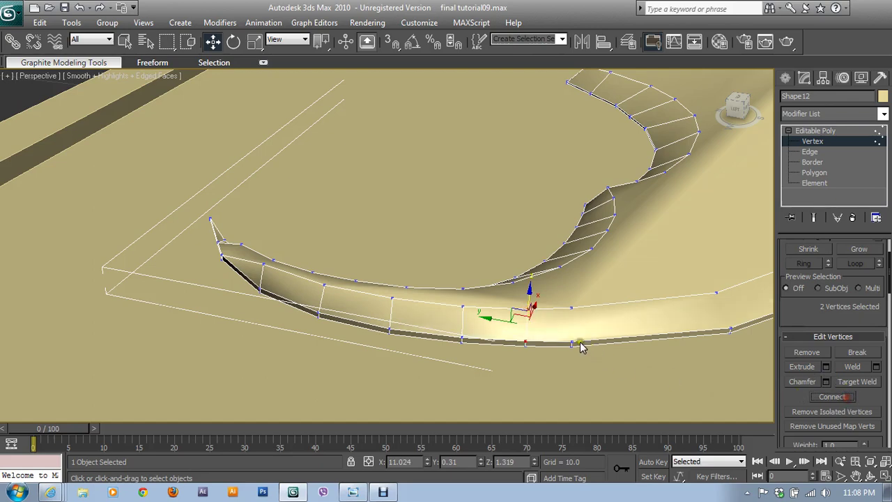
click(570, 341)
ctrl+click(571, 307)
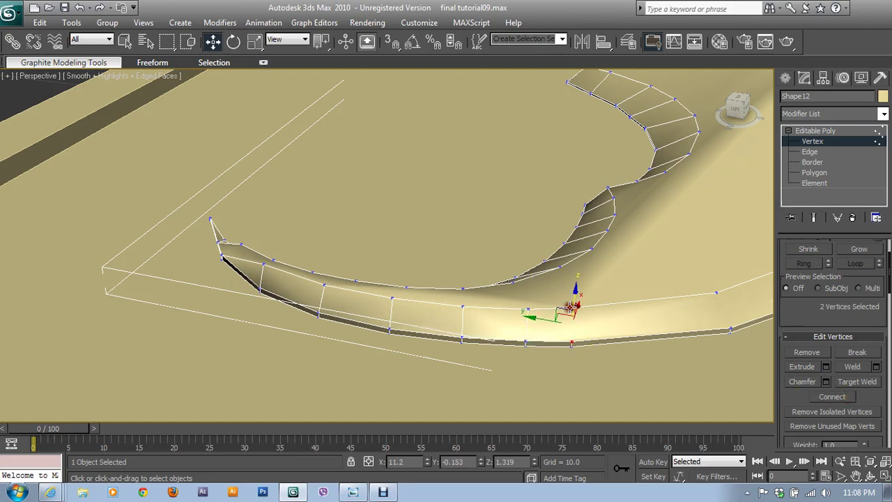
click(832, 397)
scroll(450, 380, up, 2)
scroll(460, 376, up, 2)
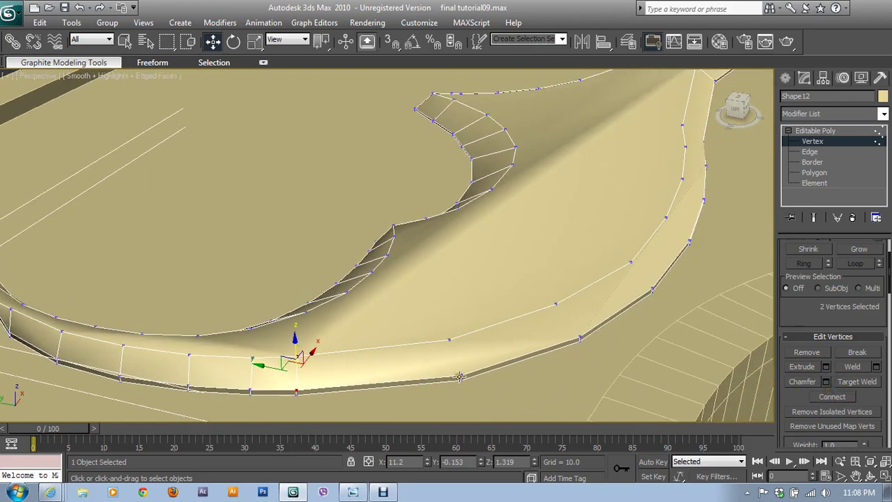
click(461, 376)
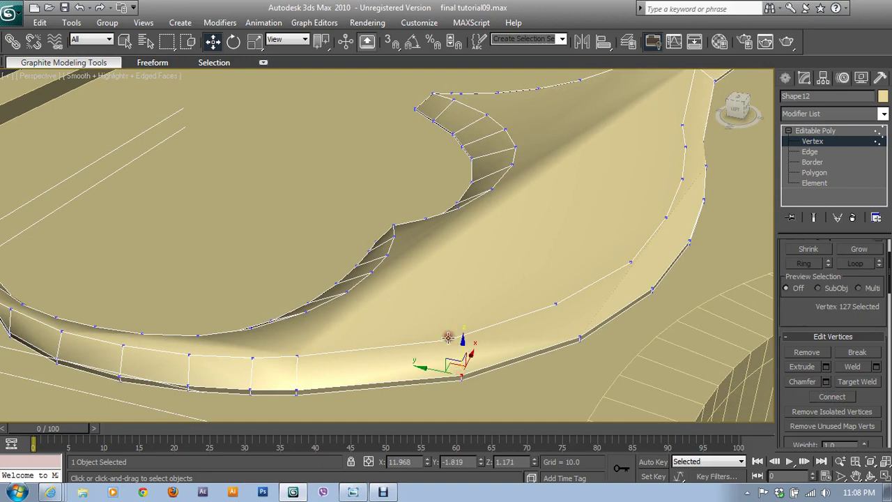
ctrl+click(448, 337)
click(832, 396)
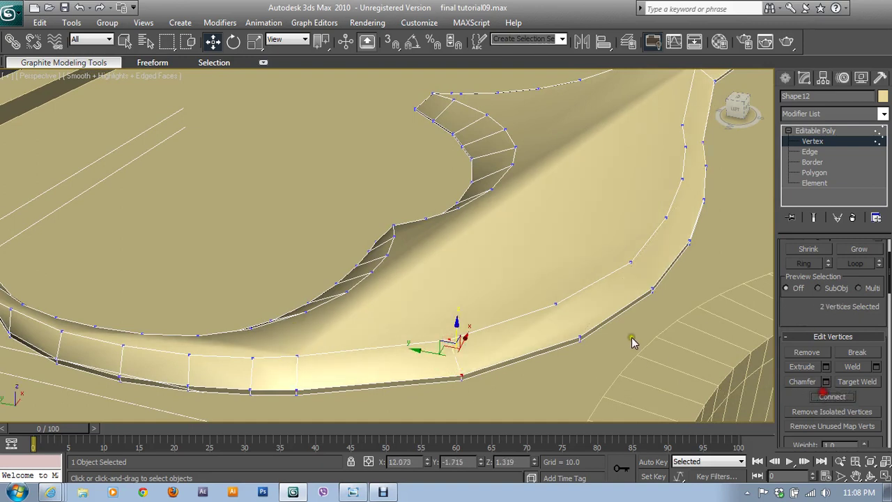
click(582, 339)
ctrl+click(556, 301)
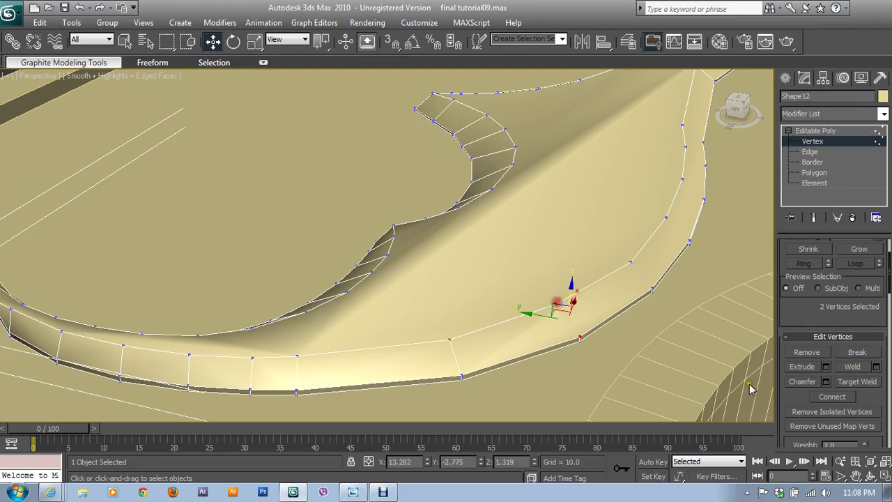
click(831, 397)
Connect two more rim vertex pairs, working in a close view of the rim.
mouse_move(647, 319)
alt+middle_down()
mouse_move(663, 317)
mouse_move(501, 348)
mouse_move(444, 370)
alt+middle_up()
click(443, 357)
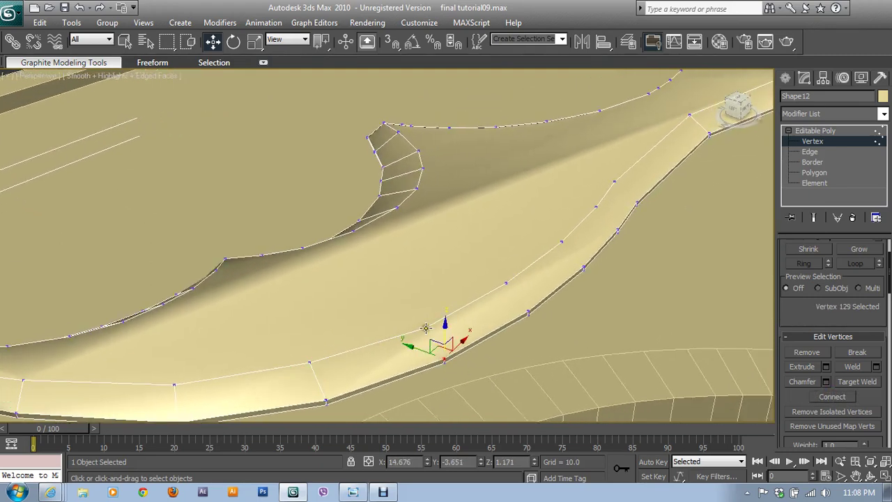
ctrl+click(426, 327)
click(819, 397)
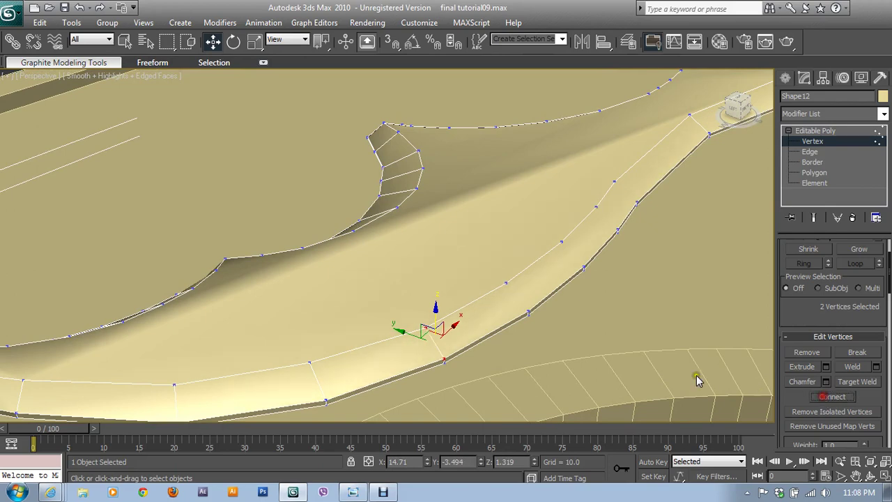
click(527, 310)
ctrl+click(506, 282)
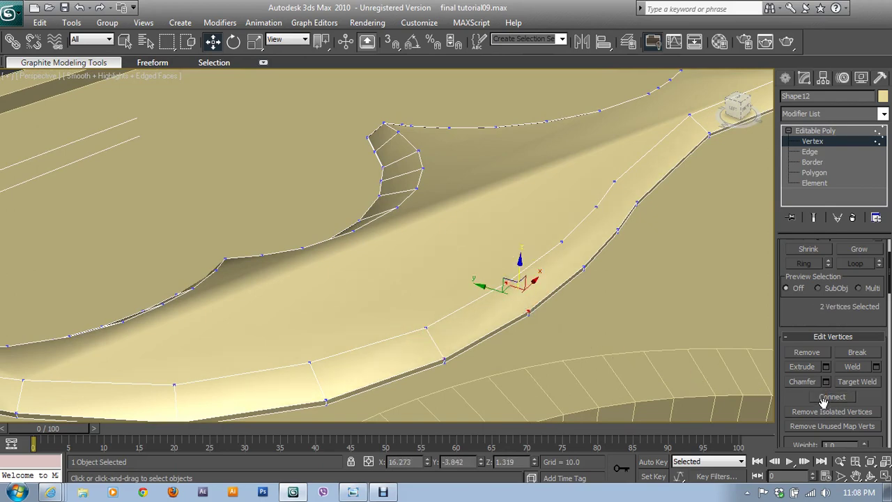
alt+middle_drag(655, 265, 597, 275)
scroll(597, 275, up, 2)
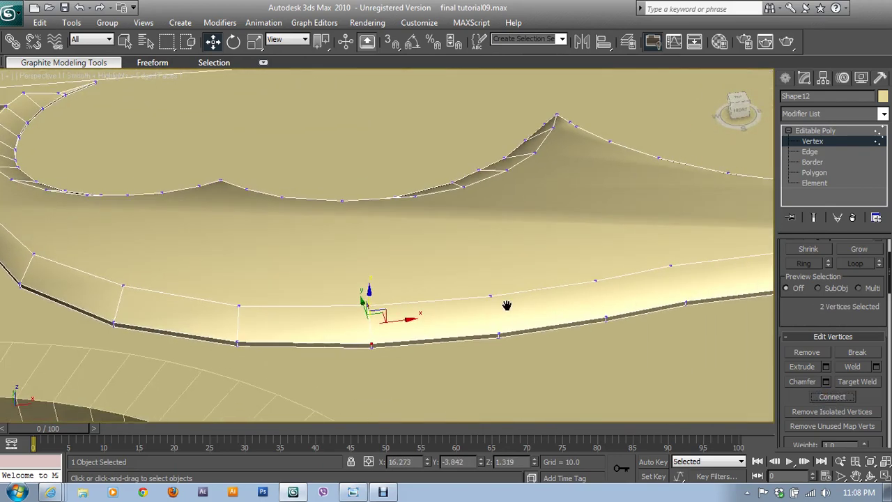
scroll(506, 305, up, 2)
scroll(424, 325, up, 2)
click(417, 349)
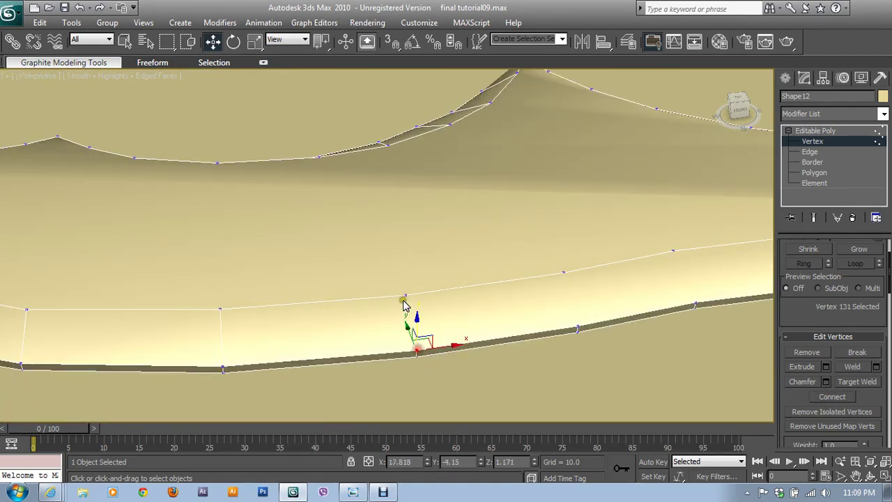
ctrl+click(404, 295)
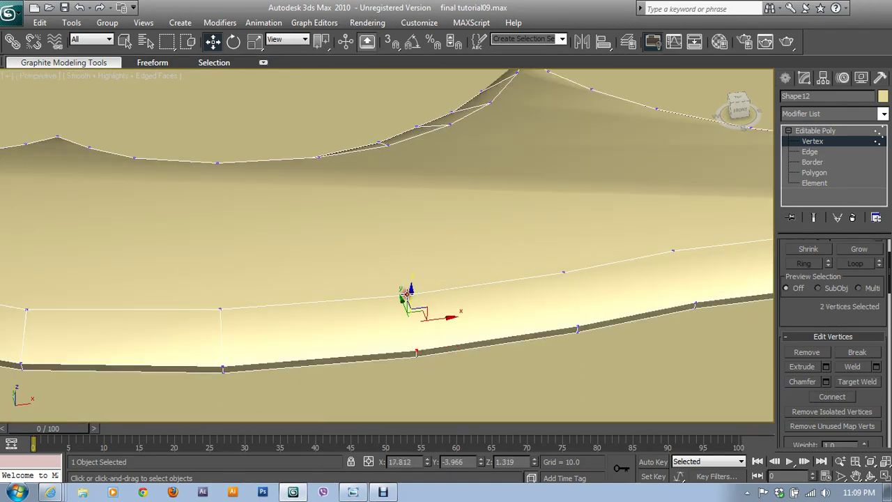
click(832, 396)
Connect the last two bottom-top rim vertex pairs, then review the whole relief outline.
mouse_move(572, 335)
middle_down()
mouse_move(355, 358)
mouse_move(339, 367)
middle_up()
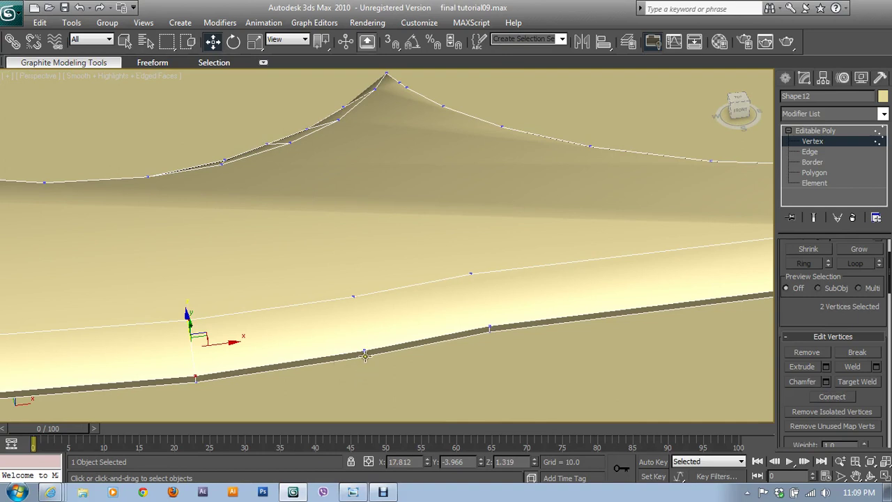
click(364, 353)
ctrl+click(354, 298)
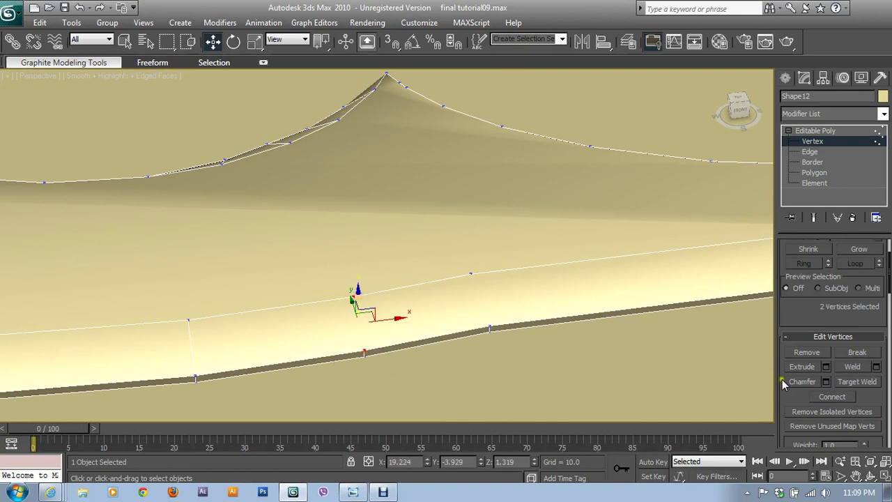
click(832, 396)
click(492, 325)
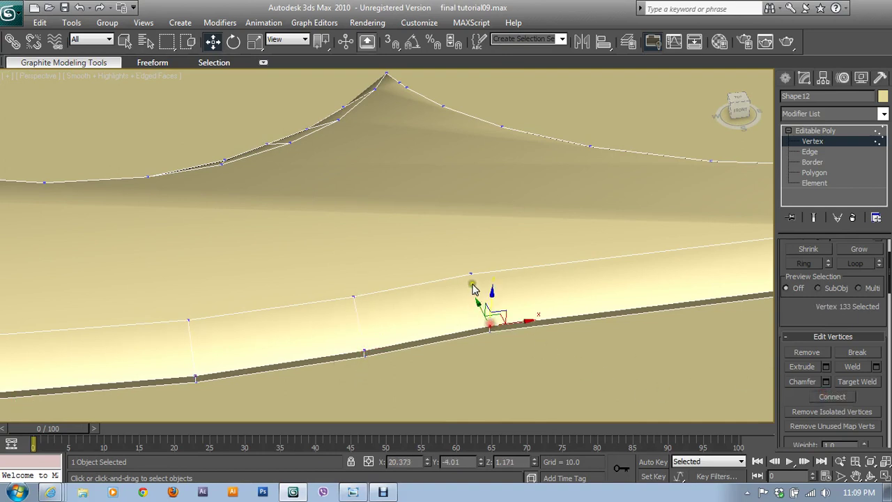
ctrl+click(470, 276)
click(832, 396)
middle_drag(573, 316, 292, 335)
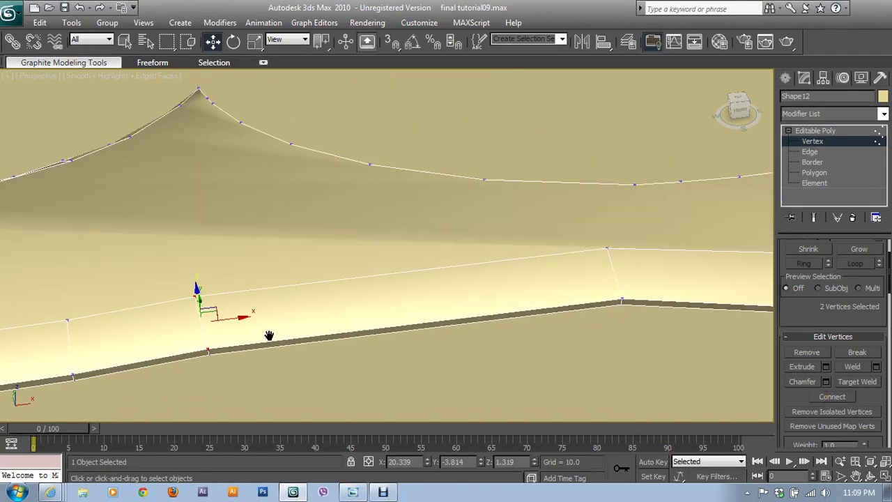
mouse_move(577, 325)
alt+middle_down()
mouse_move(563, 332)
mouse_move(503, 274)
mouse_move(581, 279)
mouse_move(533, 265)
mouse_move(545, 266)
mouse_move(442, 273)
mouse_move(477, 281)
mouse_move(497, 301)
alt+middle_up()
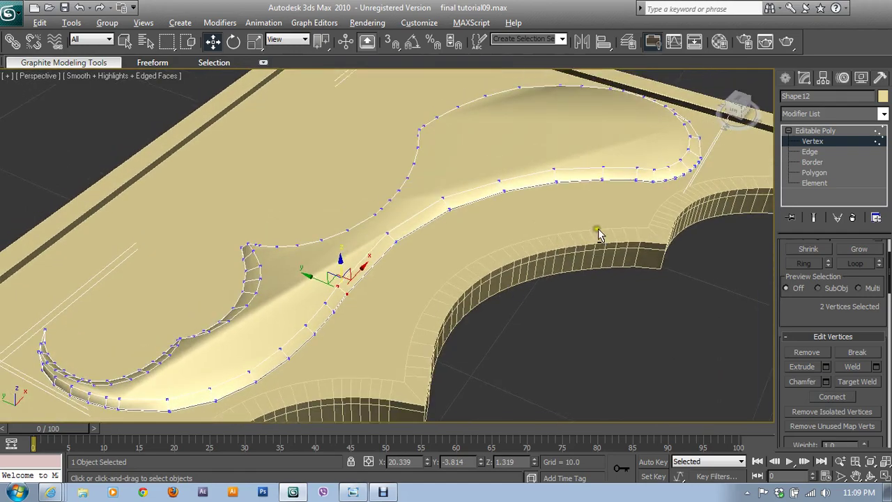
alt+middle_drag(597, 235, 526, 236)
click(387, 493)
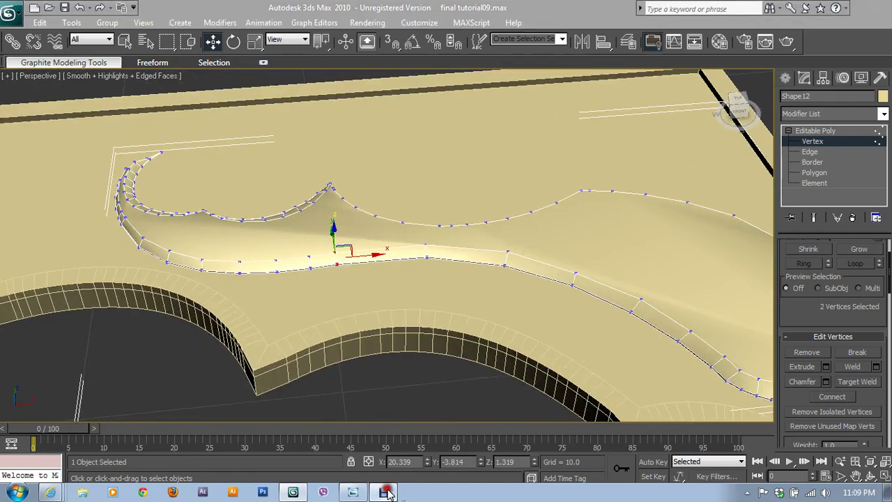
click(292, 492)
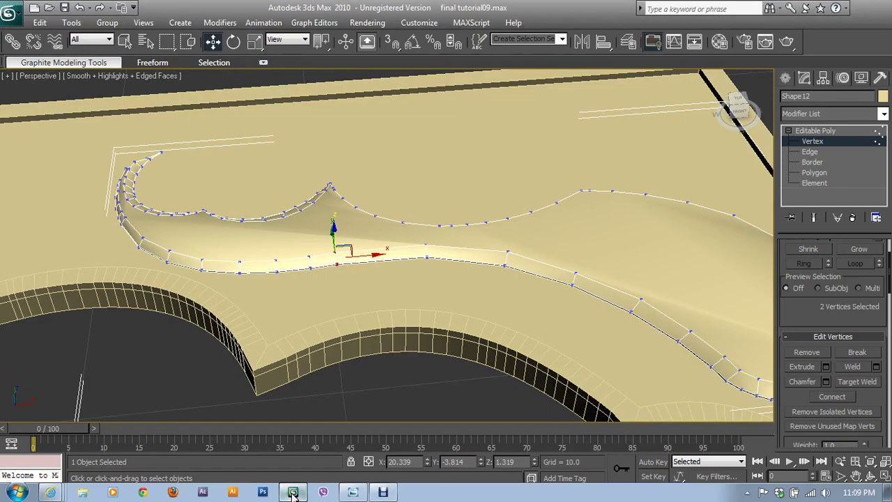
Study the lower carving in reference photo IMG_0116, then minimize Photo Viewer.
click(352, 491)
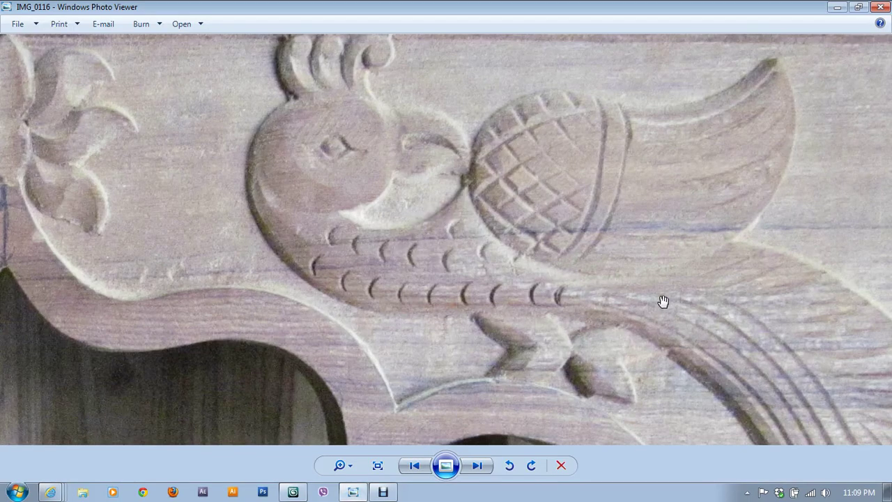
drag(662, 301, 605, 279)
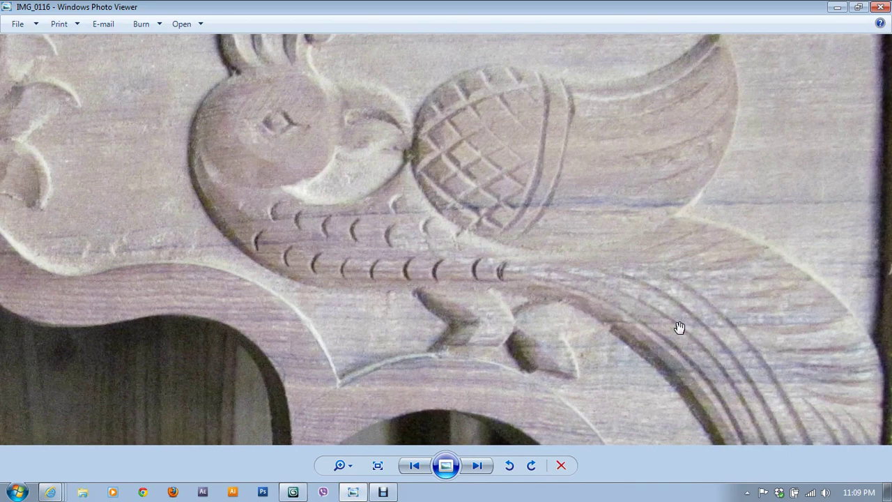
drag(679, 327, 523, 239)
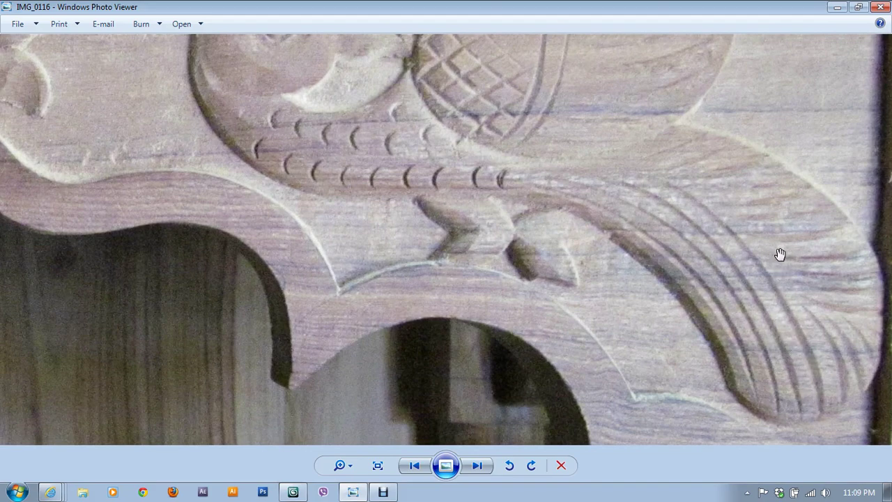
scroll(568, 217, down, 1)
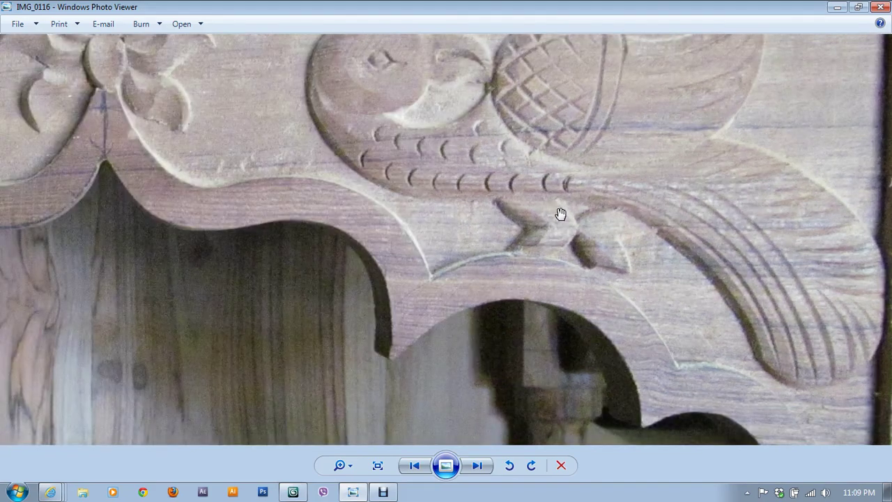
click(838, 15)
click(836, 8)
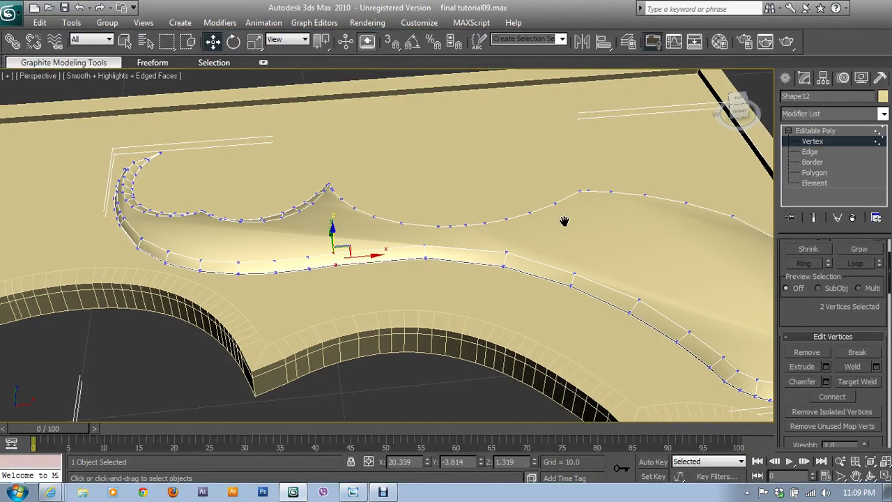
Select the 136 polygons of the curved relief at Polygon level.
alt+middle_drag(401, 263, 493, 235)
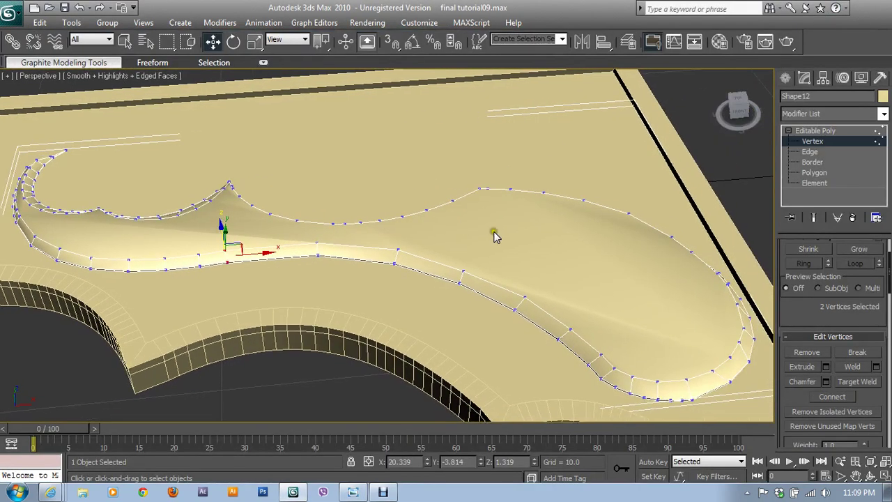
click(810, 143)
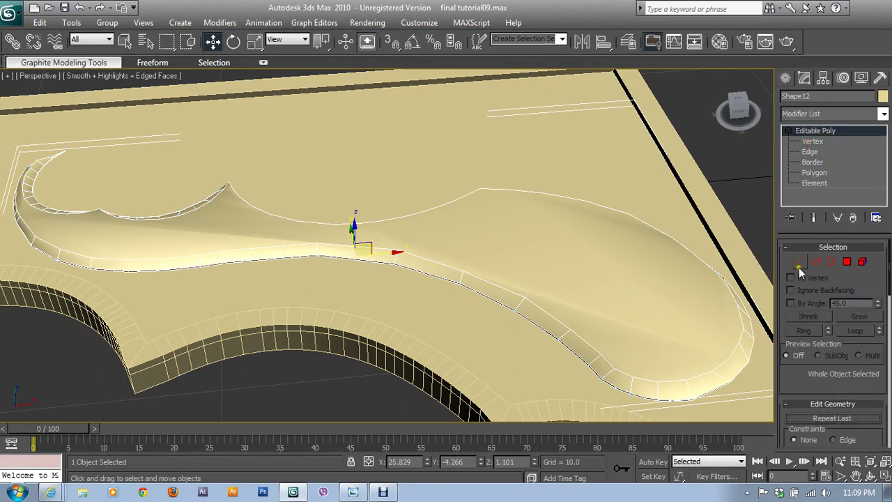
click(847, 262)
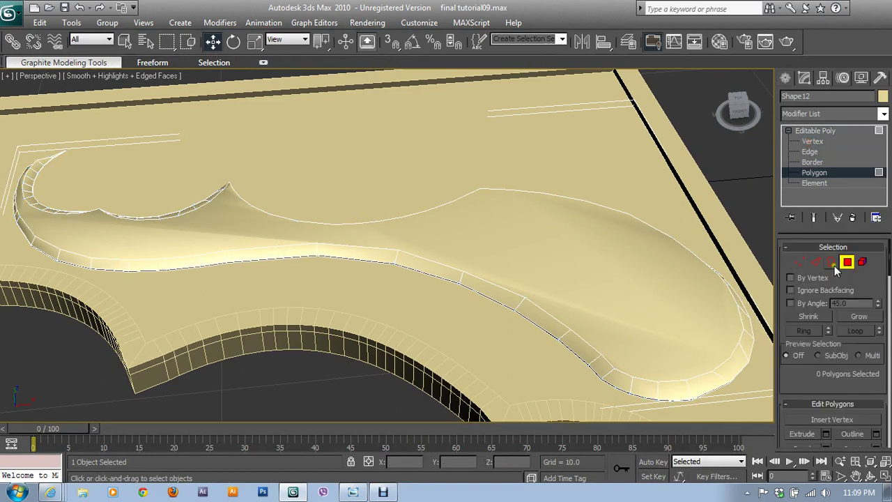
click(626, 296)
double_click(628, 296)
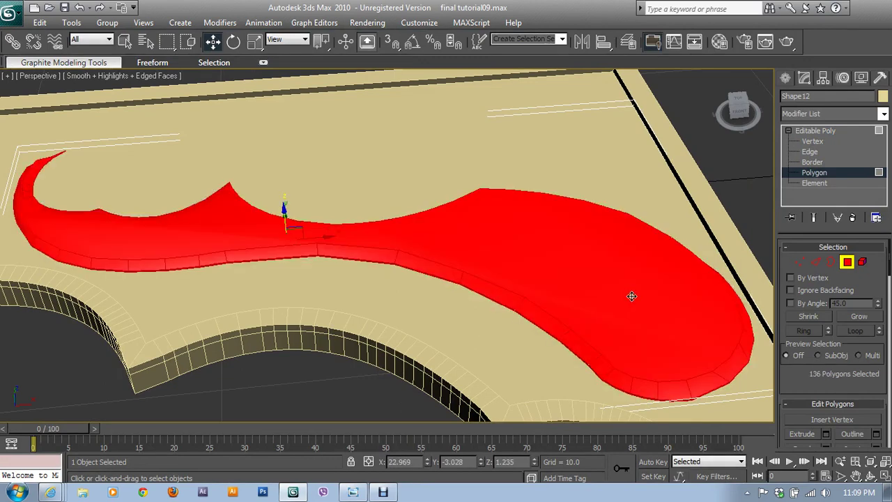
Turn on Slice Plane with the relief centred in the top view.
key(alt+w)
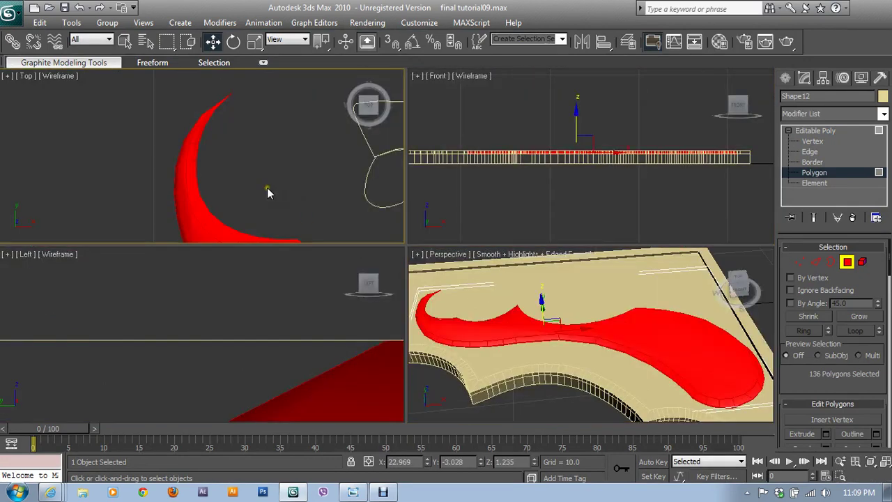
scroll(267, 187, down, 3)
key(alt+w)
middle_drag(557, 299, 372, 202)
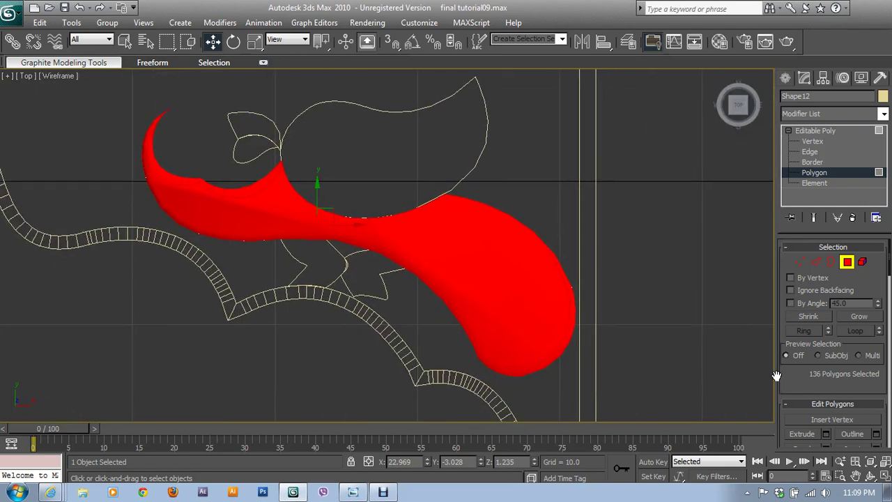
drag(803, 387, 802, 239)
scroll(825, 390, down, 3)
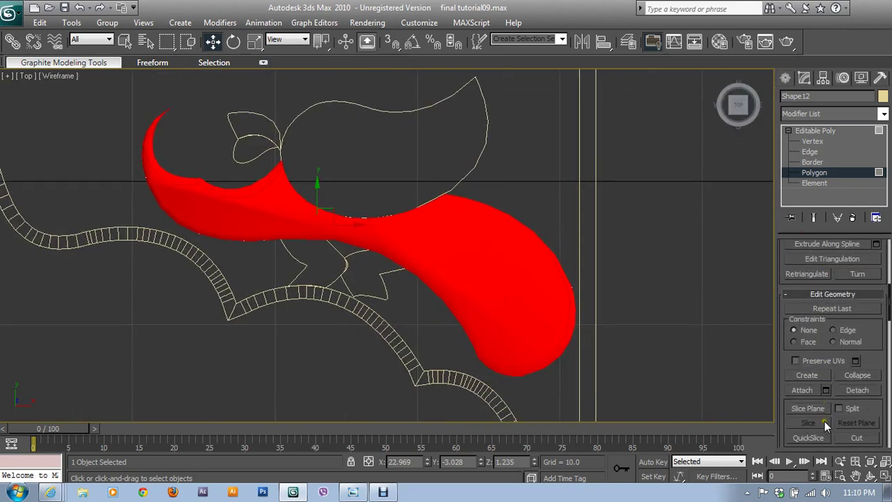
click(813, 414)
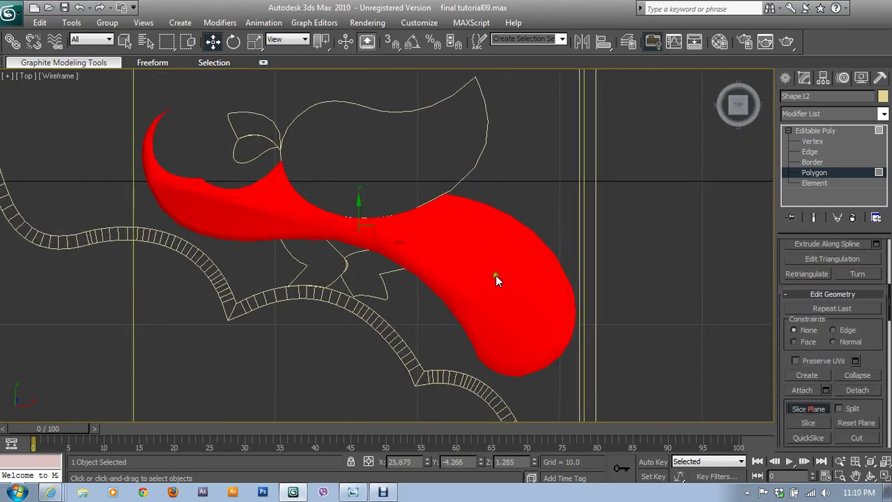
key(alt+w)
key(alt+w)
scroll(577, 287, down, 2)
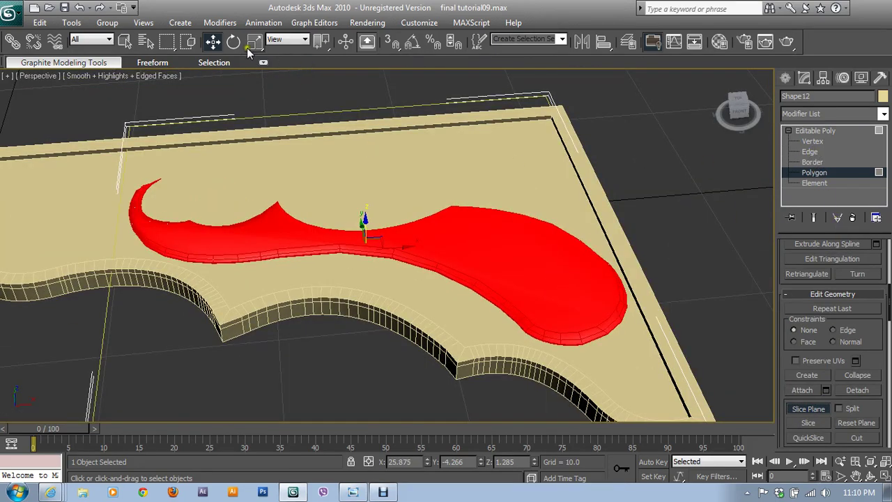
Rotate the slice plane 90° upright across the relief and bring up the reference photo.
key(e)
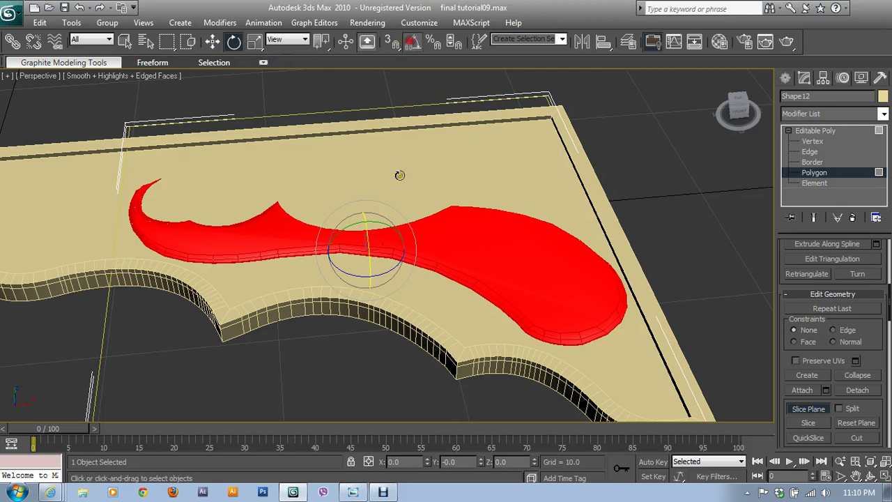
drag(372, 221, 435, 219)
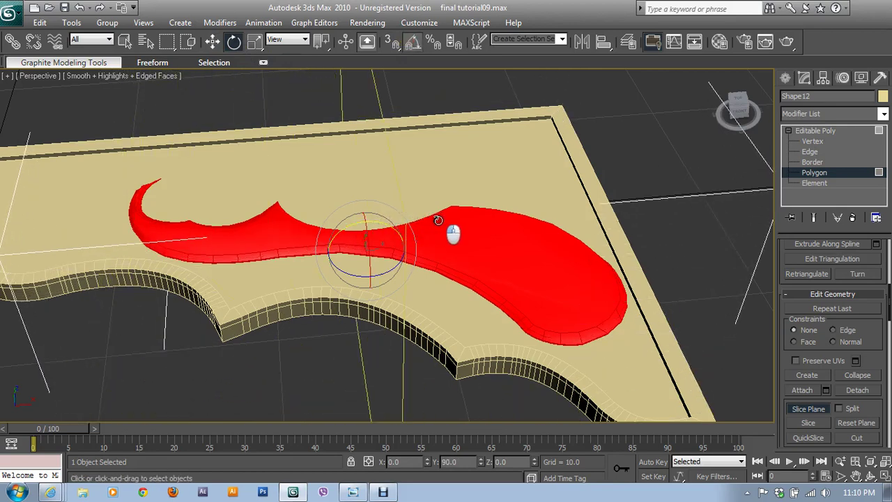
key(w)
alt+middle_drag(470, 260, 439, 255)
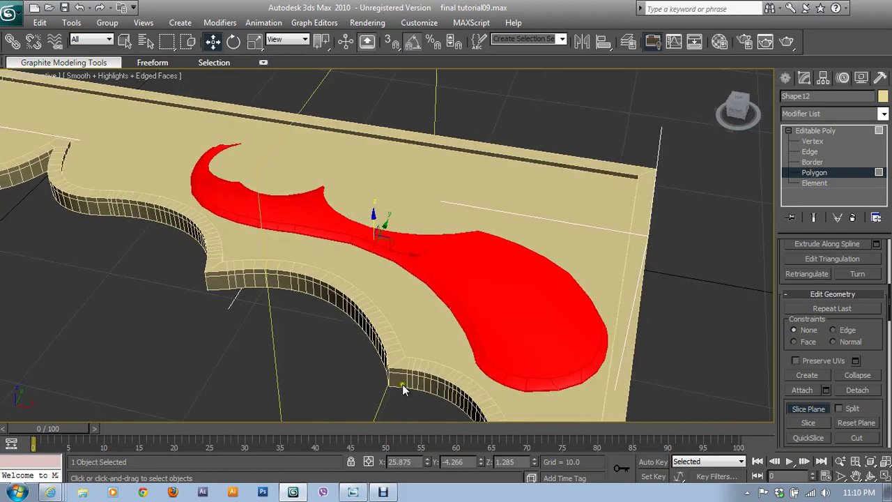
click(382, 492)
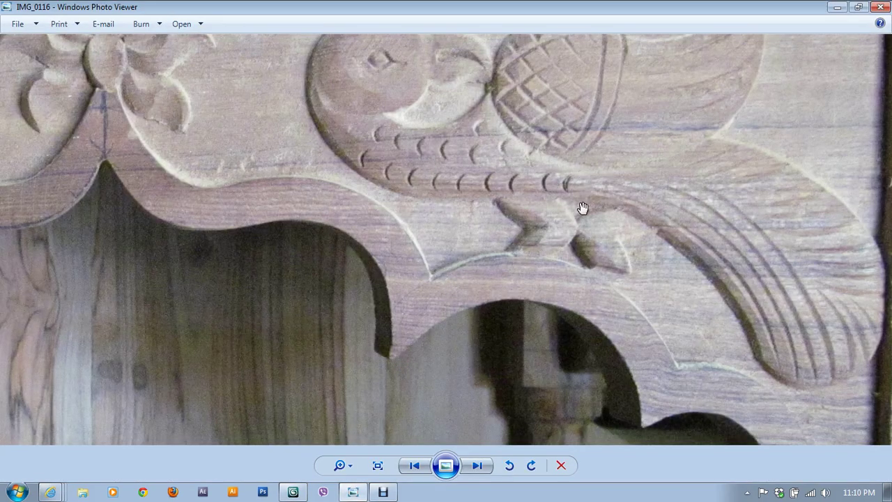
Back in 3ds Max, slide the slice plane to the right across the red relief.
click(384, 493)
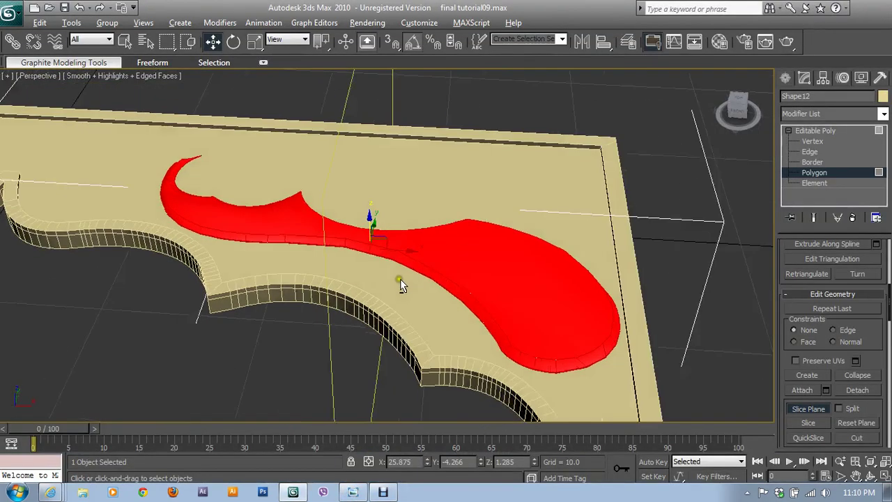
mouse_move(400, 280)
alt+middle_down()
mouse_move(418, 291)
mouse_move(416, 301)
alt+middle_up()
mouse_move(398, 239)
mouse_down()
mouse_move(415, 238)
mouse_move(398, 233)
mouse_up()
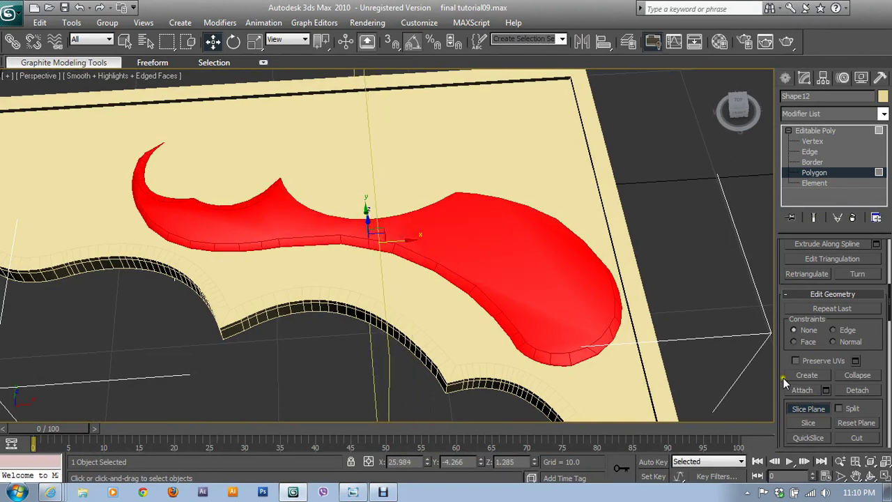
Slice the relief to cut a new edge, then return to Polygon level.
click(809, 423)
click(810, 173)
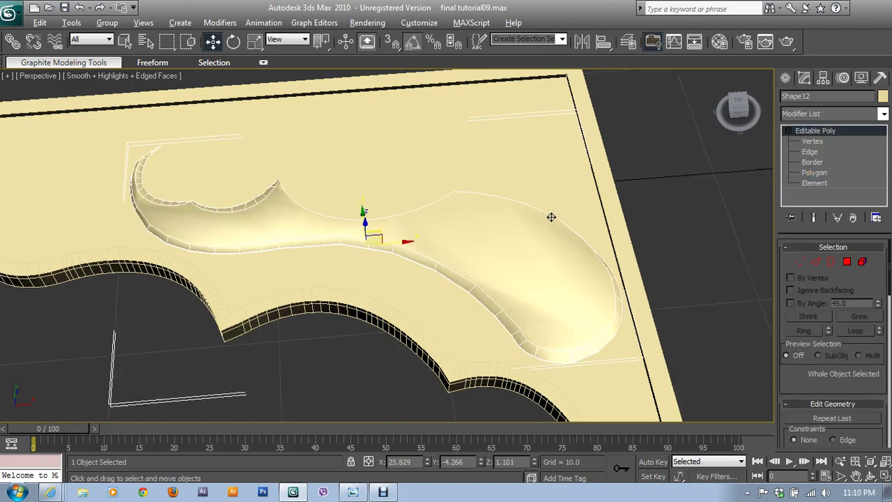
mouse_move(551, 215)
alt+middle_down()
mouse_move(591, 177)
mouse_move(492, 263)
alt+middle_up()
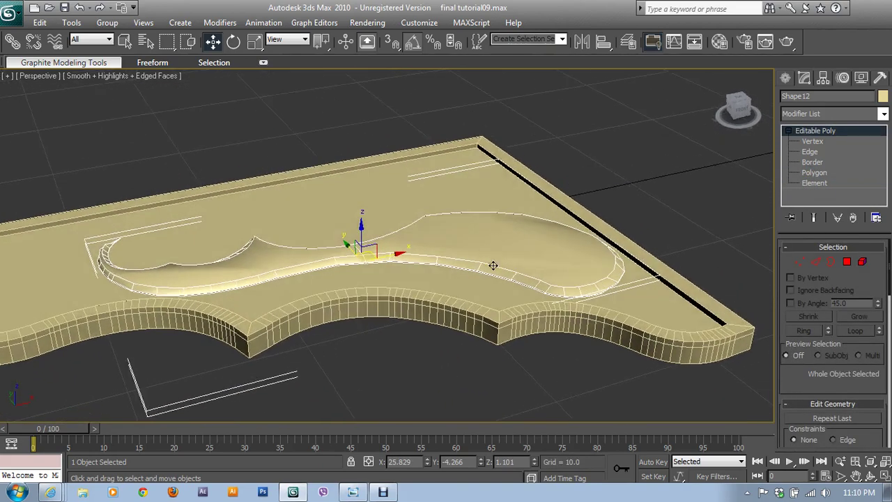
scroll(597, 277, up, 2)
scroll(589, 281, up, 2)
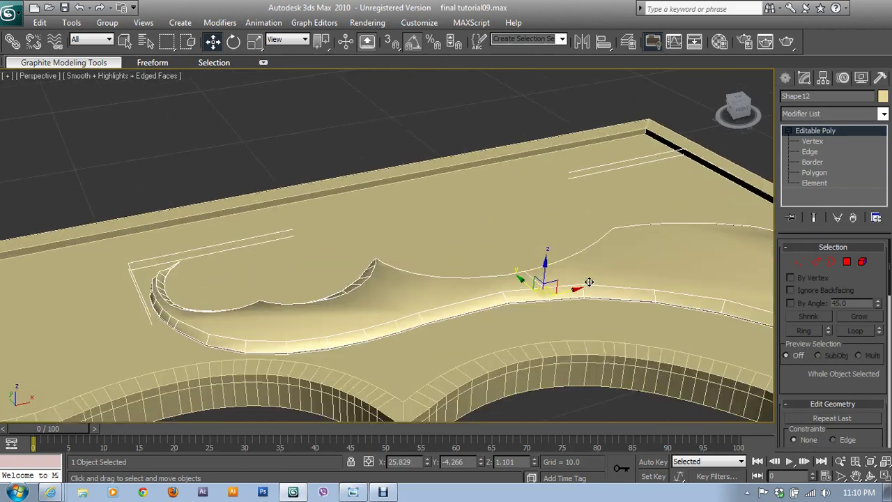
click(816, 262)
click(847, 262)
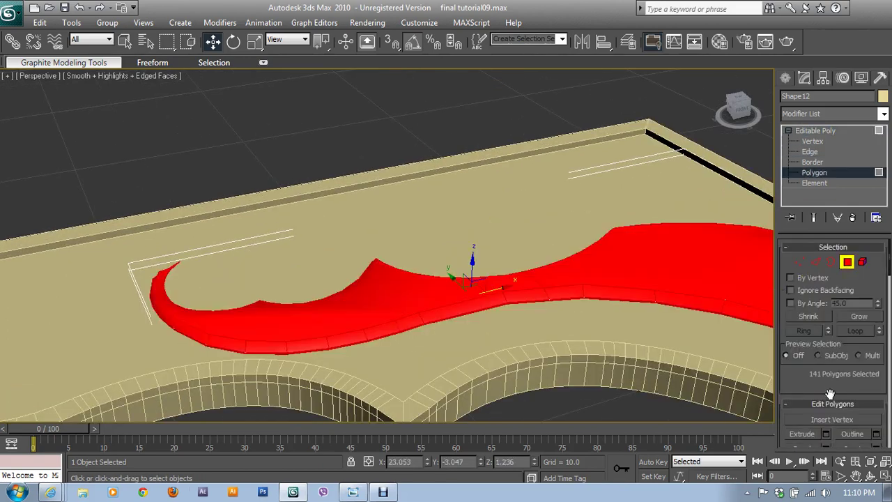
Re-enable Slice Plane and move it left to X 16.42, Y -4.266, Z 1.285.
drag(830, 394, 813, 322)
scroll(818, 407, down, 2)
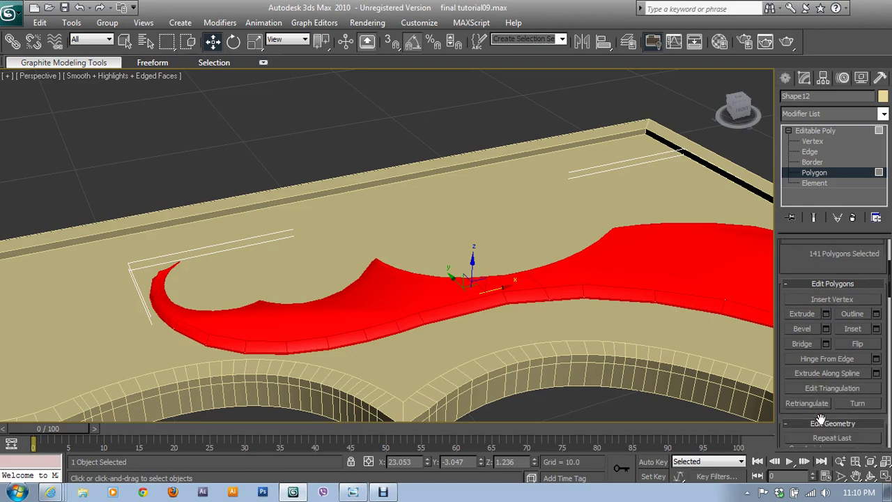
scroll(818, 407, down, 1)
scroll(819, 404, down, 3)
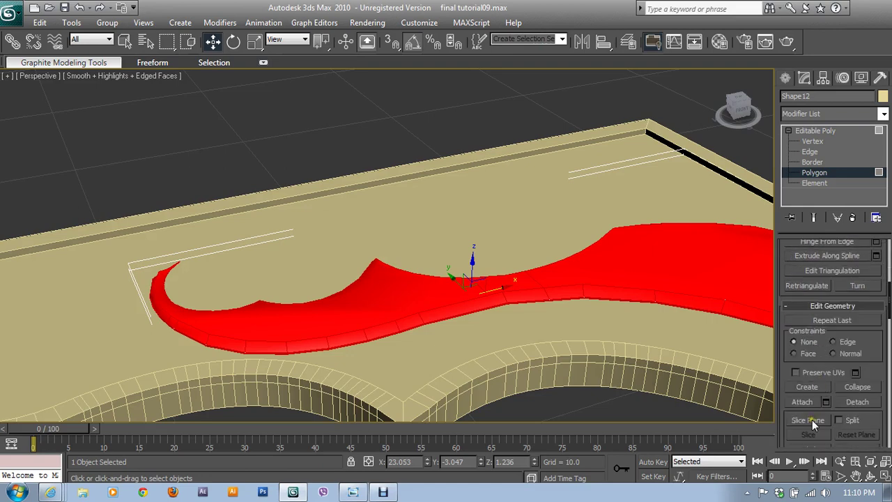
click(811, 420)
mouse_move(632, 272)
alt+middle_down()
mouse_move(613, 295)
mouse_move(583, 305)
alt+middle_up()
drag(530, 306, 310, 317)
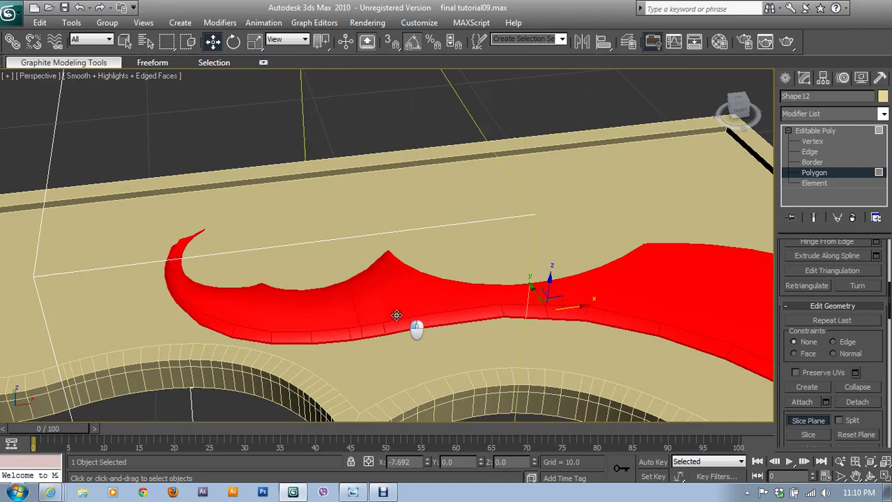
Glance at the reference photo and screen recorder, then return to the 3ds Max scene.
click(376, 491)
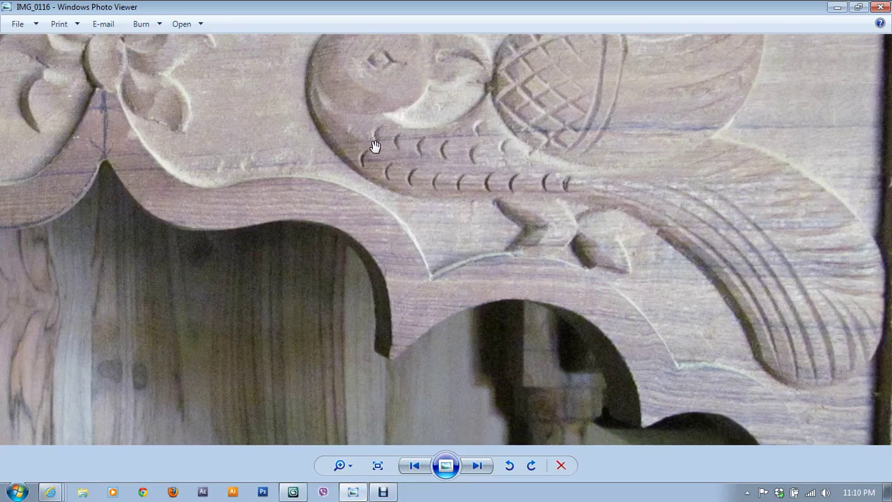
click(391, 492)
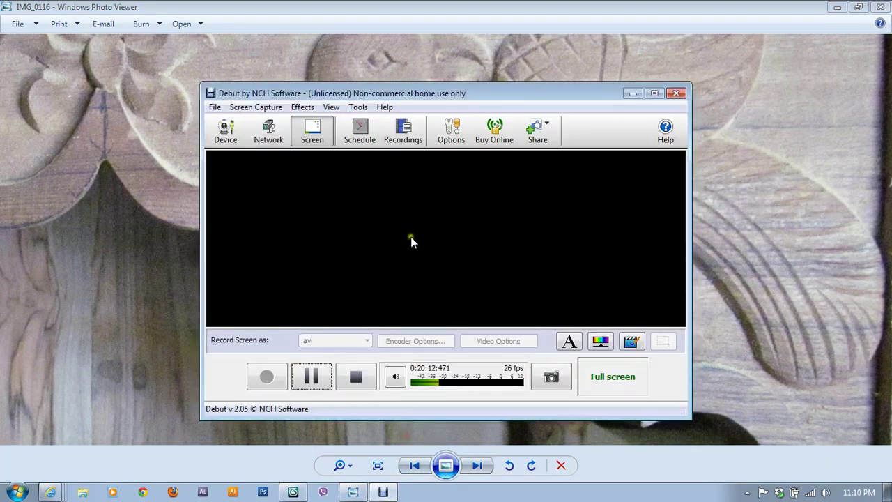
click(633, 96)
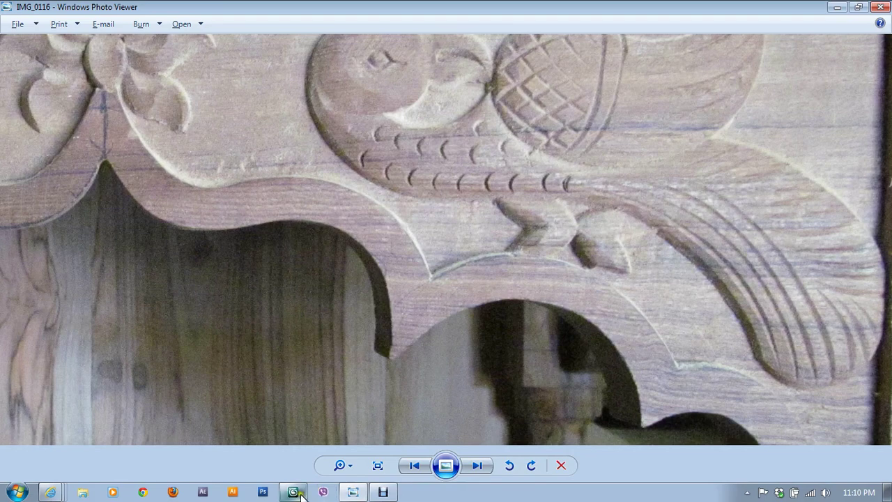
click(322, 493)
Slide the slice plane left to X 14.923 and cut another edge across the relief.
mouse_move(390, 310)
alt+middle_down()
mouse_move(379, 346)
mouse_move(398, 355)
alt+middle_up()
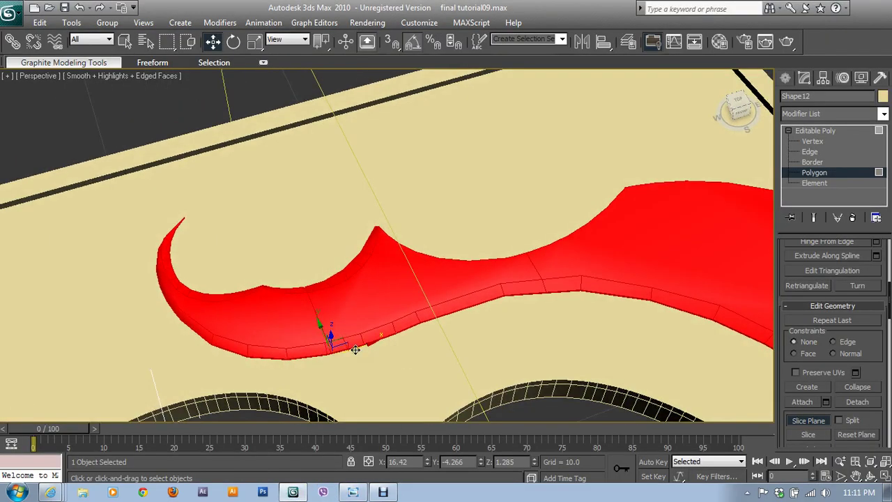
drag(358, 348, 320, 351)
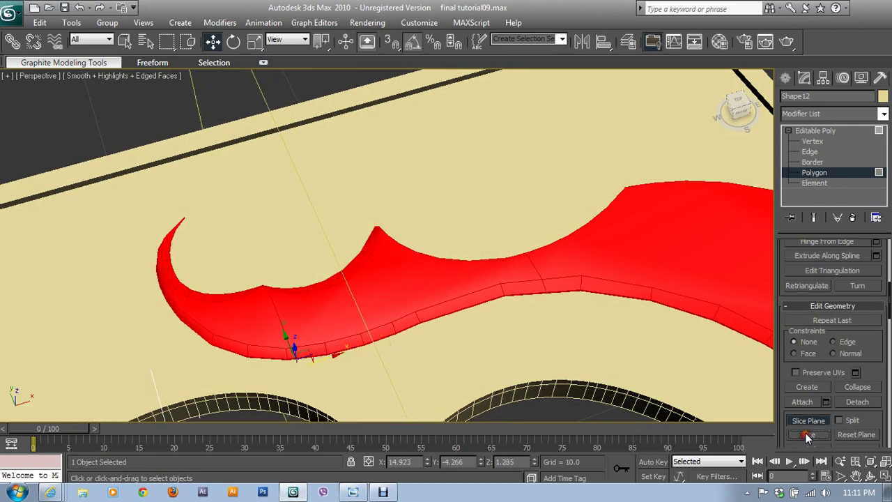
click(813, 172)
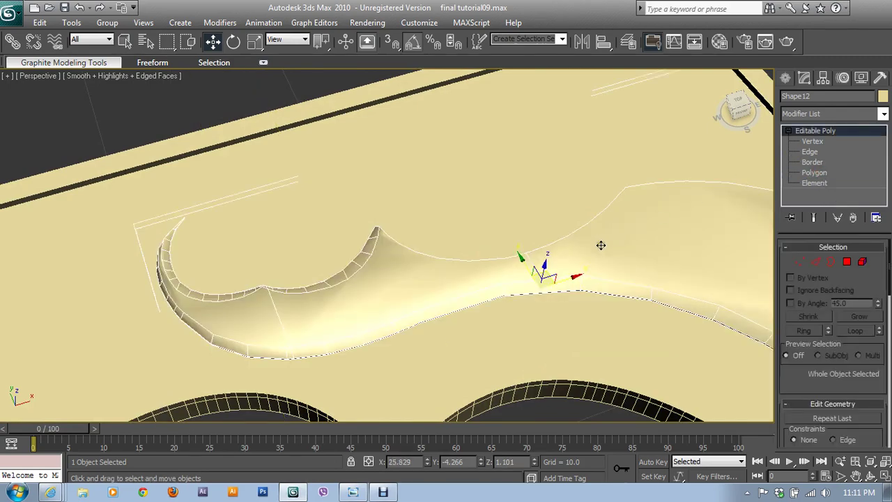
In Edge mode, extend the selected rim wall edge into a ring.
alt+middle_drag(599, 243, 555, 218)
scroll(665, 306, up, 3)
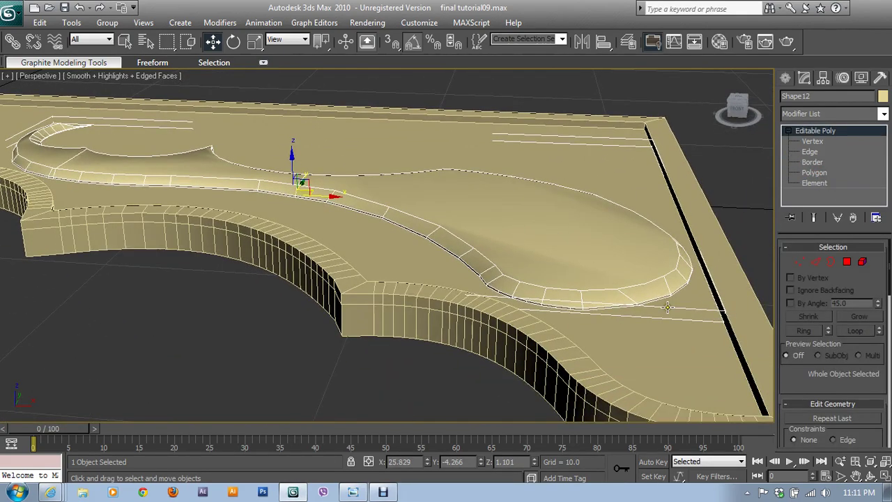
scroll(663, 298, up, 3)
scroll(339, 199, up, 3)
scroll(719, 247, up, 2)
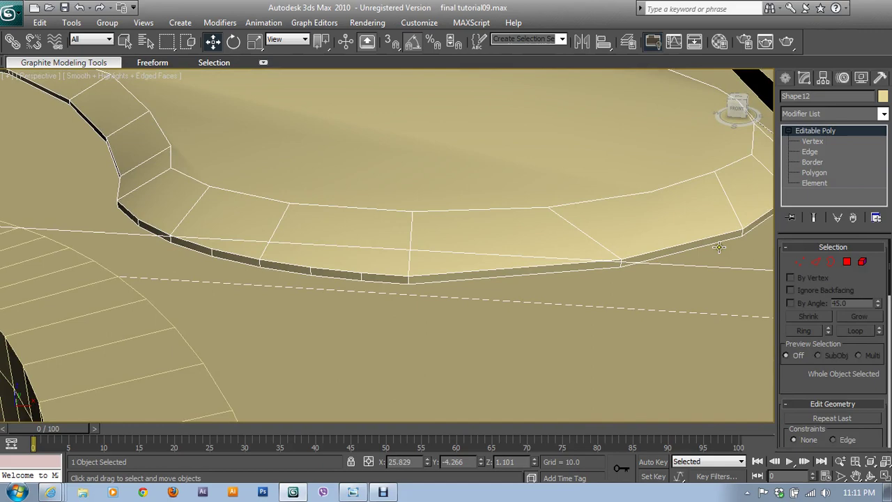
click(815, 261)
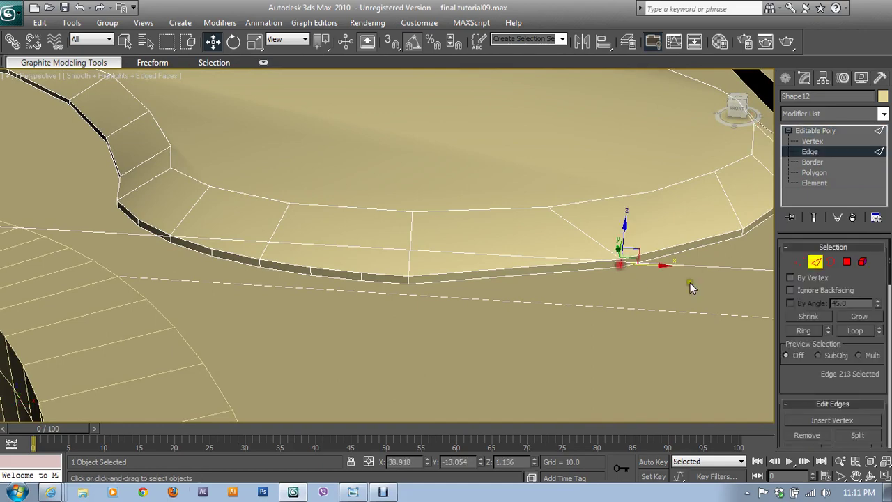
click(803, 330)
Add another rim wall edge and ring it along the curved rim.
scroll(462, 272, down, 3)
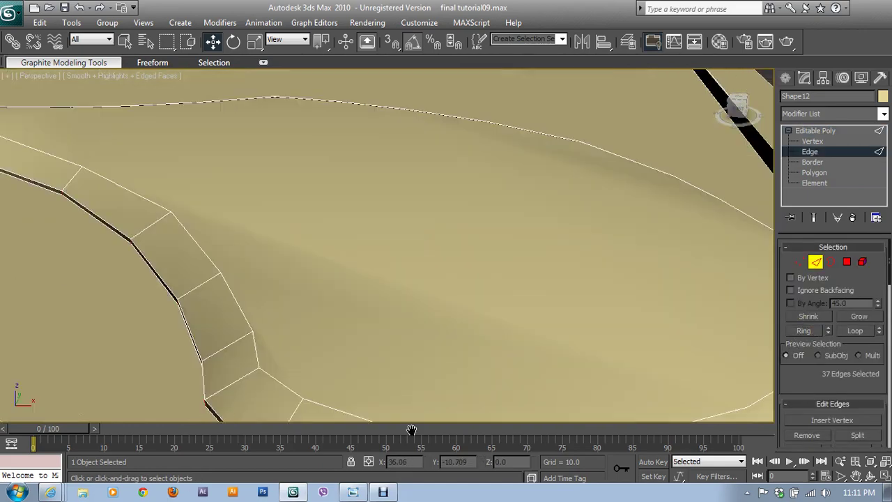
scroll(406, 290, down, 5)
alt+middle_drag(406, 290, 270, 289)
scroll(448, 242, up, 3)
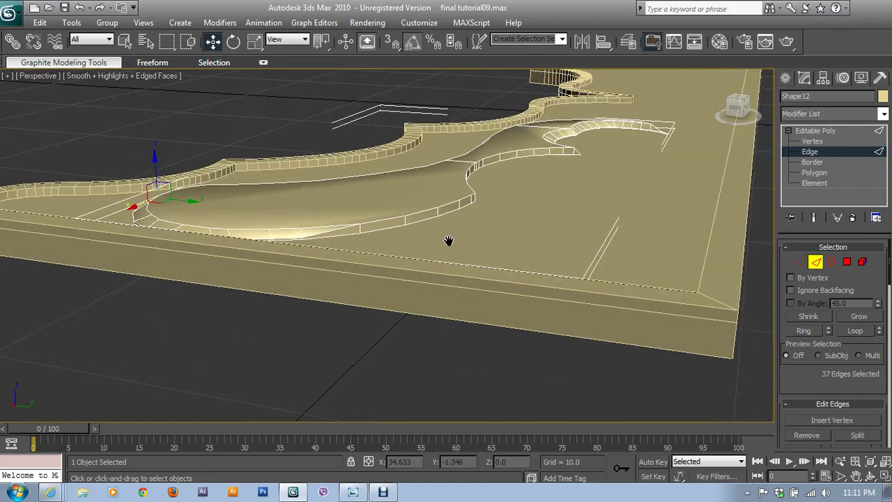
scroll(372, 277, up, 3)
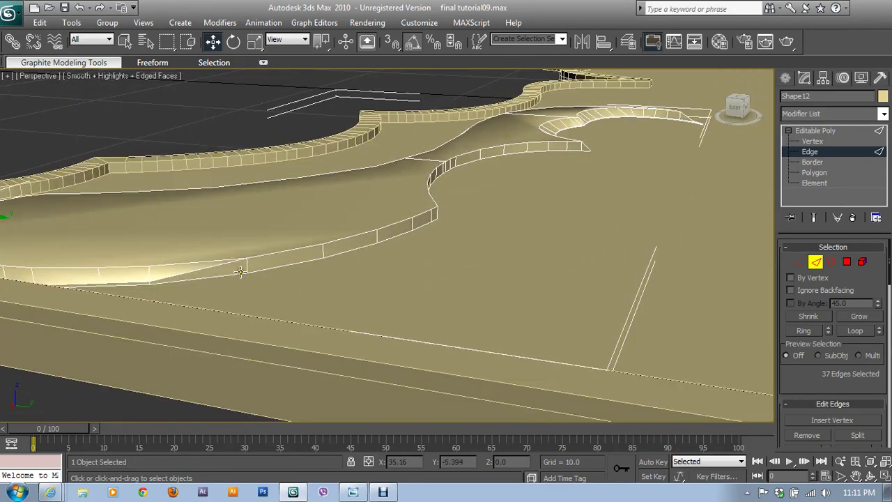
middle_drag(248, 268, 450, 252)
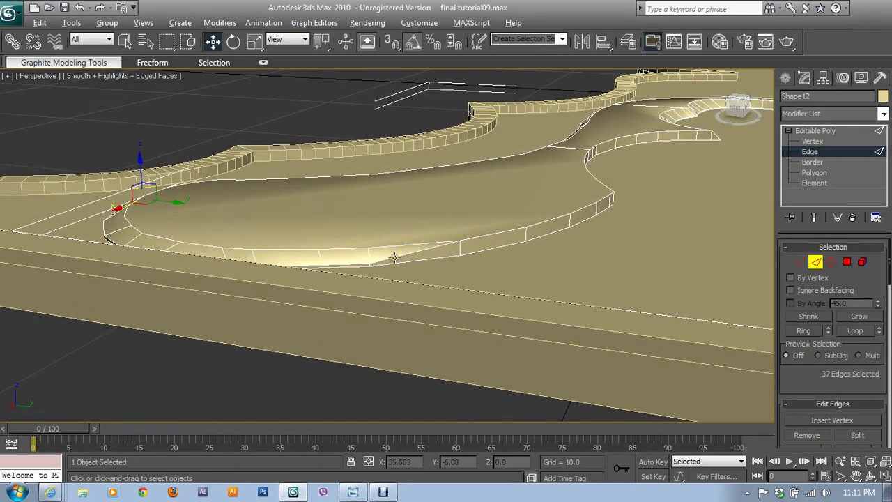
alt+middle_drag(394, 258, 471, 274)
ctrl+click(482, 263)
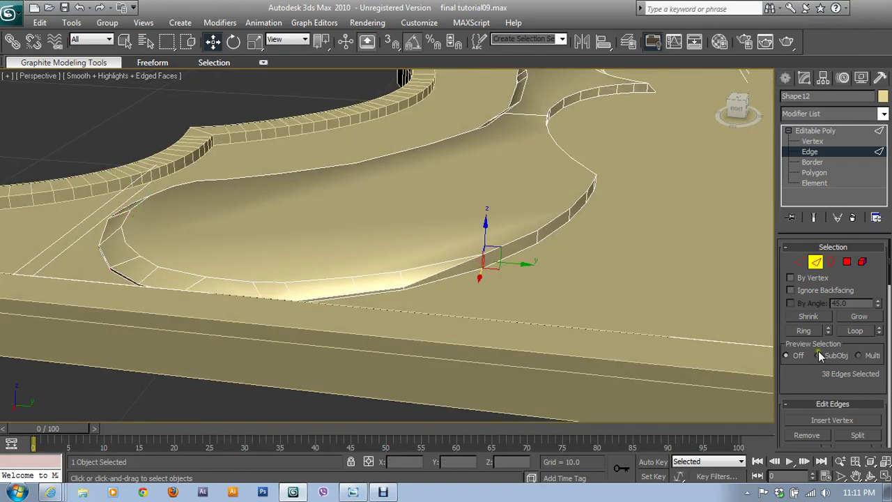
click(806, 331)
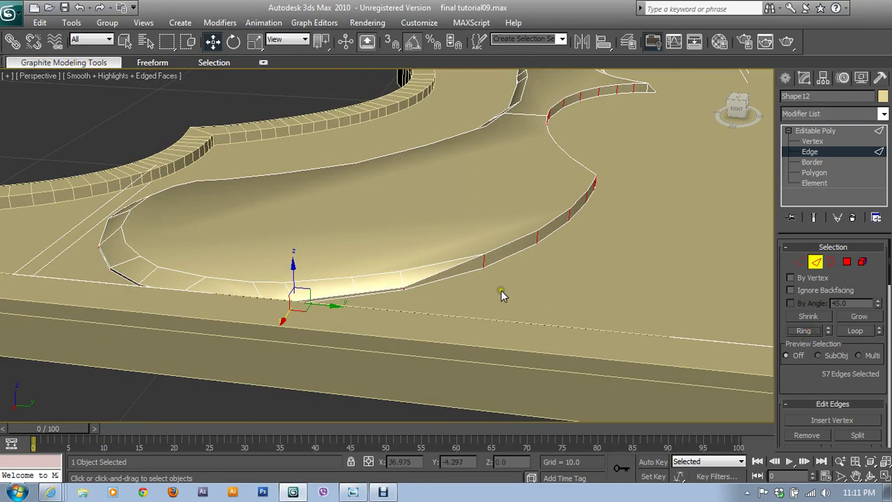
Add the vertical corner edge and its neighbour at the relief's curved cutout.
mouse_move(501, 290)
alt+middle_down()
mouse_move(292, 290)
mouse_move(284, 277)
alt+middle_up()
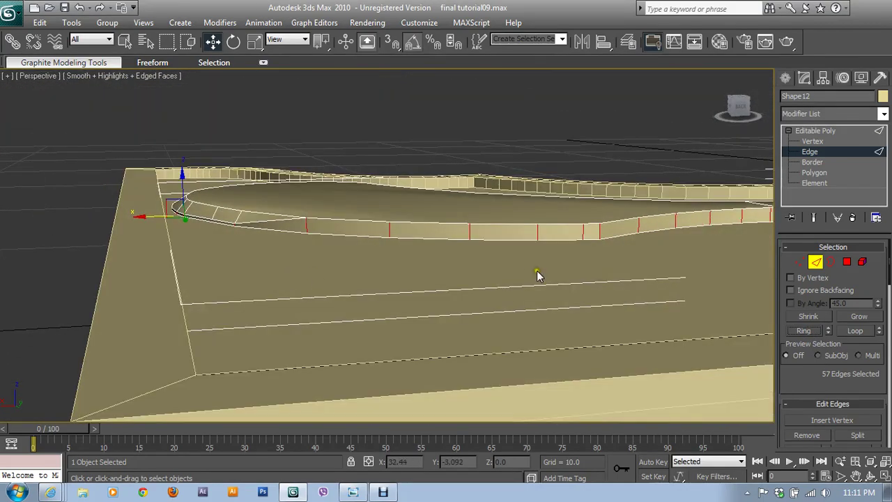
middle_drag(537, 275, 143, 342)
mouse_move(560, 260)
alt+middle_down()
mouse_move(414, 310)
mouse_move(410, 285)
alt+middle_up()
scroll(411, 284, up, 2)
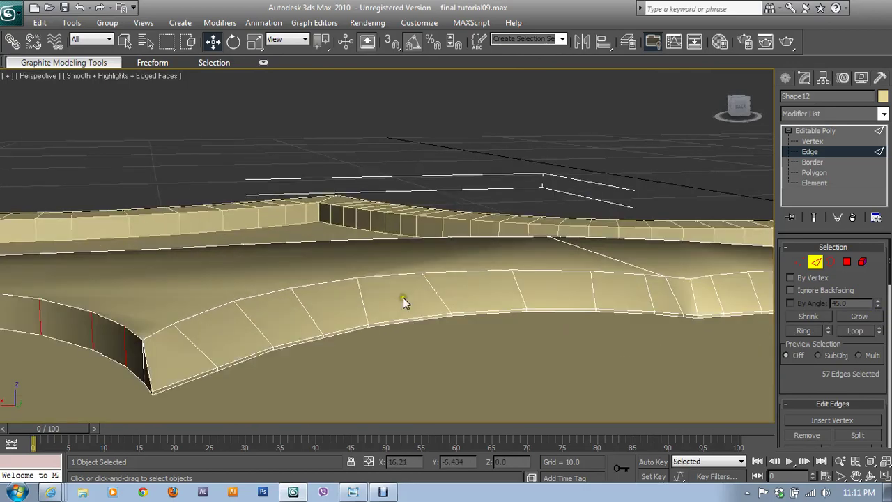
scroll(403, 297, up, 2)
scroll(383, 299, up, 2)
scroll(270, 327, up, 1)
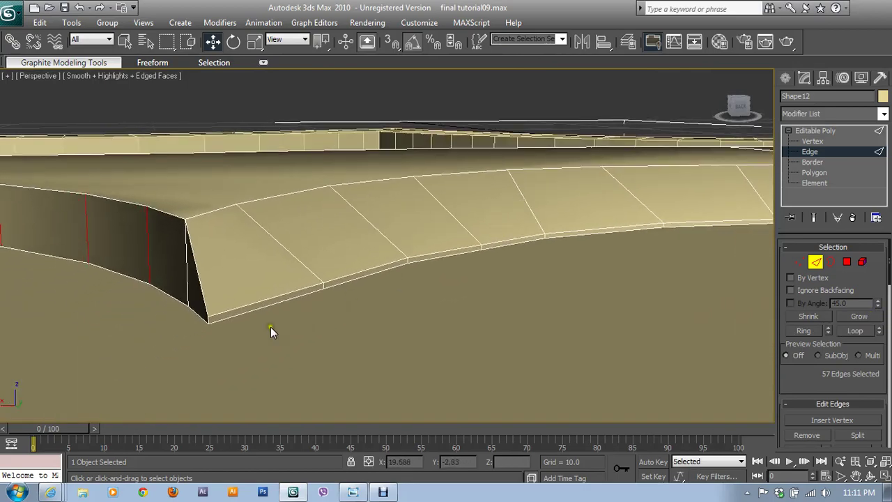
ctrl+click(186, 281)
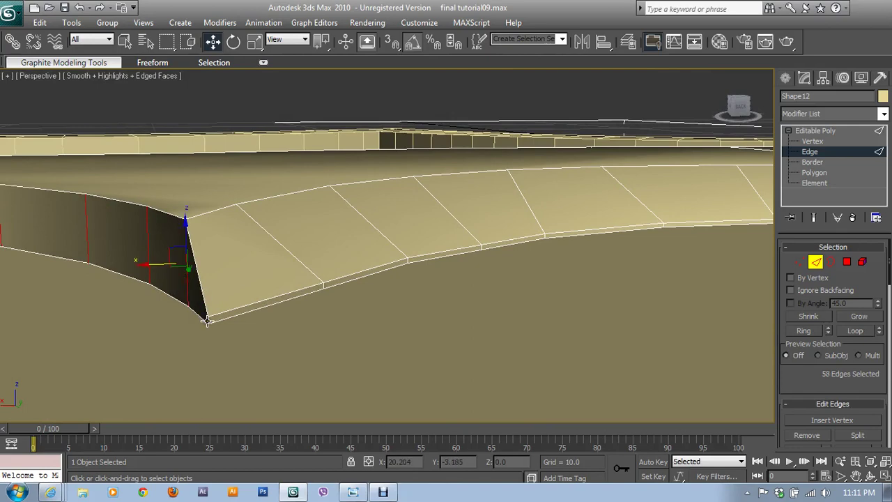
ctrl+click(207, 321)
Add one more corner edge, then pan back to check the rim's curved corner.
scroll(307, 291, up, 2)
scroll(293, 285, up, 2)
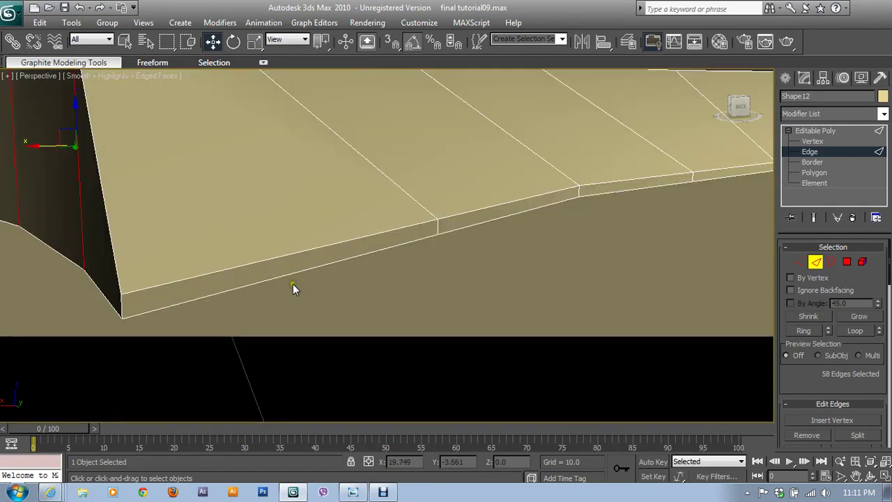
ctrl+click(120, 305)
scroll(749, 370, down, 3)
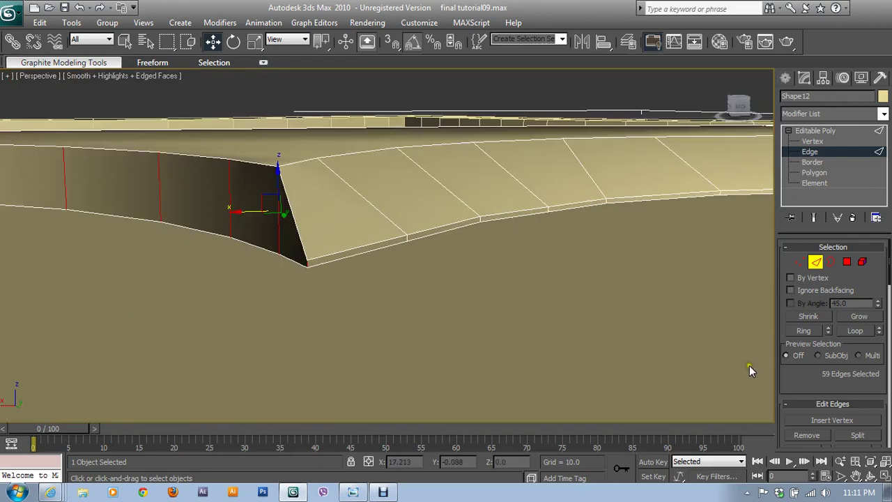
middle_drag(630, 270, 152, 275)
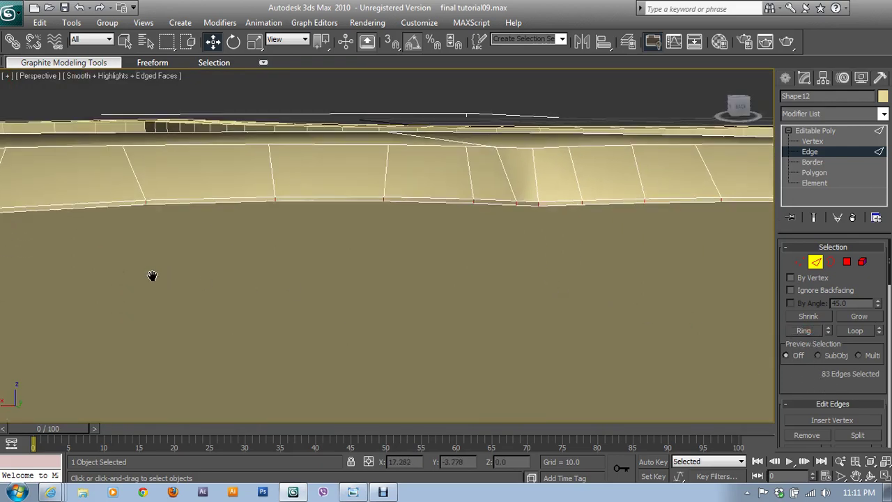
scroll(410, 270, down, 2)
scroll(169, 295, down, 2)
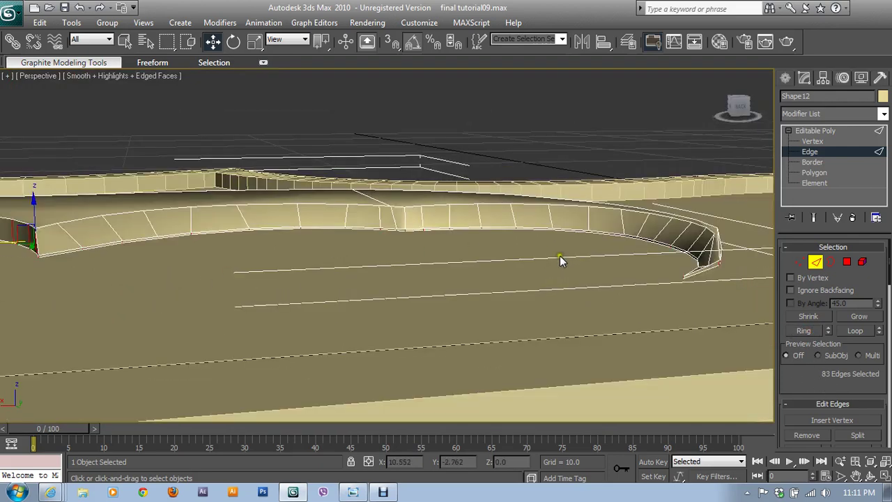
mouse_move(563, 261)
middle_down()
mouse_move(650, 306)
mouse_move(442, 329)
mouse_move(607, 294)
mouse_move(633, 298)
middle_up()
drag(814, 386, 813, 313)
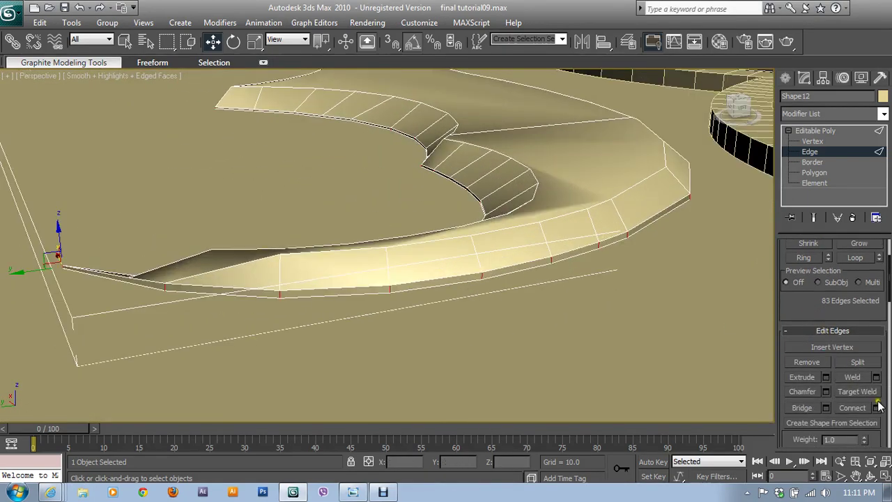
Connect the selected rim-wall edges with 2 segments and pinch about 54.
shift+click(851, 406)
click(438, 220)
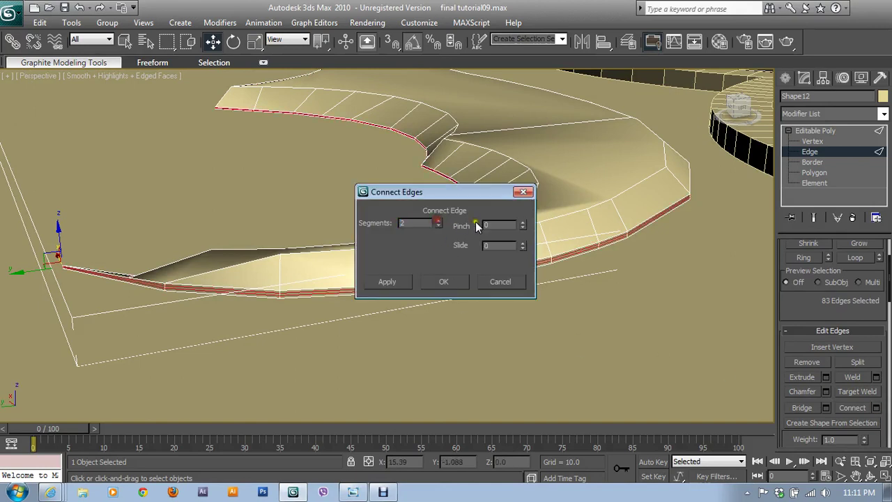
mouse_move(524, 222)
mouse_down()
mouse_move(515, 143)
mouse_move(521, 97)
mouse_move(535, 137)
mouse_up()
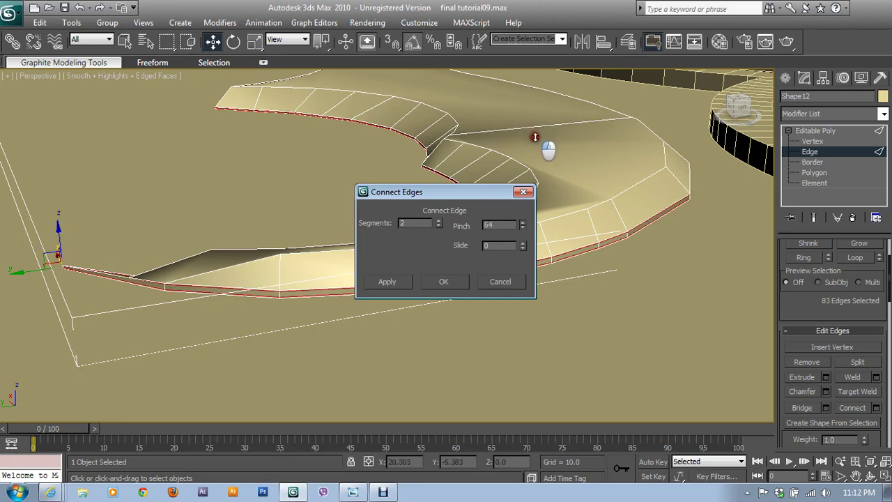
click(446, 281)
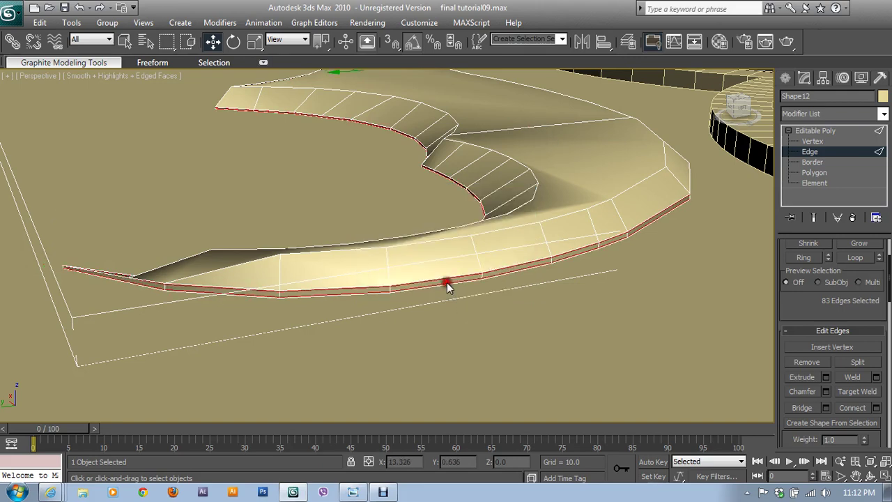
mouse_move(453, 291)
alt+middle_down()
mouse_move(551, 302)
mouse_move(488, 295)
mouse_move(496, 306)
alt+middle_up()
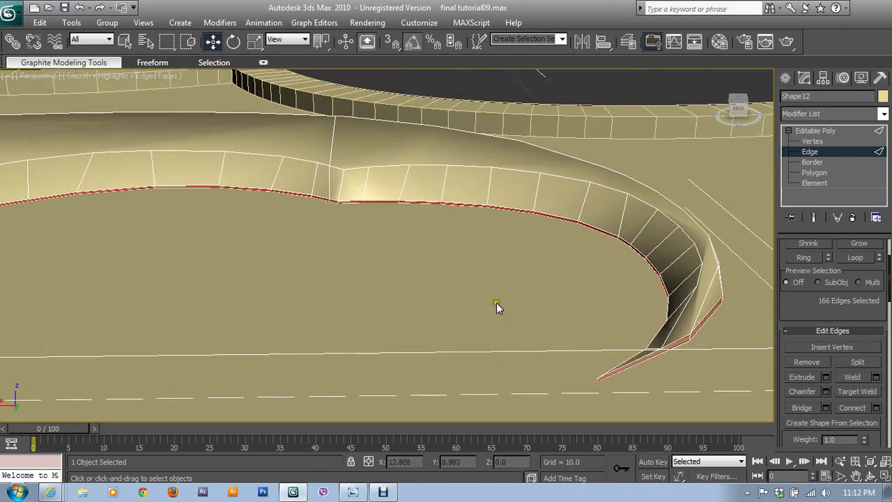
alt+middle_drag(419, 218, 699, 298)
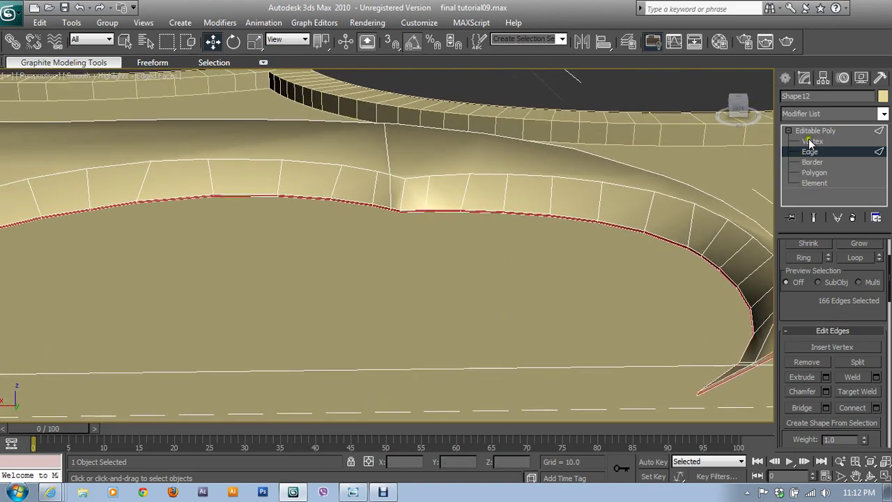
Ring the sloped band's edges and connect them with 2 segments at pinch 90.
click(508, 197)
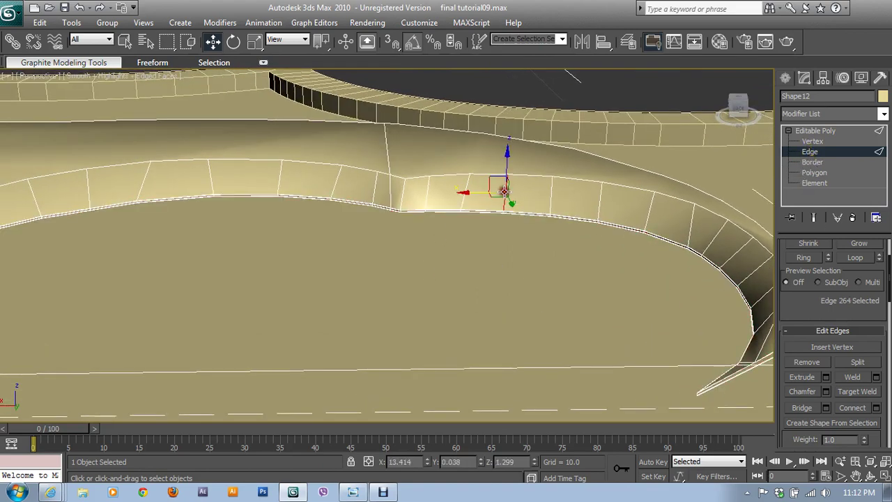
click(803, 258)
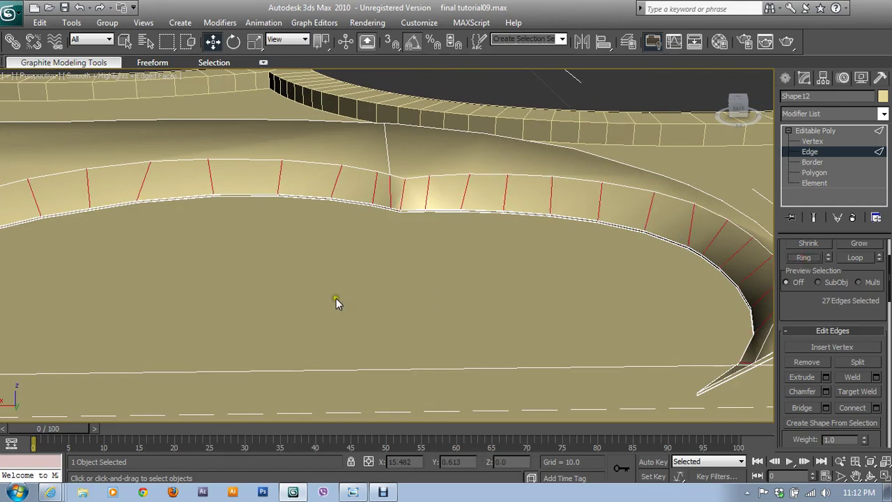
scroll(562, 306, down, 3)
mouse_move(234, 282)
alt+middle_down()
mouse_move(446, 304)
mouse_move(377, 304)
mouse_move(551, 253)
alt+middle_up()
scroll(464, 264, up, 2)
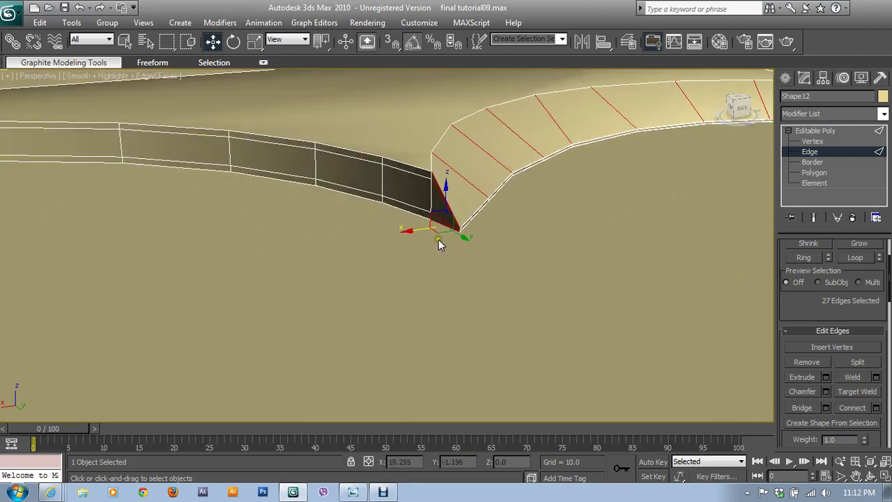
click(878, 408)
drag(428, 194, 488, 263)
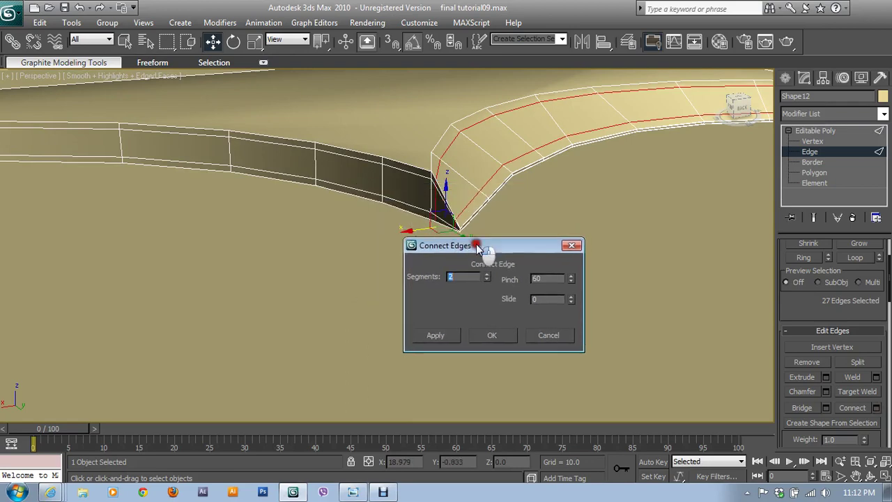
drag(575, 298, 571, 253)
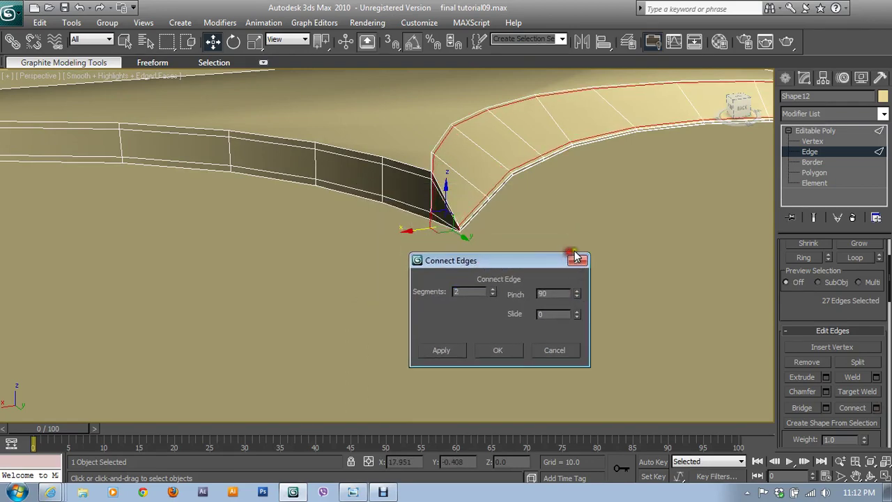
mouse_move(384, 207)
alt+middle_down()
mouse_move(778, 279)
mouse_move(614, 299)
alt+middle_up()
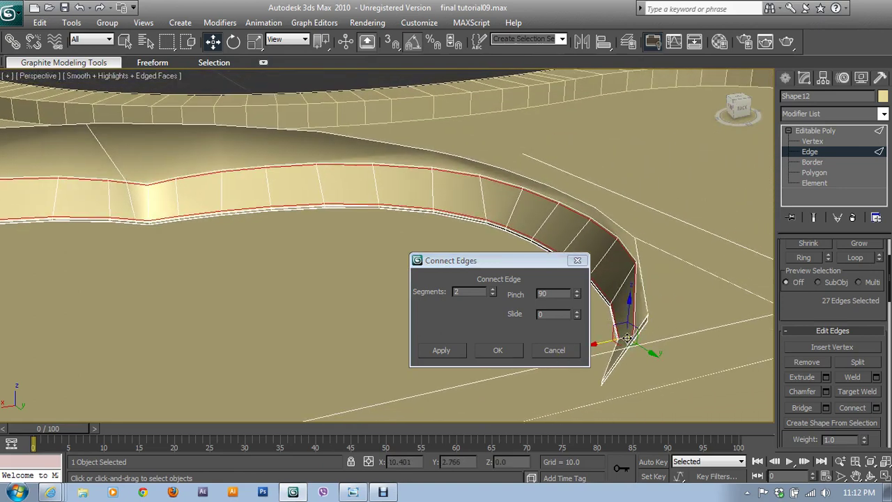
click(495, 350)
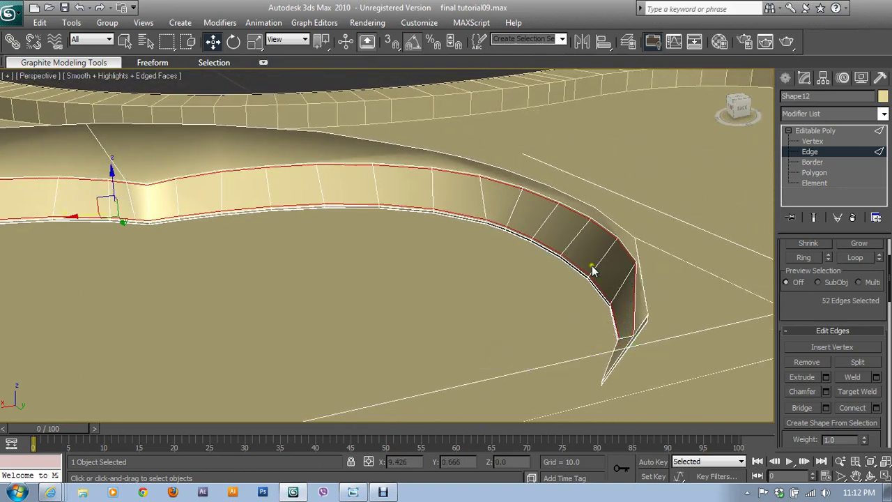
Ring the sloped band again and connect it with a single centre loop.
click(515, 206)
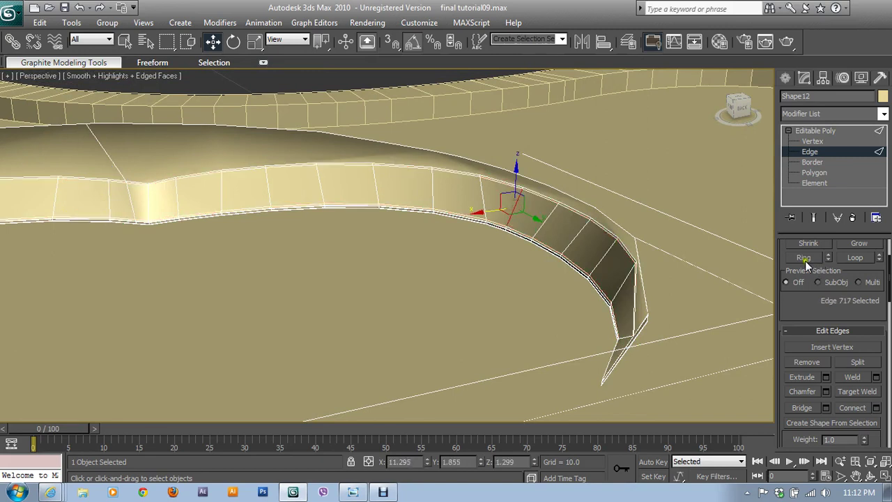
click(804, 257)
click(876, 406)
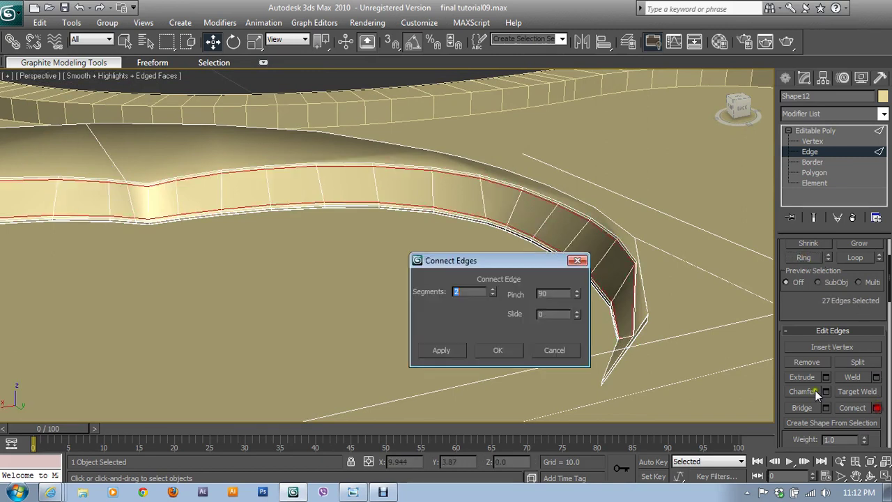
click(492, 294)
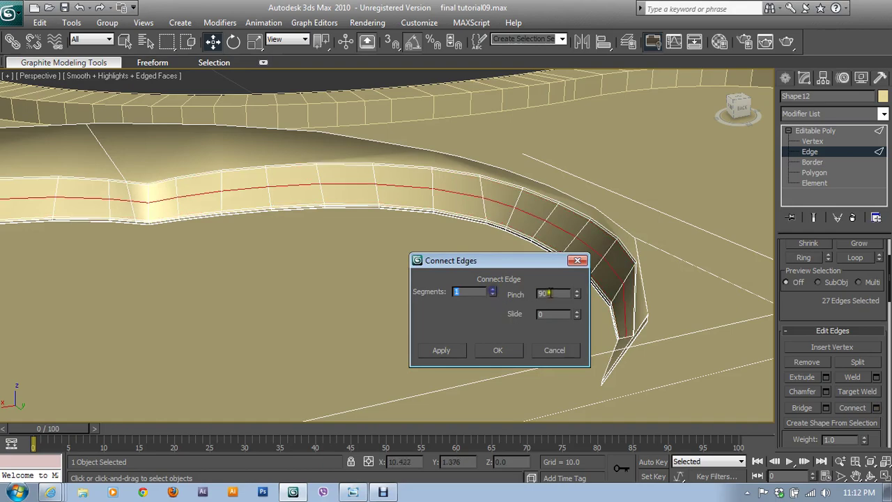
click(513, 347)
mouse_move(513, 348)
alt+middle_down()
mouse_move(555, 322)
mouse_move(483, 319)
mouse_move(460, 268)
mouse_move(493, 315)
alt+middle_up()
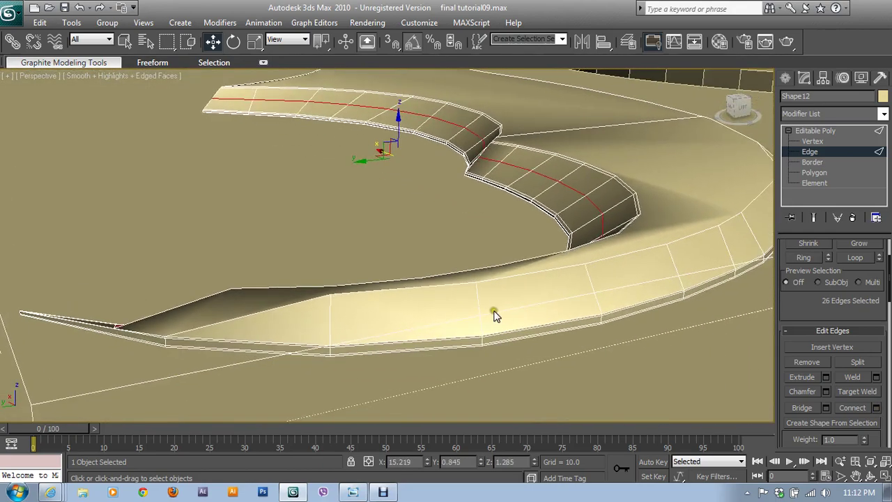
Select a relief rim edge and extend it into a ring around the rim.
click(481, 301)
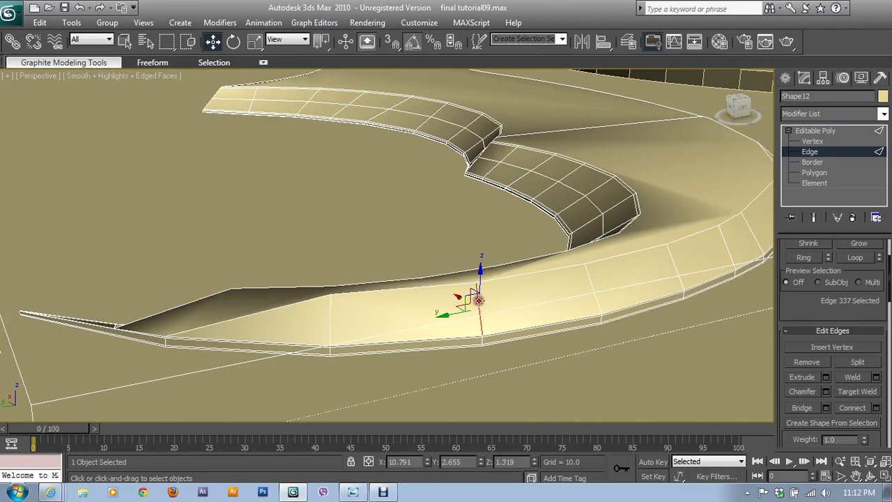
click(804, 257)
mouse_move(660, 293)
alt+middle_down()
mouse_move(453, 322)
mouse_move(514, 279)
mouse_move(281, 177)
alt+middle_up()
scroll(448, 237, down, 5)
alt+middle_drag(448, 237, 280, 304)
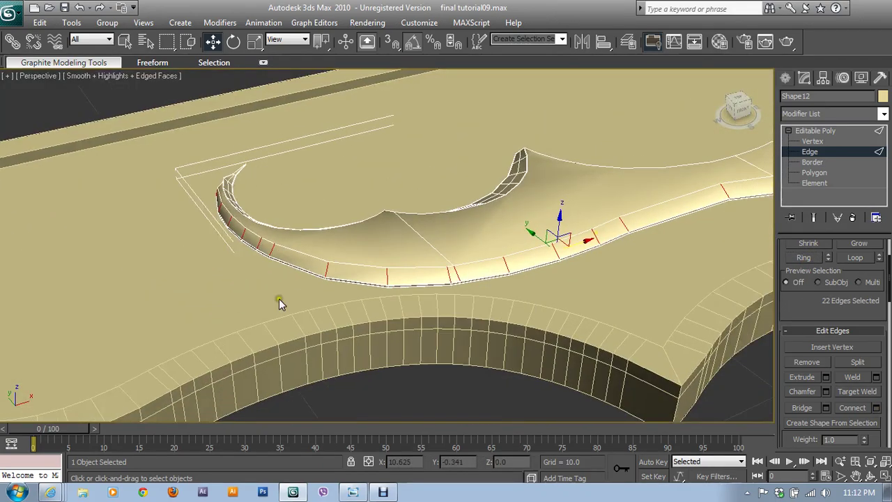
scroll(420, 254, up, 2)
scroll(619, 223, up, 4)
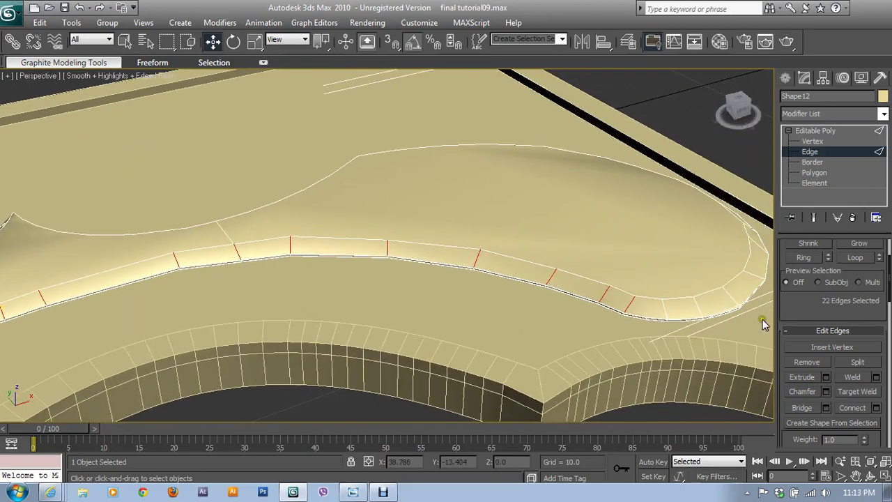
alt+middle_drag(763, 321, 673, 317)
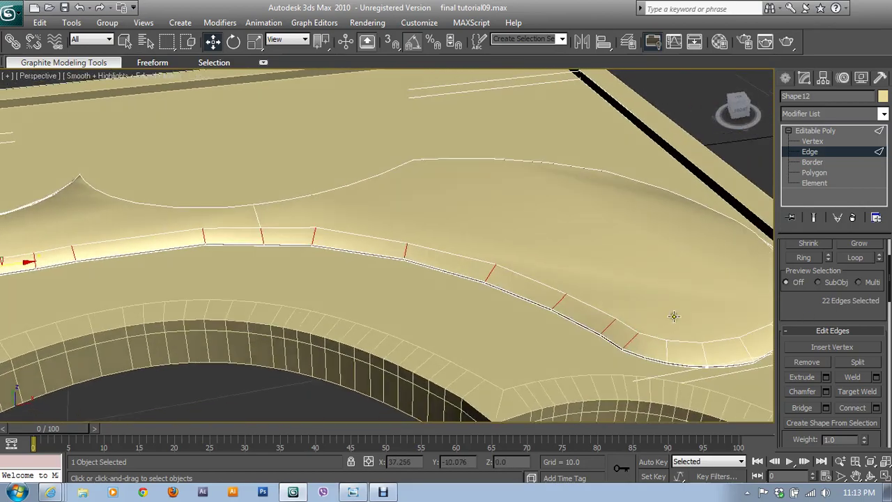
ctrl+click(673, 355)
Add the remaining rim edges at the rounded end and front to complete the 33-edge ring.
alt+middle_drag(673, 354, 493, 336)
alt+middle_drag(602, 323, 495, 333)
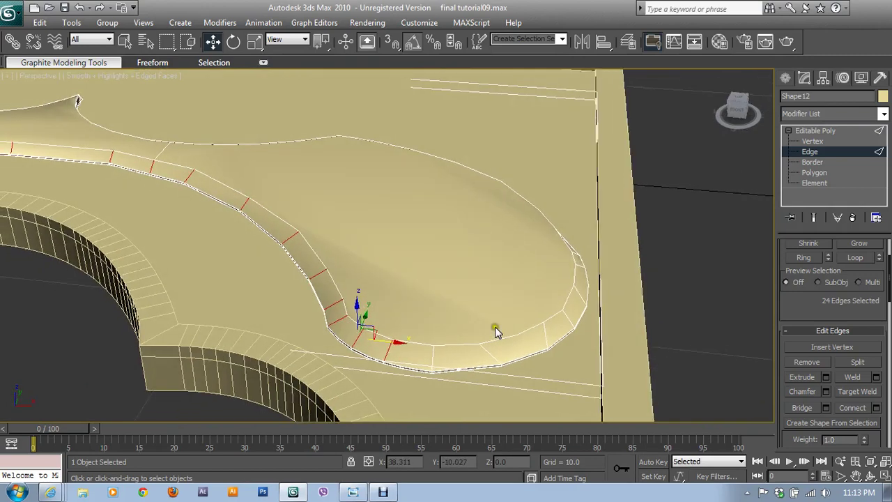
ctrl+click(445, 358)
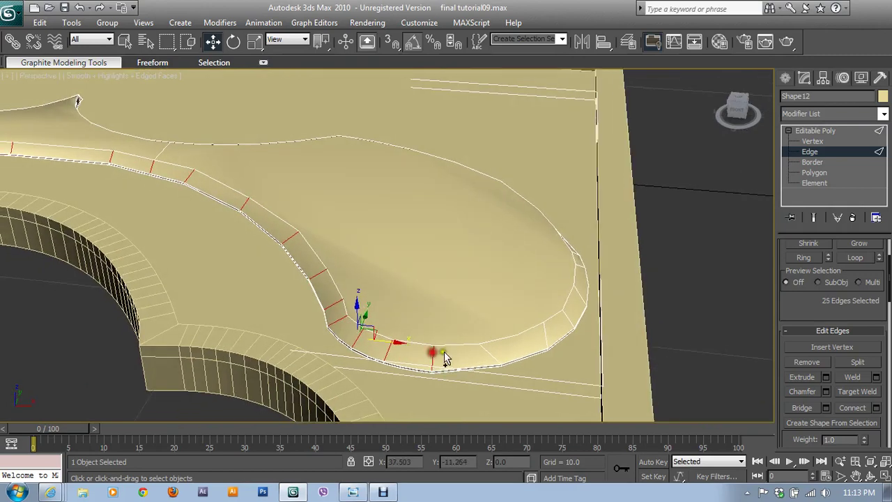
ctrl+click(486, 353)
ctrl+click(546, 337)
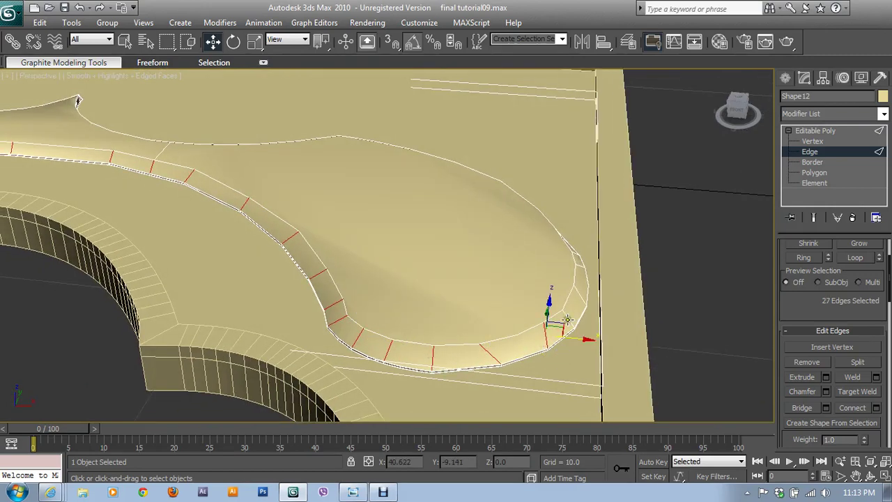
ctrl+click(575, 310)
ctrl+click(579, 291)
mouse_move(580, 291)
alt+middle_down()
mouse_move(607, 302)
mouse_move(479, 288)
mouse_move(481, 306)
alt+middle_up()
ctrl+click(496, 375)
ctrl+click(531, 370)
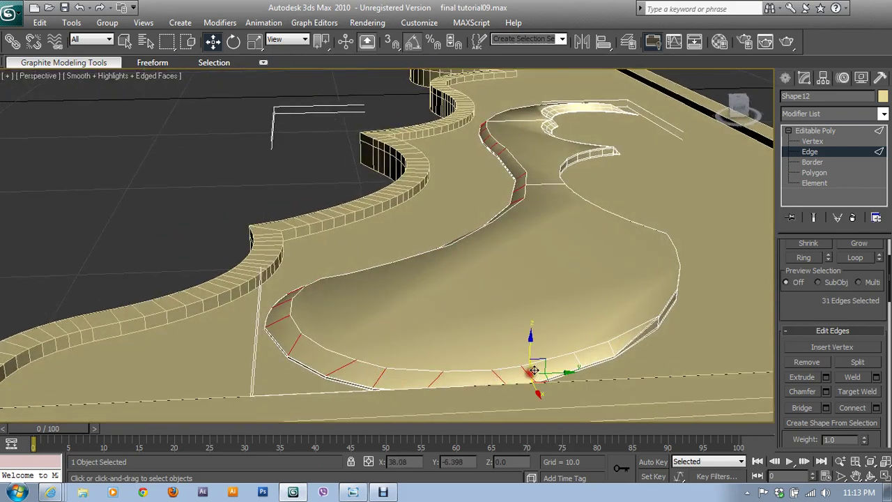
ctrl+click(576, 360)
ctrl+click(611, 350)
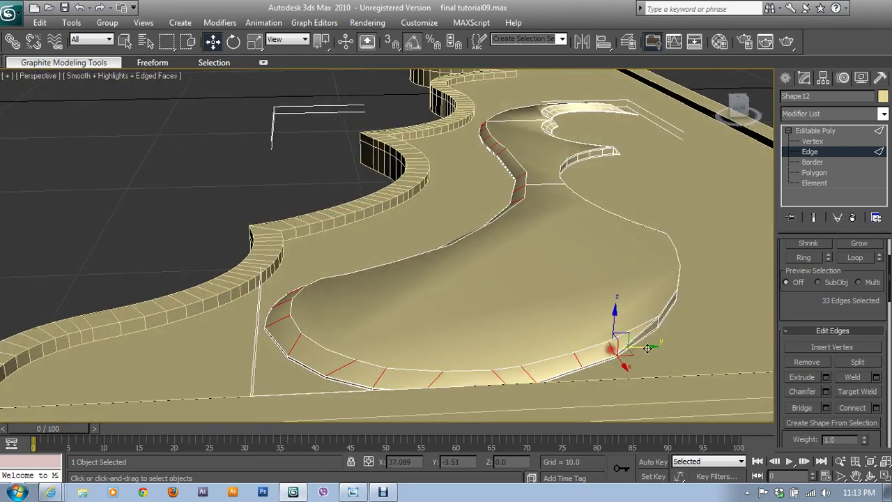
Connect the rim edge ring with 2 segments and adjusted pinch.
click(877, 408)
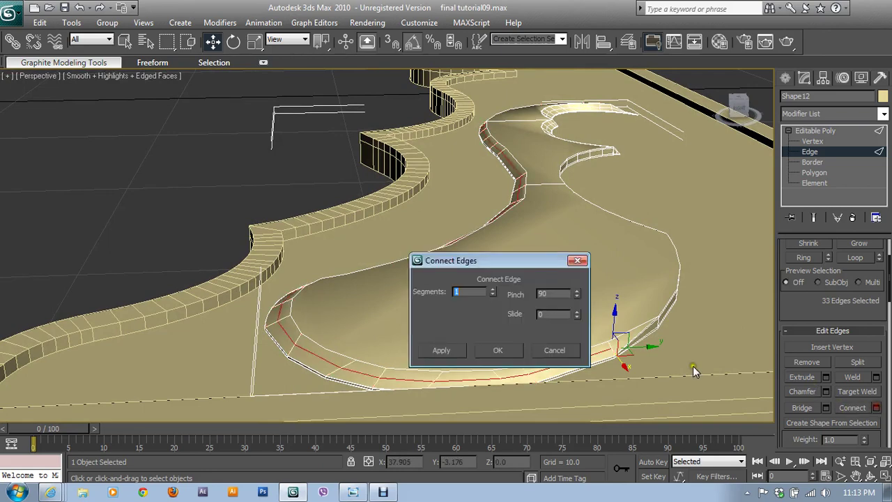
click(492, 290)
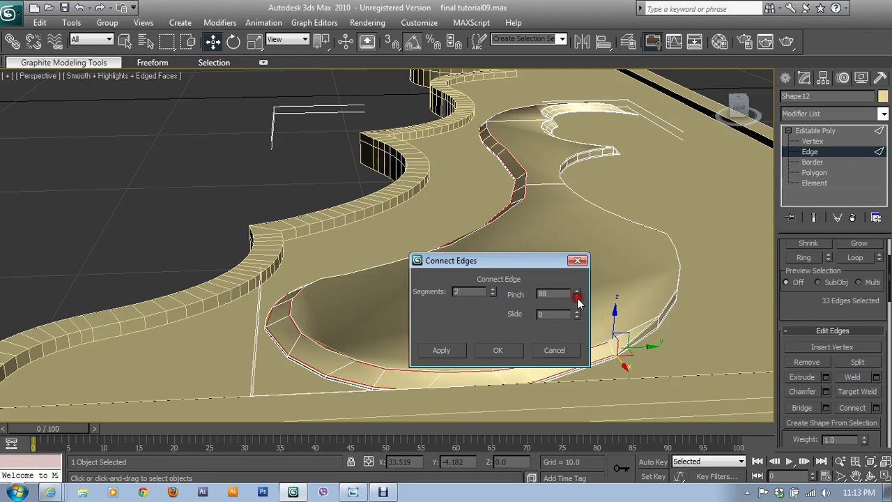
drag(577, 300, 587, 322)
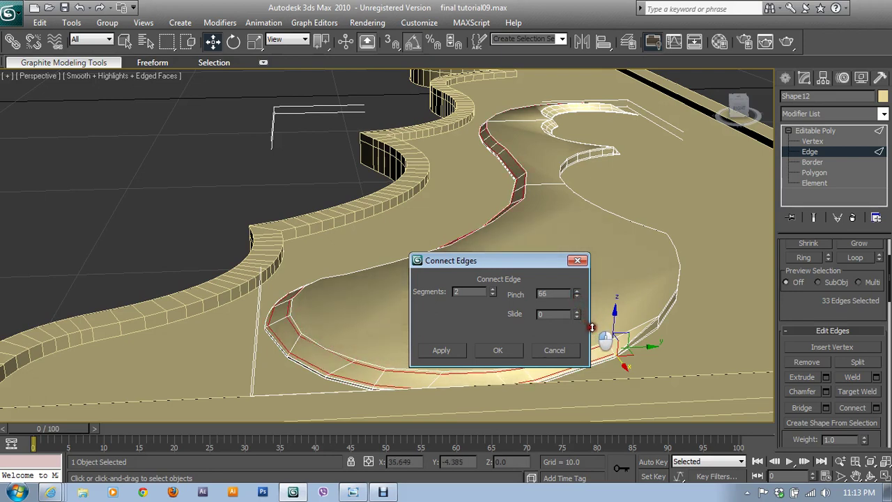
click(496, 350)
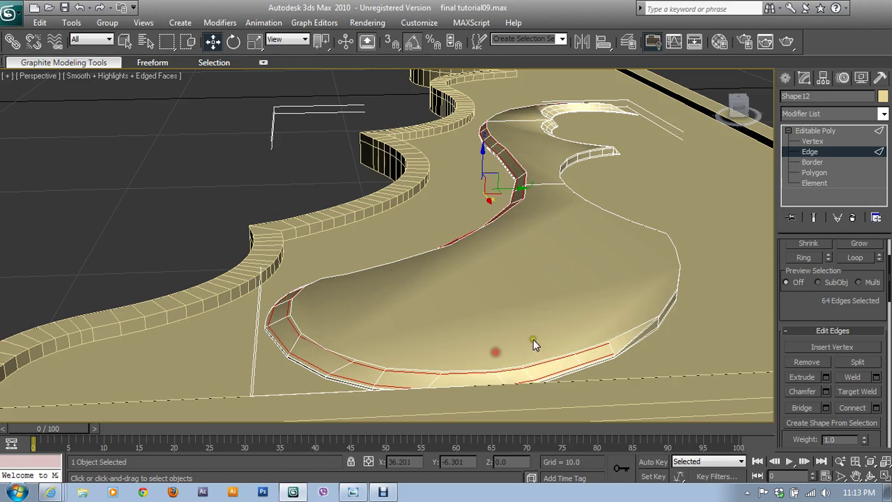
Ring a lower rim edge and connect it with a single loop.
click(384, 382)
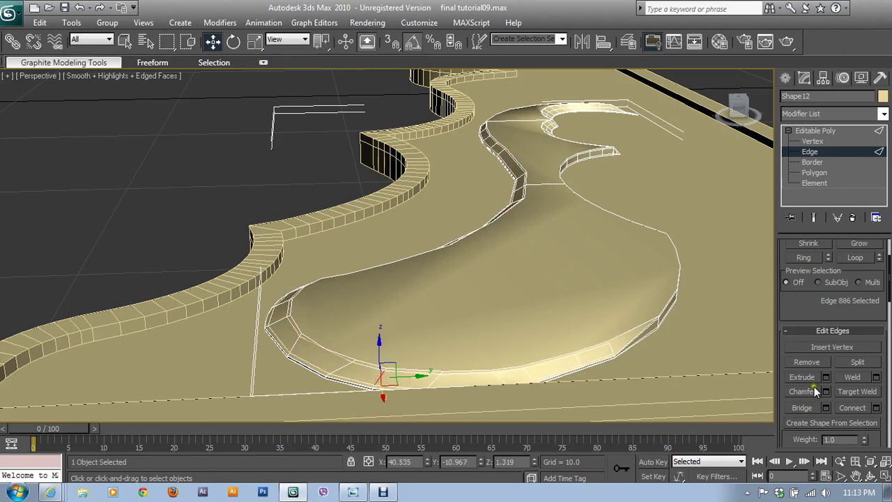
click(806, 259)
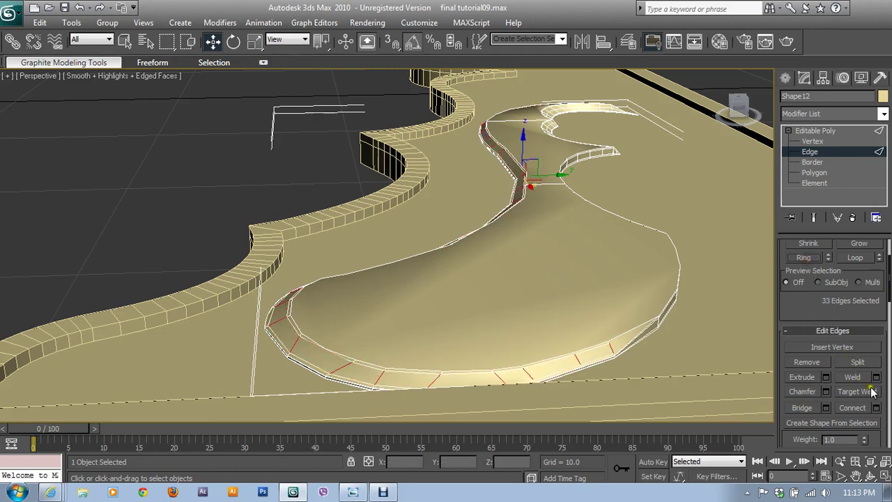
click(875, 407)
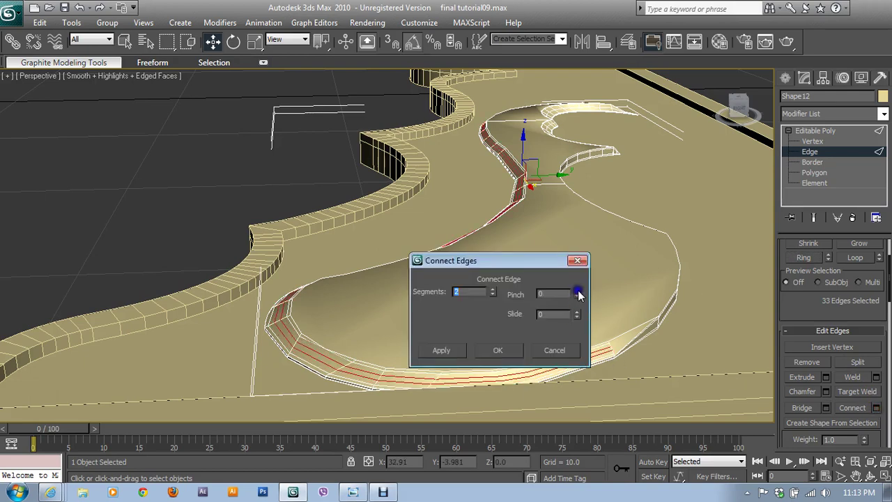
click(494, 295)
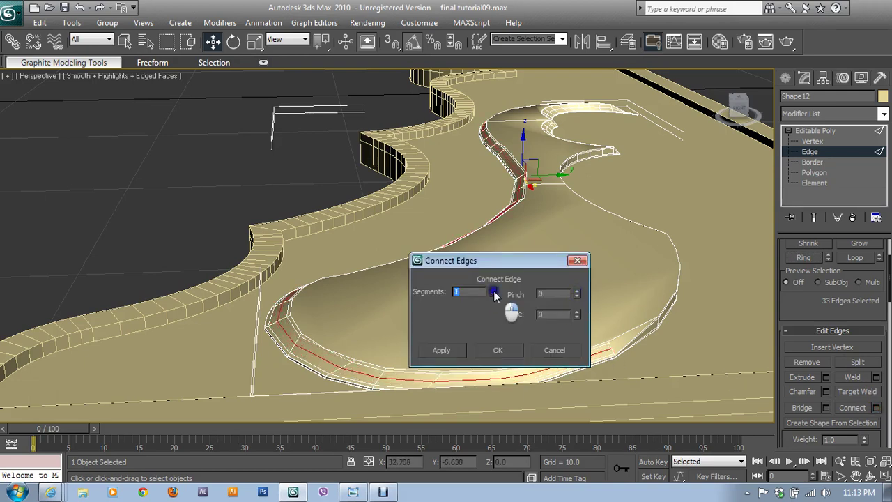
click(503, 349)
mouse_move(516, 297)
alt+middle_down()
mouse_move(557, 324)
mouse_move(623, 333)
alt+middle_up()
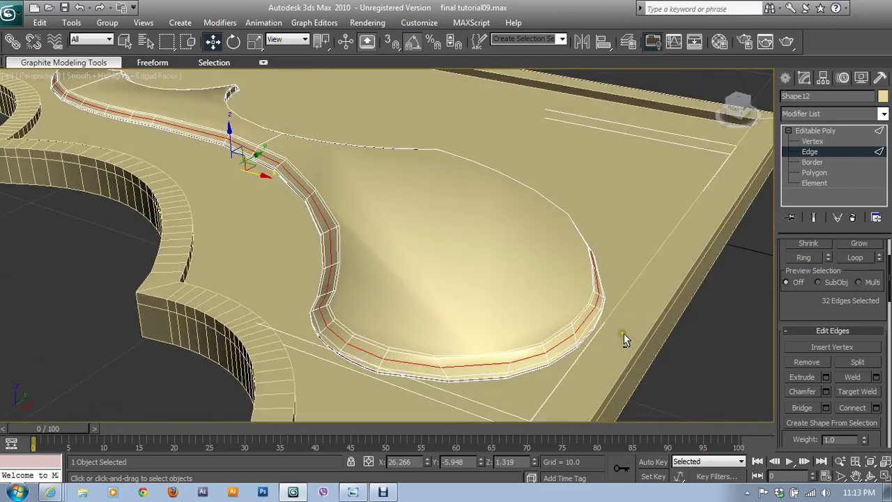
scroll(624, 333, up, 2)
scroll(567, 332, up, 2)
mouse_move(481, 293)
alt+middle_down()
mouse_move(520, 292)
mouse_move(524, 269)
mouse_move(577, 261)
alt+middle_up()
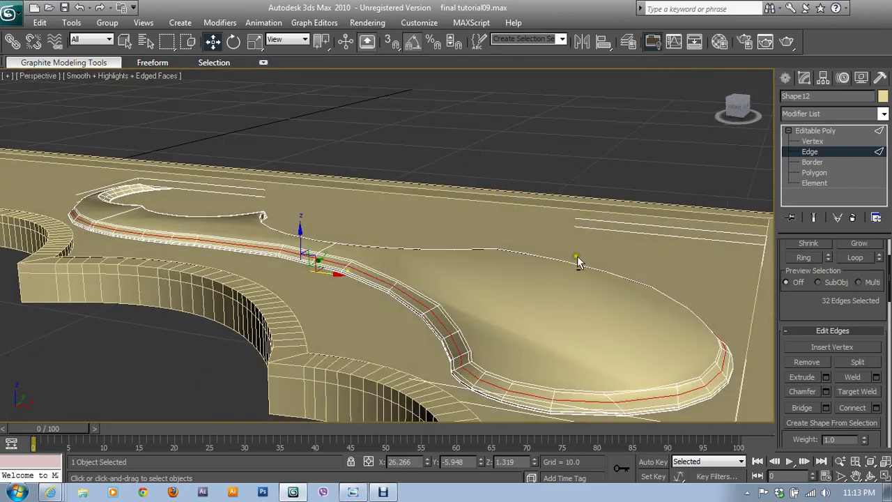
Add TurboSmooth with 2 iterations, Isoline Display and Explicit Normals, then render a test.
click(808, 152)
click(822, 114)
key(t)
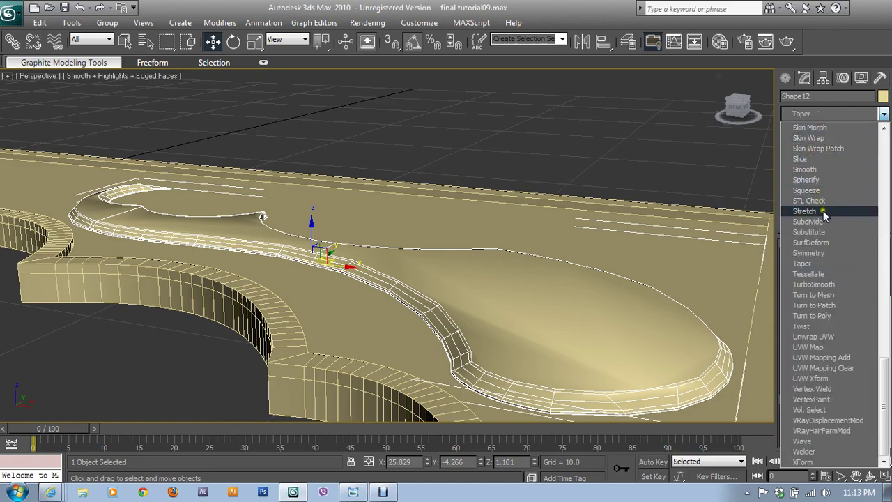
click(814, 284)
mouse_move(502, 274)
alt+middle_down()
mouse_move(511, 320)
mouse_move(503, 304)
alt+middle_up()
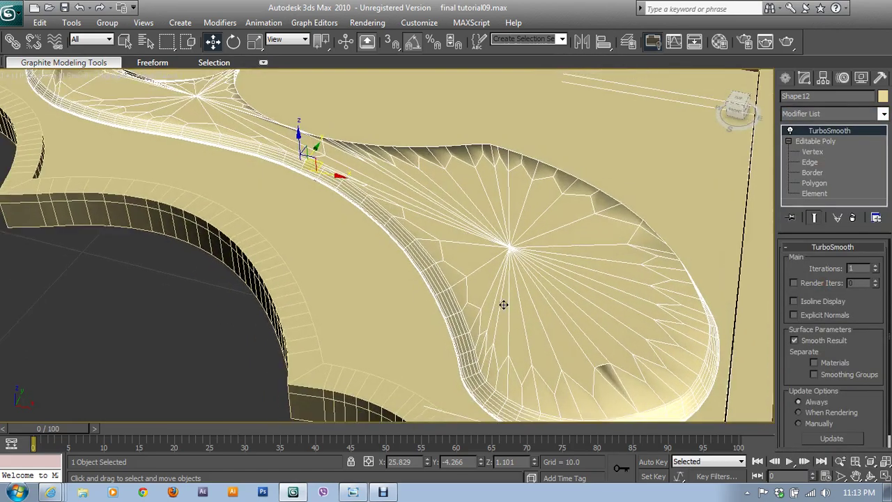
click(875, 268)
click(815, 301)
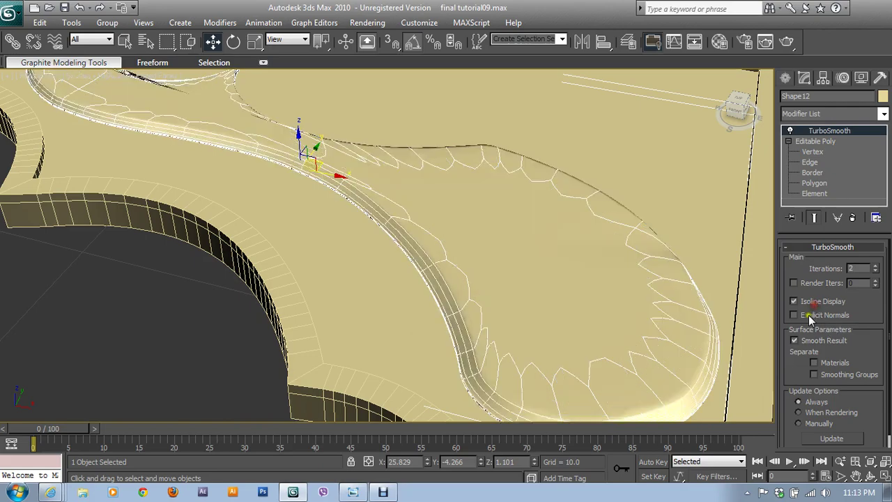
click(808, 314)
middle_drag(599, 277, 680, 319)
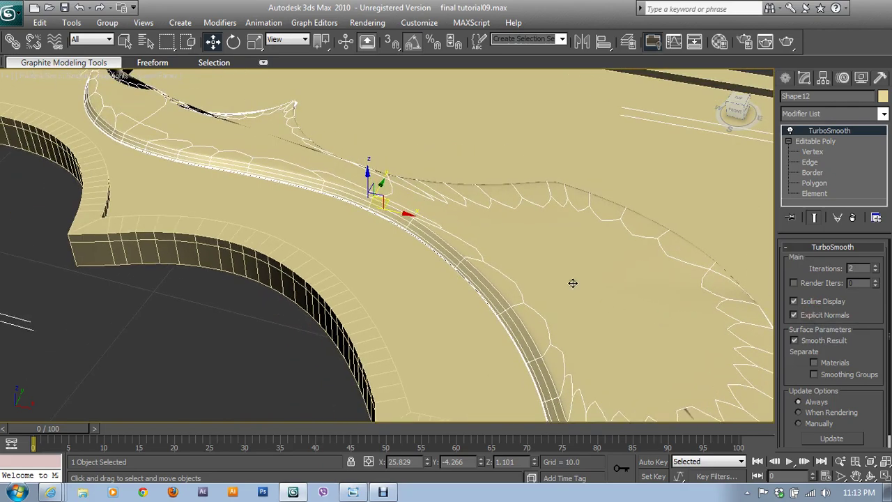
scroll(573, 283, down, 5)
click(786, 41)
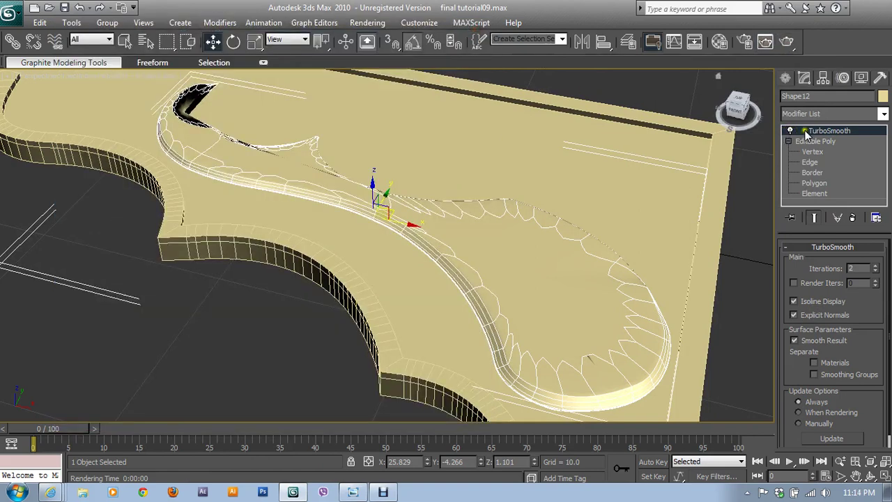
Delete TurboSmooth and save the scene as final tutorial10.max.
click(852, 217)
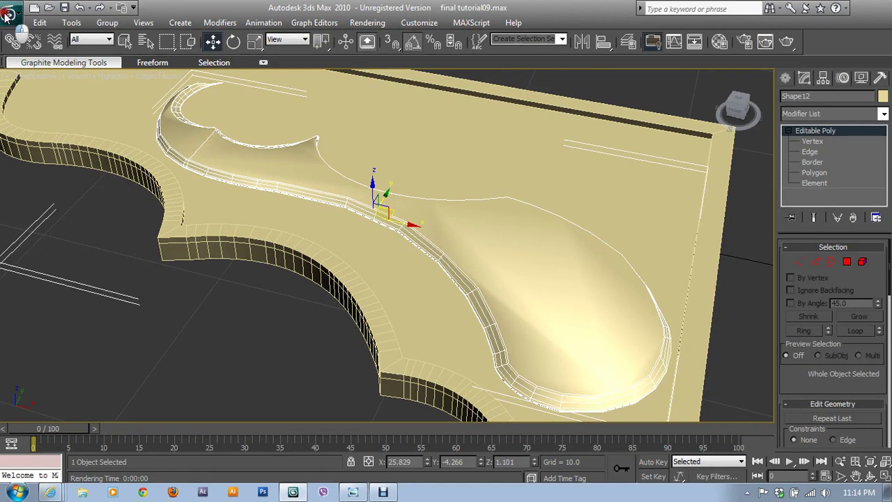
click(10, 14)
click(227, 277)
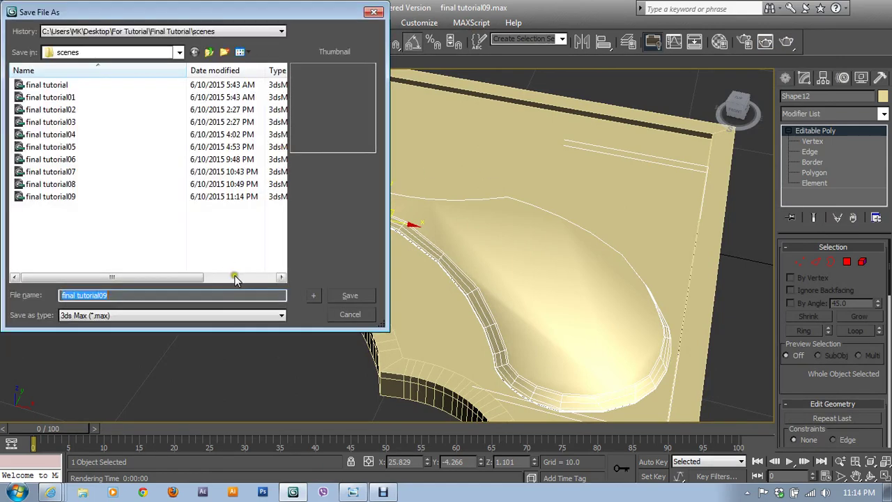
click(310, 295)
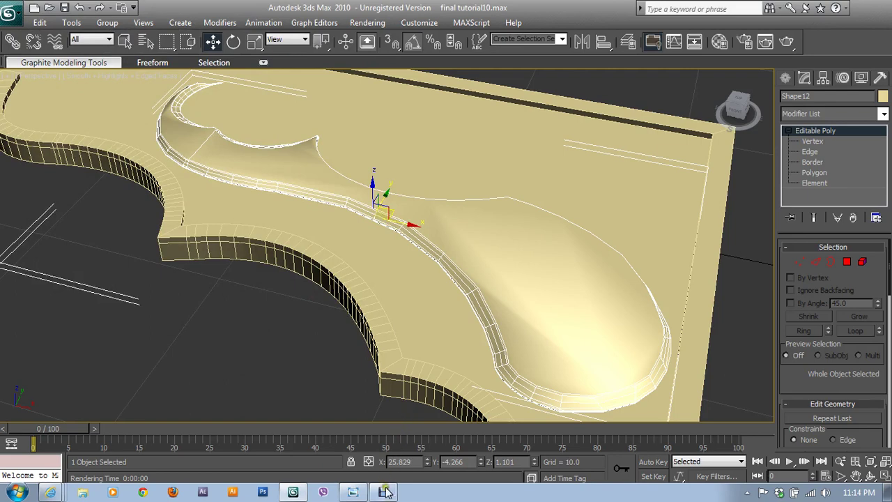